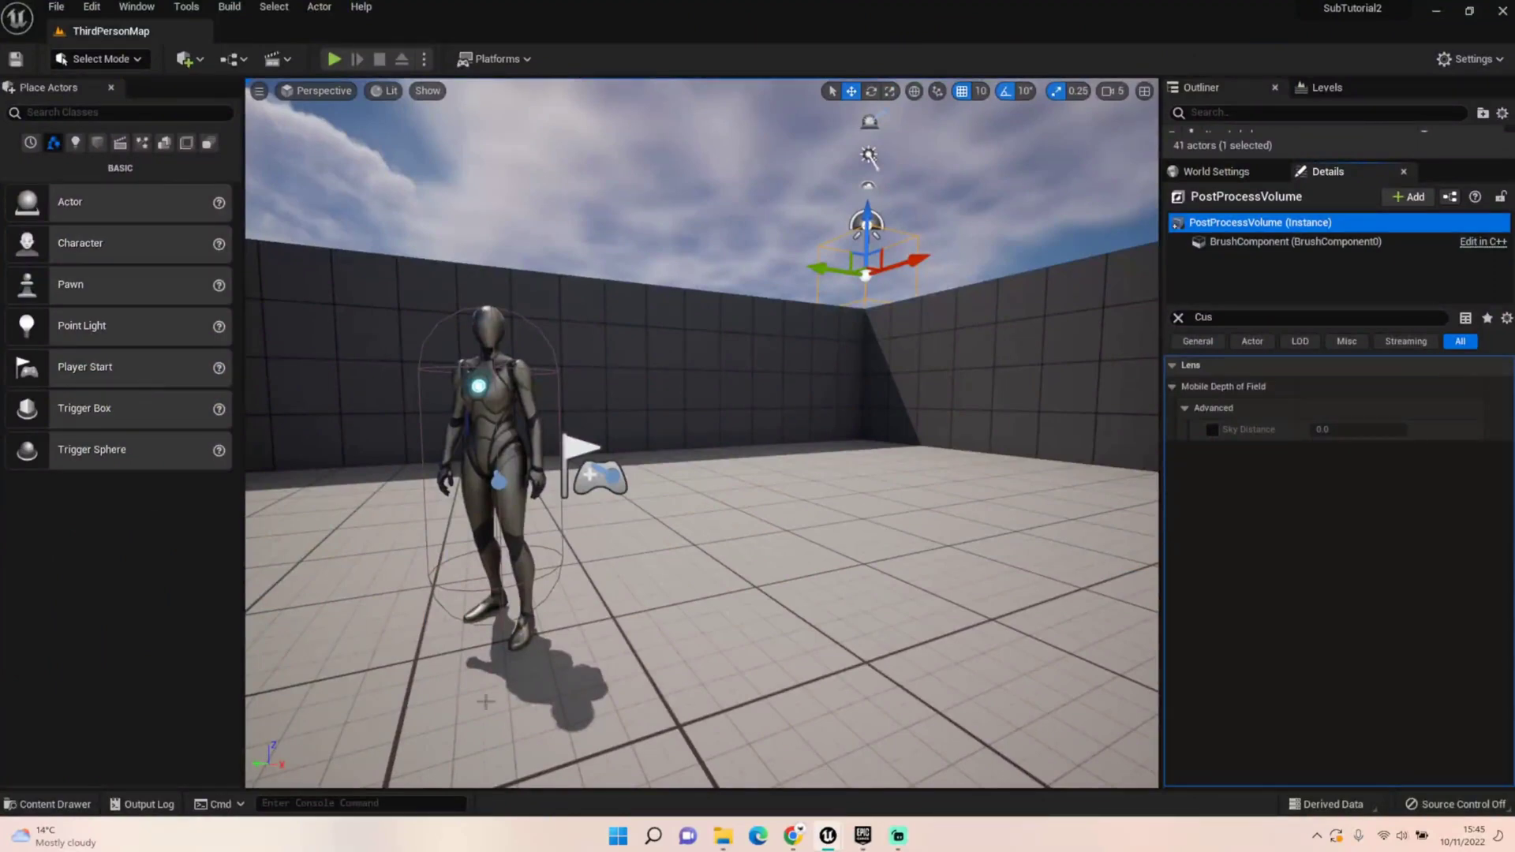
Create a new material named Toon_Mat in the Content folder
left_click(53, 804)
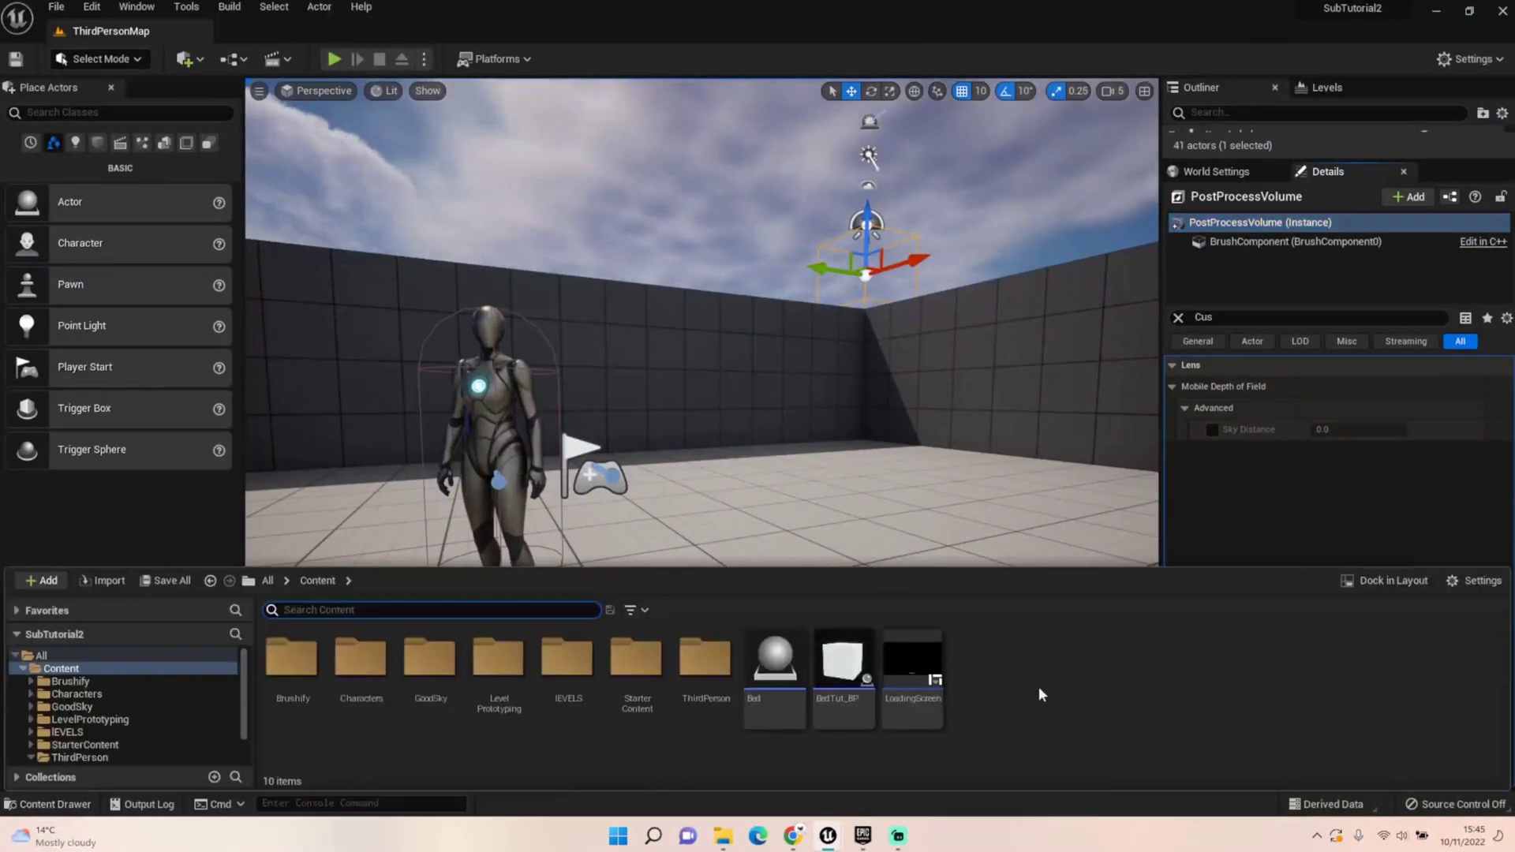
right_click(977, 671)
left_click(1067, 328)
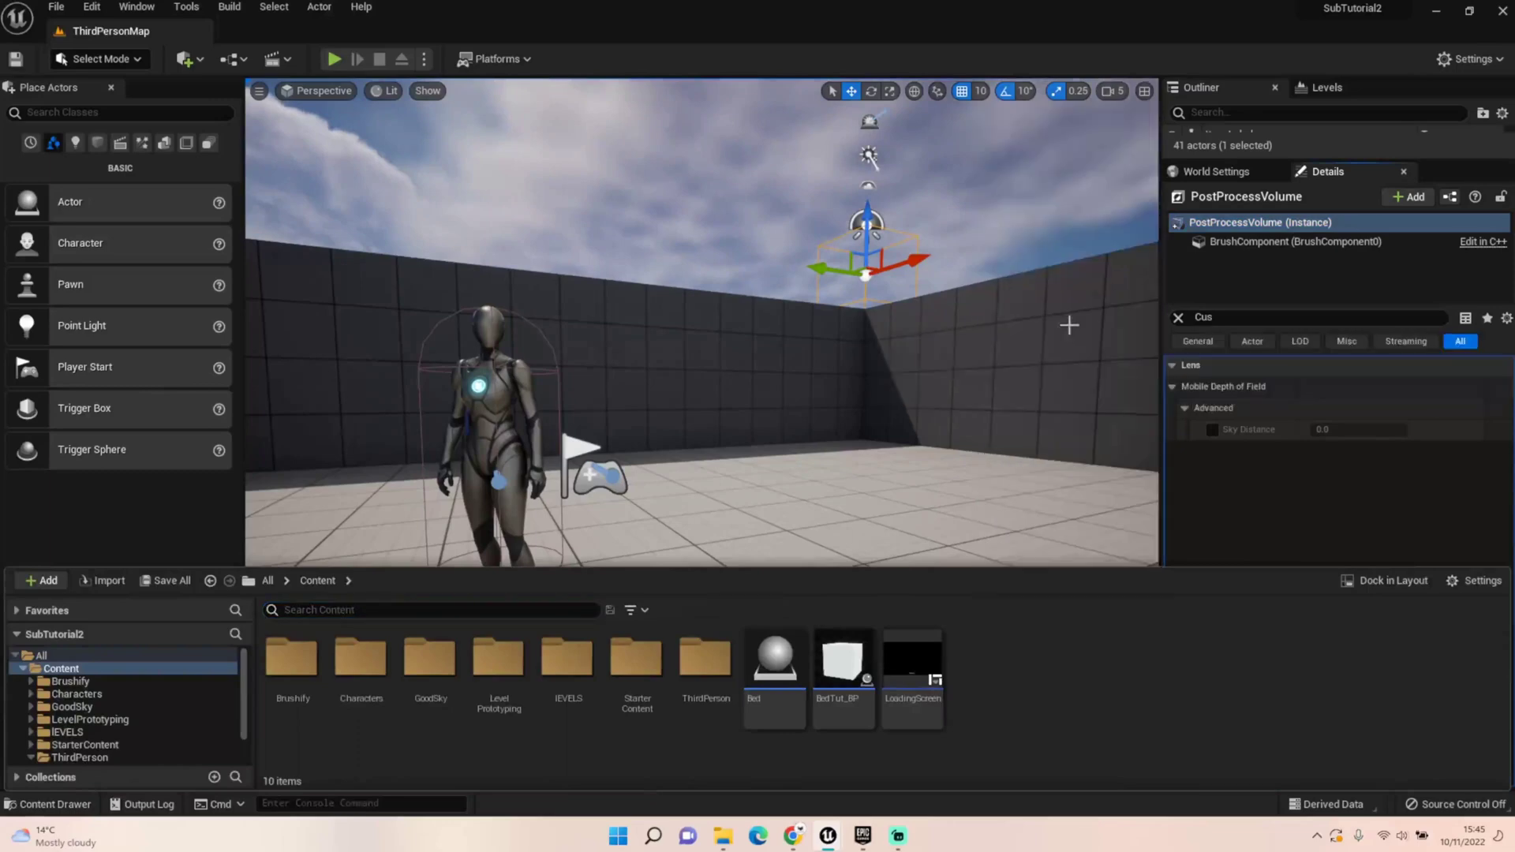
type("Te")
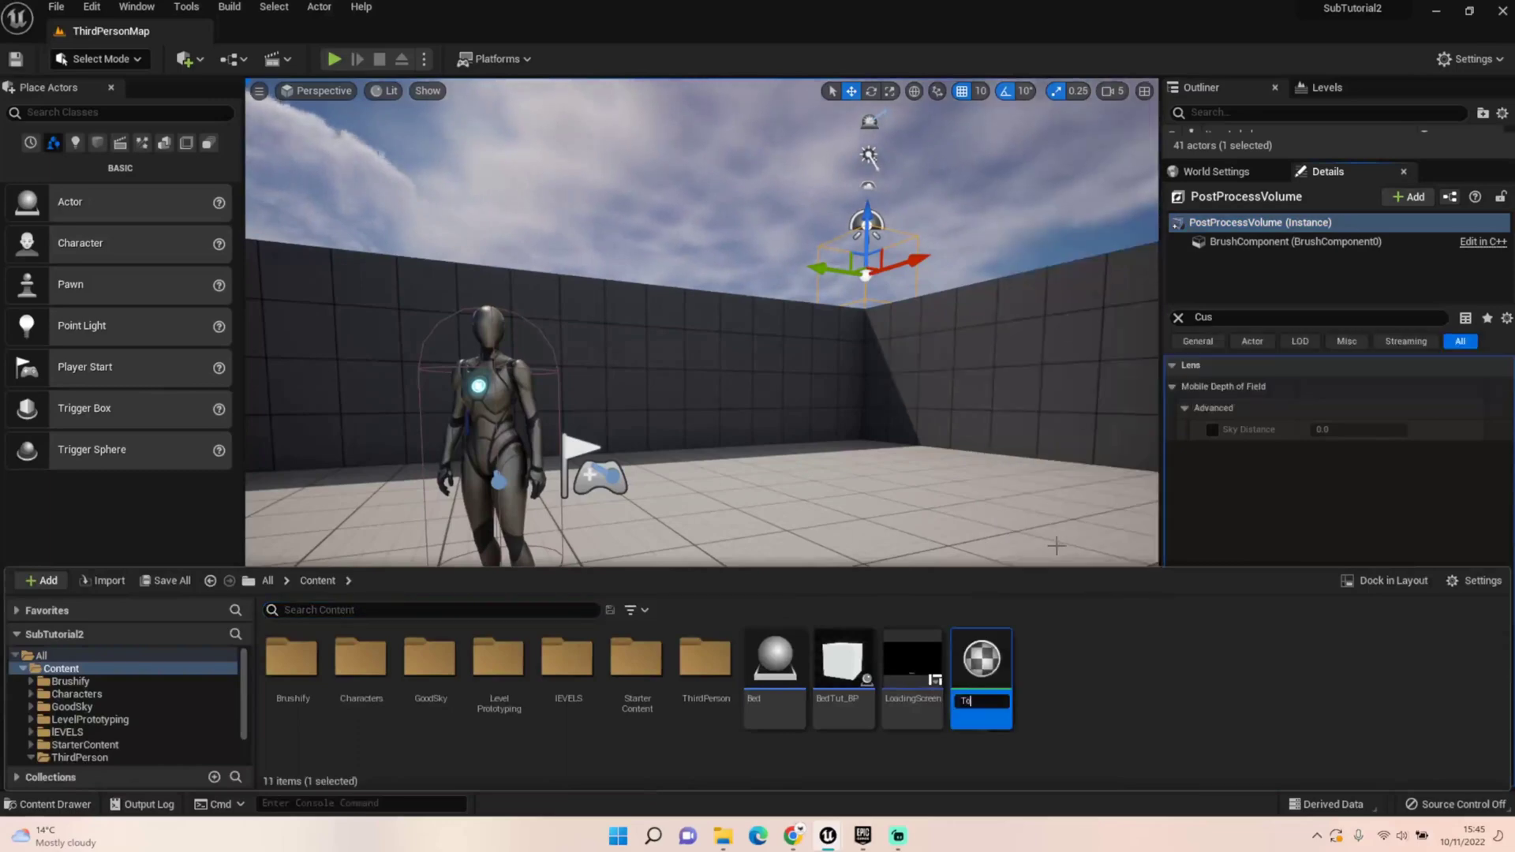
type("on_Mat")
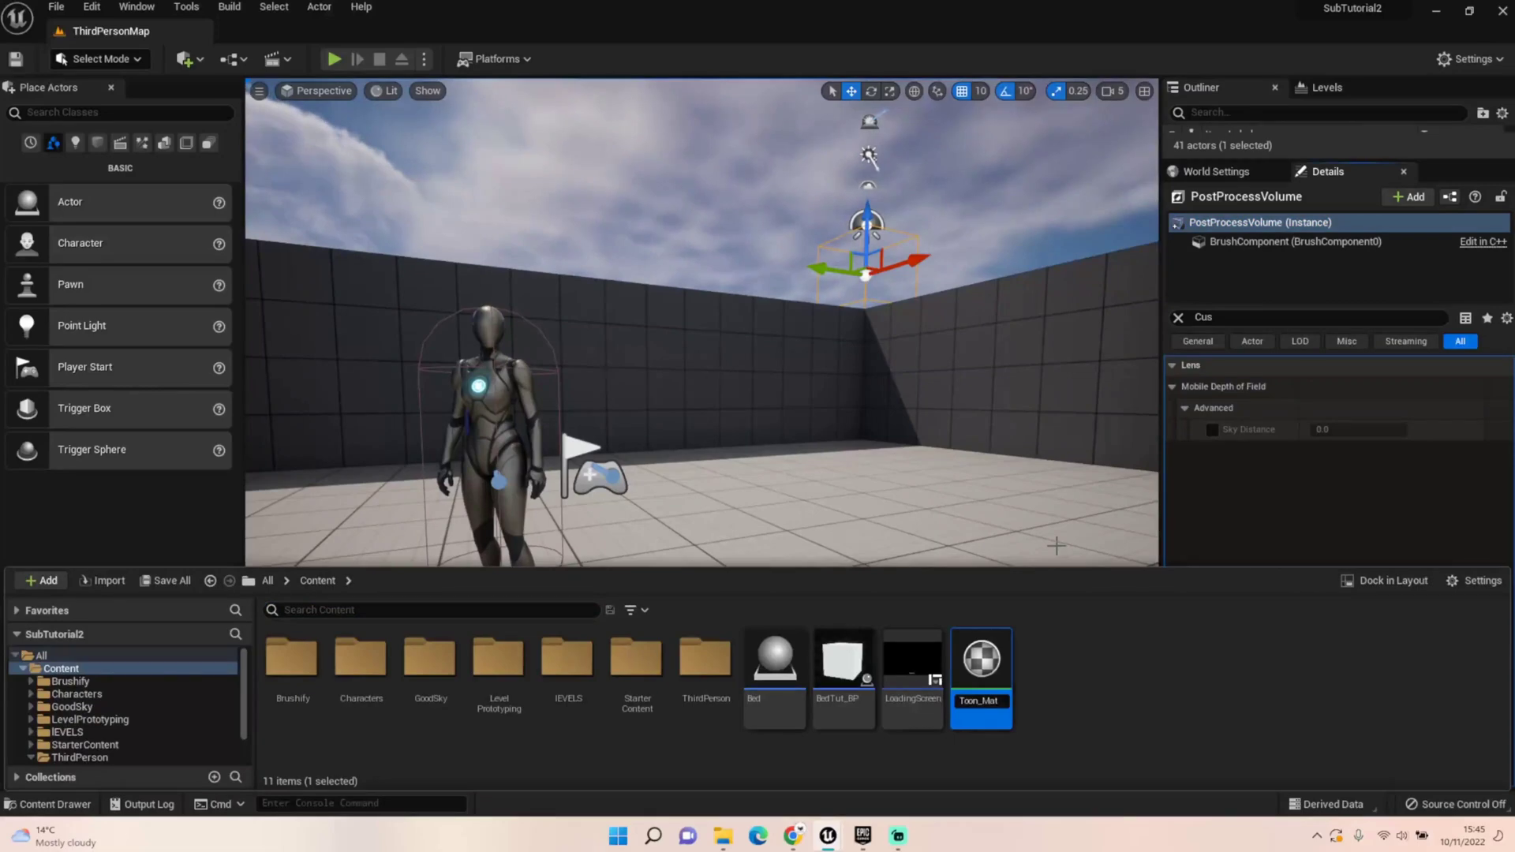
key("Return")
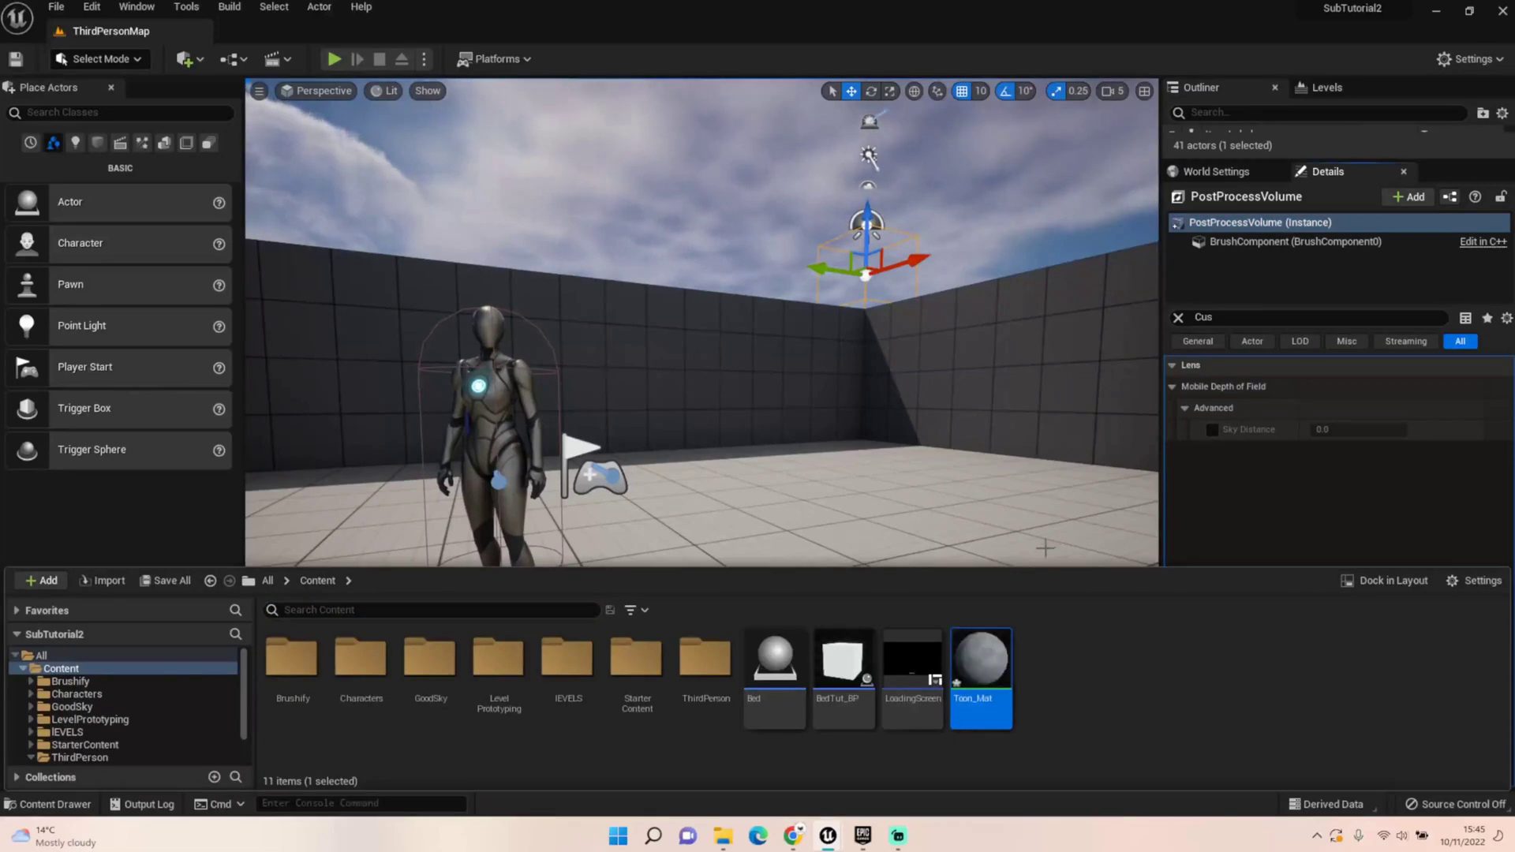
Open Toon_Mat for editing and set its material domain to Post Process and its shading model to Unlit
double_click(985, 680)
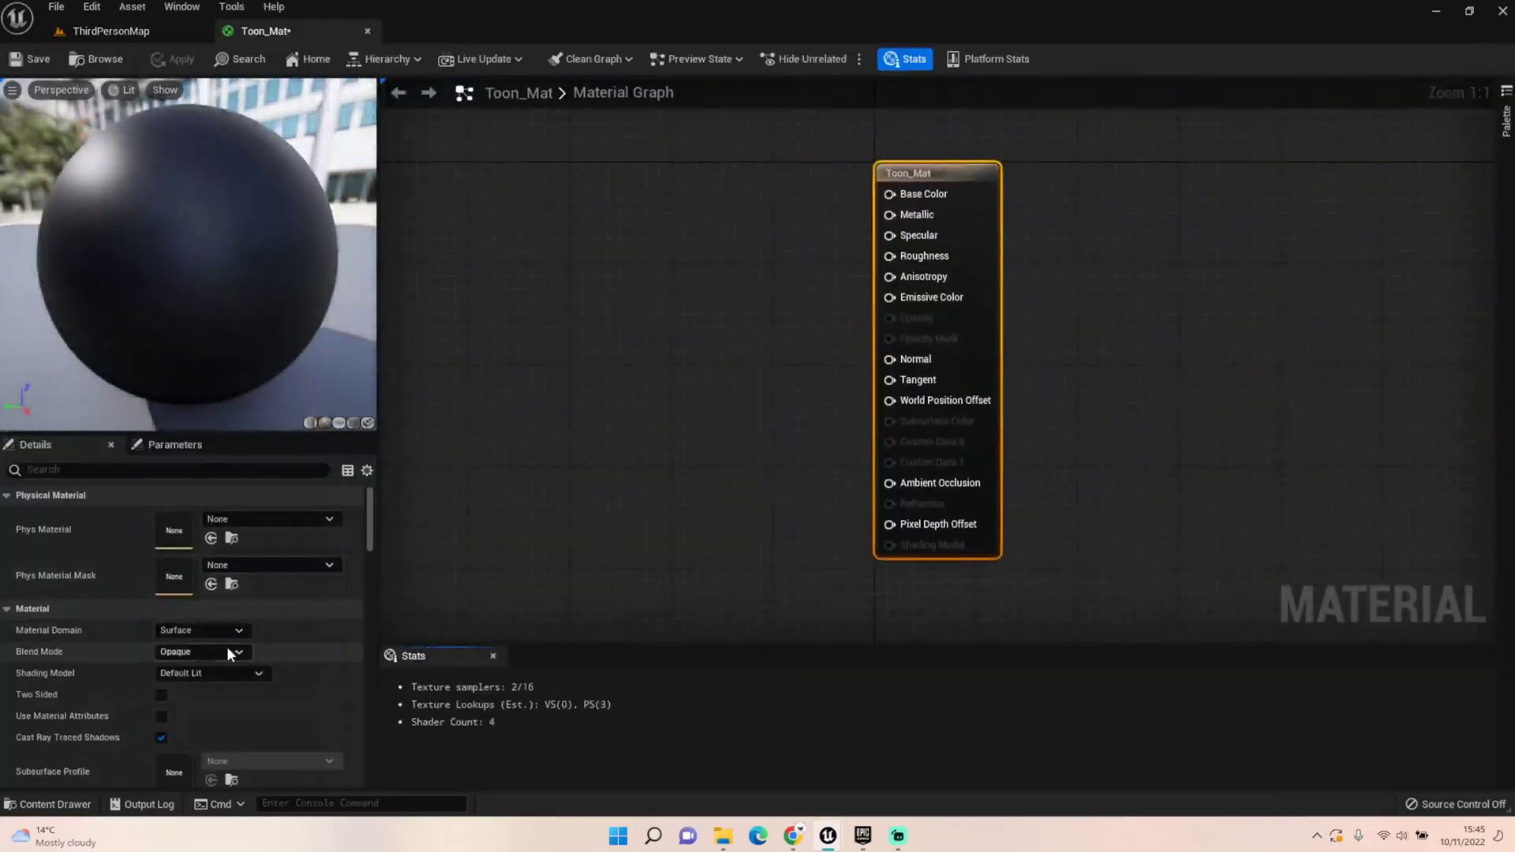
left_click(232, 634)
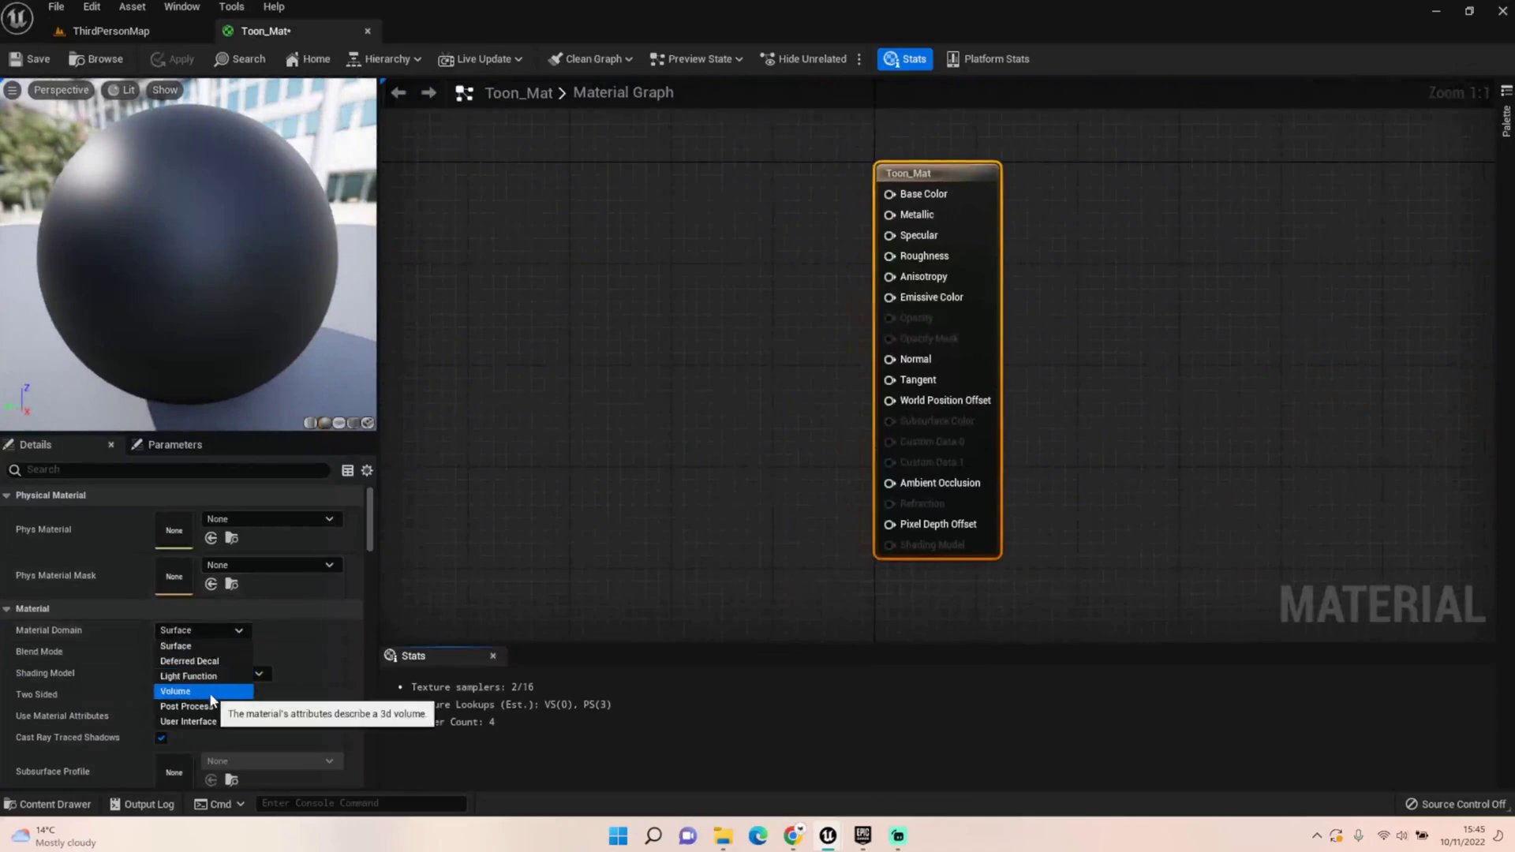
left_click(210, 712)
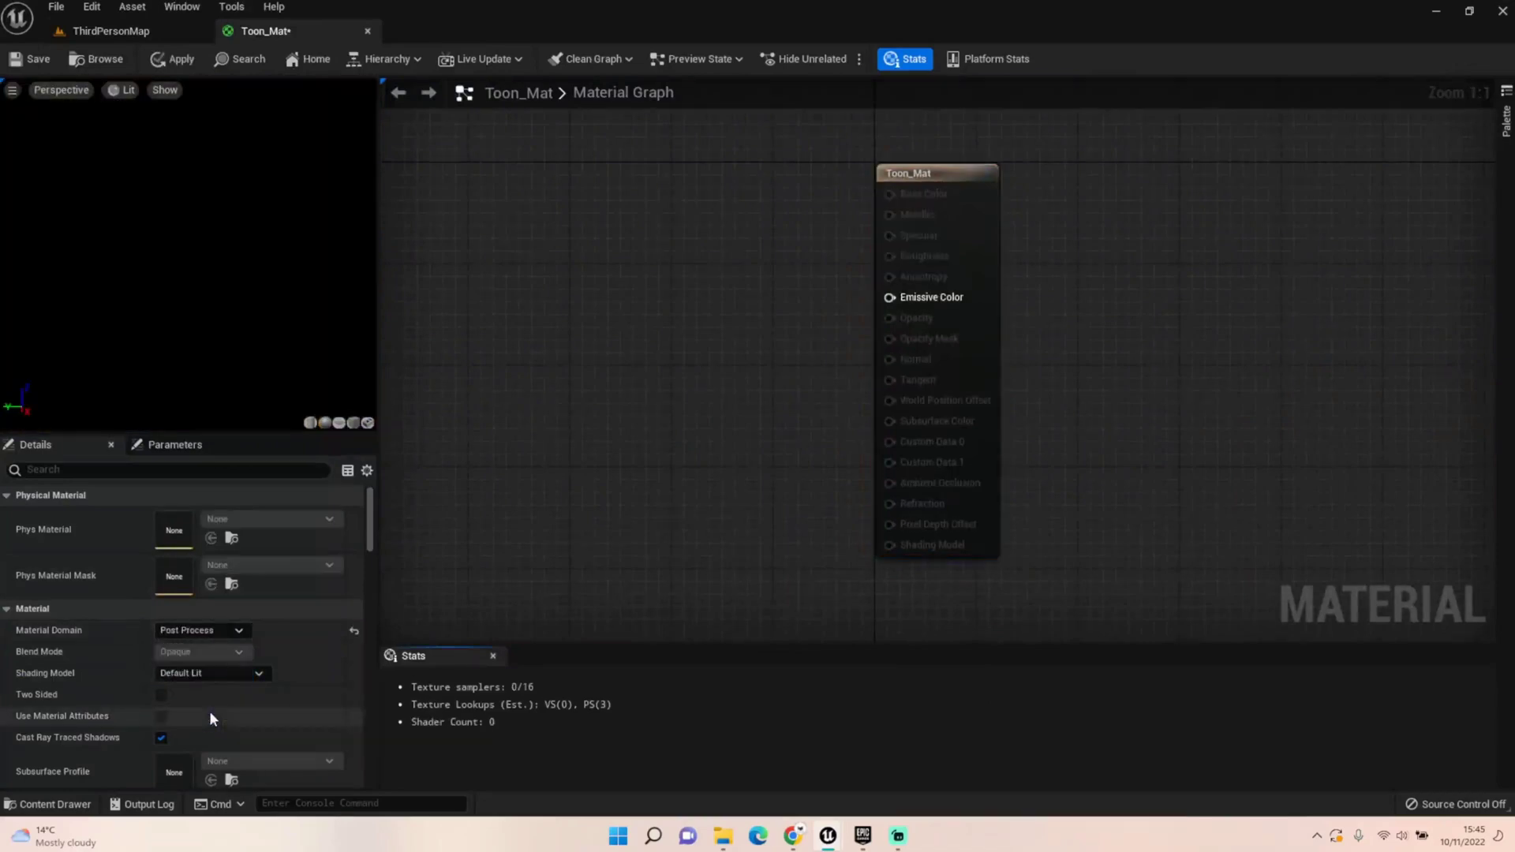
left_click(221, 677)
left_click(187, 479)
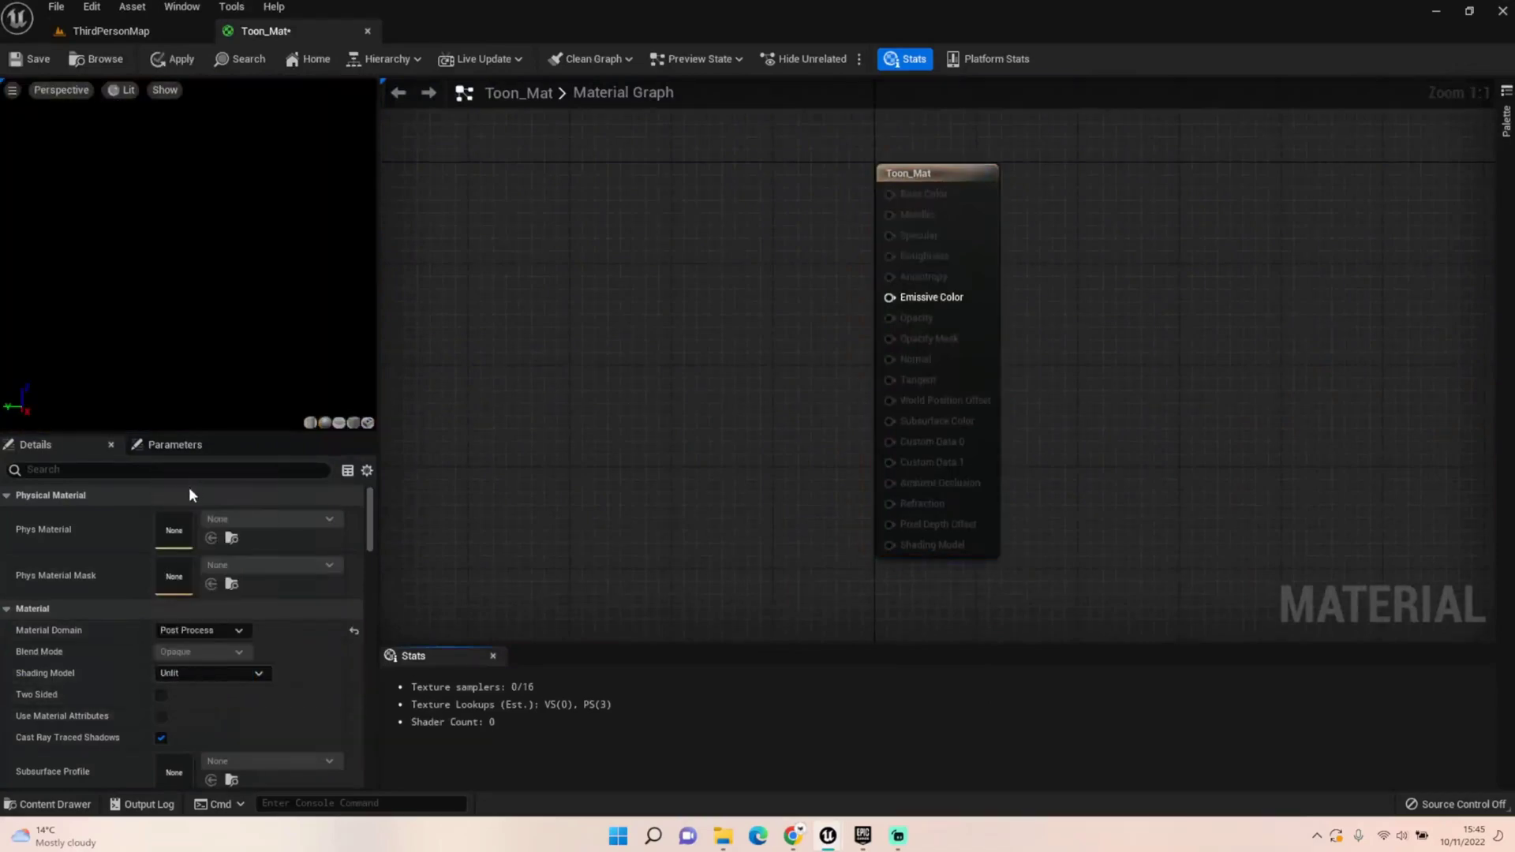
Change the shading model of Toon_Mat to Subsurface
right_click_drag(636, 409, 827, 449)
scroll(827, 449, "down", 3)
right_click_drag(690, 453, 868, 439)
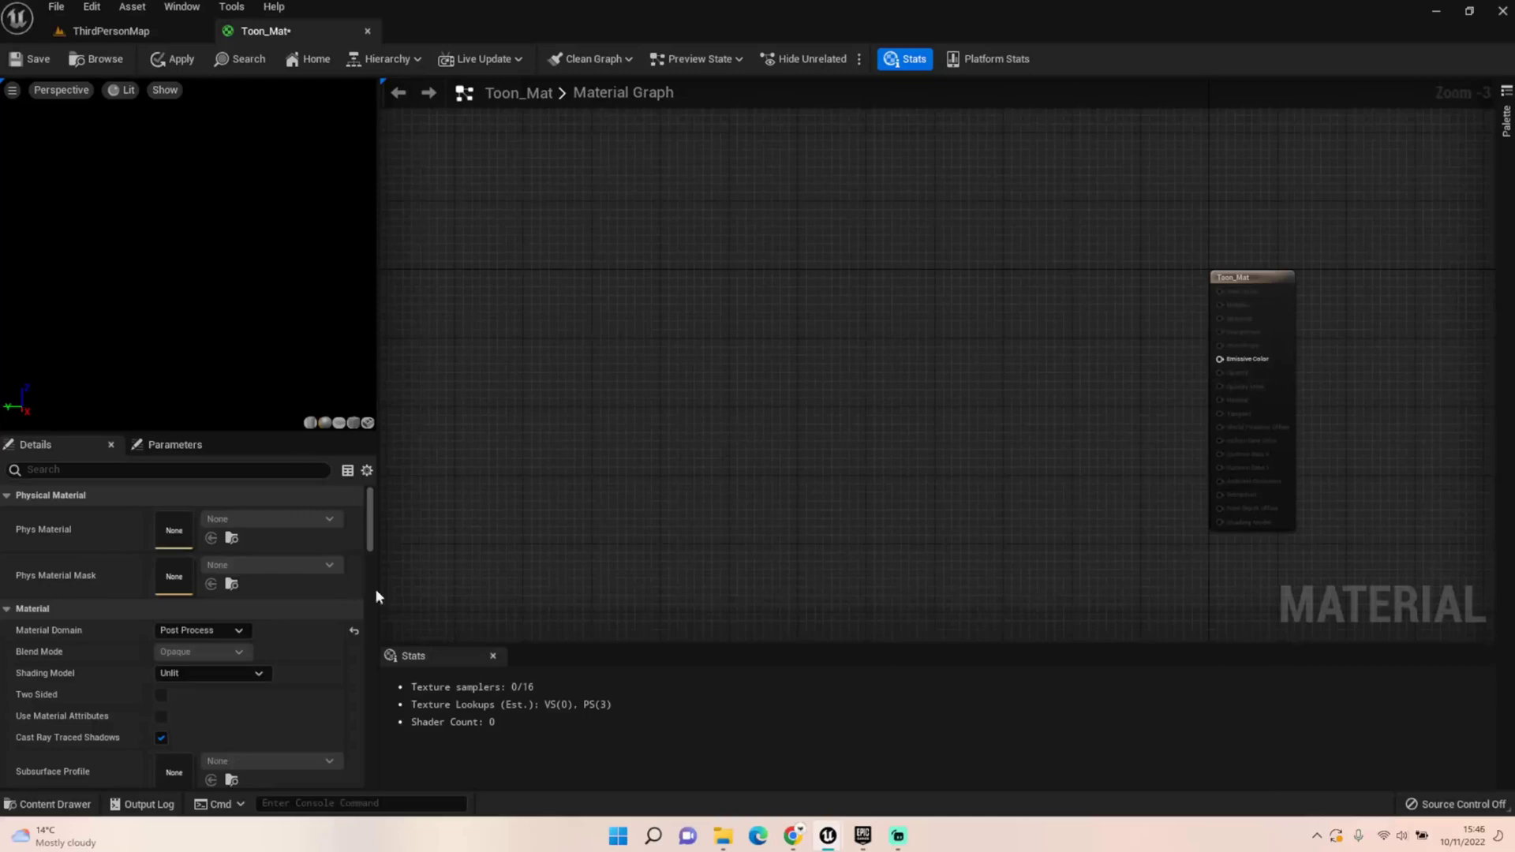
left_click(194, 672)
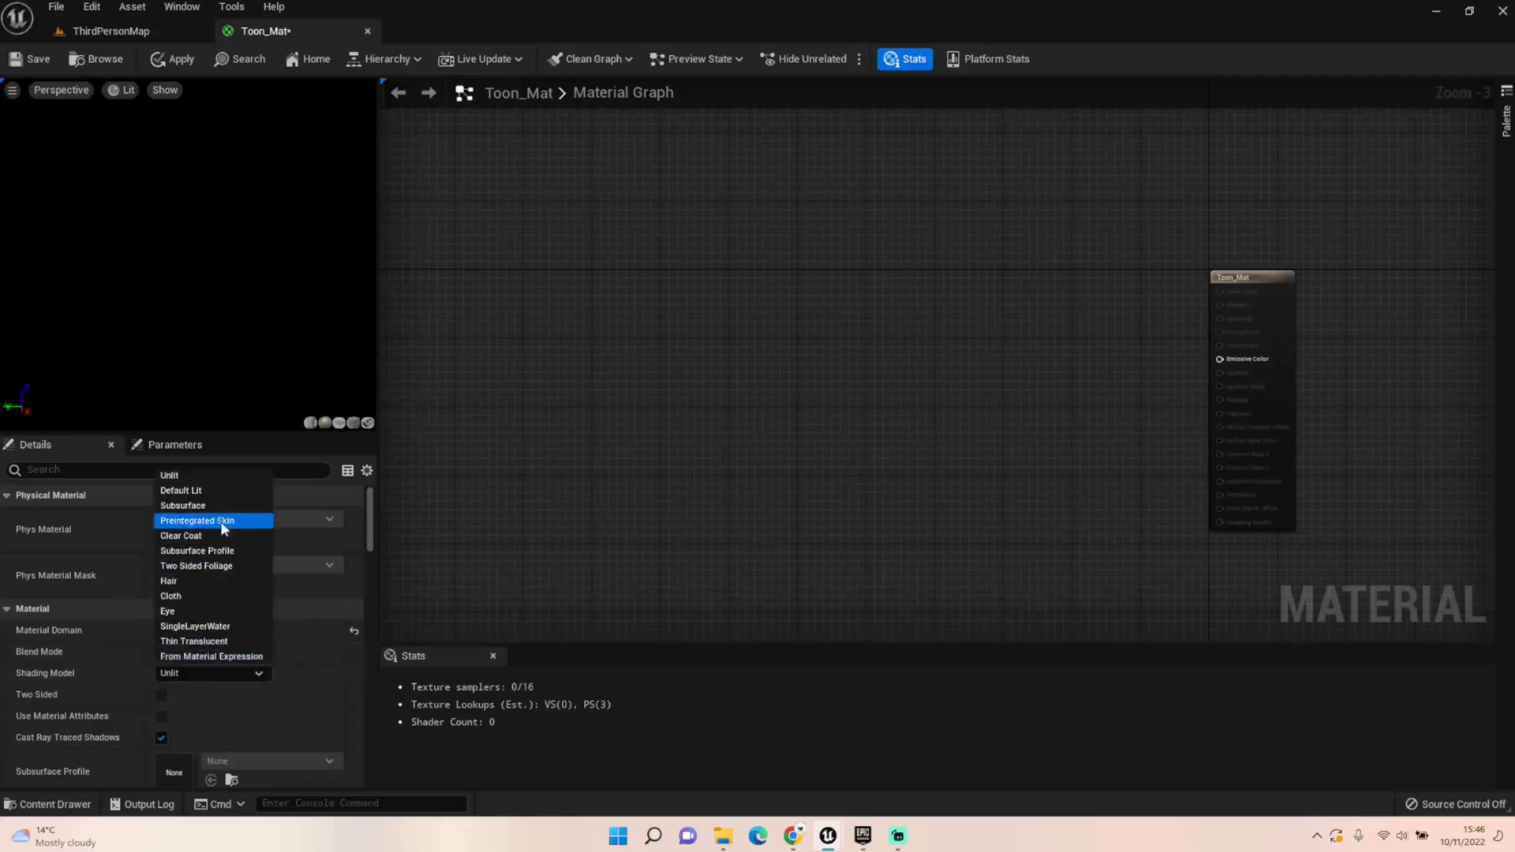
left_click(201, 506)
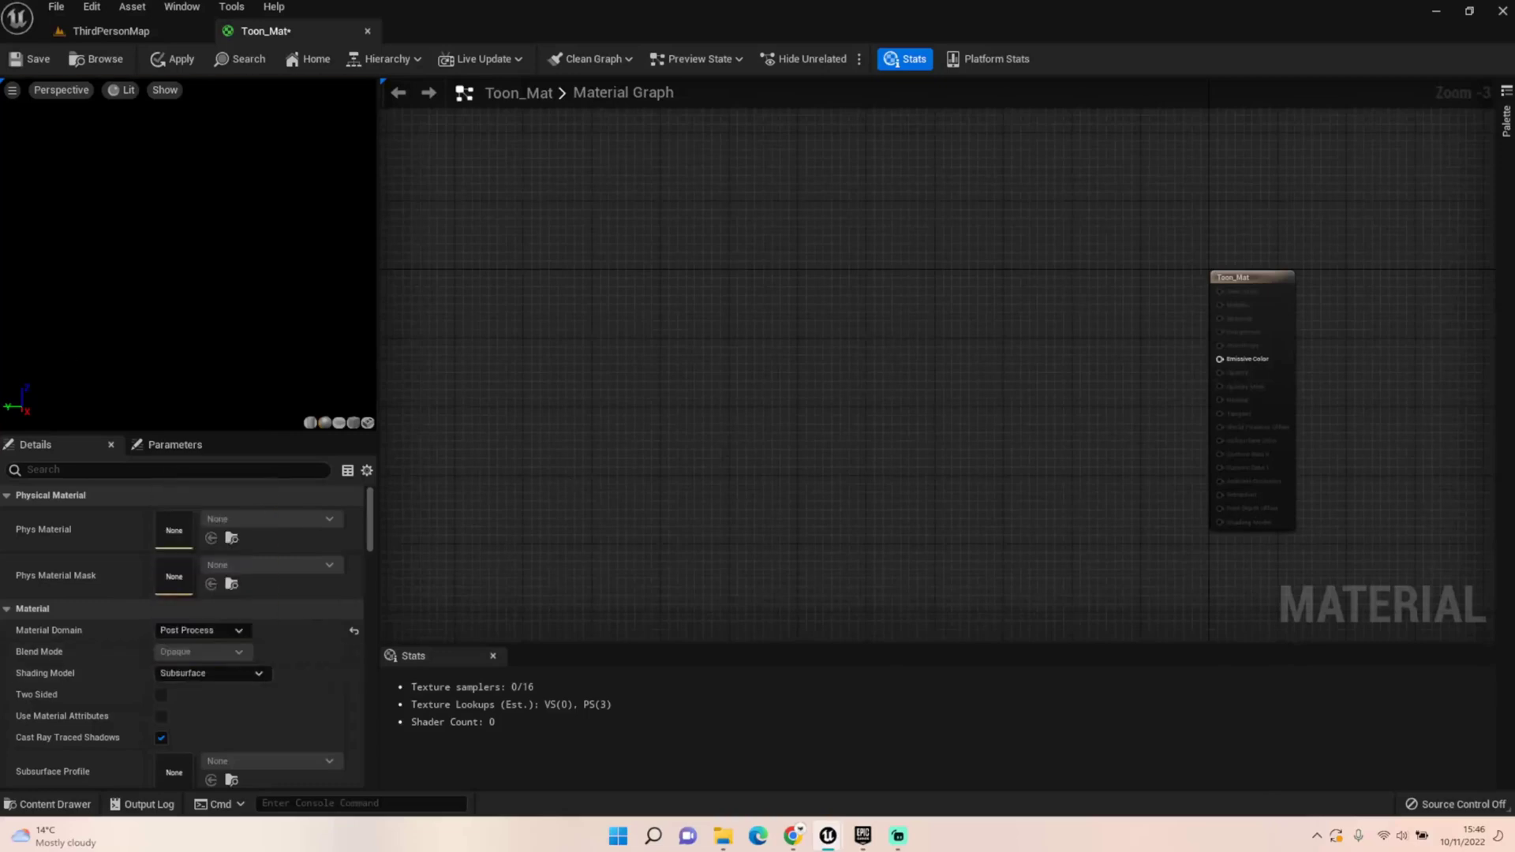
Close the material editor discarding the changes, and delete the Toon_Mat asset from the Content folder
left_click(367, 31)
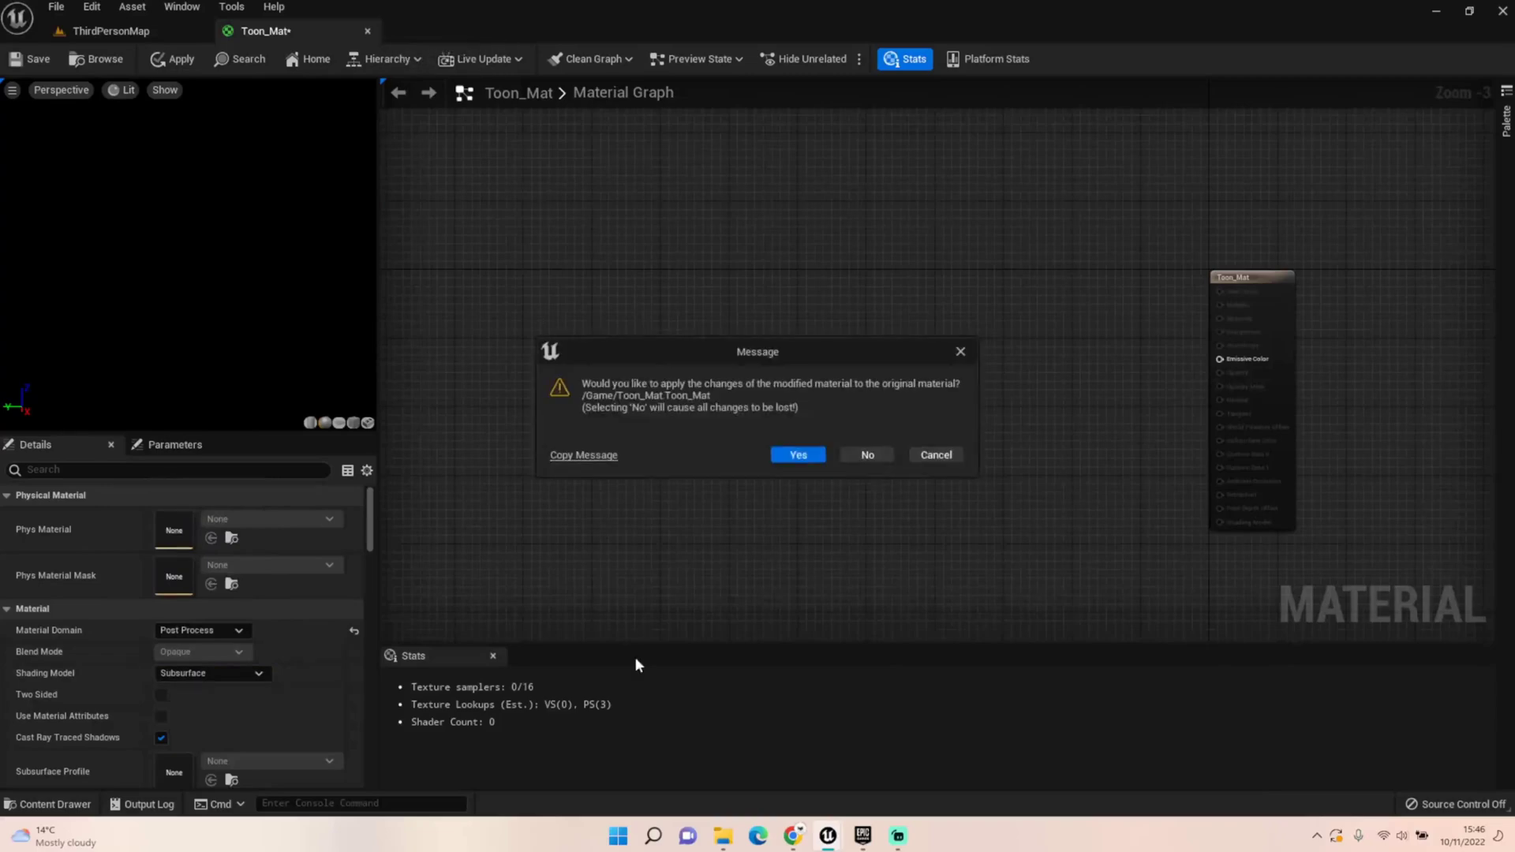
left_click(850, 452)
left_click(26, 805)
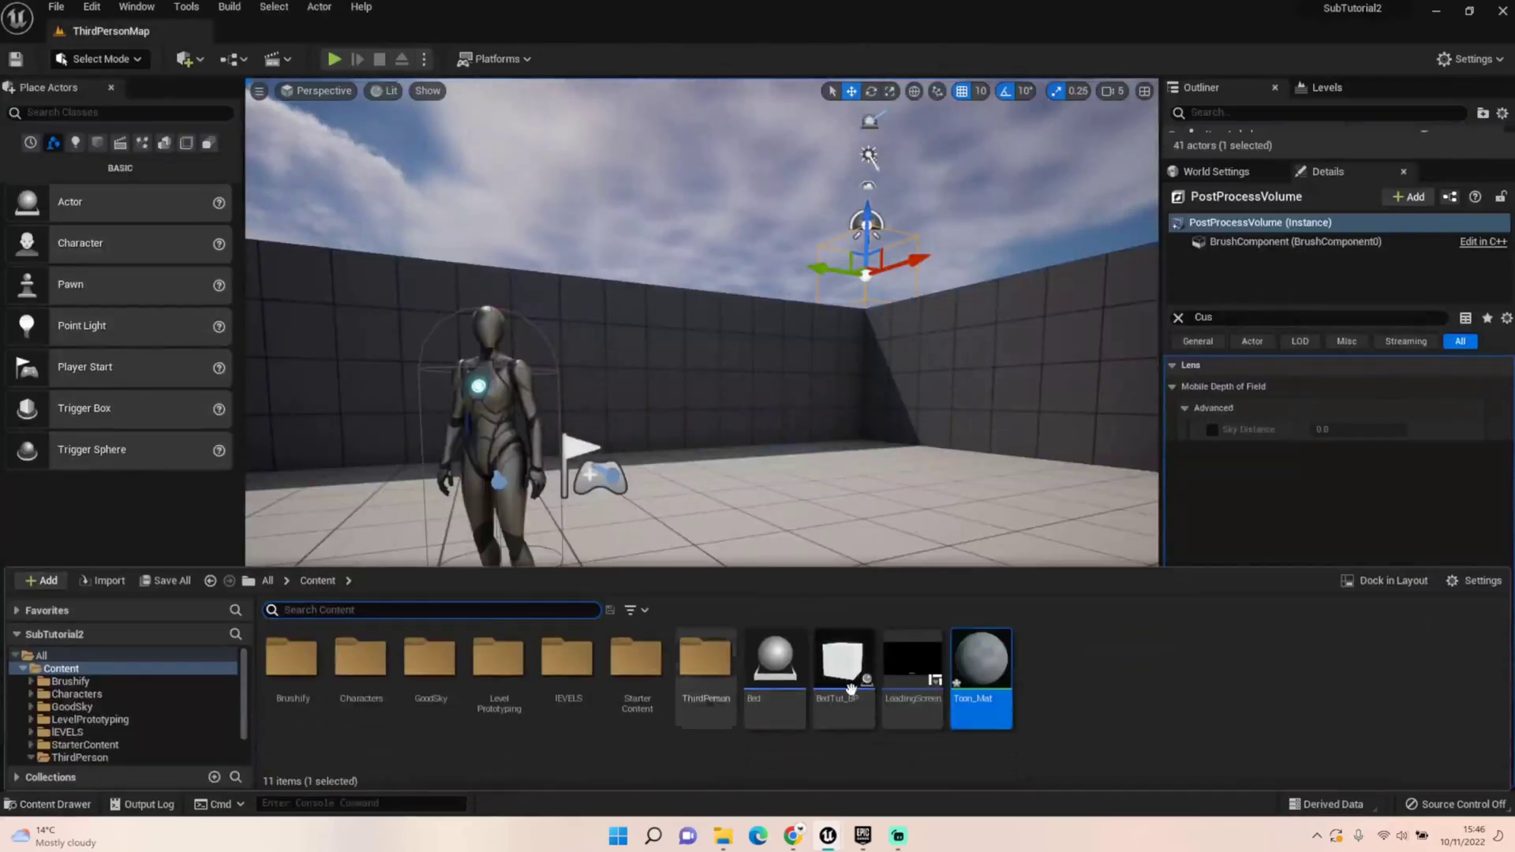
right_click(976, 667)
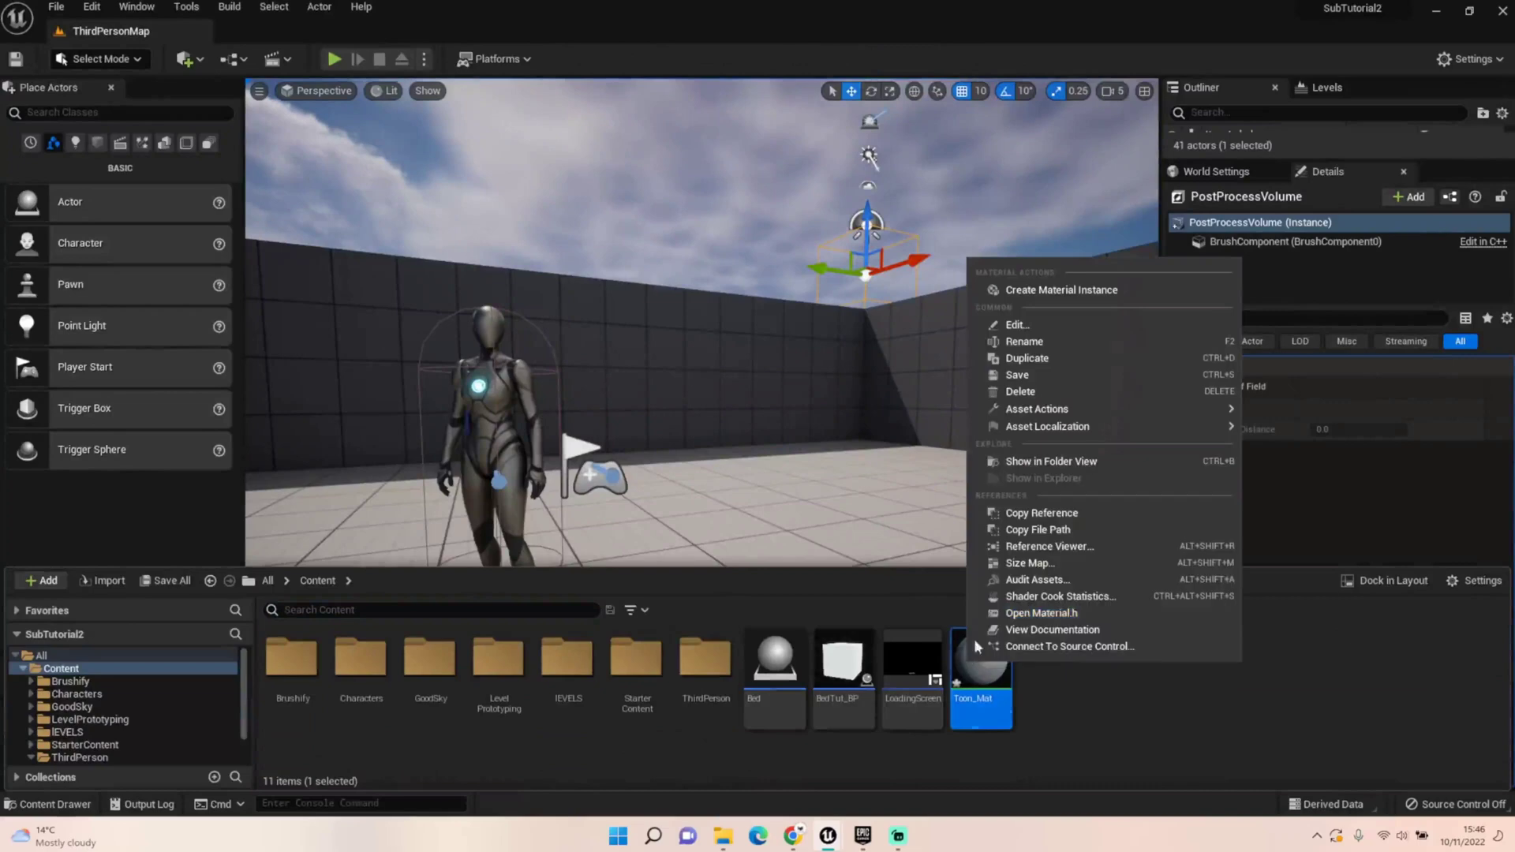
left_click(1019, 392)
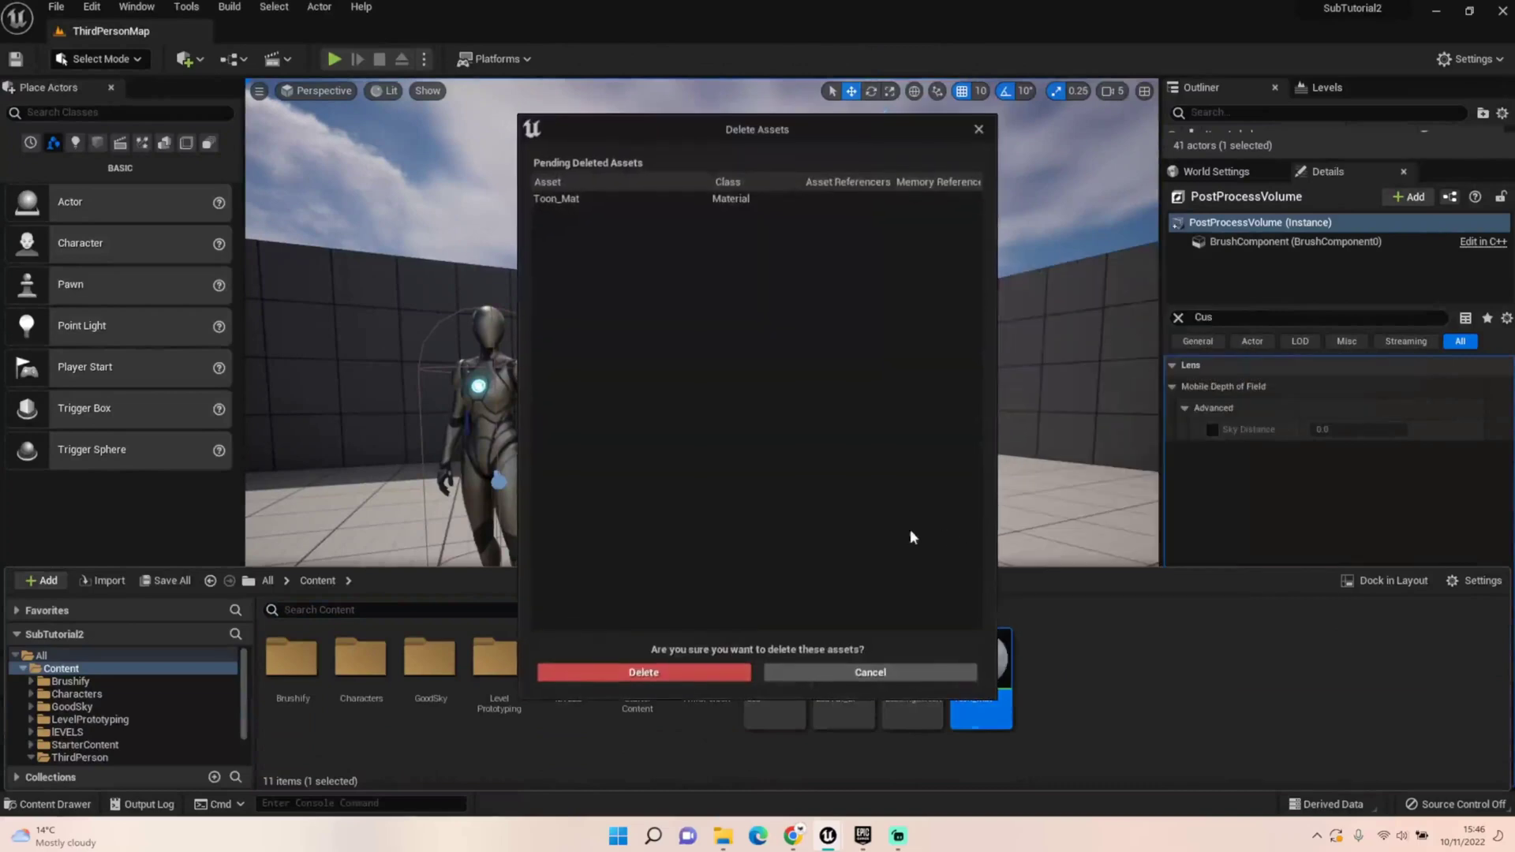
left_click(686, 672)
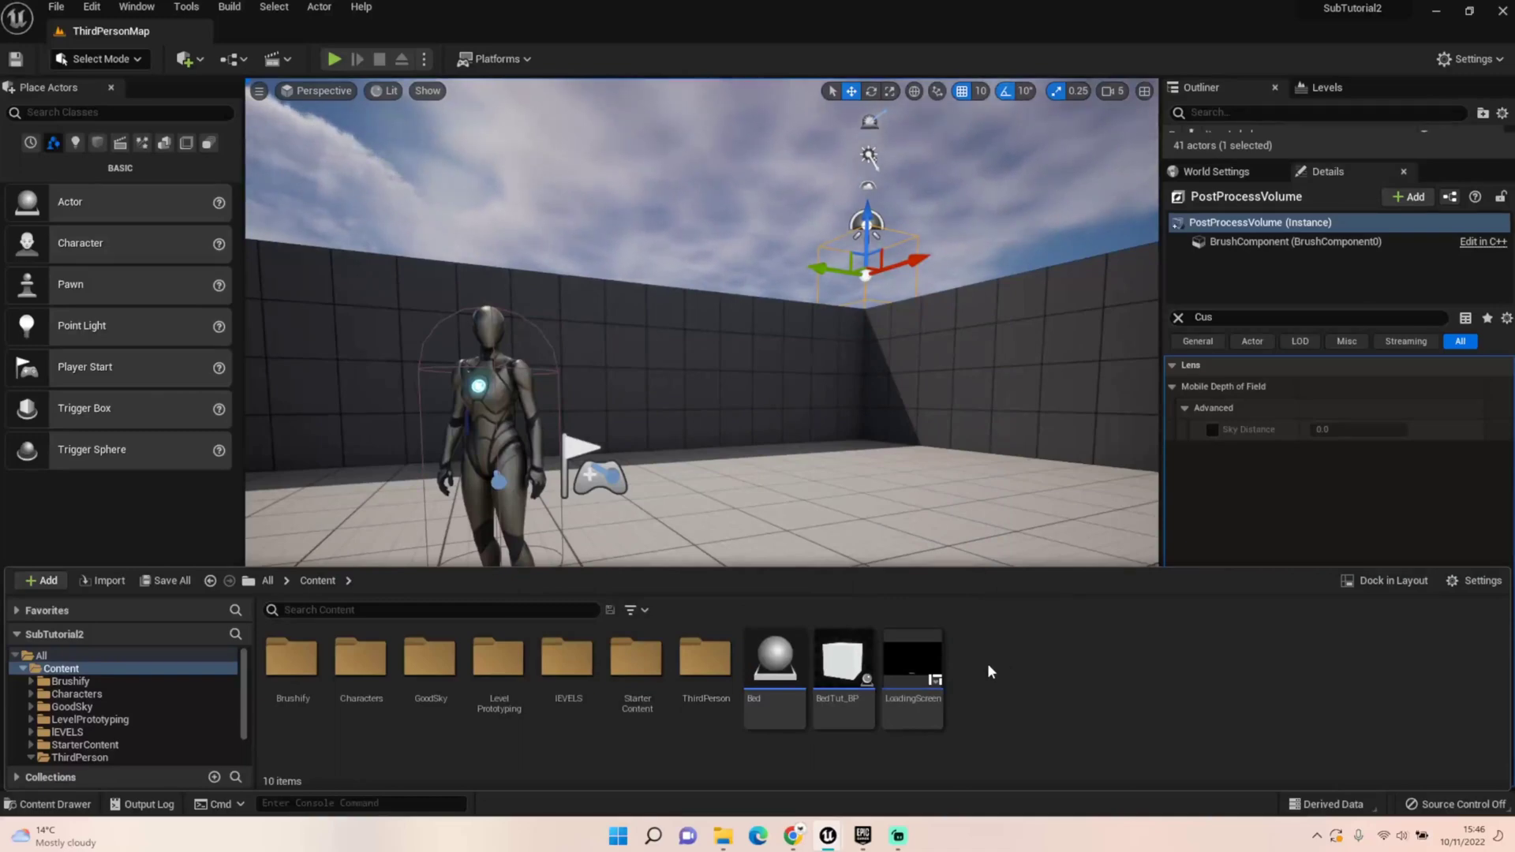
Create a fresh material in the Content folder and name it Toon_Mat
right_click(988, 667)
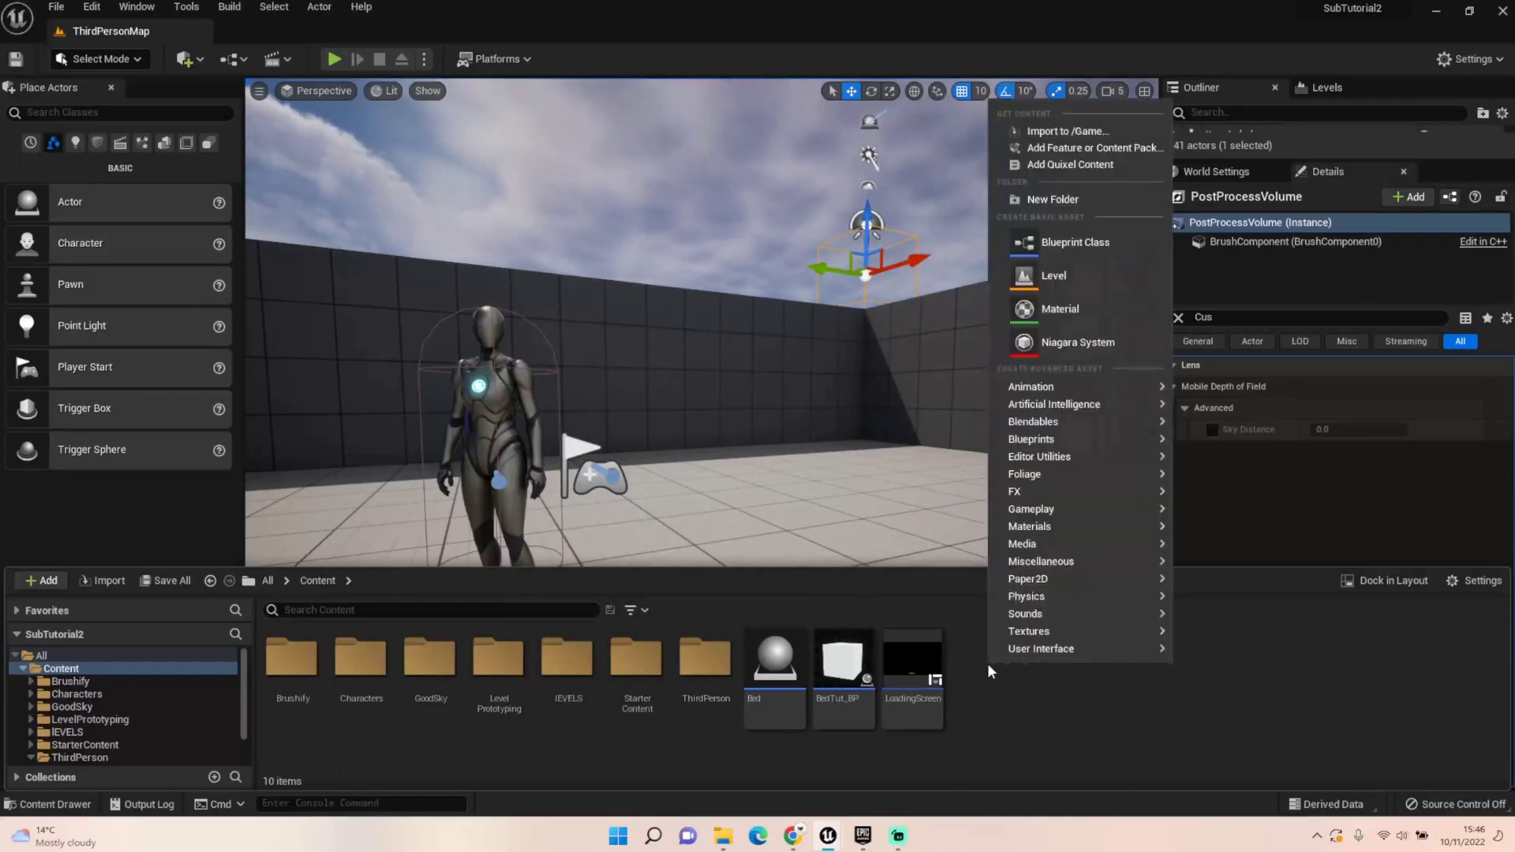
left_click(1063, 306)
type("T")
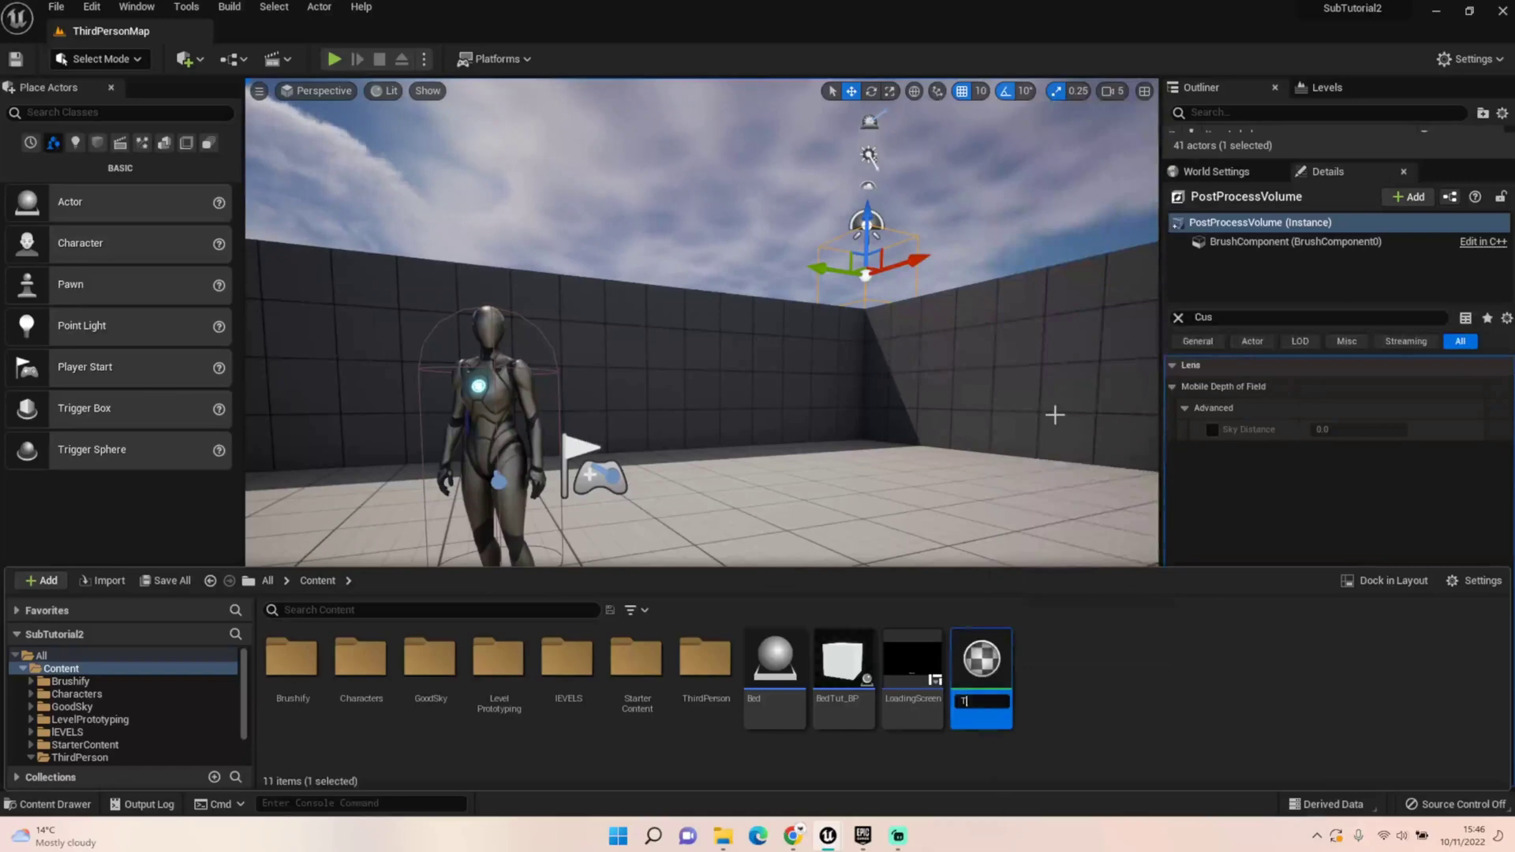
type("oon_Mat")
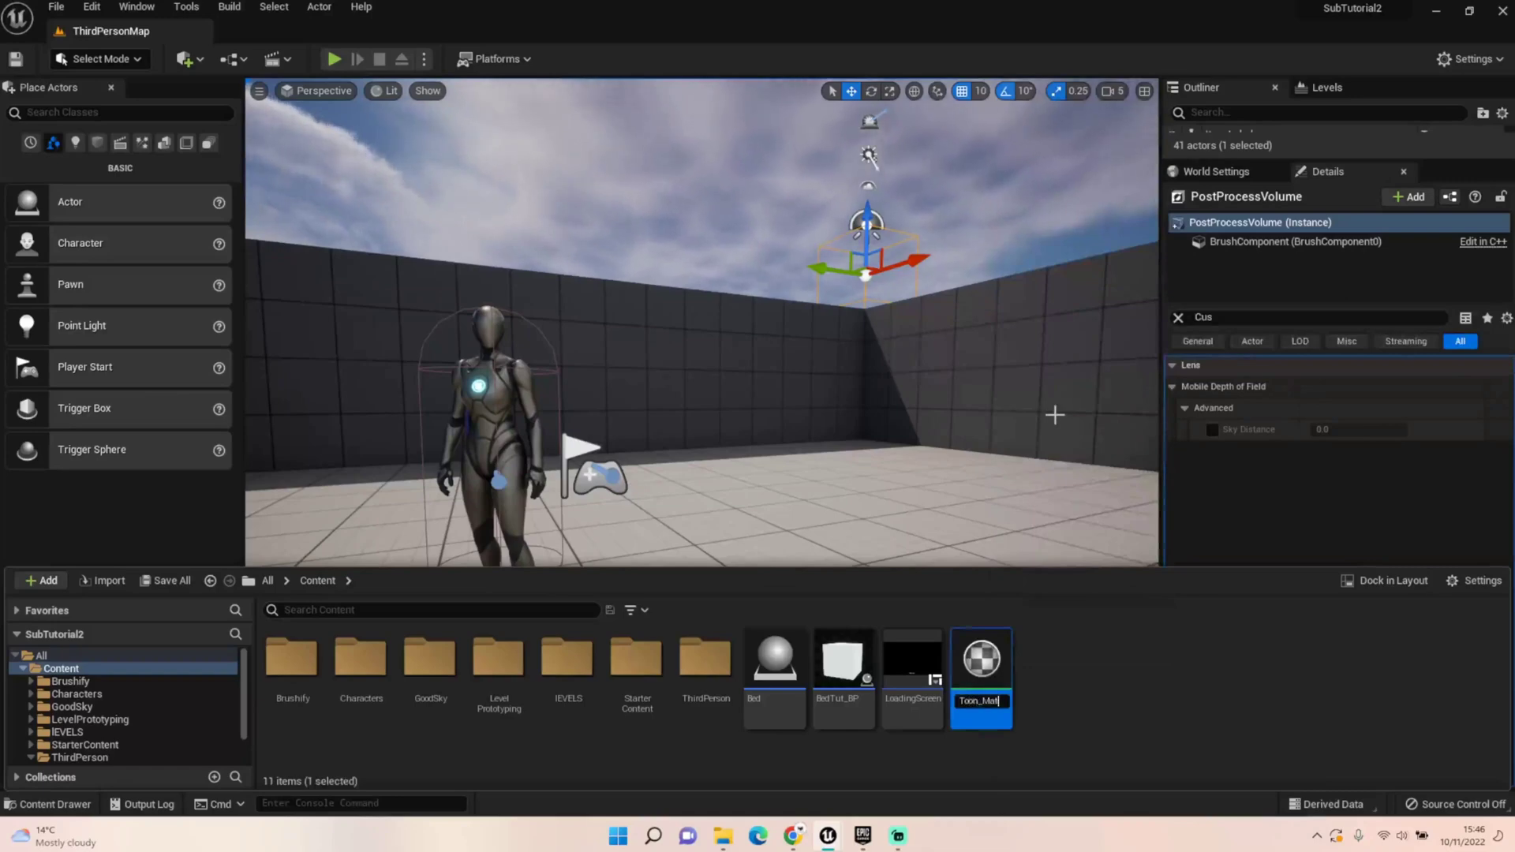
key("Return")
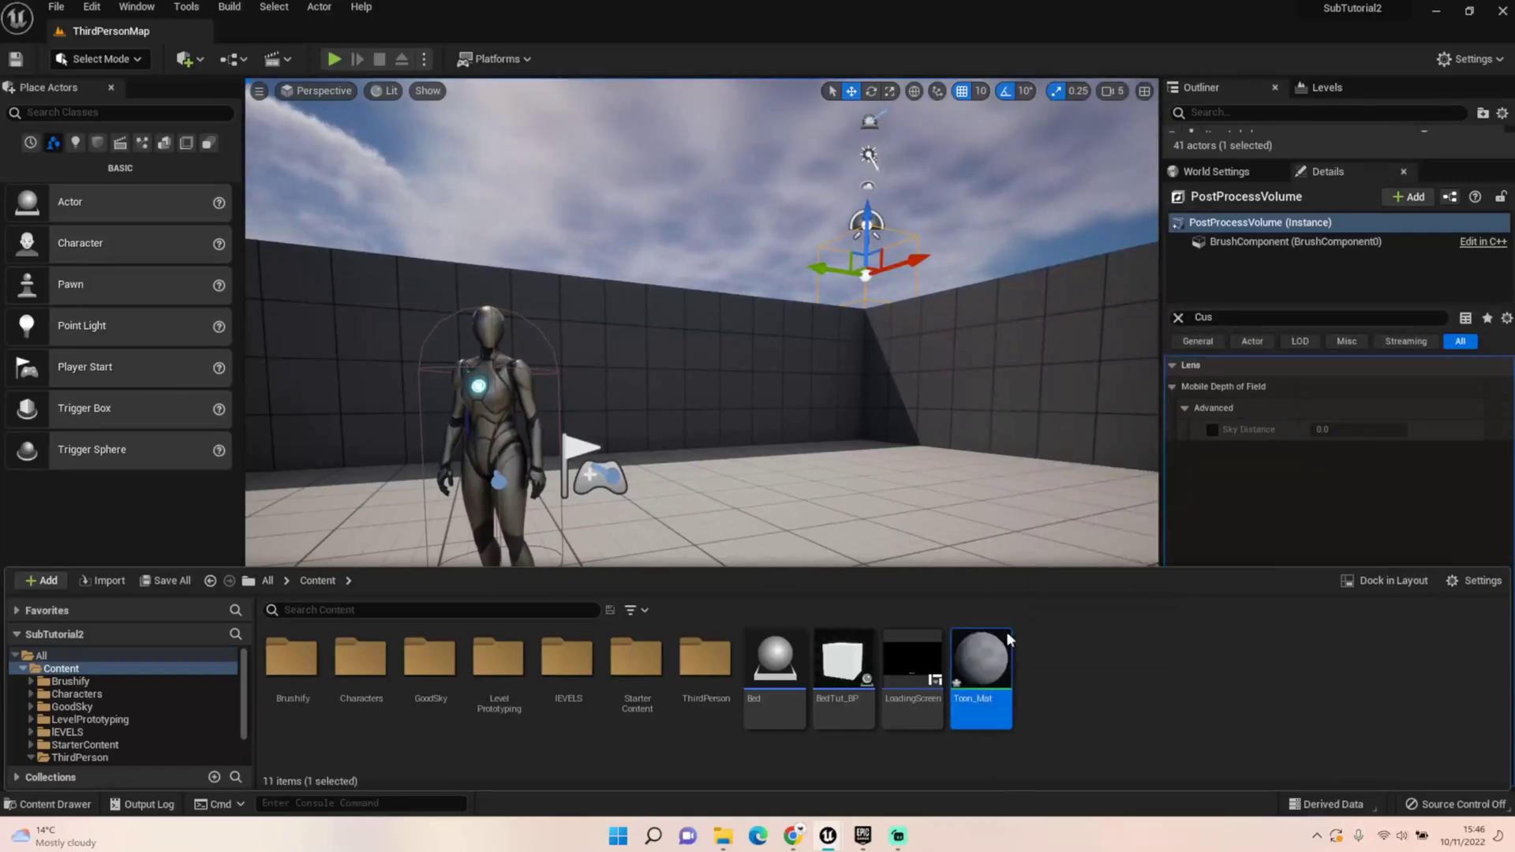
Open the new Toon_Mat and set its material domain to Post Process and shading model to Subsurface
double_click(984, 669)
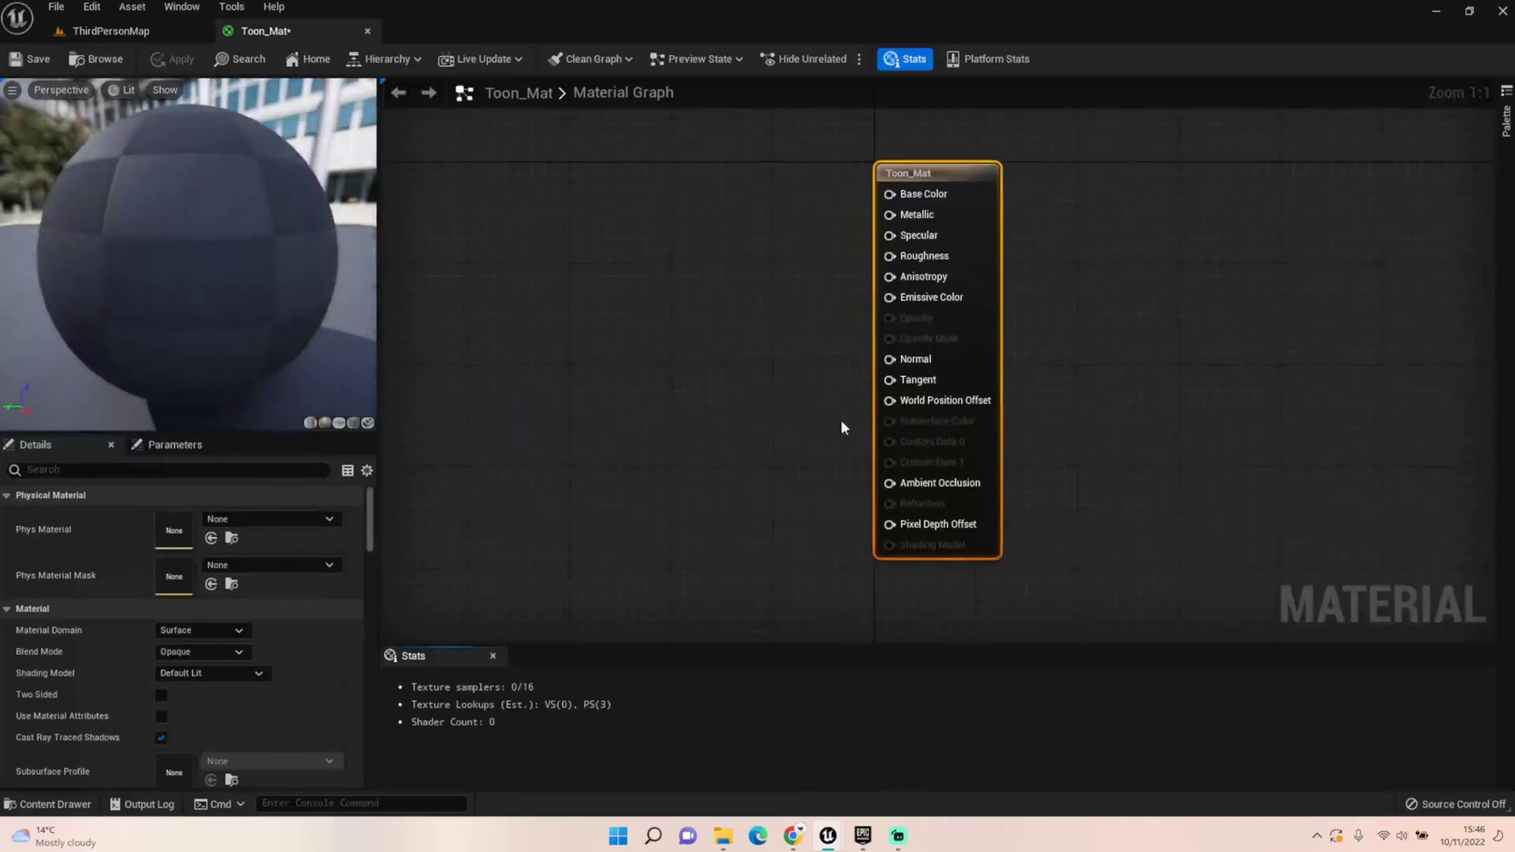
left_click(230, 628)
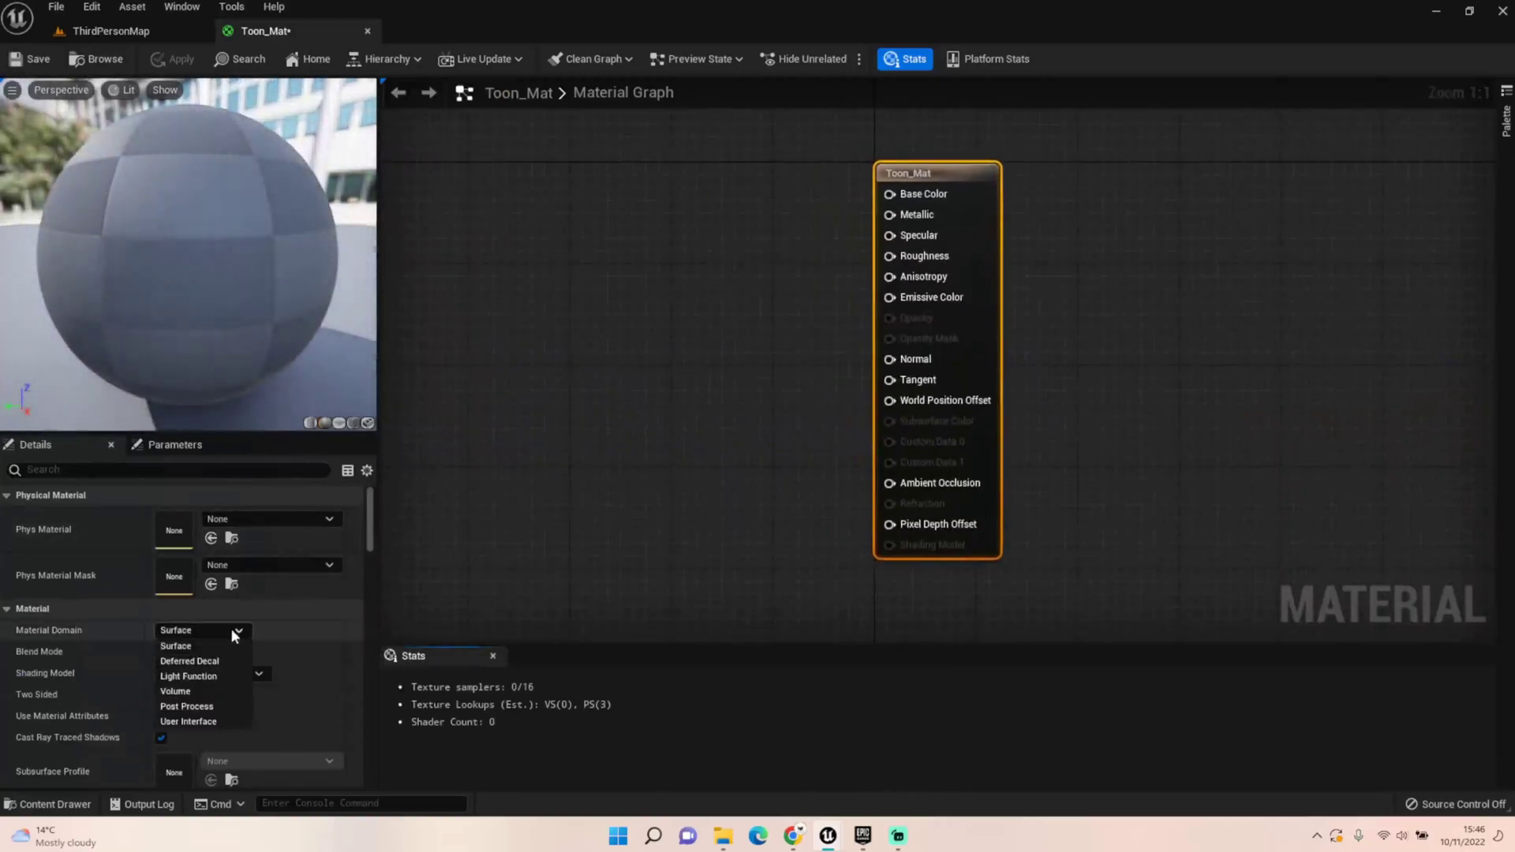
left_click(215, 708)
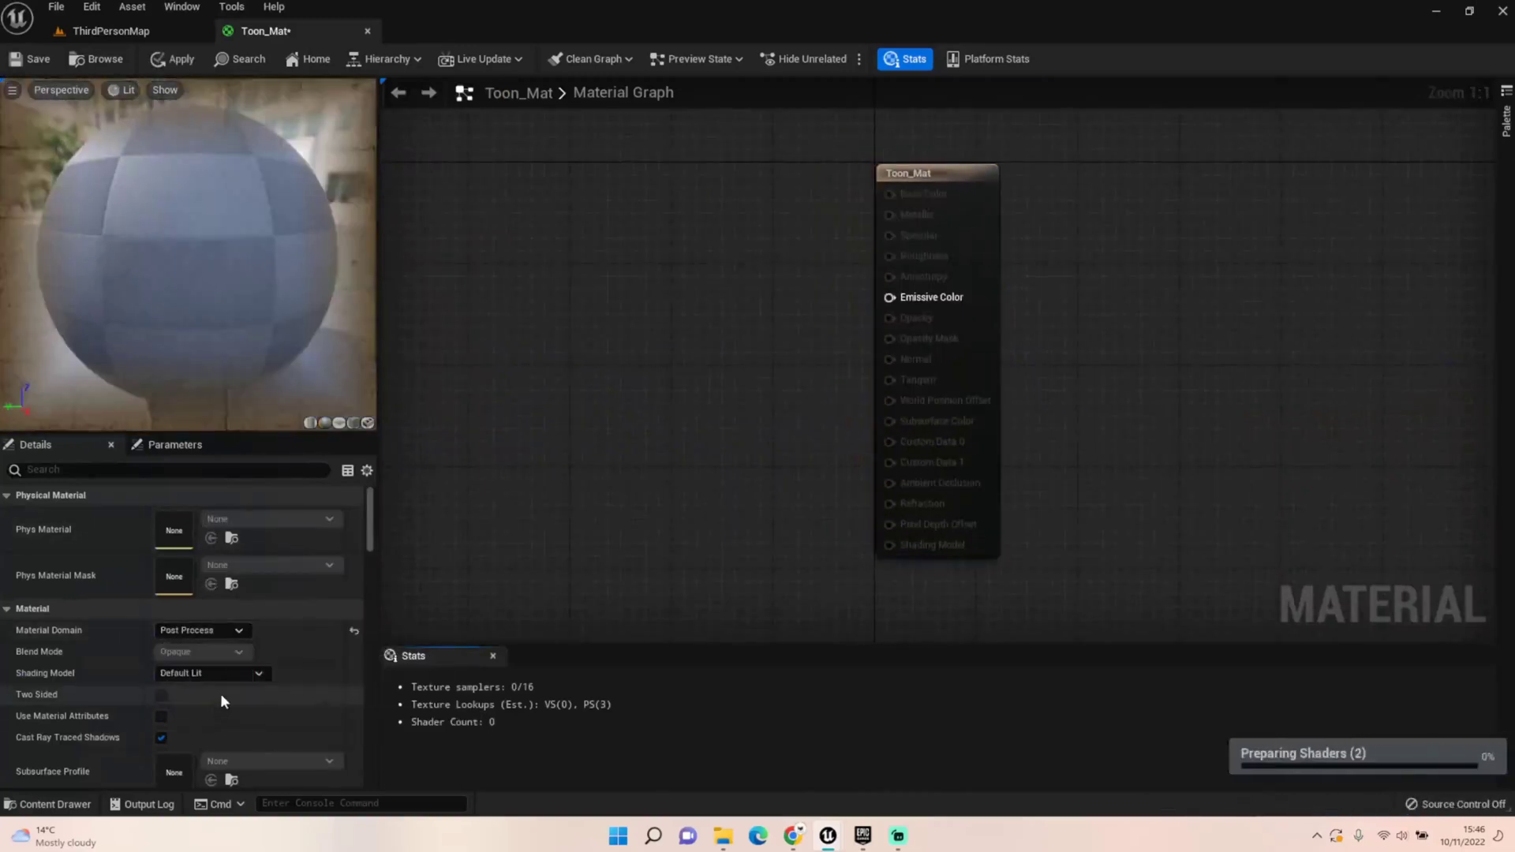
left_click(229, 673)
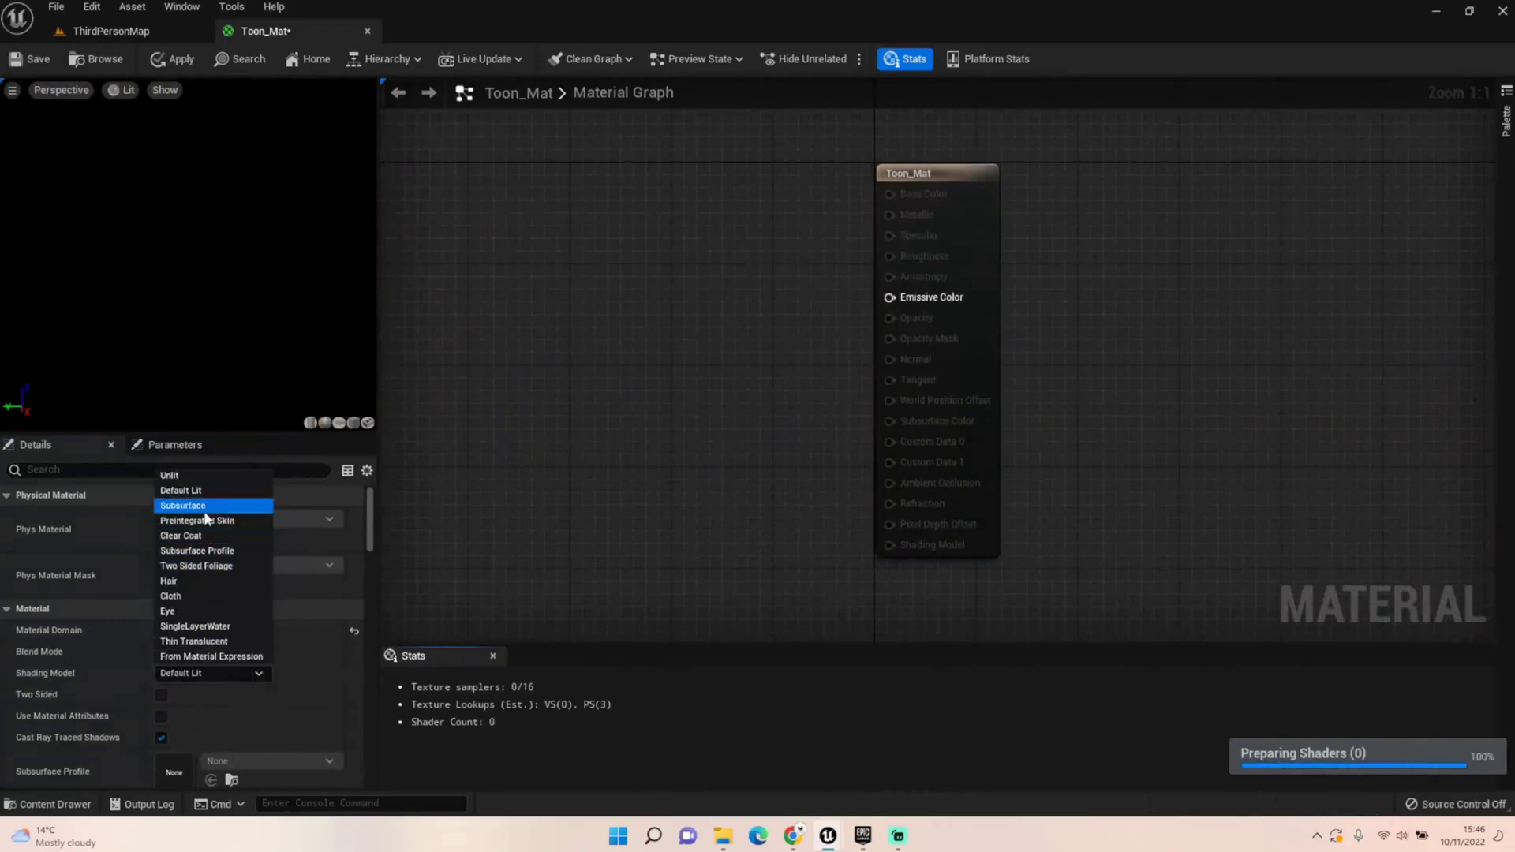
left_click(190, 505)
Add a SceneTexture node in an empty area of the Toon_Mat material graph
scroll(646, 399, "down", 5)
right_click_drag(627, 451, 859, 510)
right_click_drag(430, 410, 776, 475)
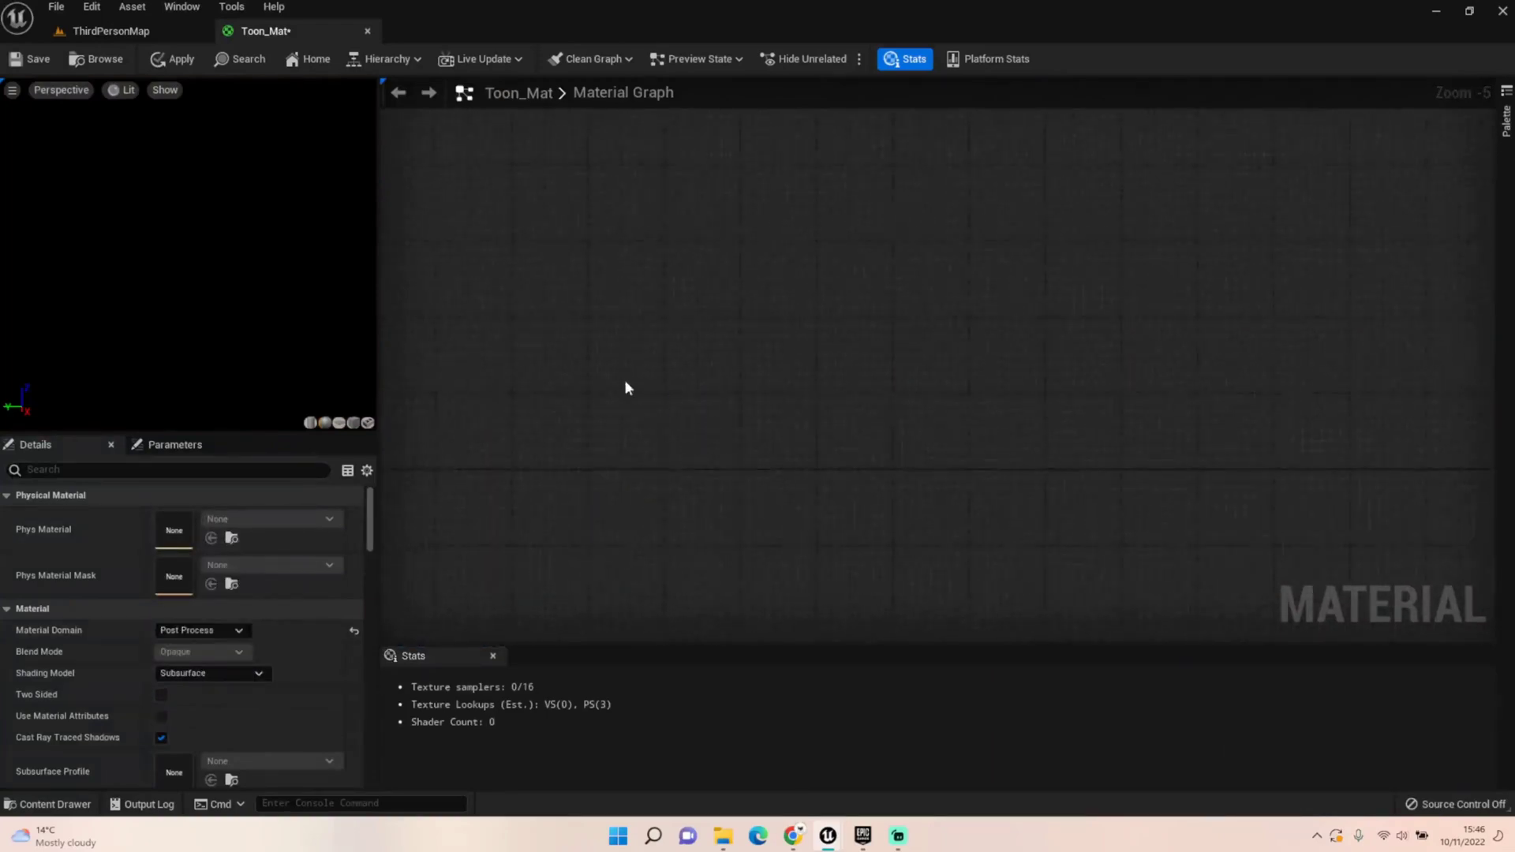
scroll(622, 338, "up", 2)
right_click(593, 284)
type("s")
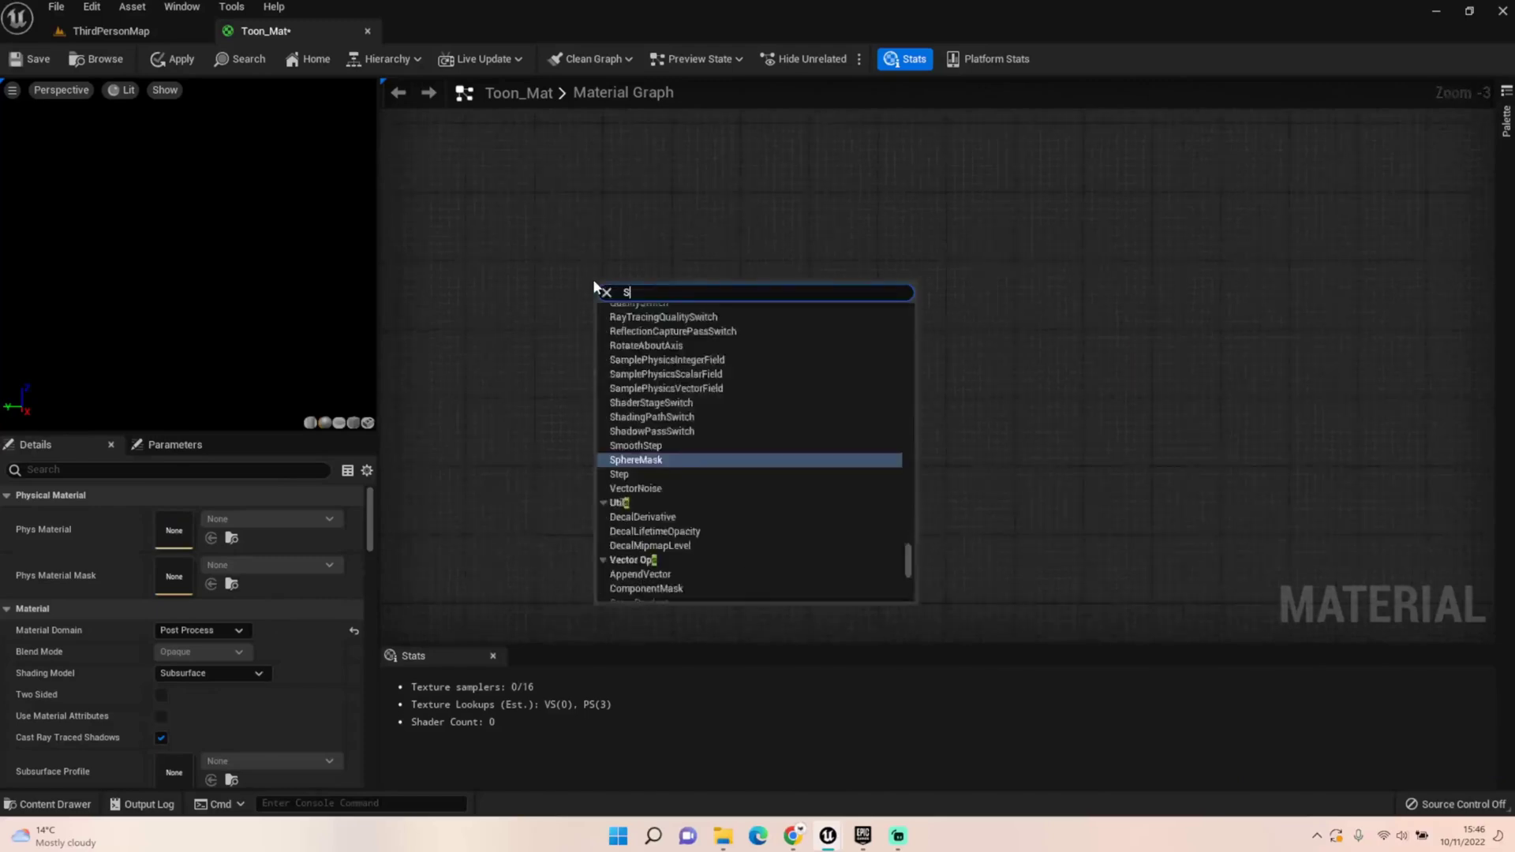
type("cene Te")
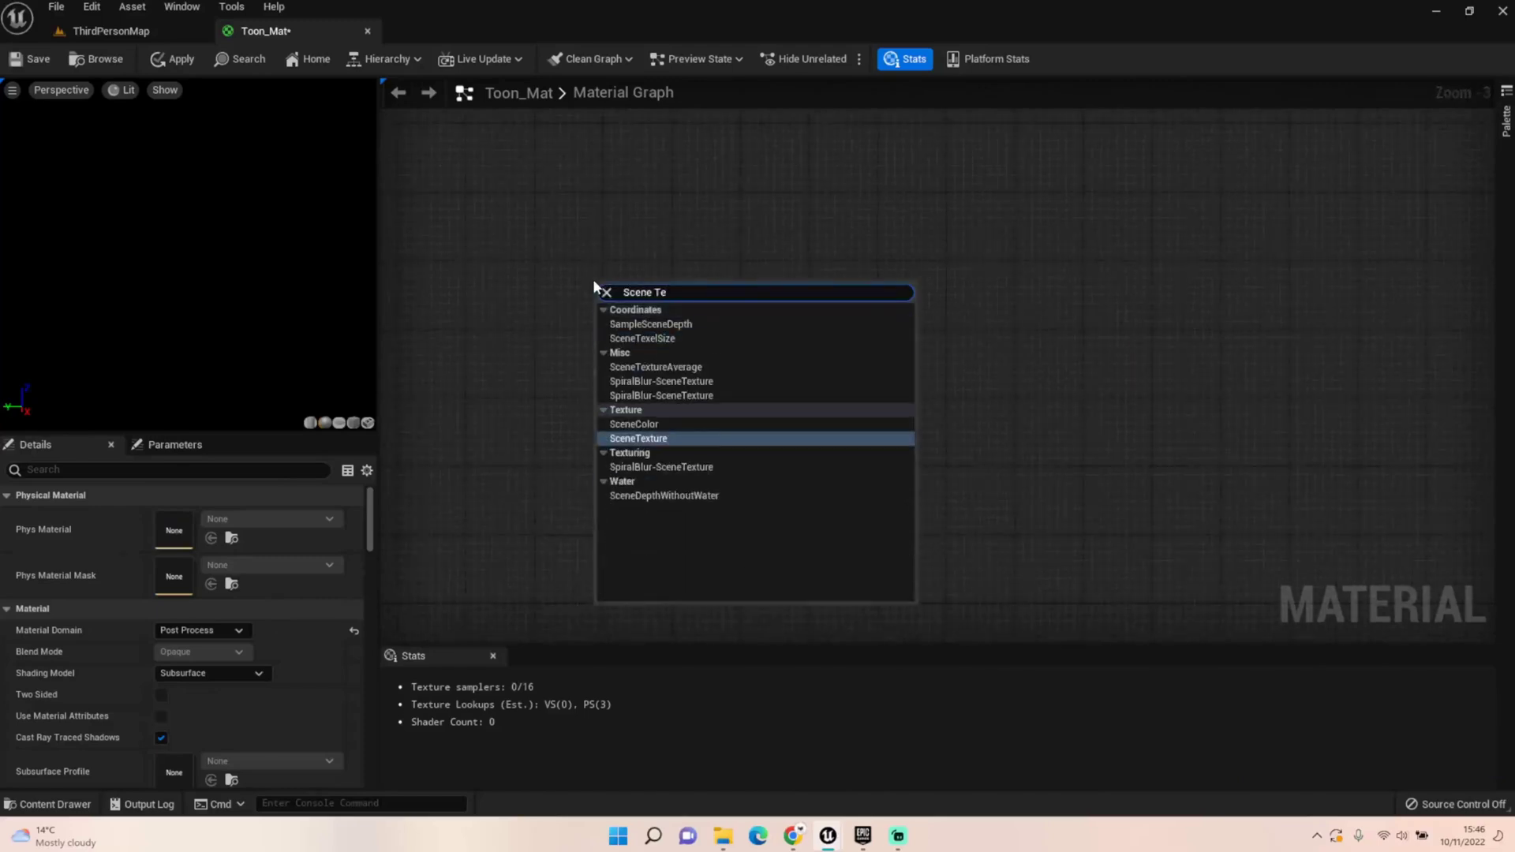
type("x")
left_click(661, 424)
Duplicate the SceneTexture node and place the copy directly below the original
scroll(641, 364, "up", 1)
key("ctrl+d")
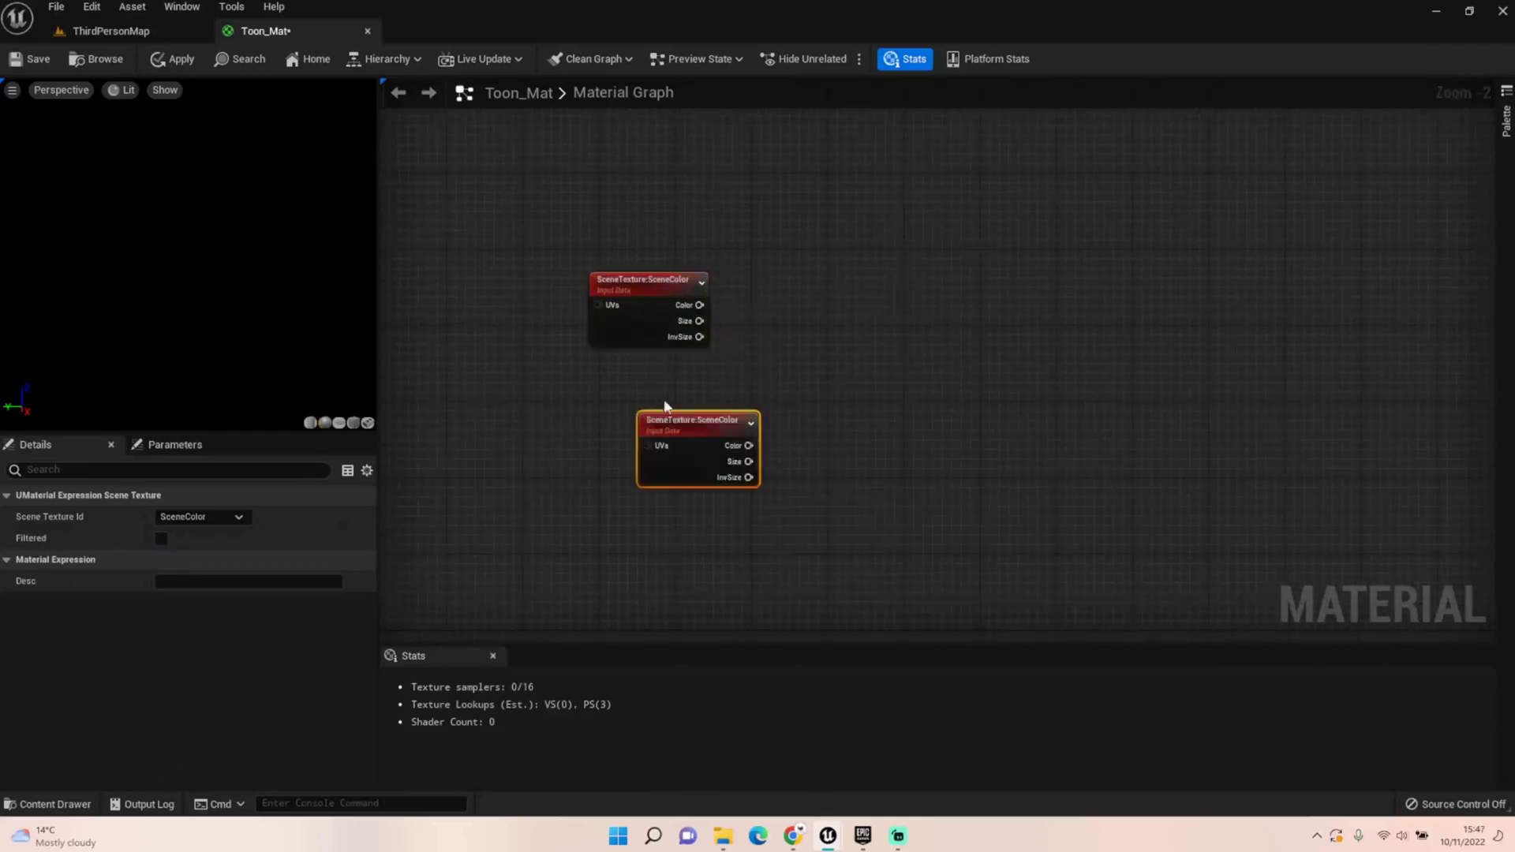
left_click_drag(680, 423, 631, 375)
Set the upper SceneTexture node's Scene Texture Id to PostProcessInput0 and the lower one's to DiffuseColor
left_click(660, 290)
left_click(192, 517)
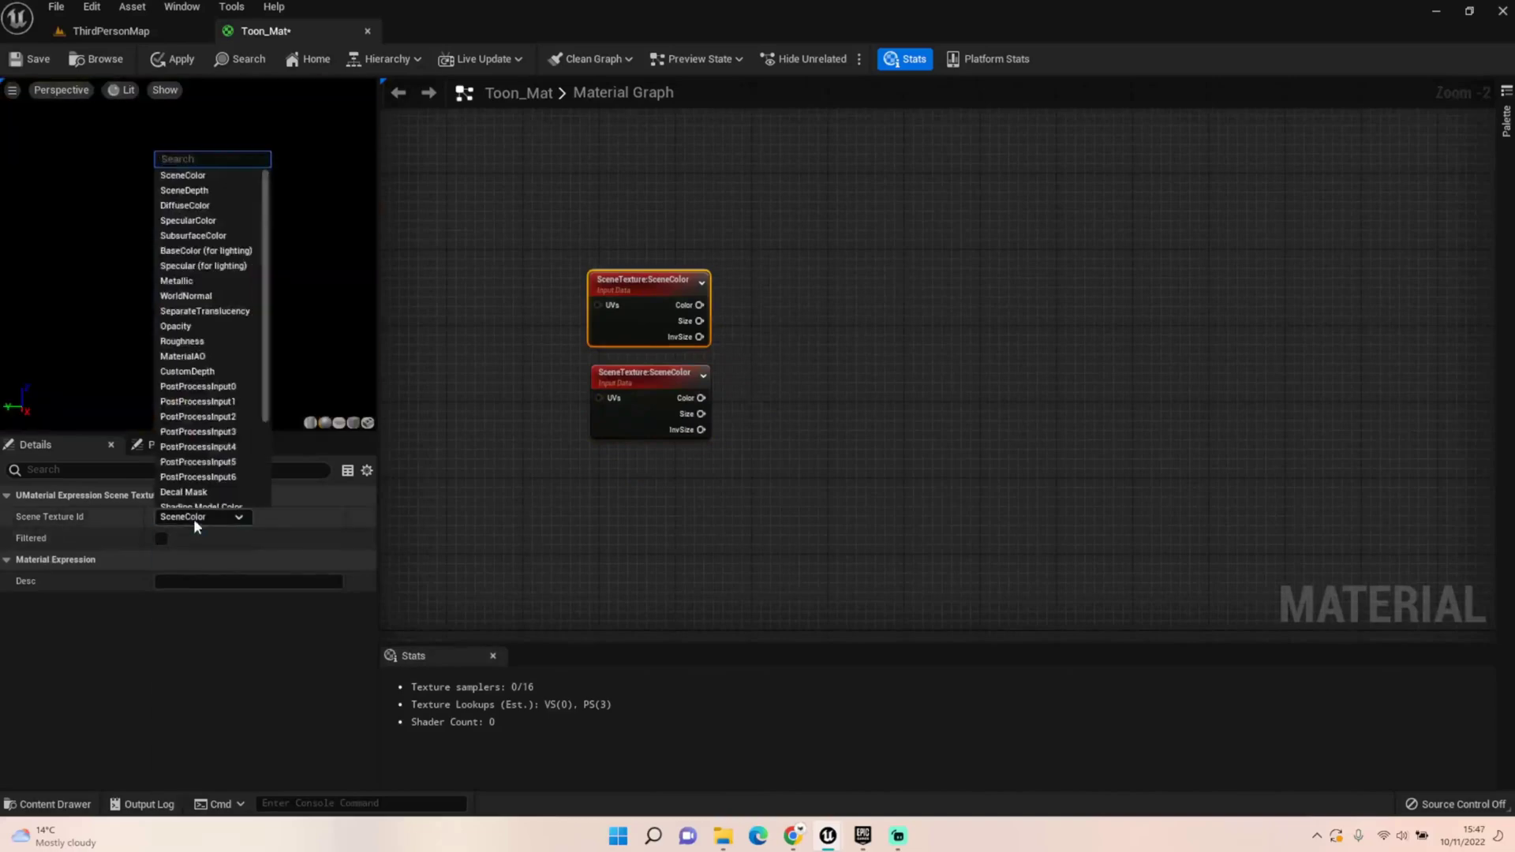
left_click(198, 386)
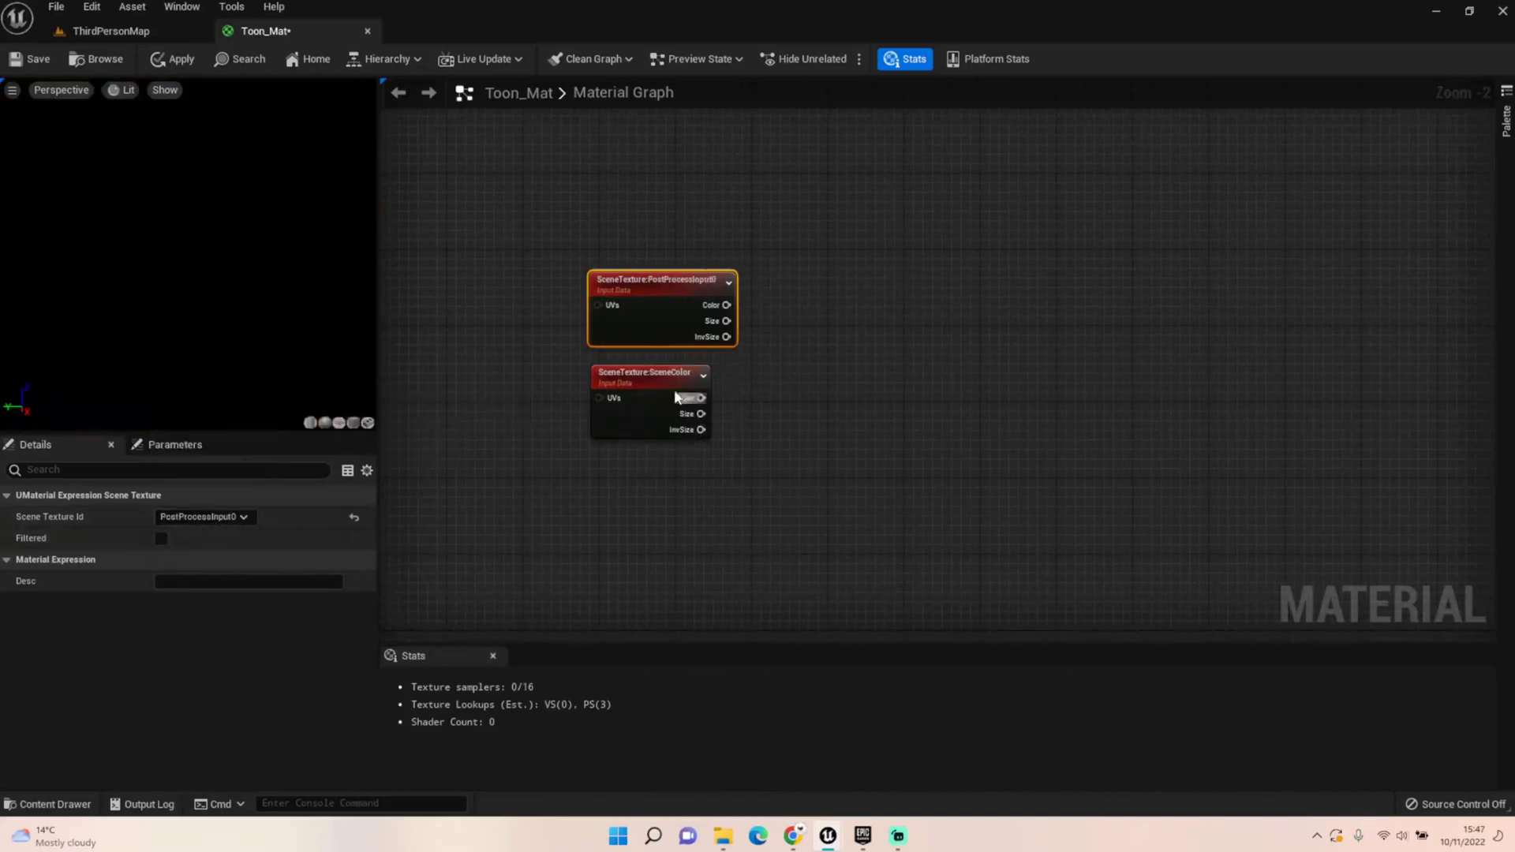
left_click(642, 381)
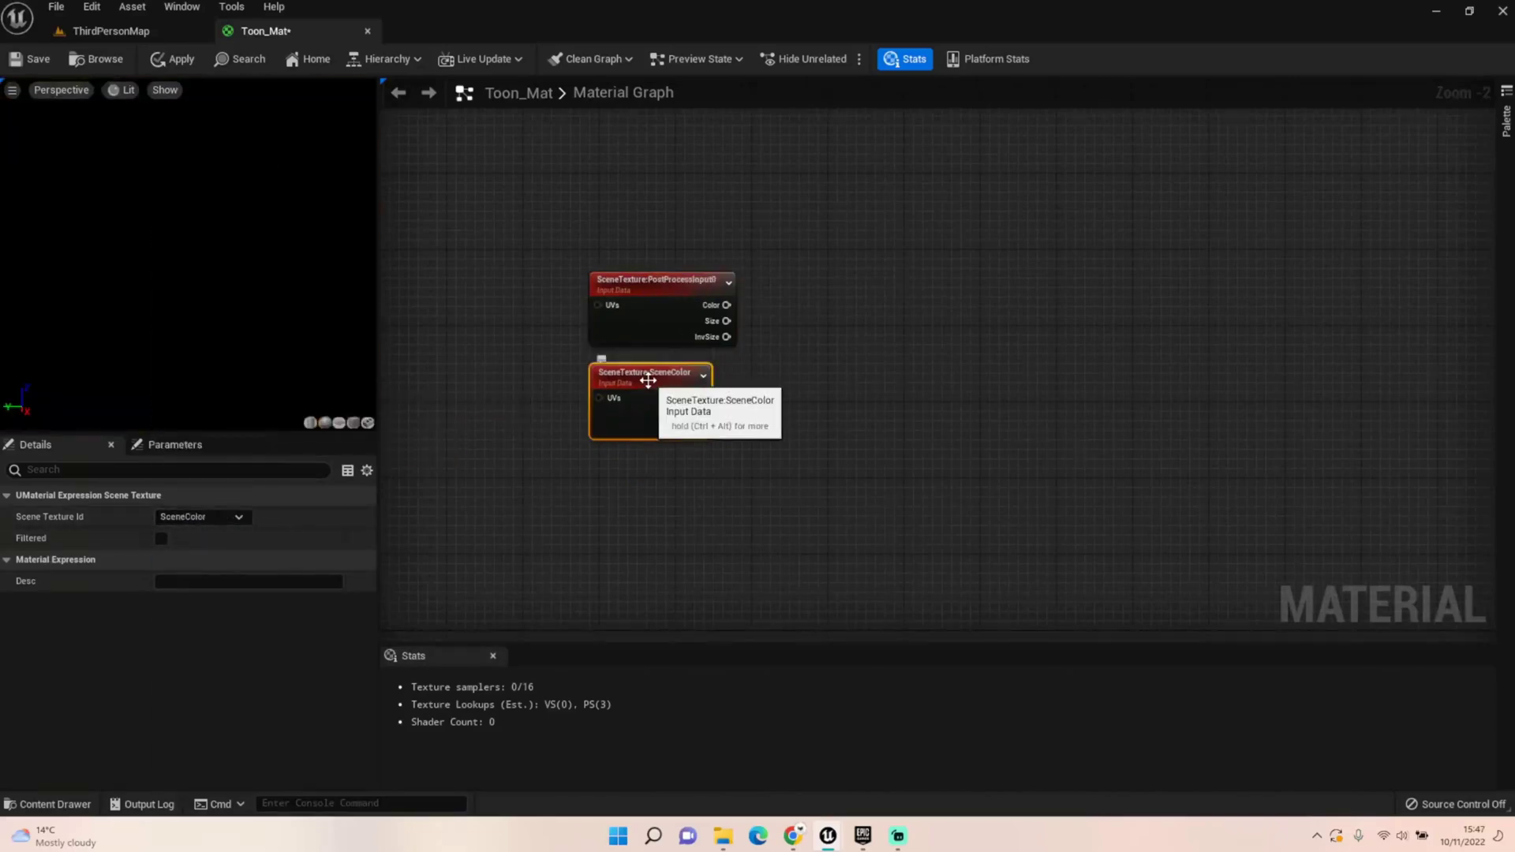
left_click(199, 515)
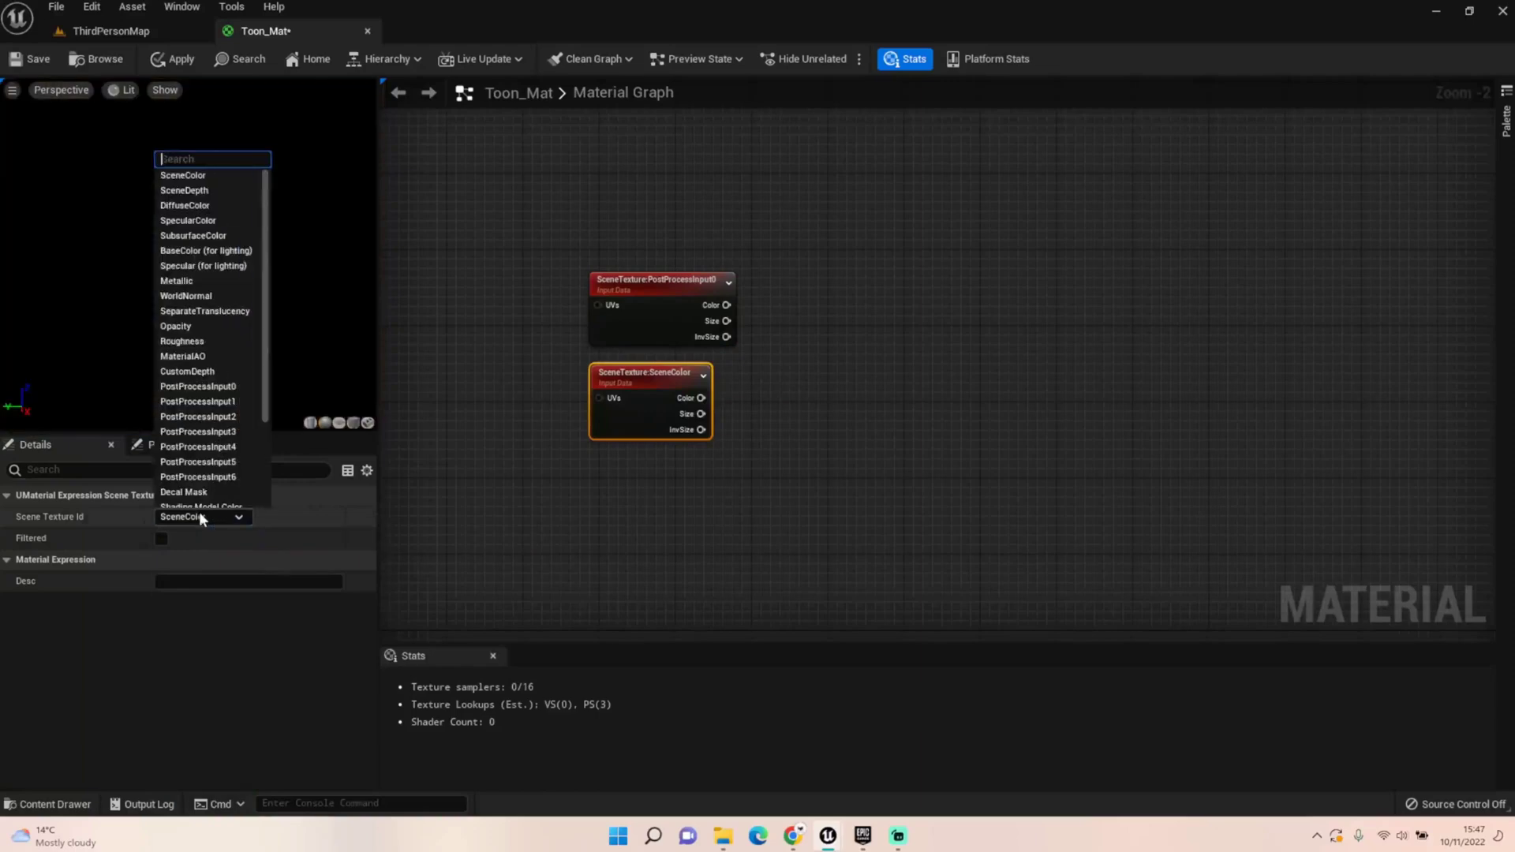
left_click(210, 207)
Add a Desaturation node fed by the Color output of the PostProcessInput0 scene texture
left_click_drag(726, 305, 787, 308)
type("Des")
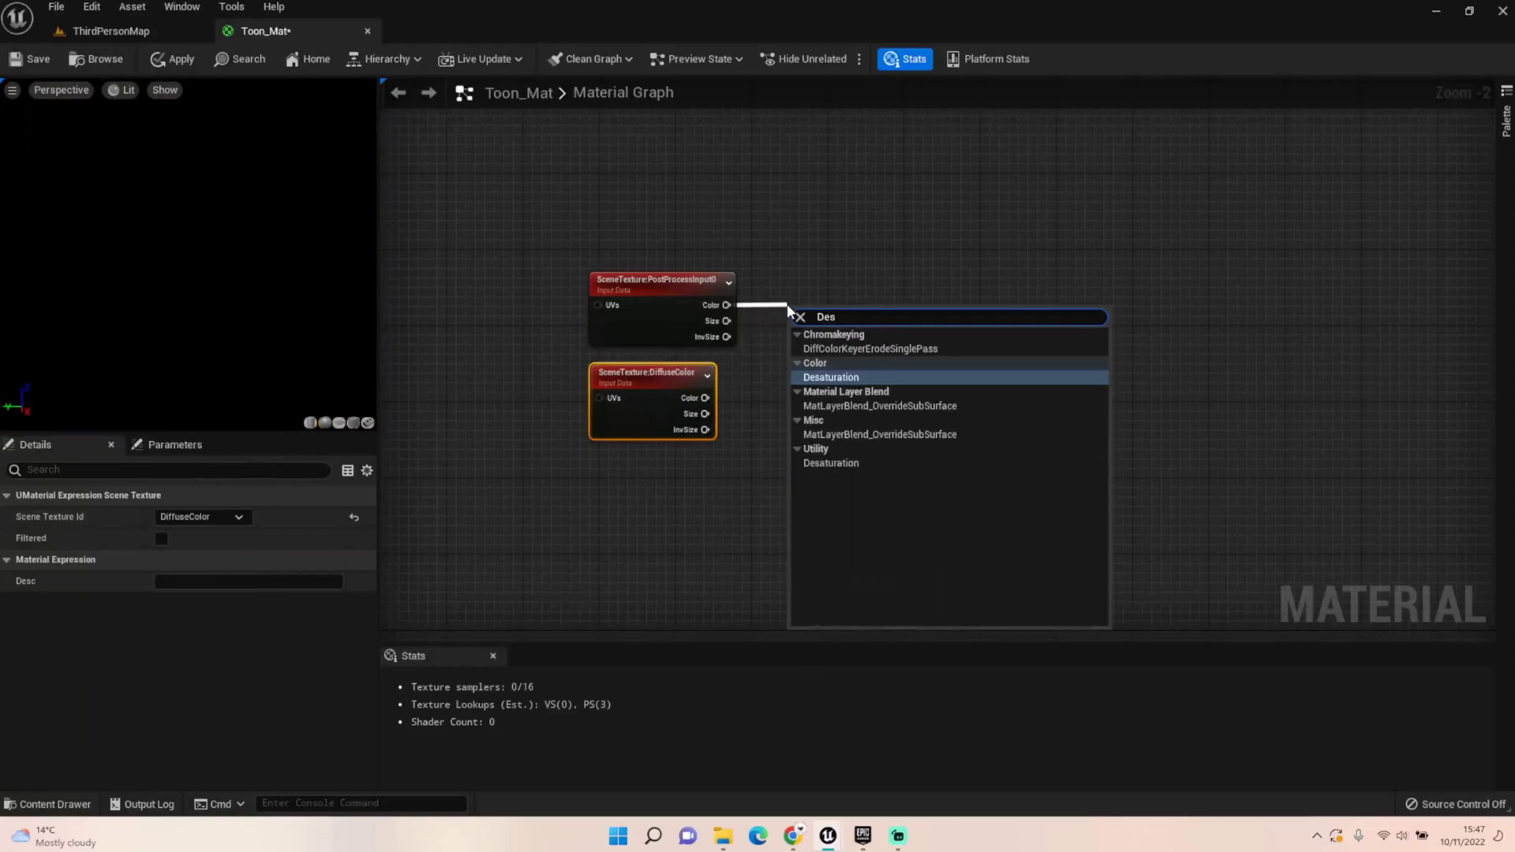
type("a")
key("Return")
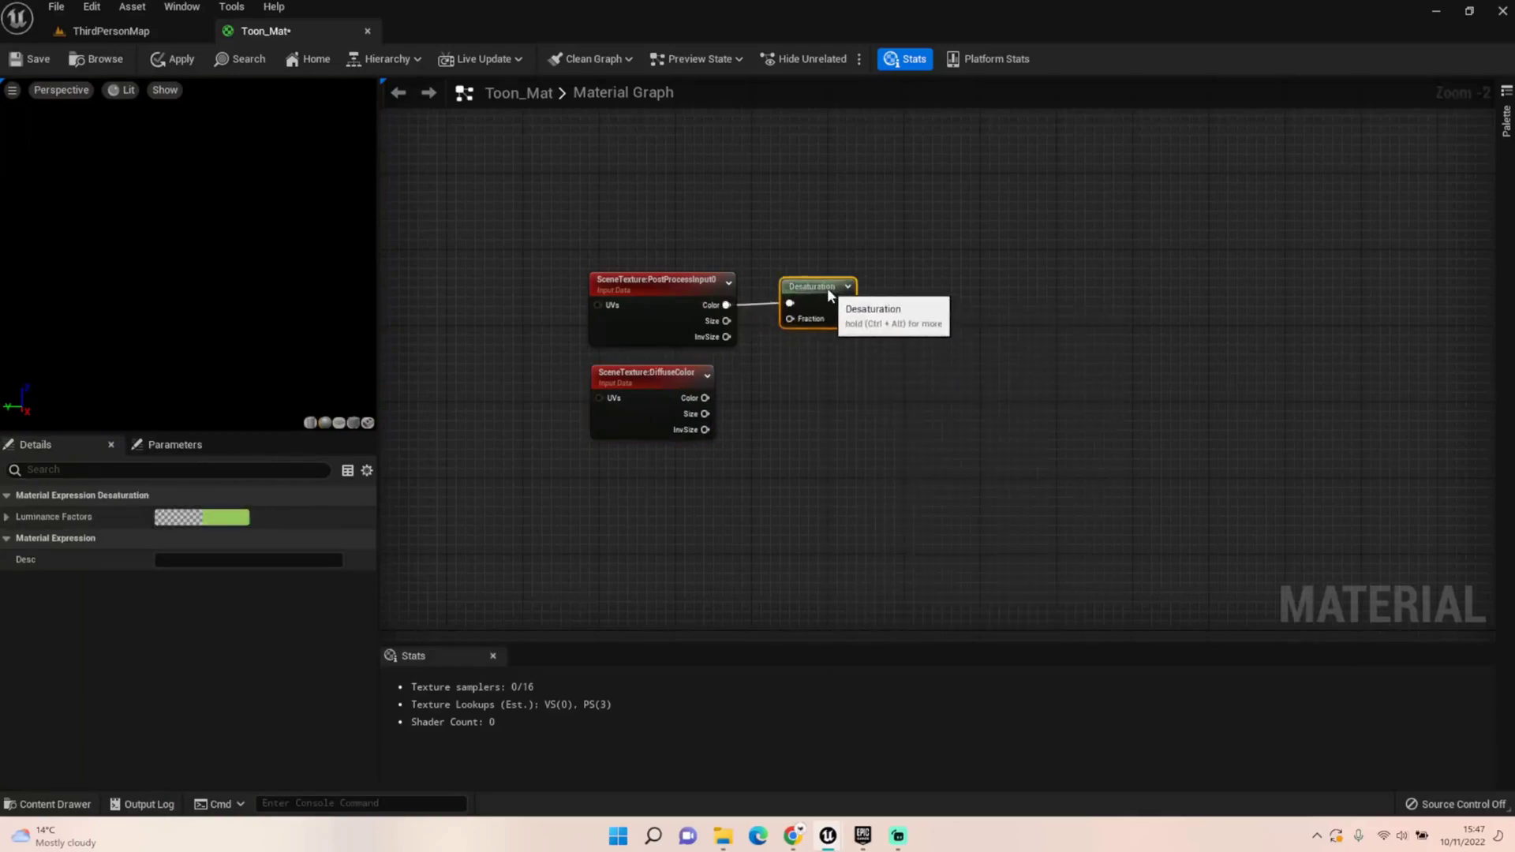
Duplicate the Desaturation node for the DiffuseColor Color output, and add a Divide node with the upper Desaturation as A and the lower as B
key("ctrl+d")
left_click_drag(705, 397, 802, 387)
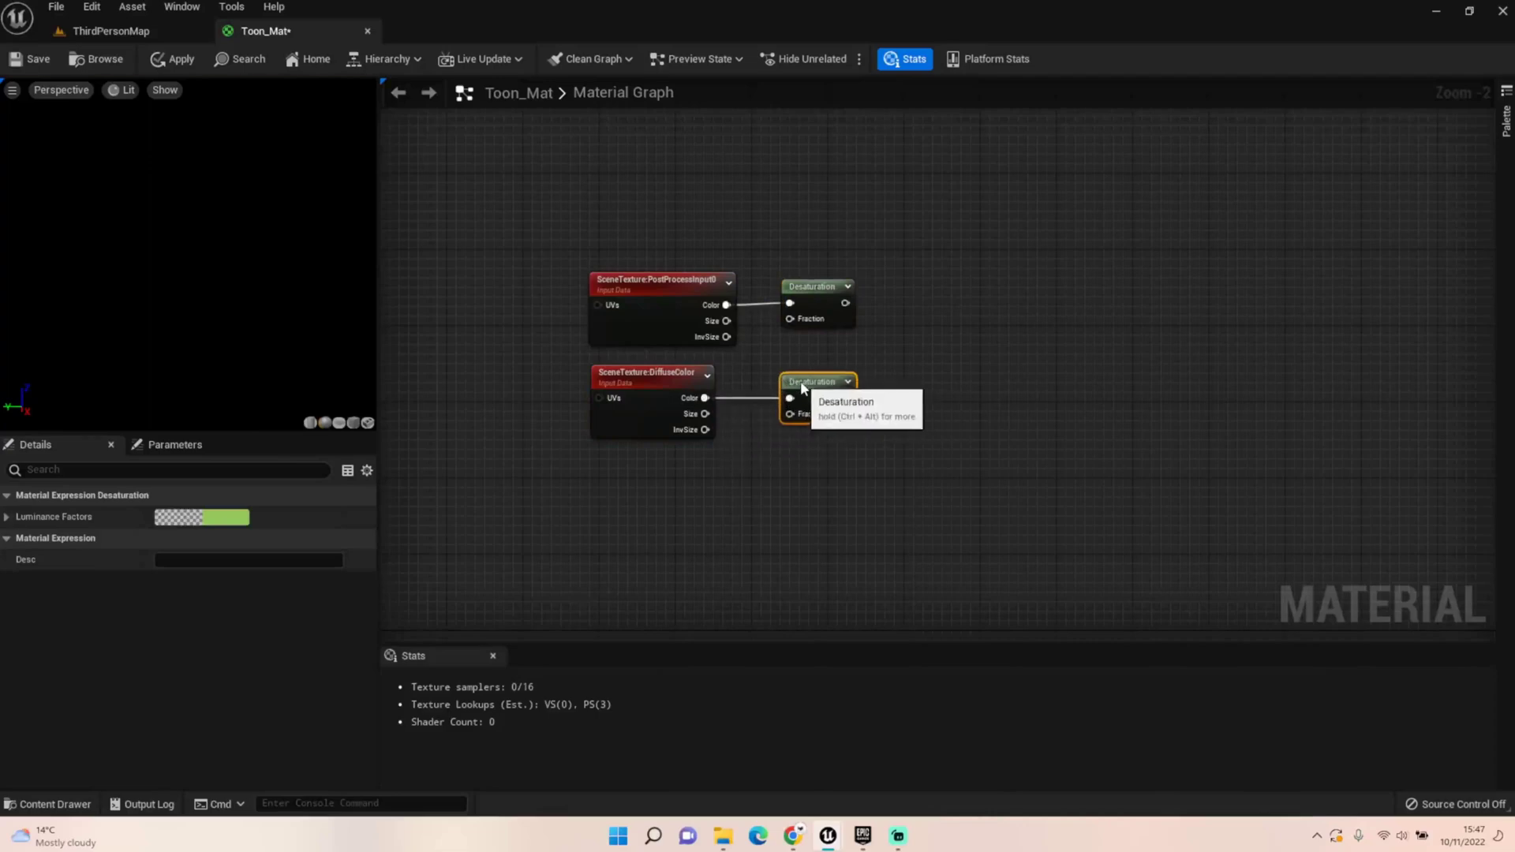
left_click_drag(844, 303, 891, 357)
type("D")
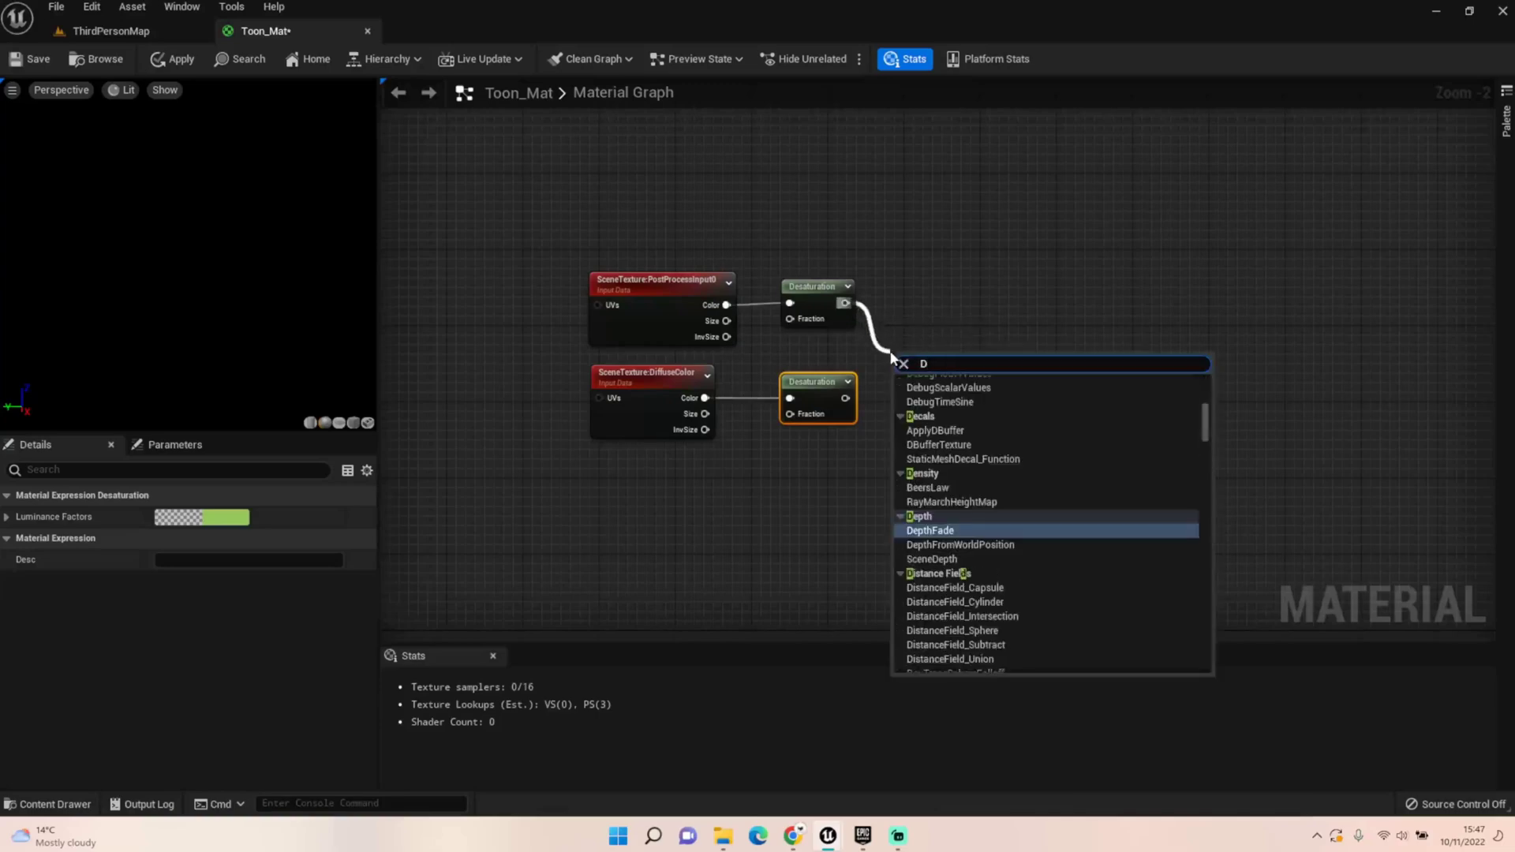
type("ivide")
key("Return")
left_click_drag(845, 398, 901, 393)
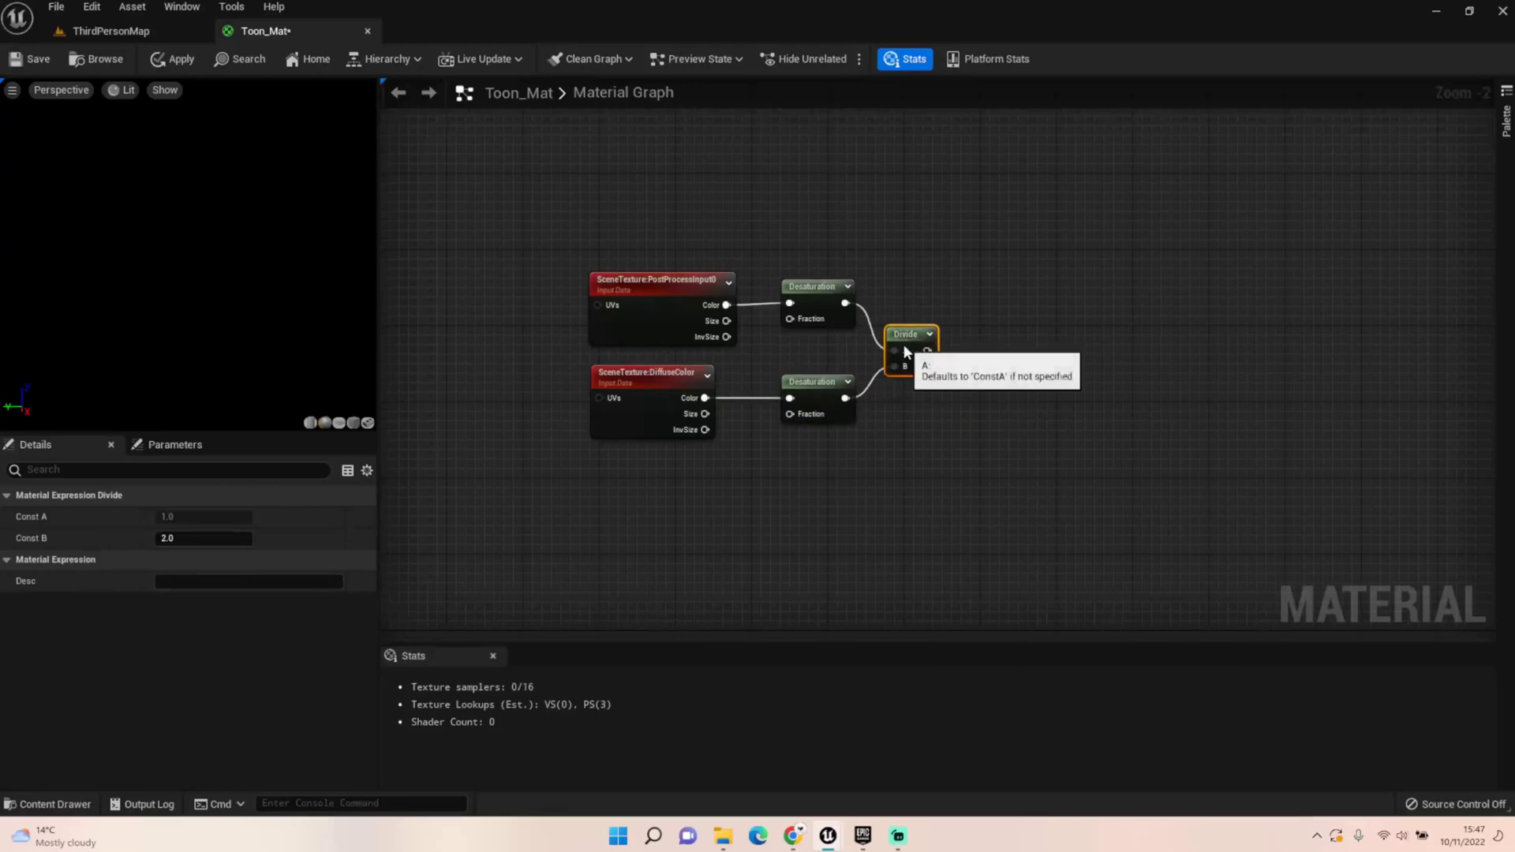
Add a Clamp node fed by the Divide output and align it beside the Divide node
left_click_drag(928, 350, 999, 355)
type("Clamp")
key("Return")
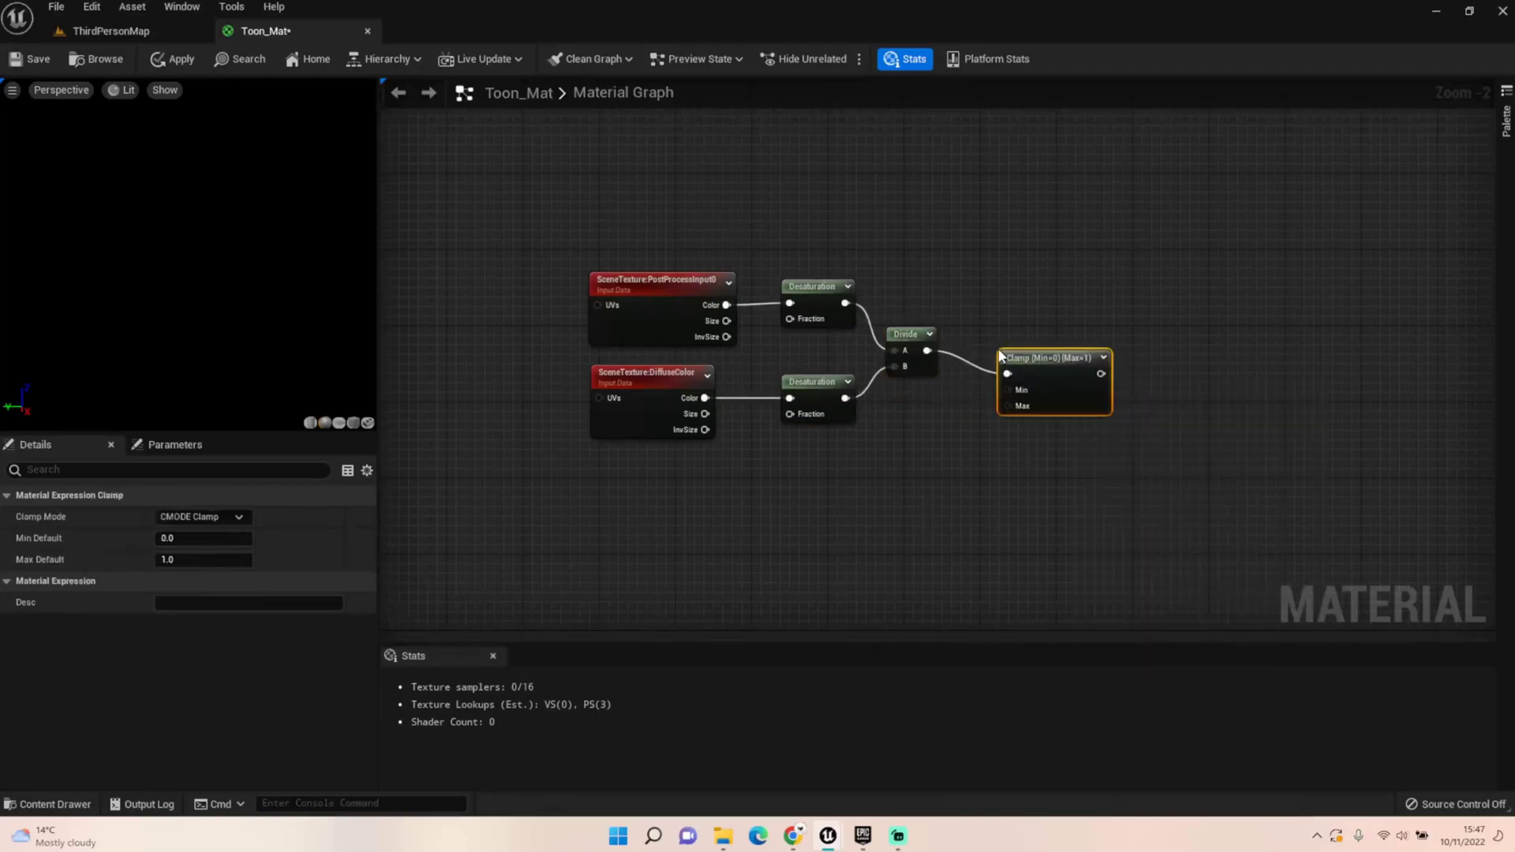
left_click_drag(1022, 355, 995, 332)
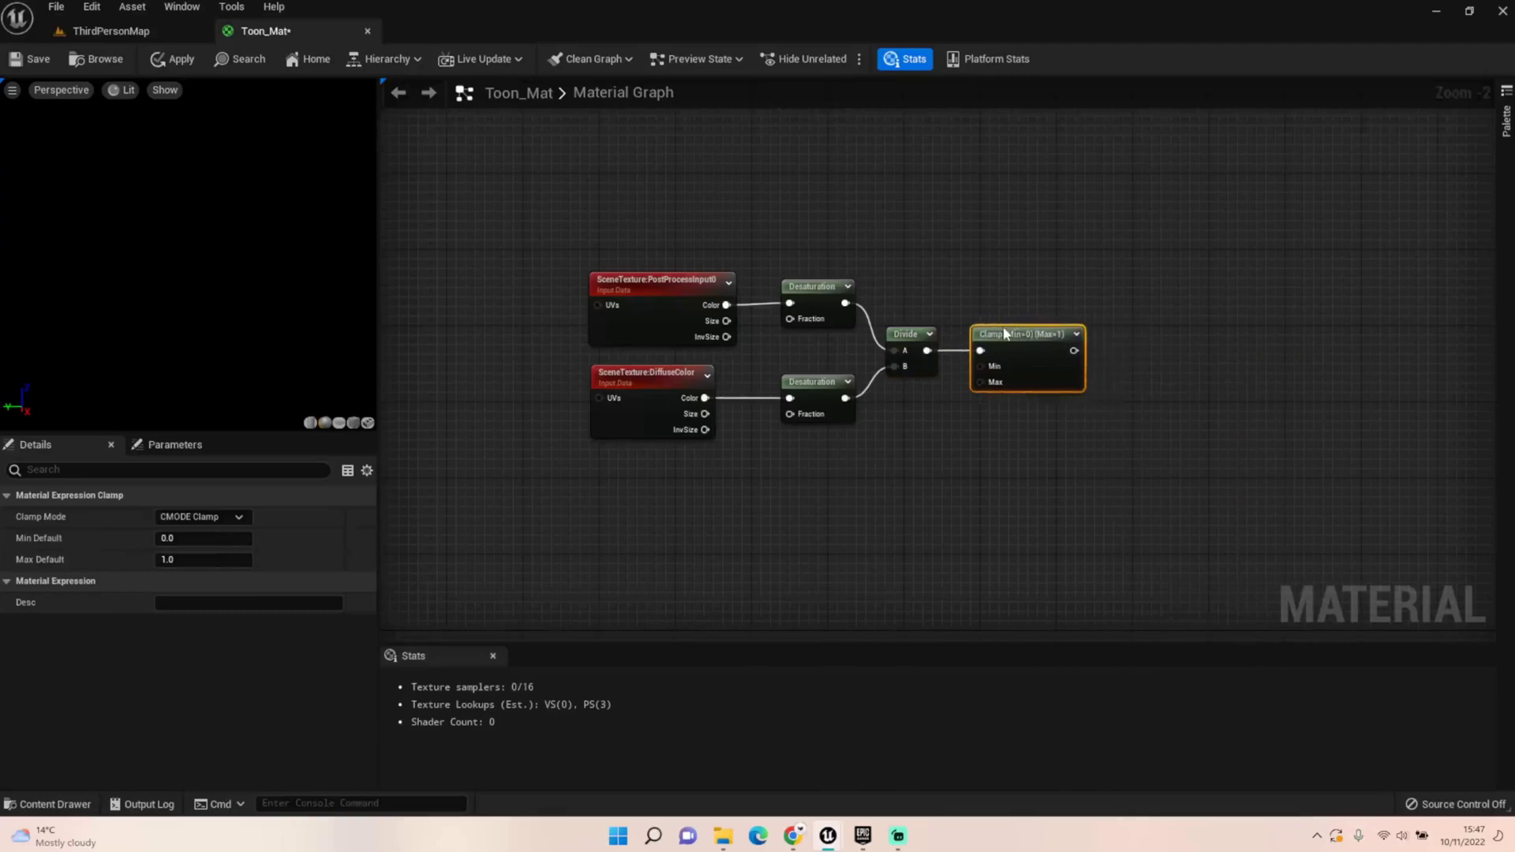
Add an If node beyond the Clamp node, with the Clamp output feeding its A input
right_click_drag(994, 316, 767, 206)
scroll(808, 287, "down", 1)
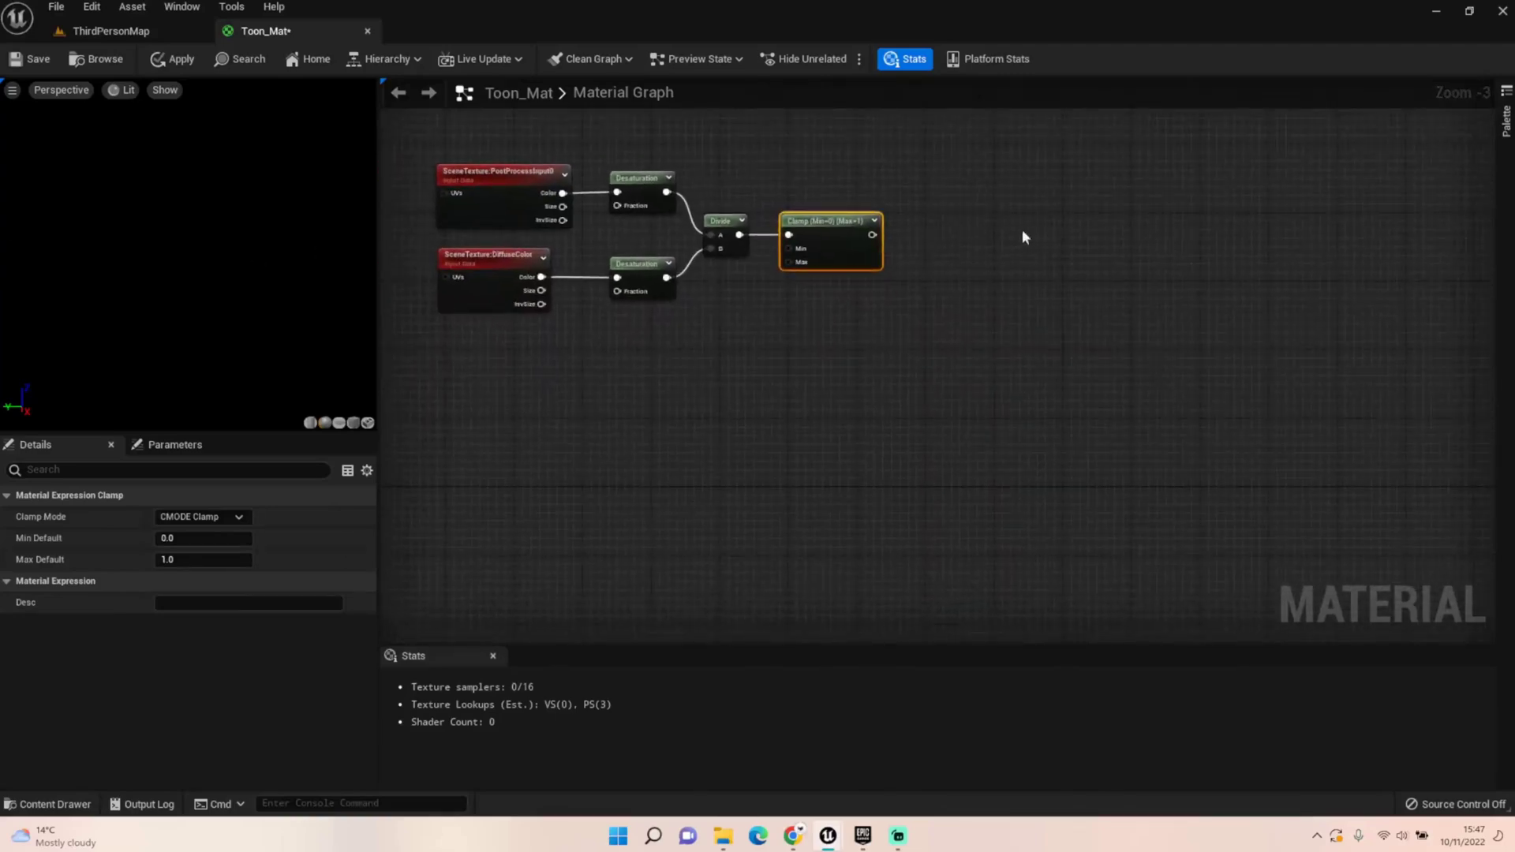
left_click_drag(872, 239, 937, 333)
type("if")
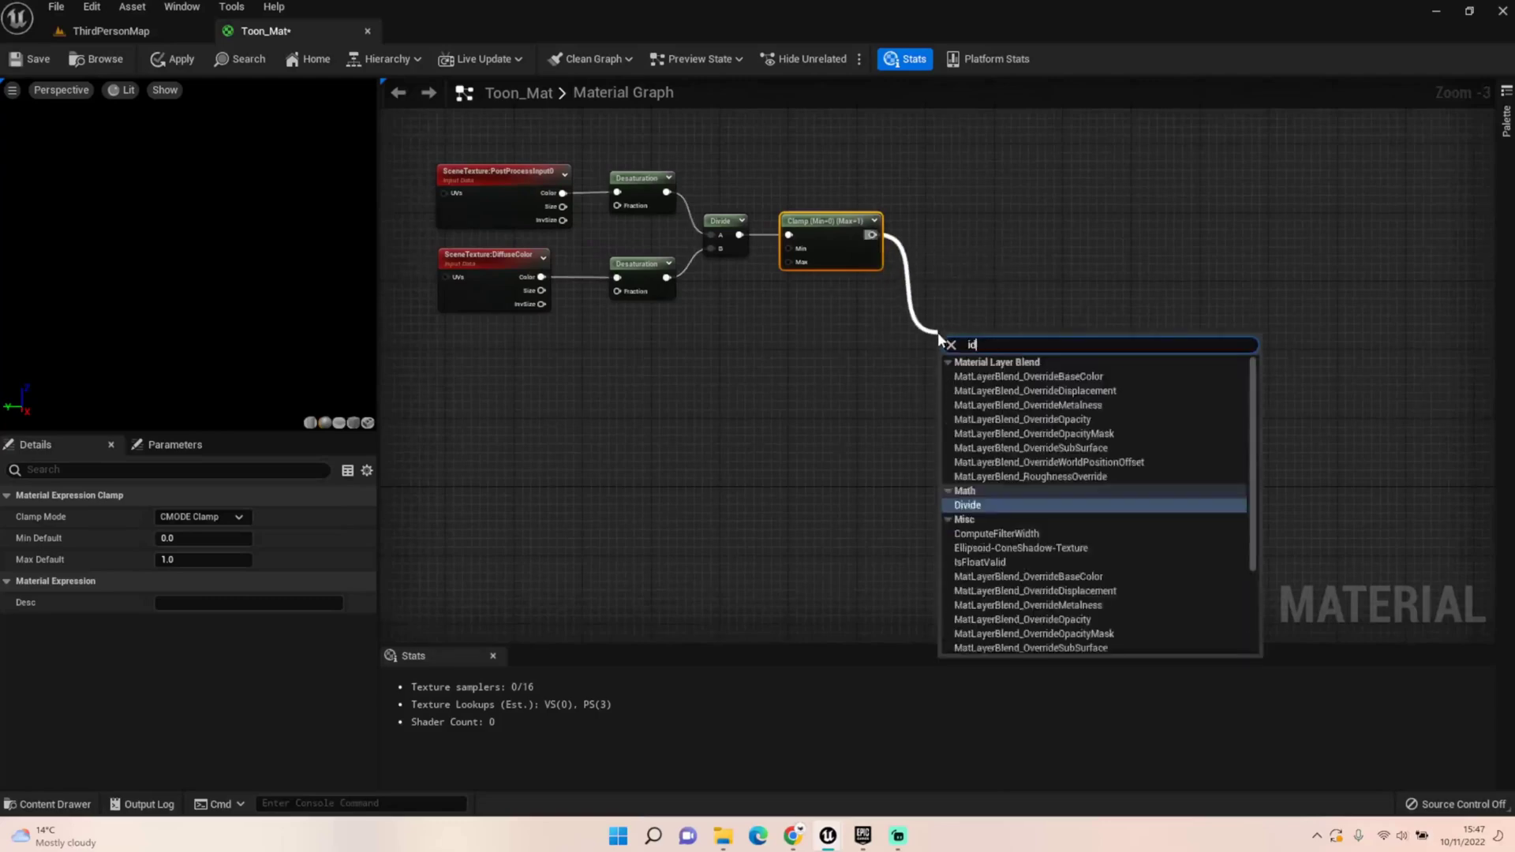
key("Return")
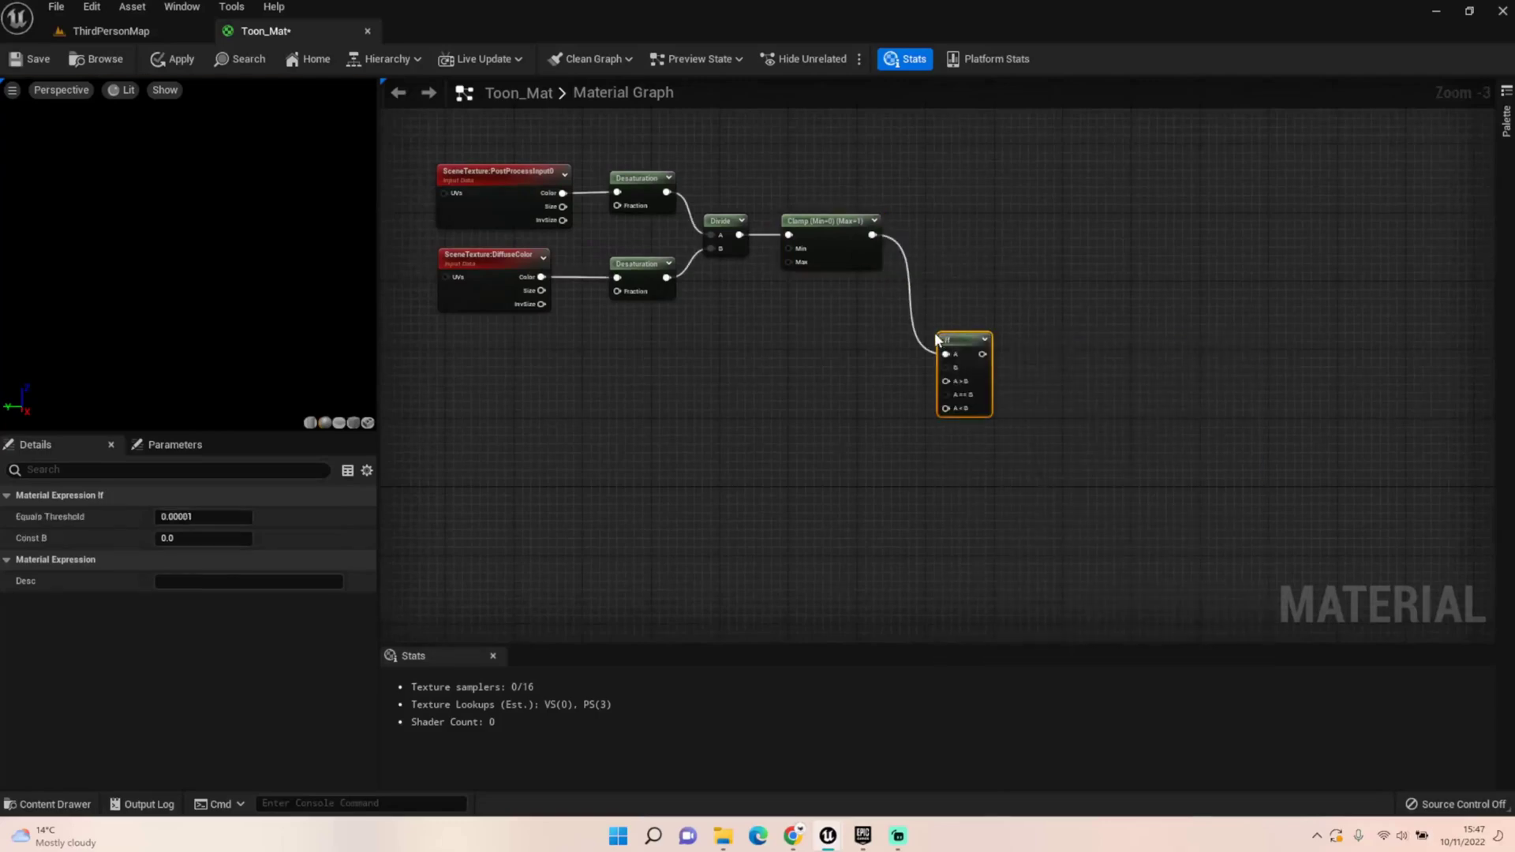
left_click_drag(969, 341, 976, 341)
Copy both SceneTexture nodes to the empty area below the originals, arranging DiffuseColor above PostProcessInput0
right_click_drag(704, 350, 885, 314)
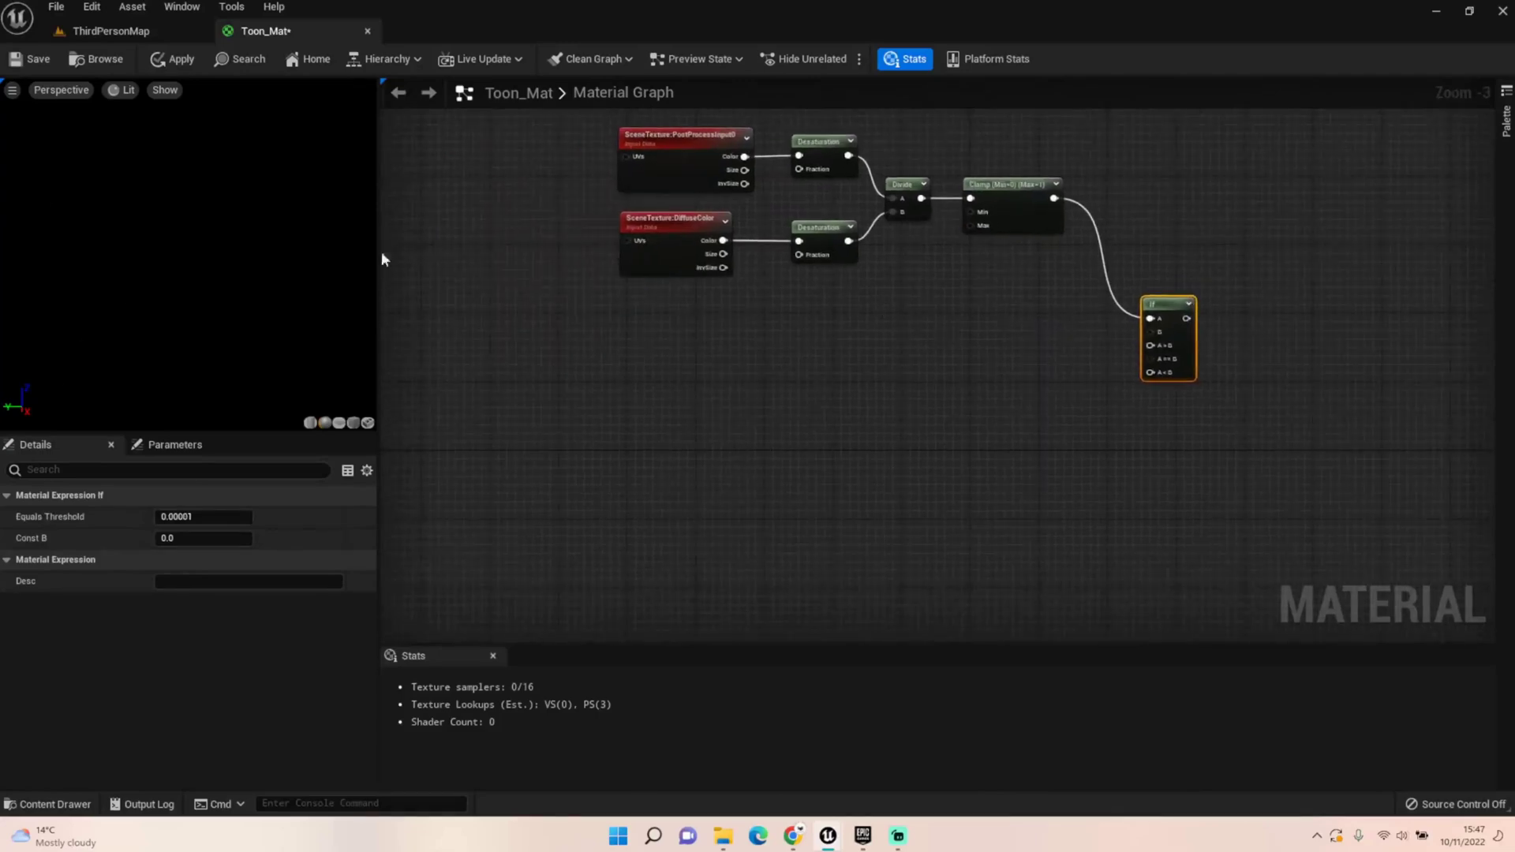
left_click_drag(561, 155, 635, 251)
right_click_drag(601, 382, 645, 334)
left_click(639, 342)
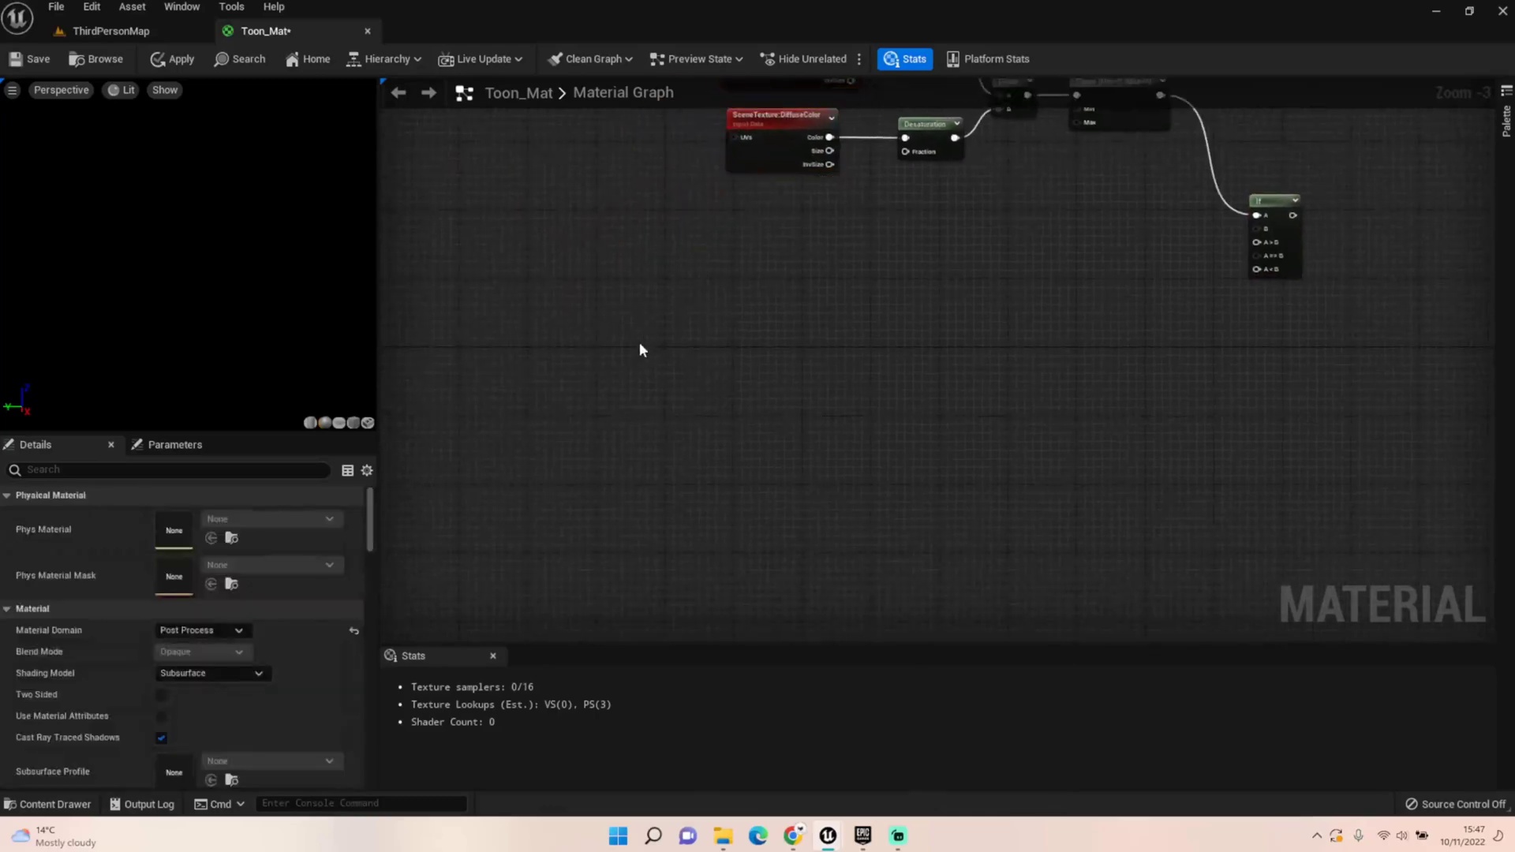
key("ctrl+v")
left_click_drag(675, 387, 669, 287)
right_click_drag(631, 252, 560, 336)
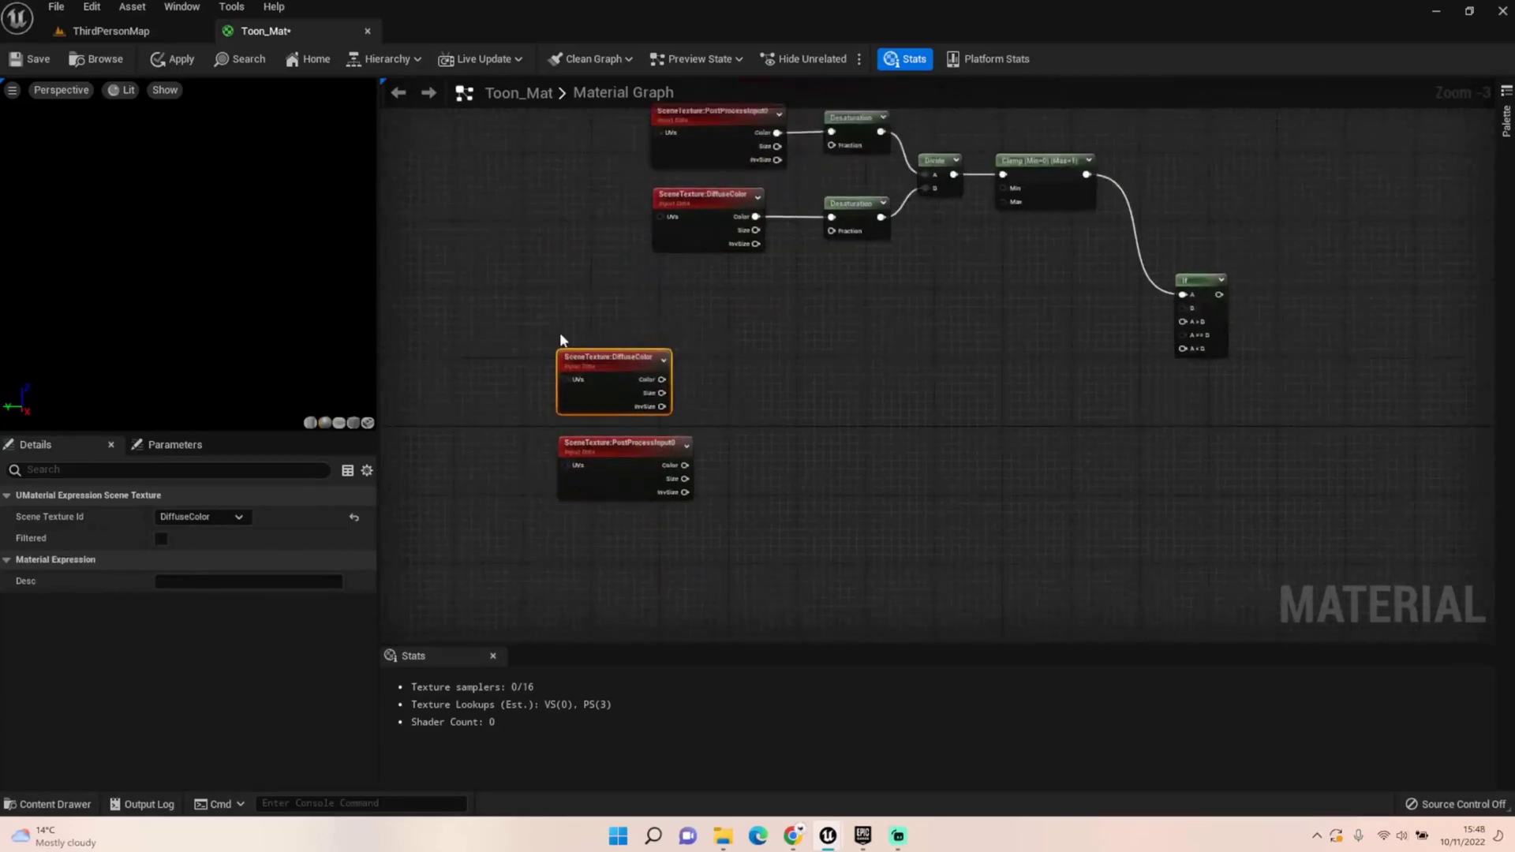
Add an Add node whose A input takes the Color output of the copied DiffuseColor scene texture
left_click_drag(661, 379, 942, 445)
type("add")
key("Return")
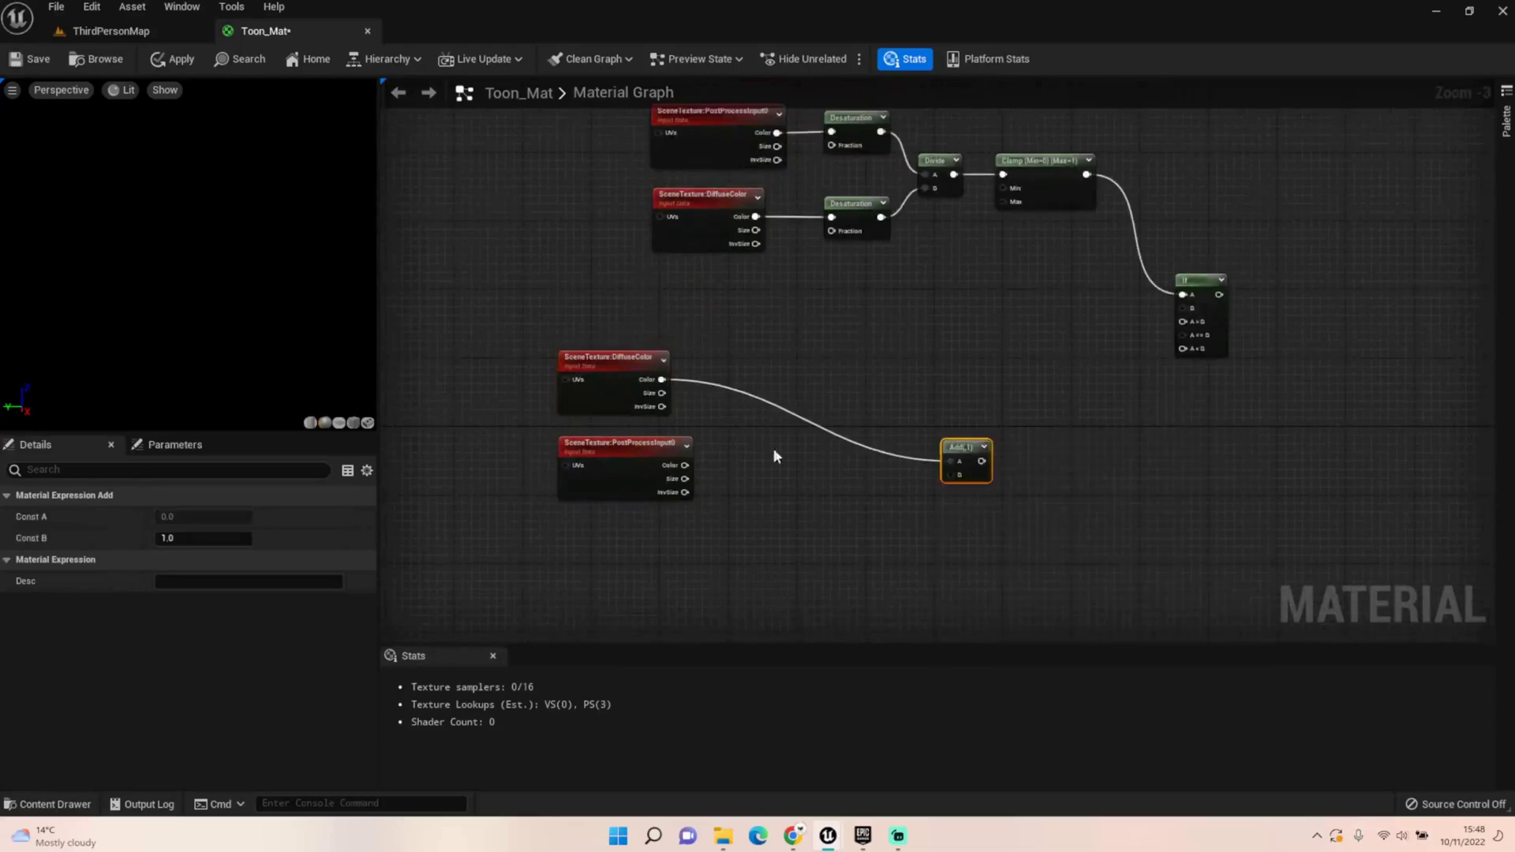
Move the copied PostProcessInput0 node lower and add a scalar parameter named Tint between the two copied scene textures
left_click_drag(684, 465, 610, 511)
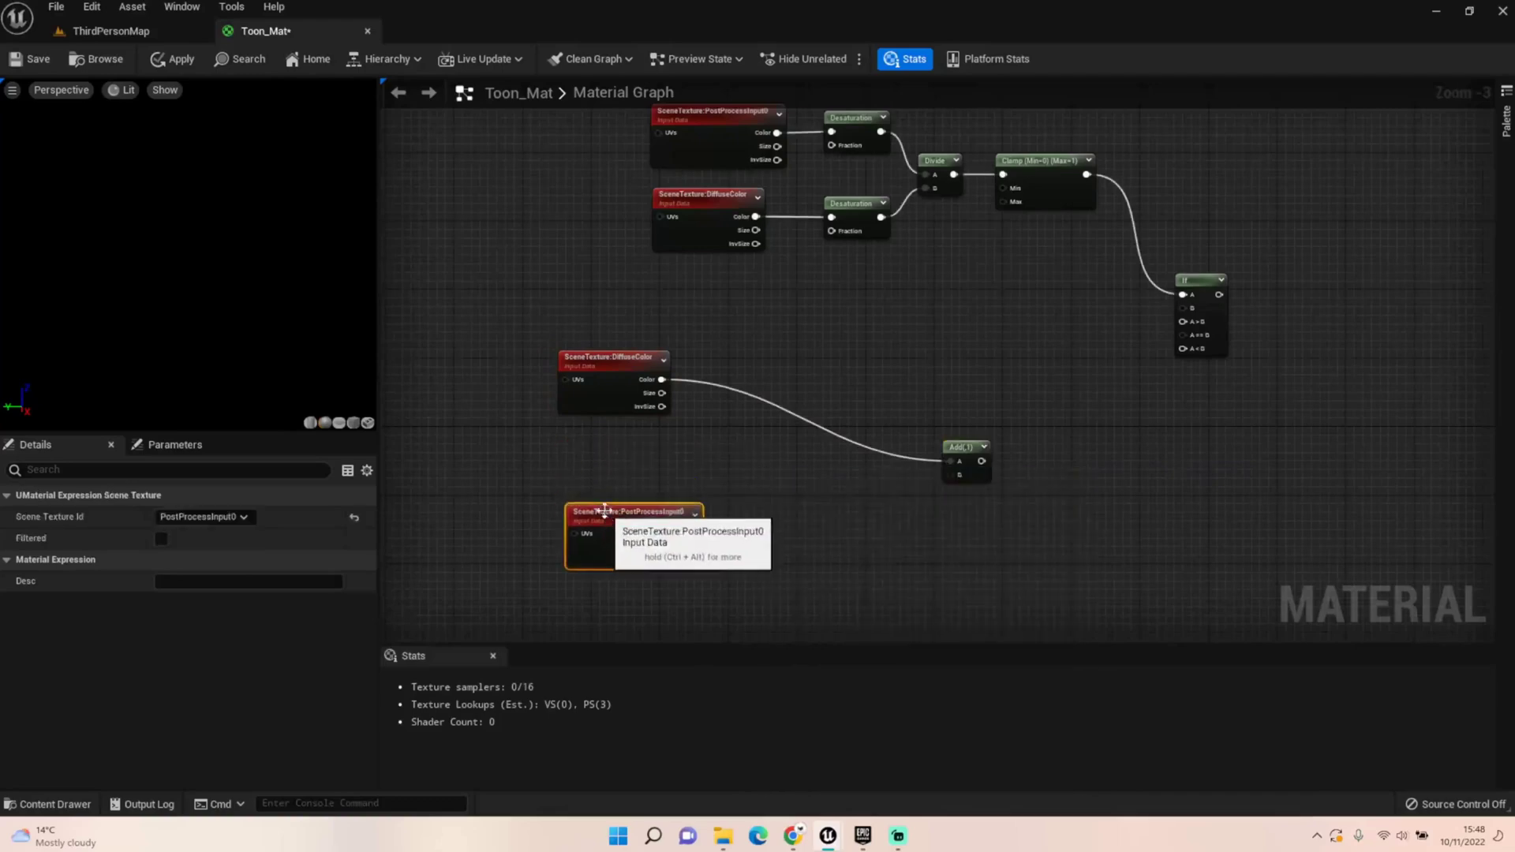
left_click(598, 452)
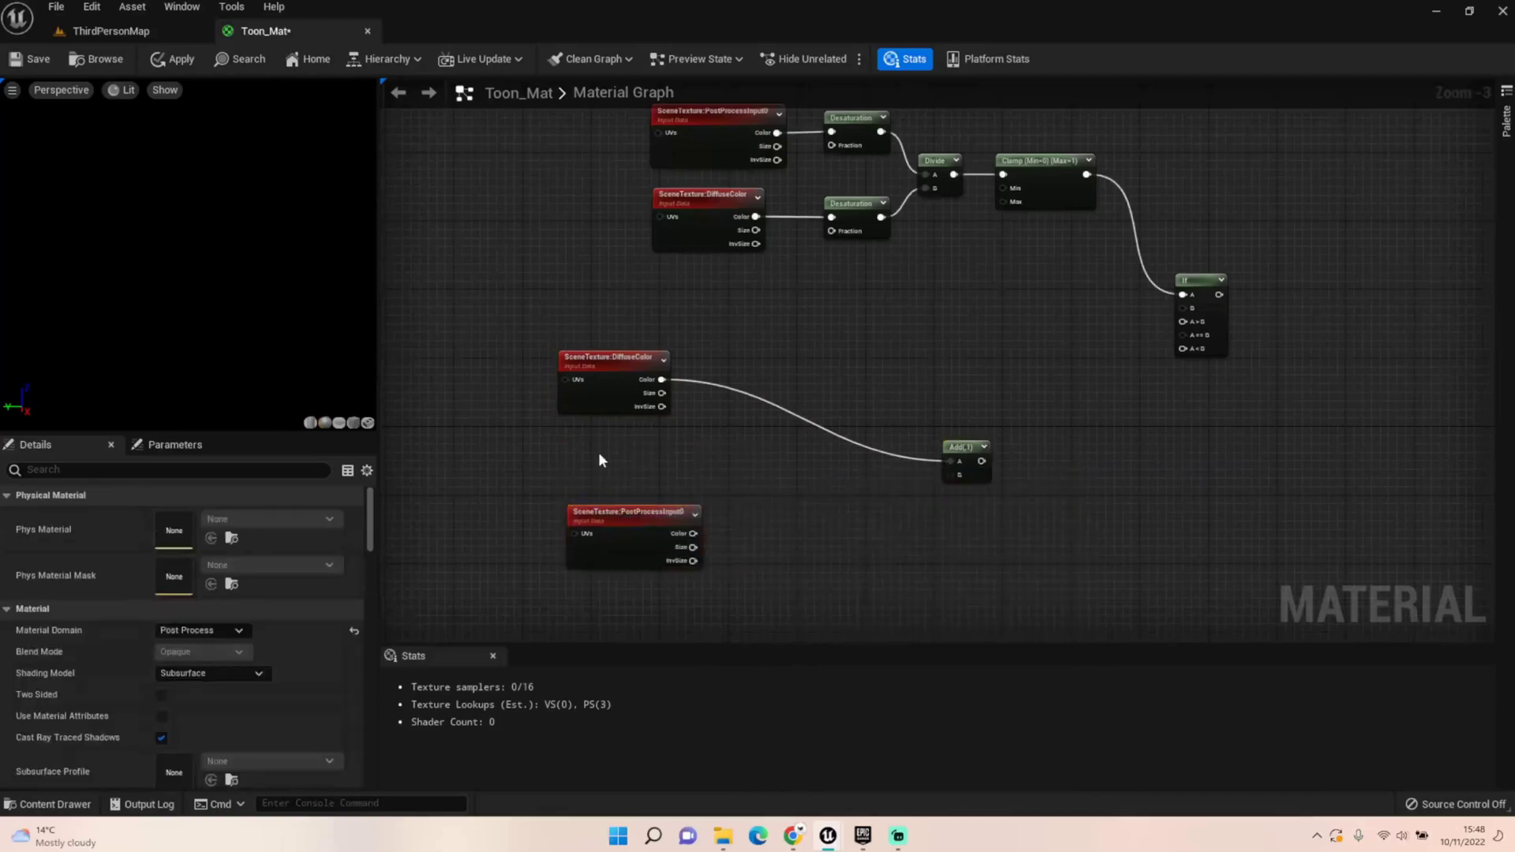
key("s")
left_click(598, 453)
type("Tint")
key("Return")
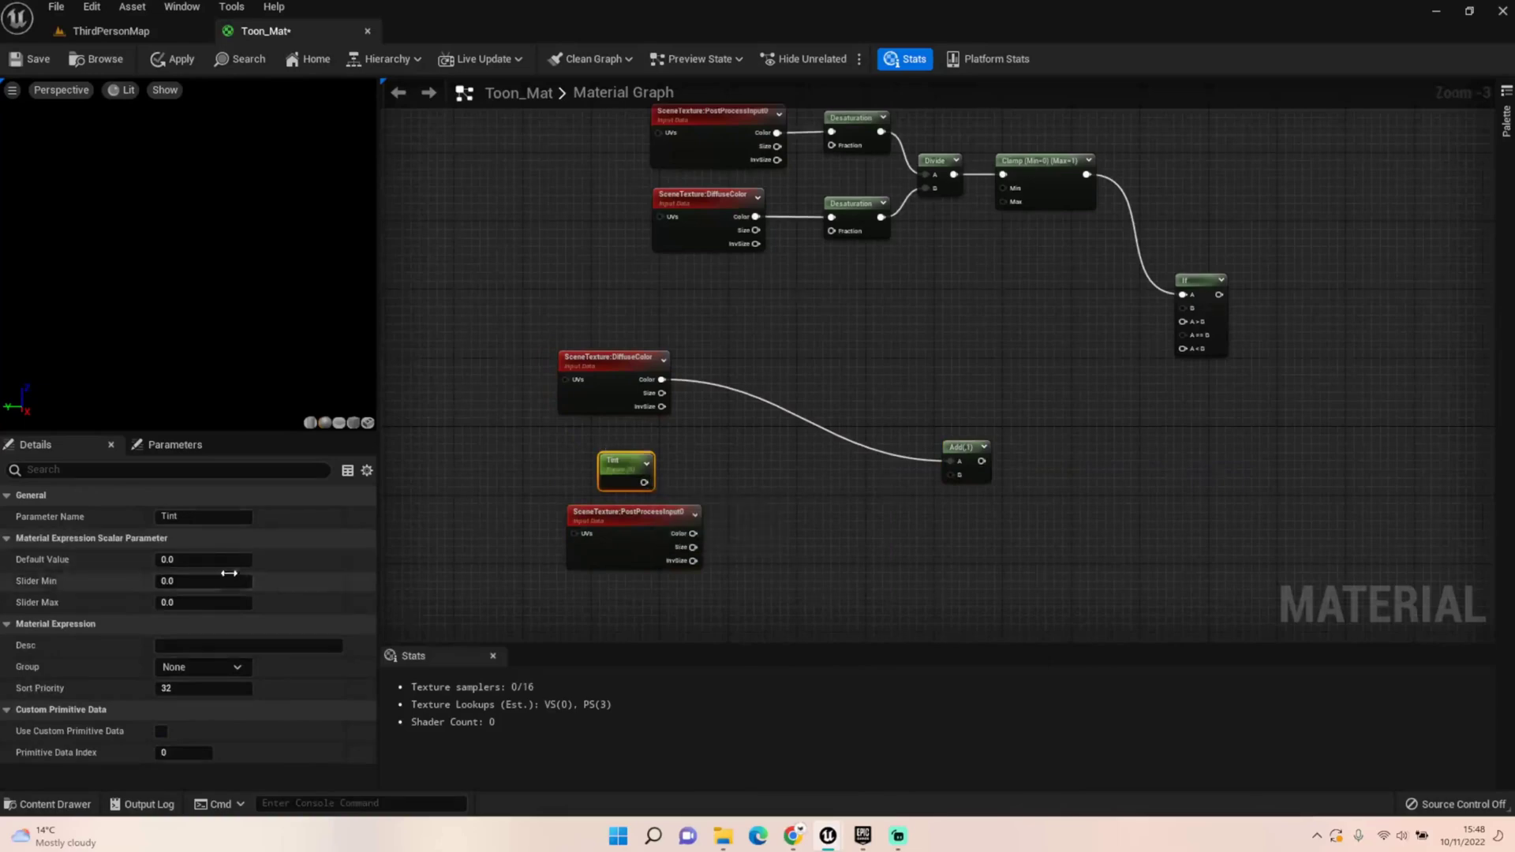
left_click(403, 494)
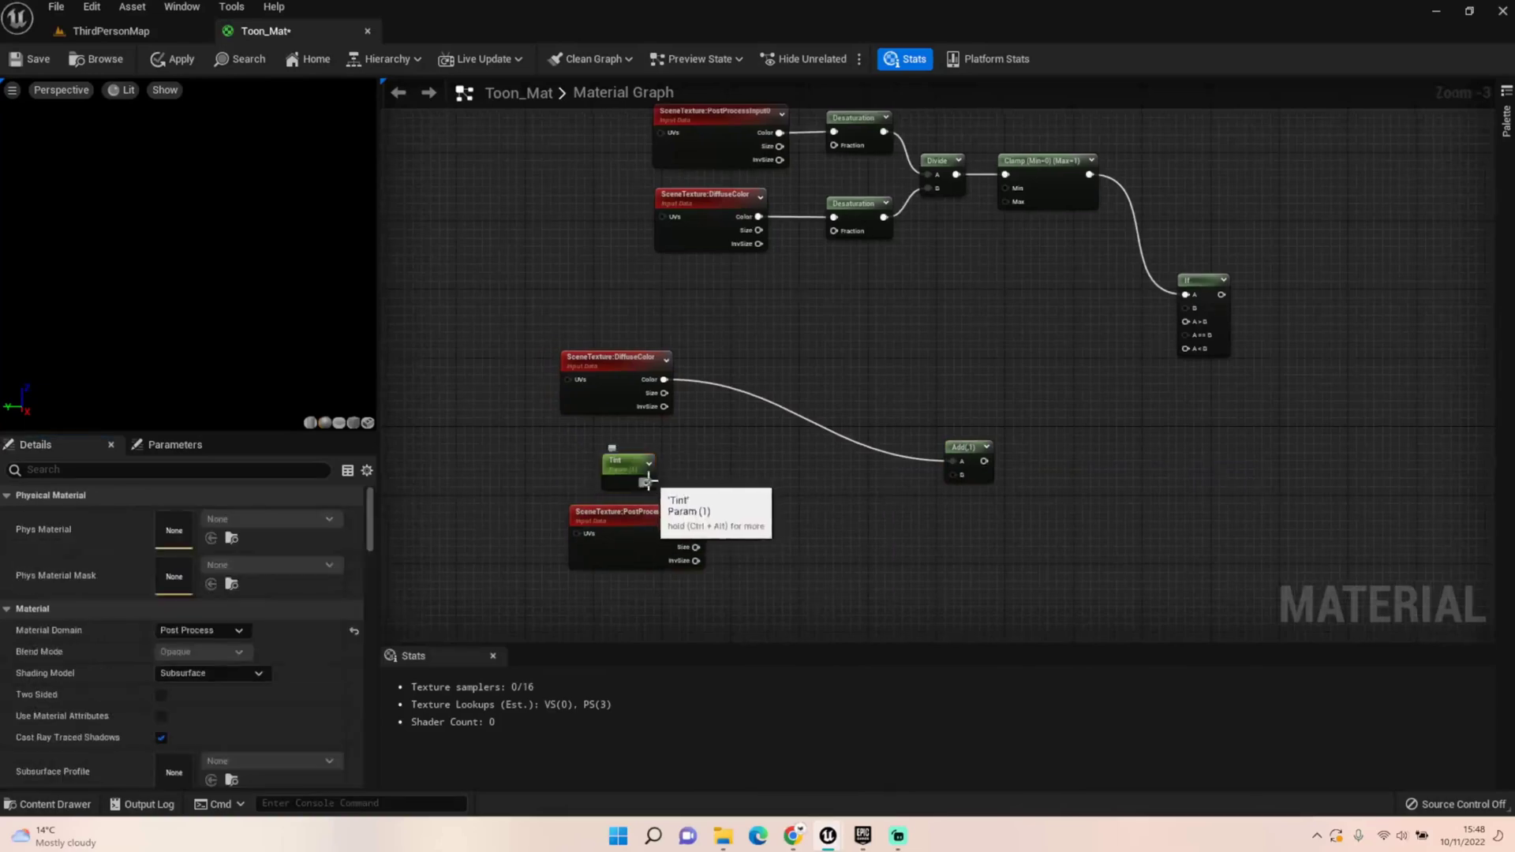
Multiply Tint by the copied PostProcessInput0 Color output, feed the product into the Add node's B input, and place Add close to Multiply
left_click_drag(646, 481, 852, 519)
type("mult")
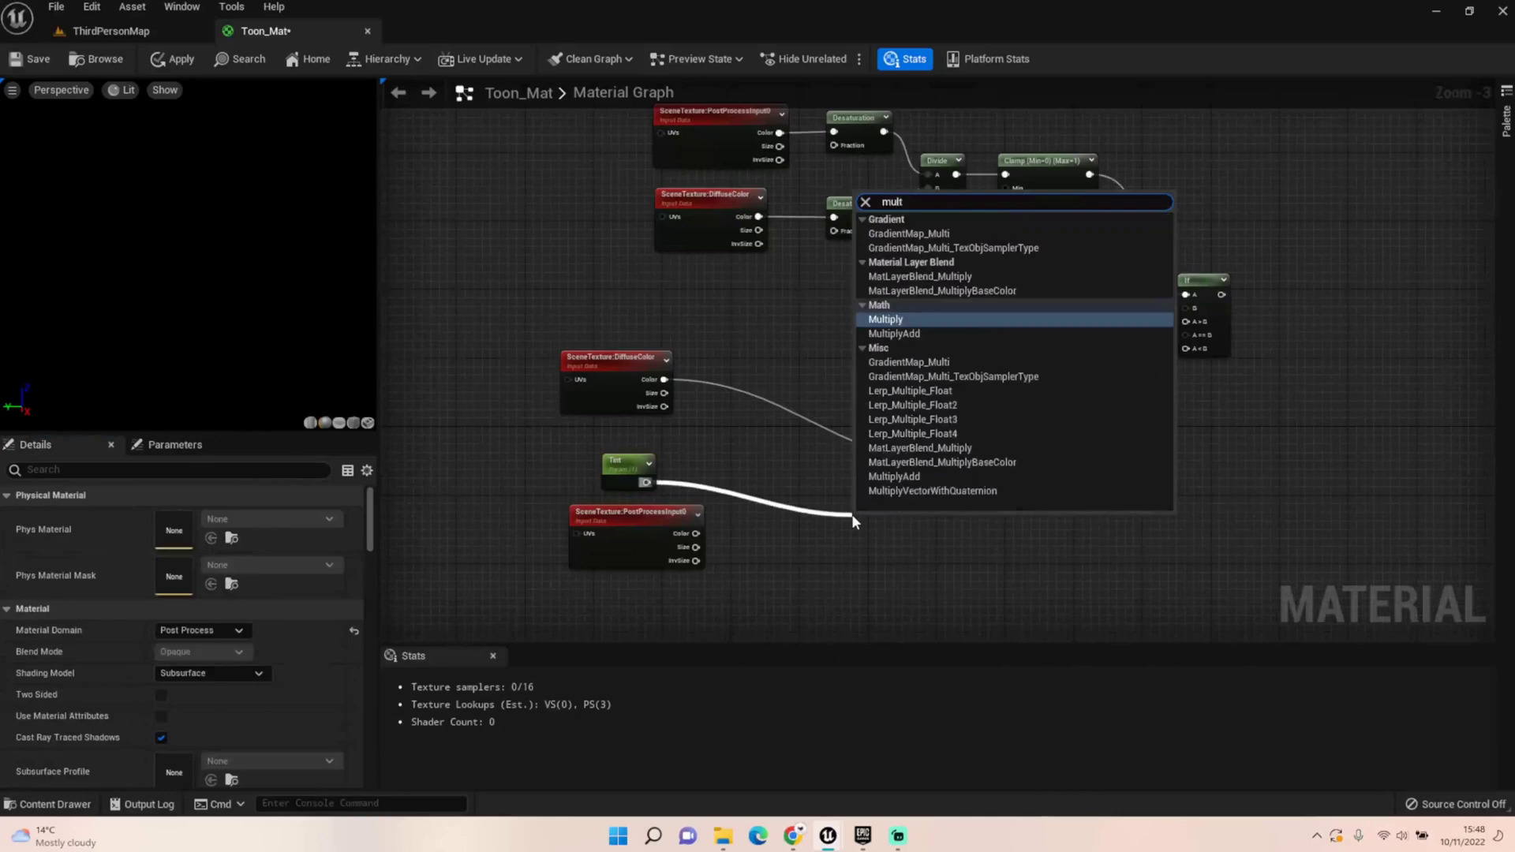
key("Return")
left_click_drag(695, 533, 865, 557)
left_click_drag(873, 523, 859, 453)
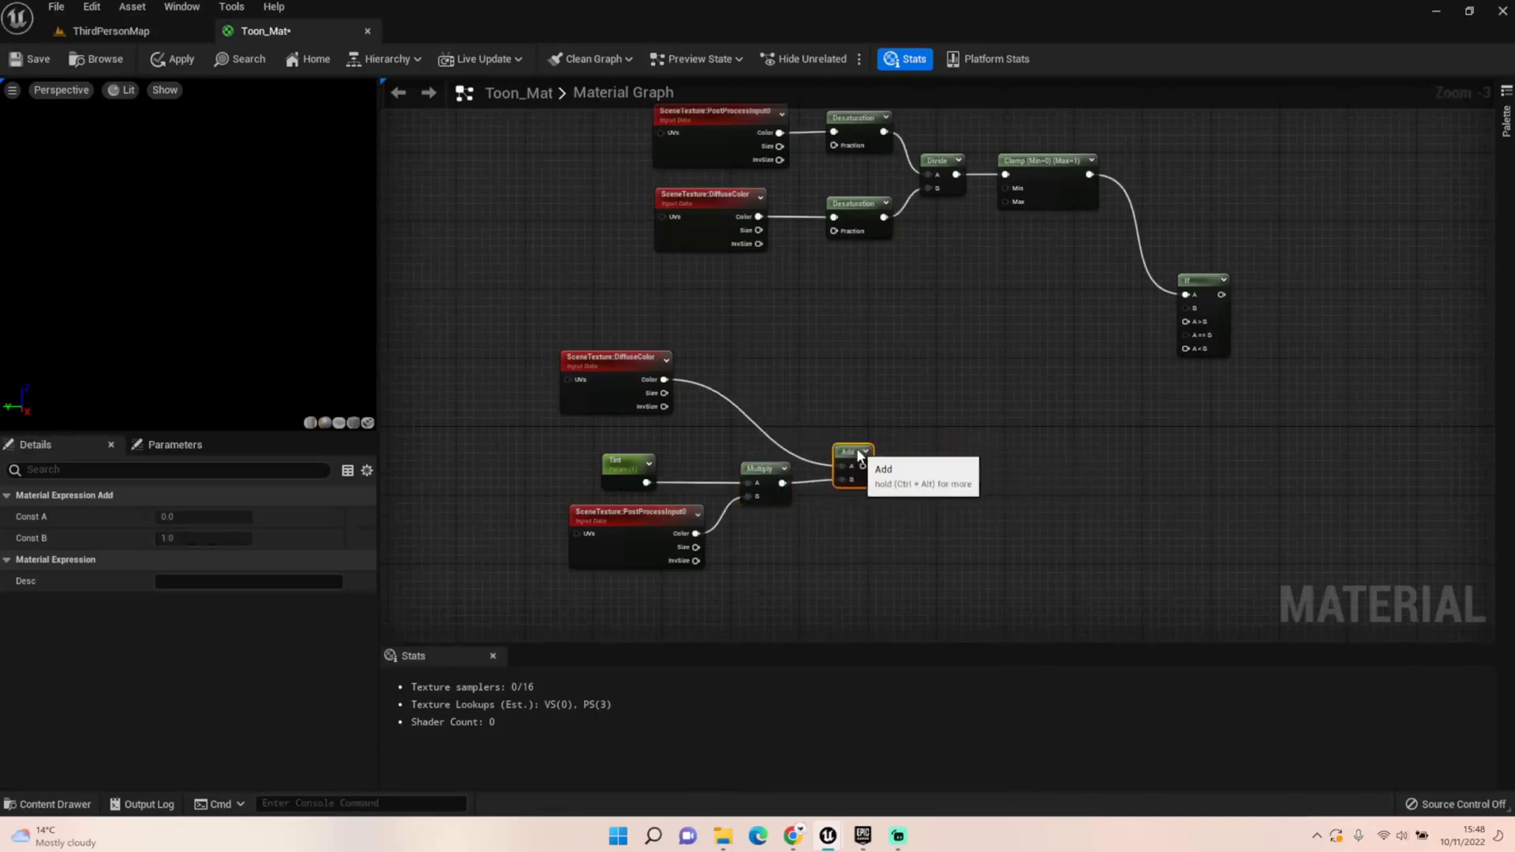
Add a second Multiply node after the Add node and connect the Add output to its A input
right_click_drag(959, 488, 915, 460)
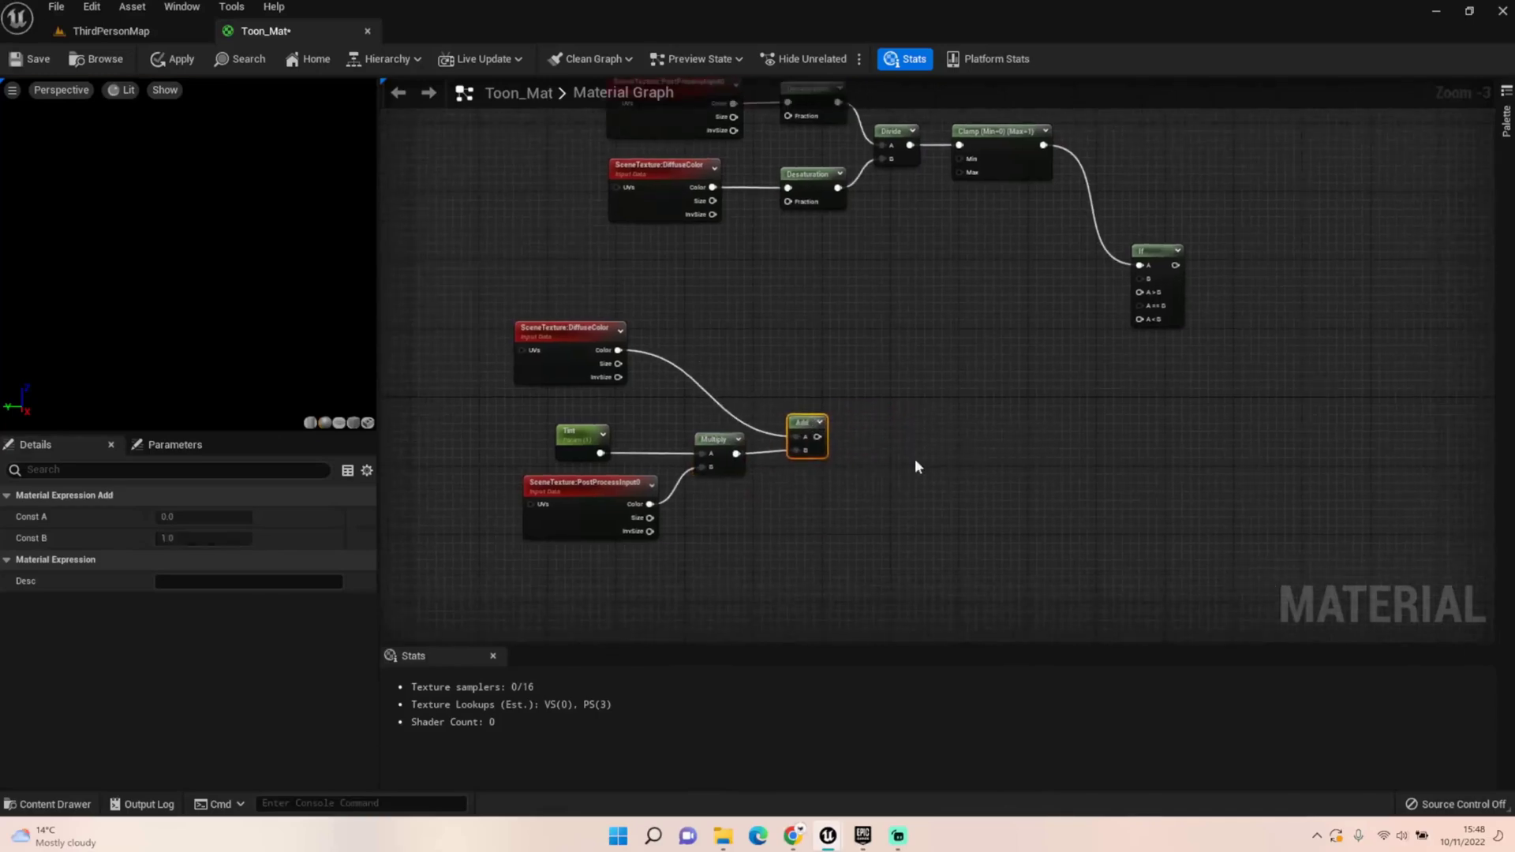
left_click(941, 404)
left_click_drag(818, 438, 1014, 432)
right_click_drag(931, 497, 1024, 390)
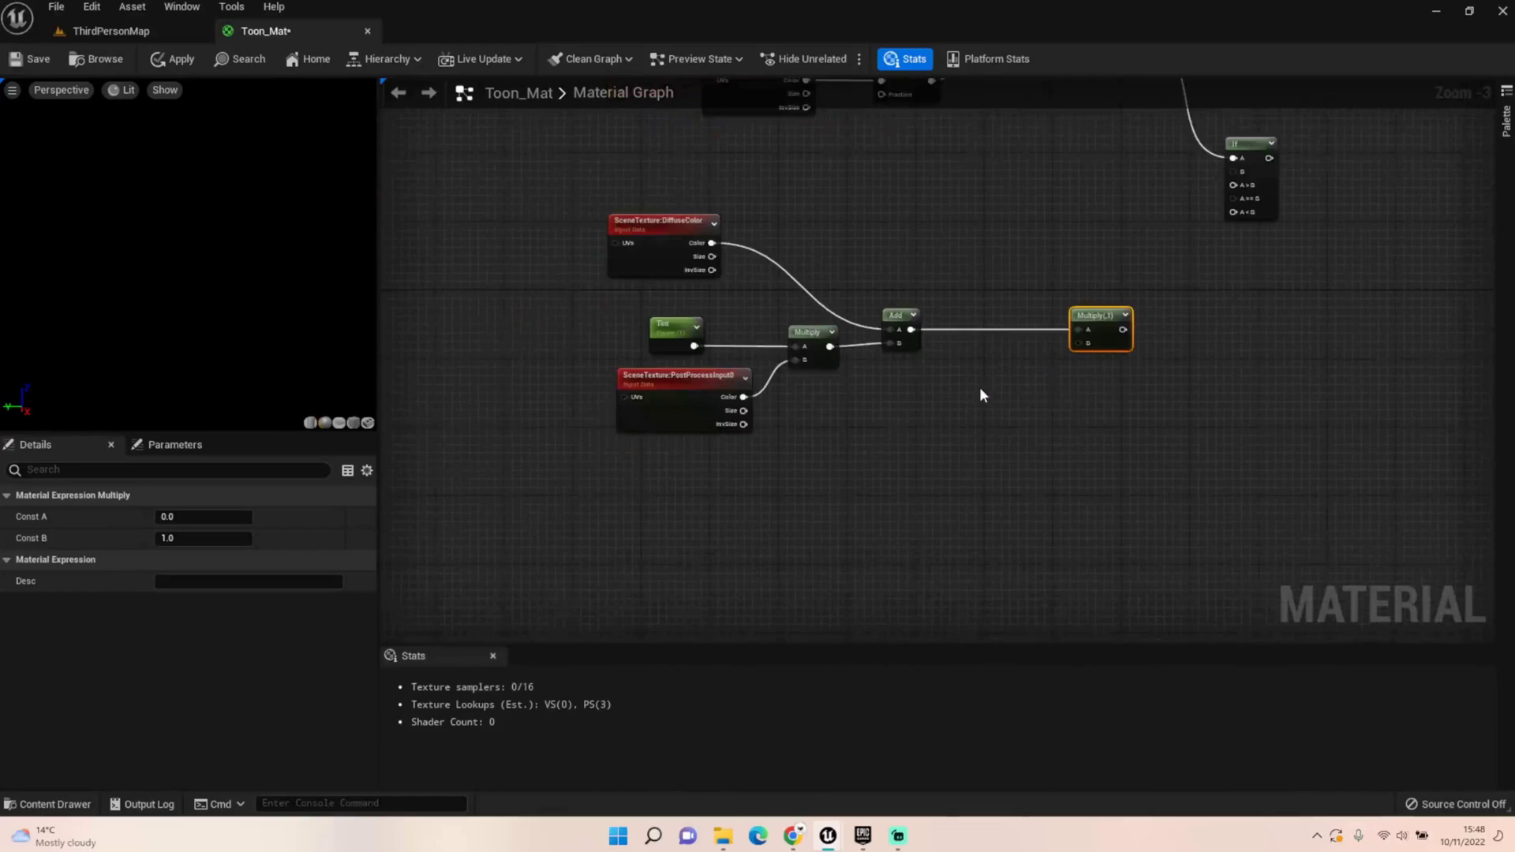
Add a Constant3Vector node below the copied scene textures and a single Constant node beneath it
right_click_drag(953, 456, 924, 407)
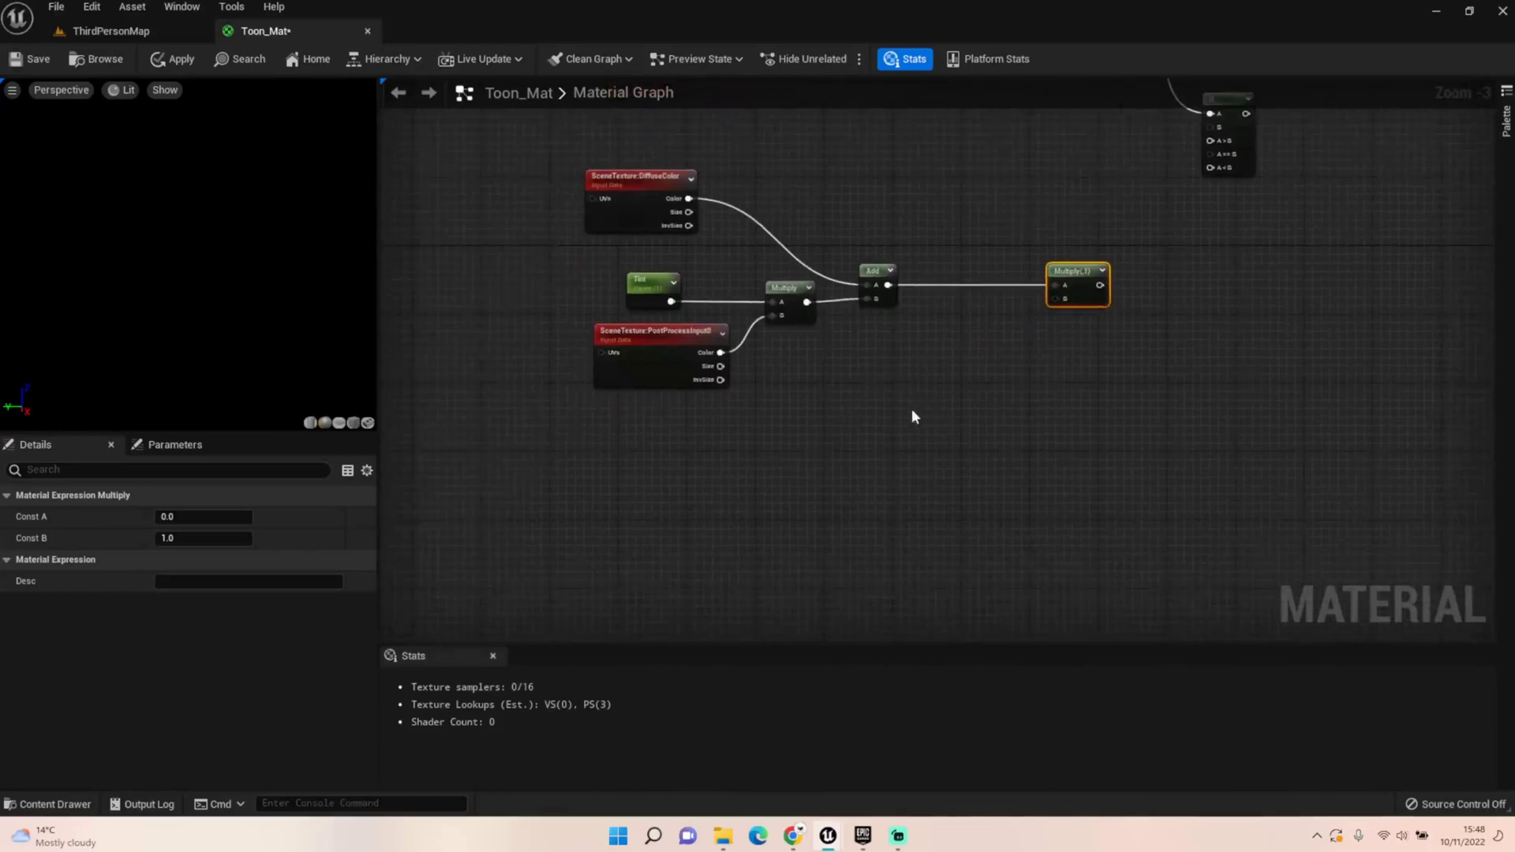
left_click(814, 436)
left_click_drag(836, 449, 785, 430)
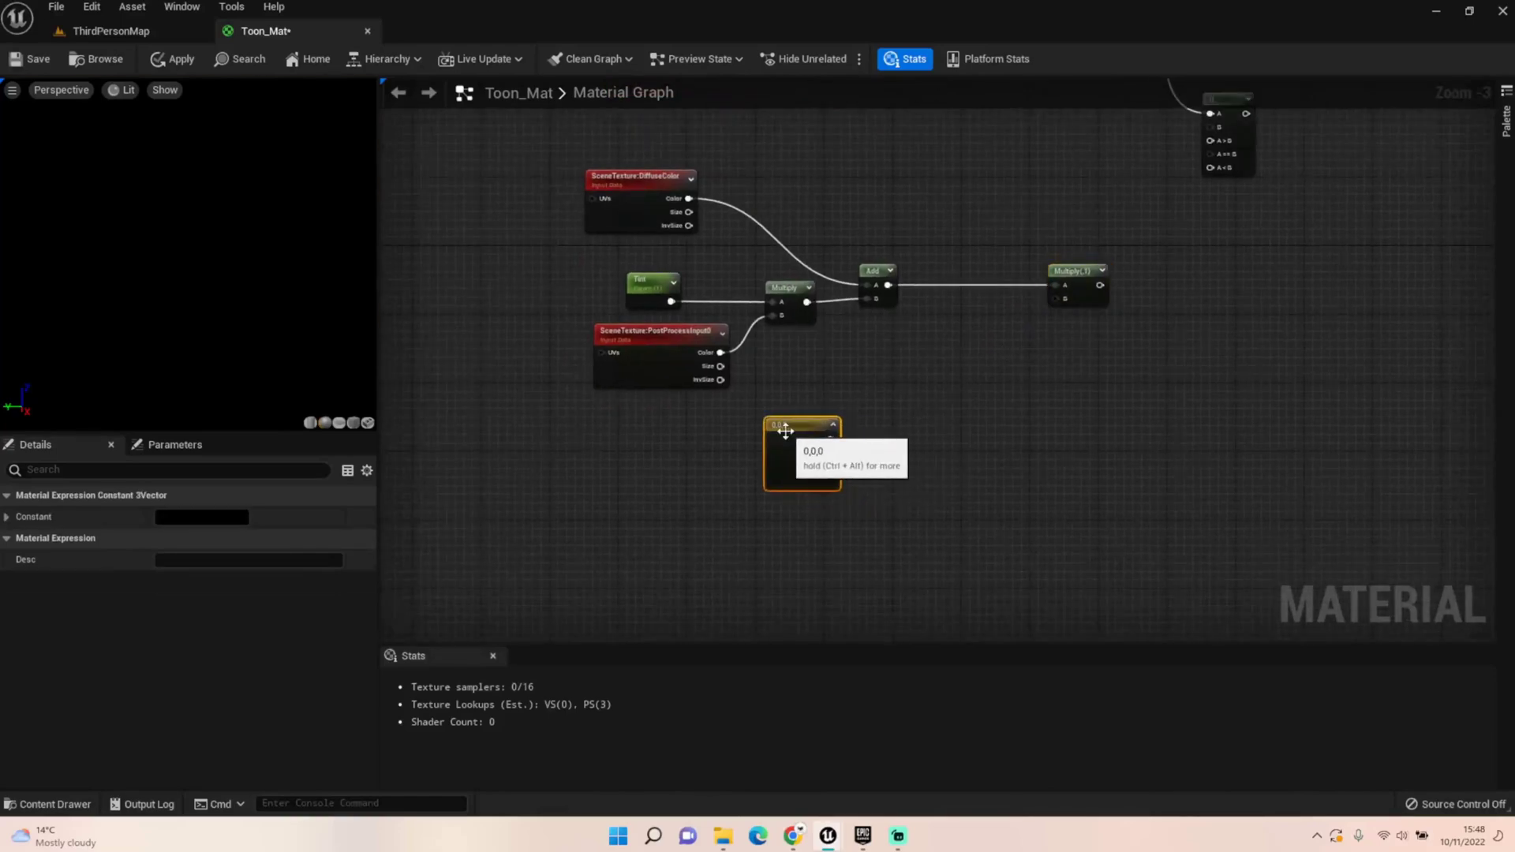
left_click(806, 511)
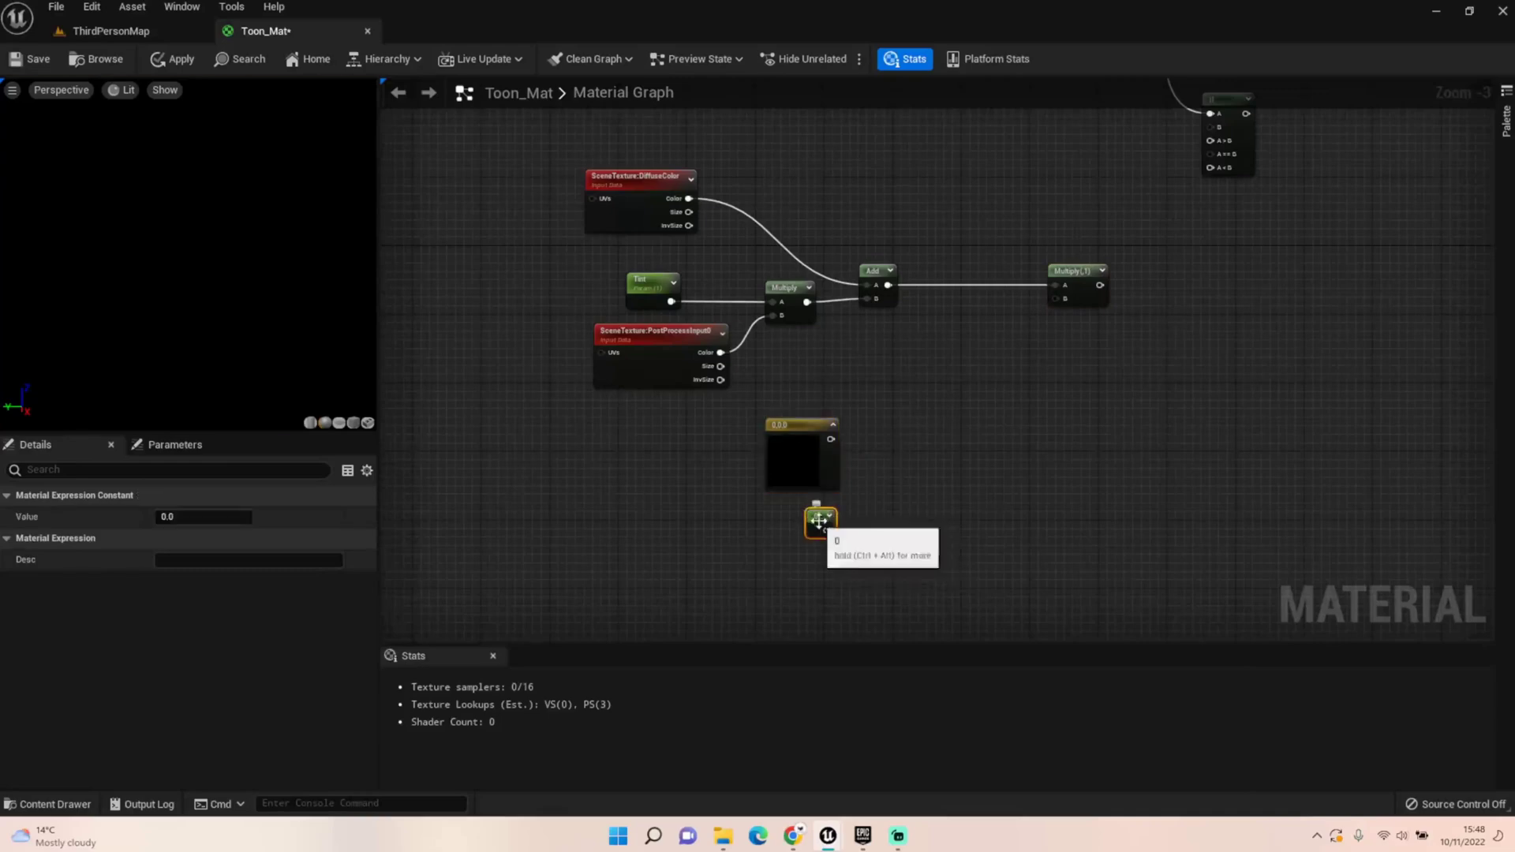
Combine the Constant3Vector and the Constant with an AppendVector node, and connect its output to the second Multiply node's B input
left_click_drag(836, 441, 884, 439)
type("appe")
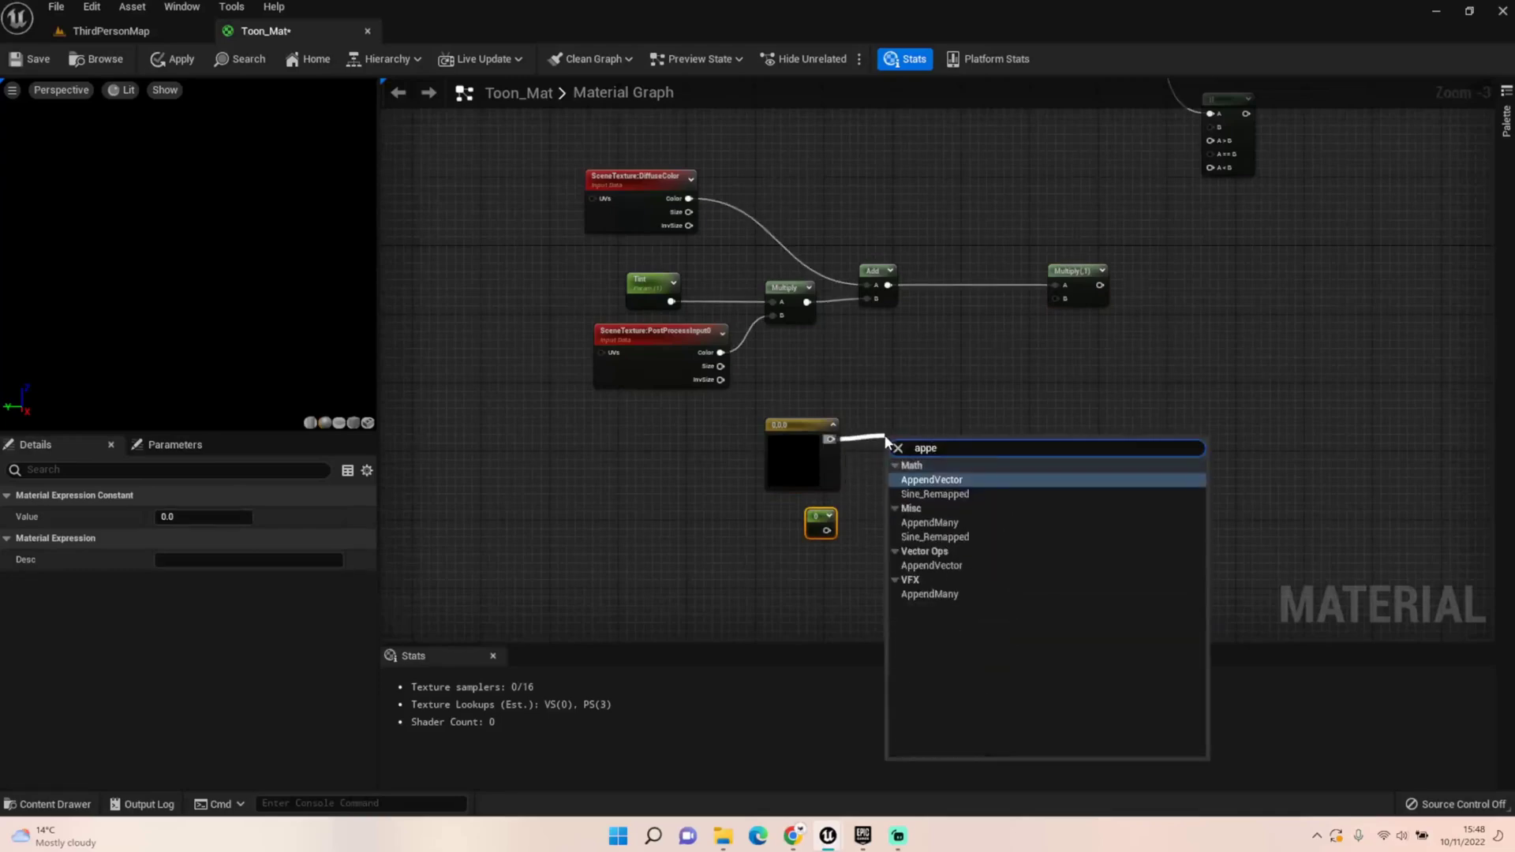
key("Return")
left_click_drag(921, 438, 938, 431)
left_click_drag(827, 530, 1064, 299)
Set the Constant3Vector colour to 0.917 for red, green and blue
left_click(789, 442)
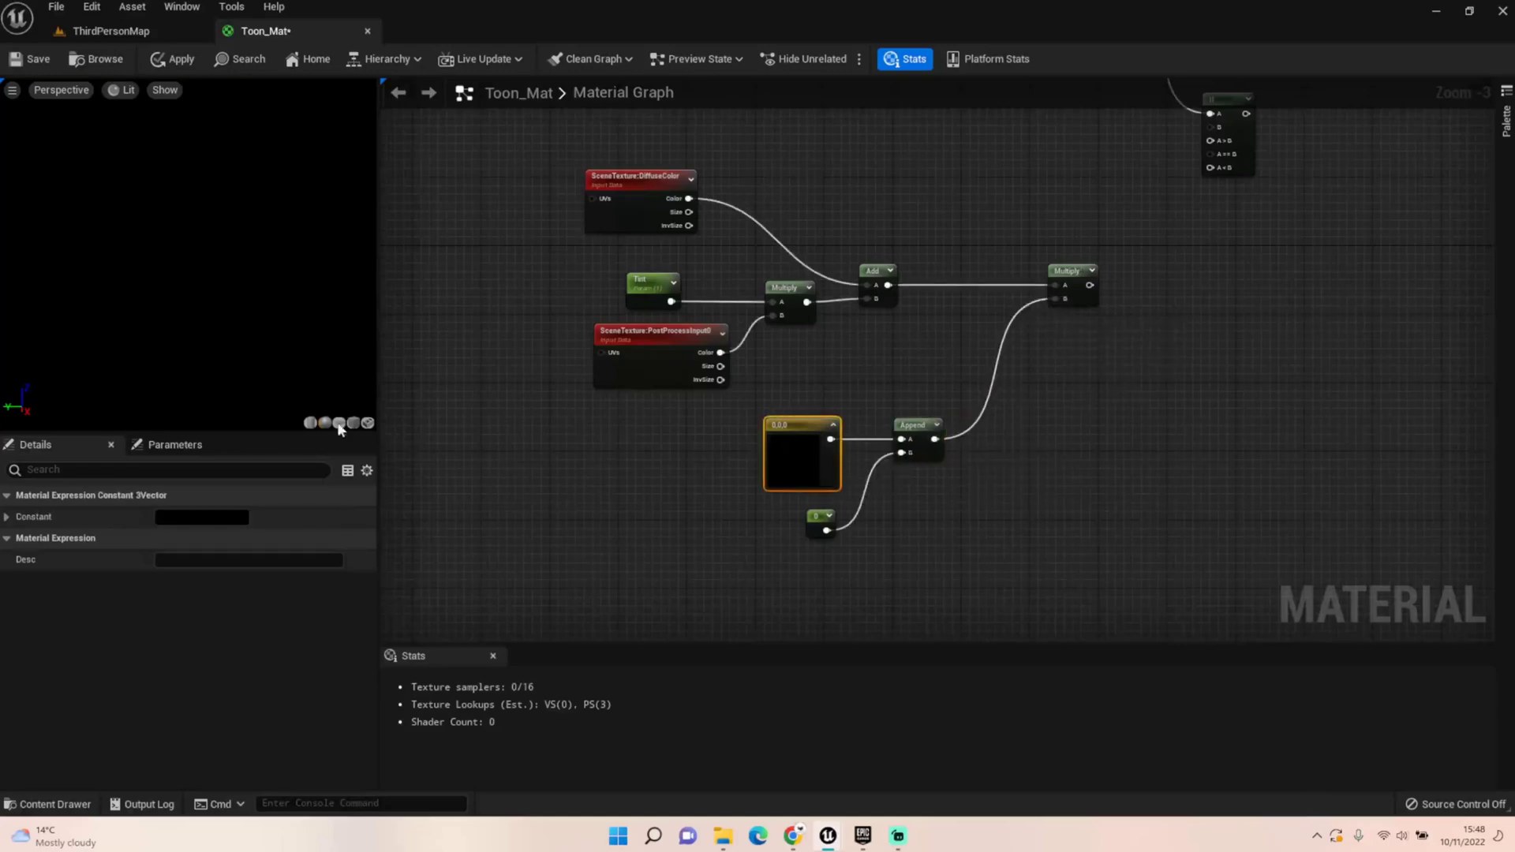
left_click(189, 517)
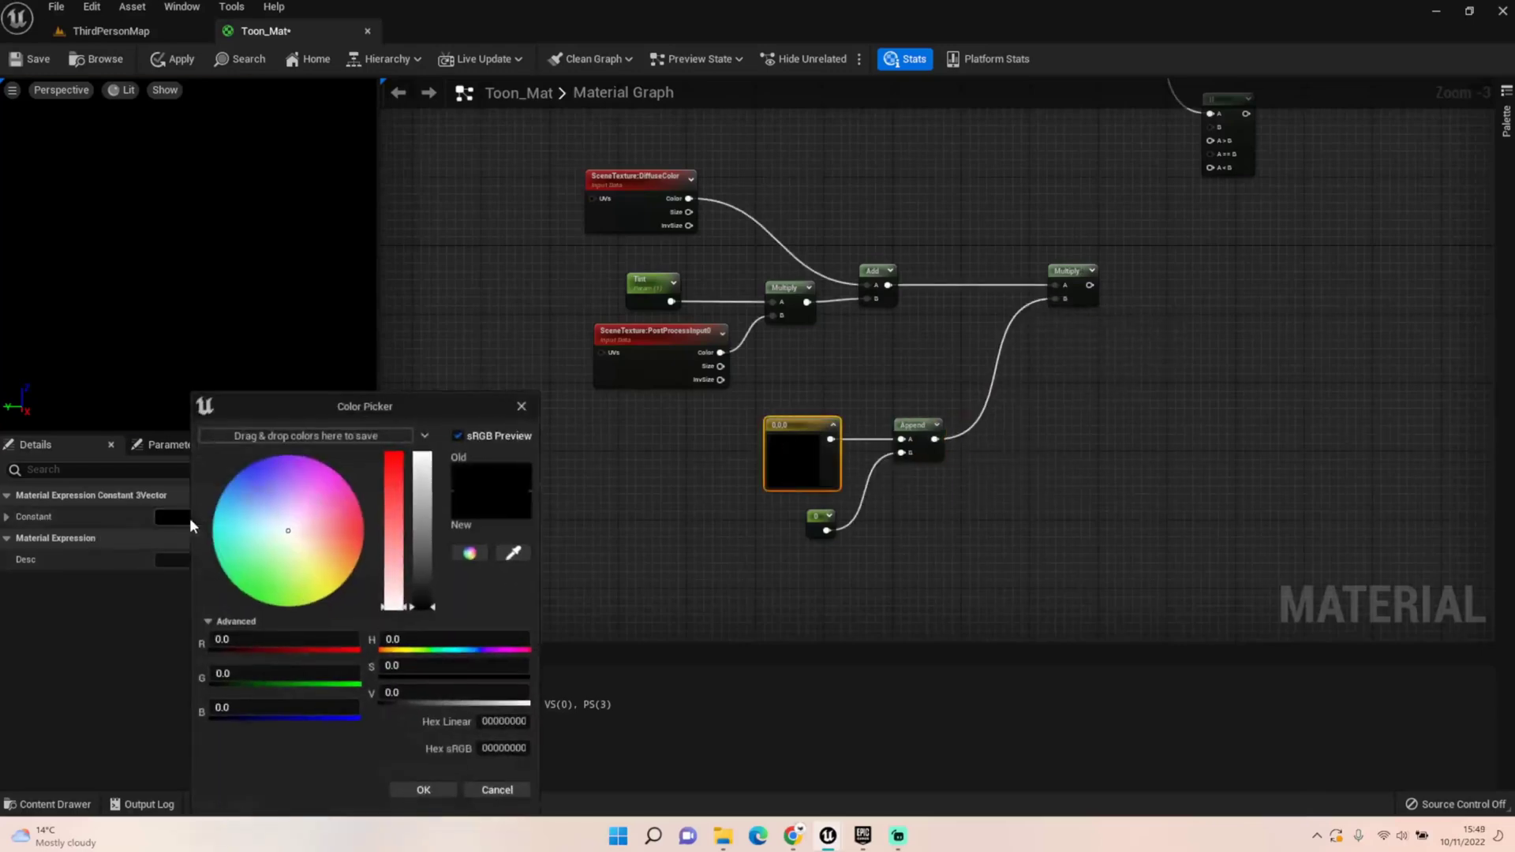
left_click(291, 641)
type("0.")
key("Tab")
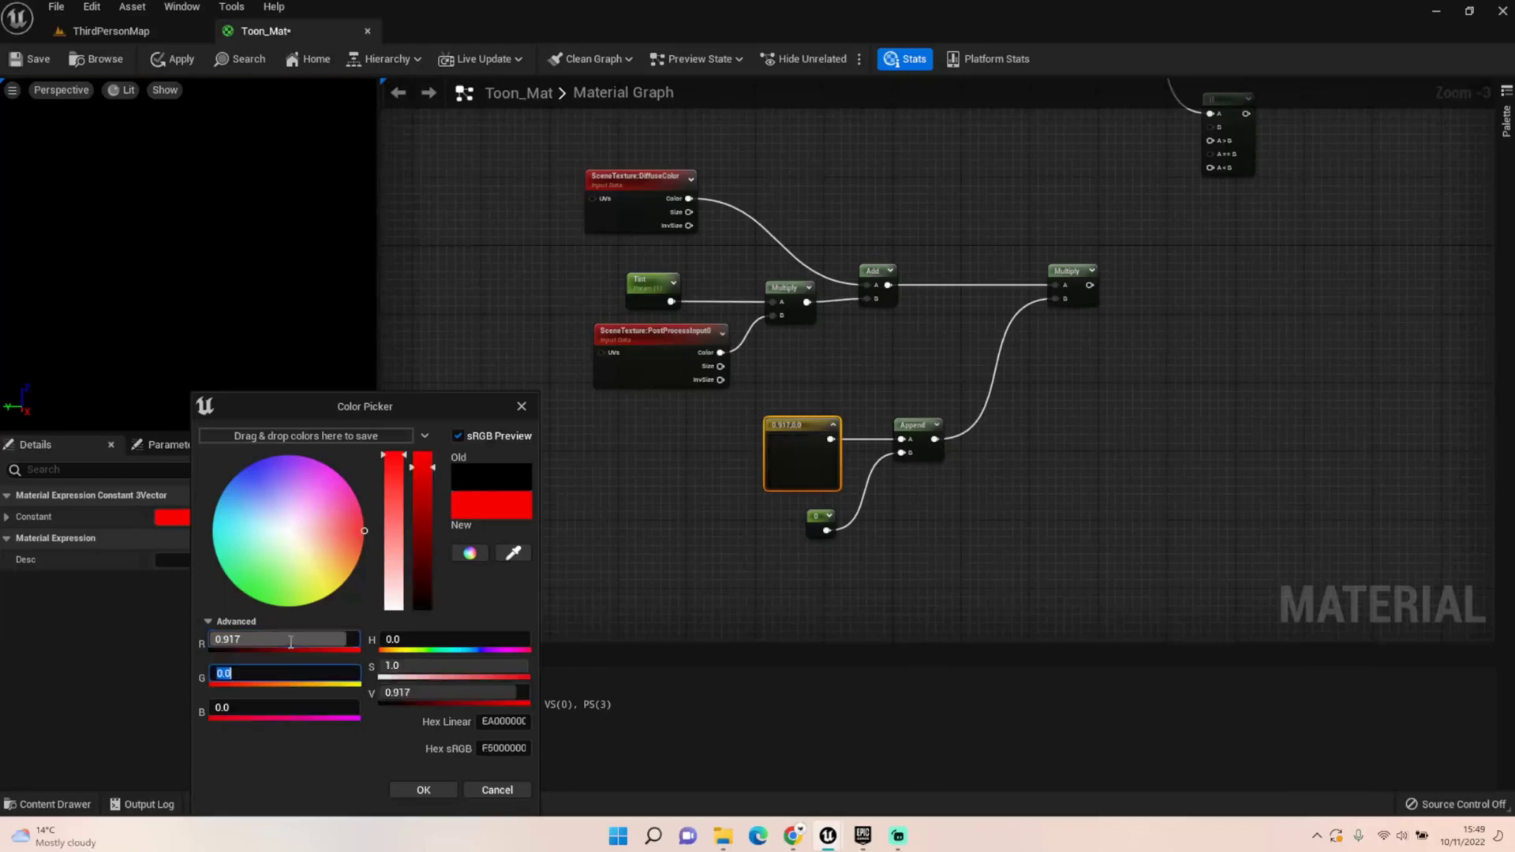
key("Return")
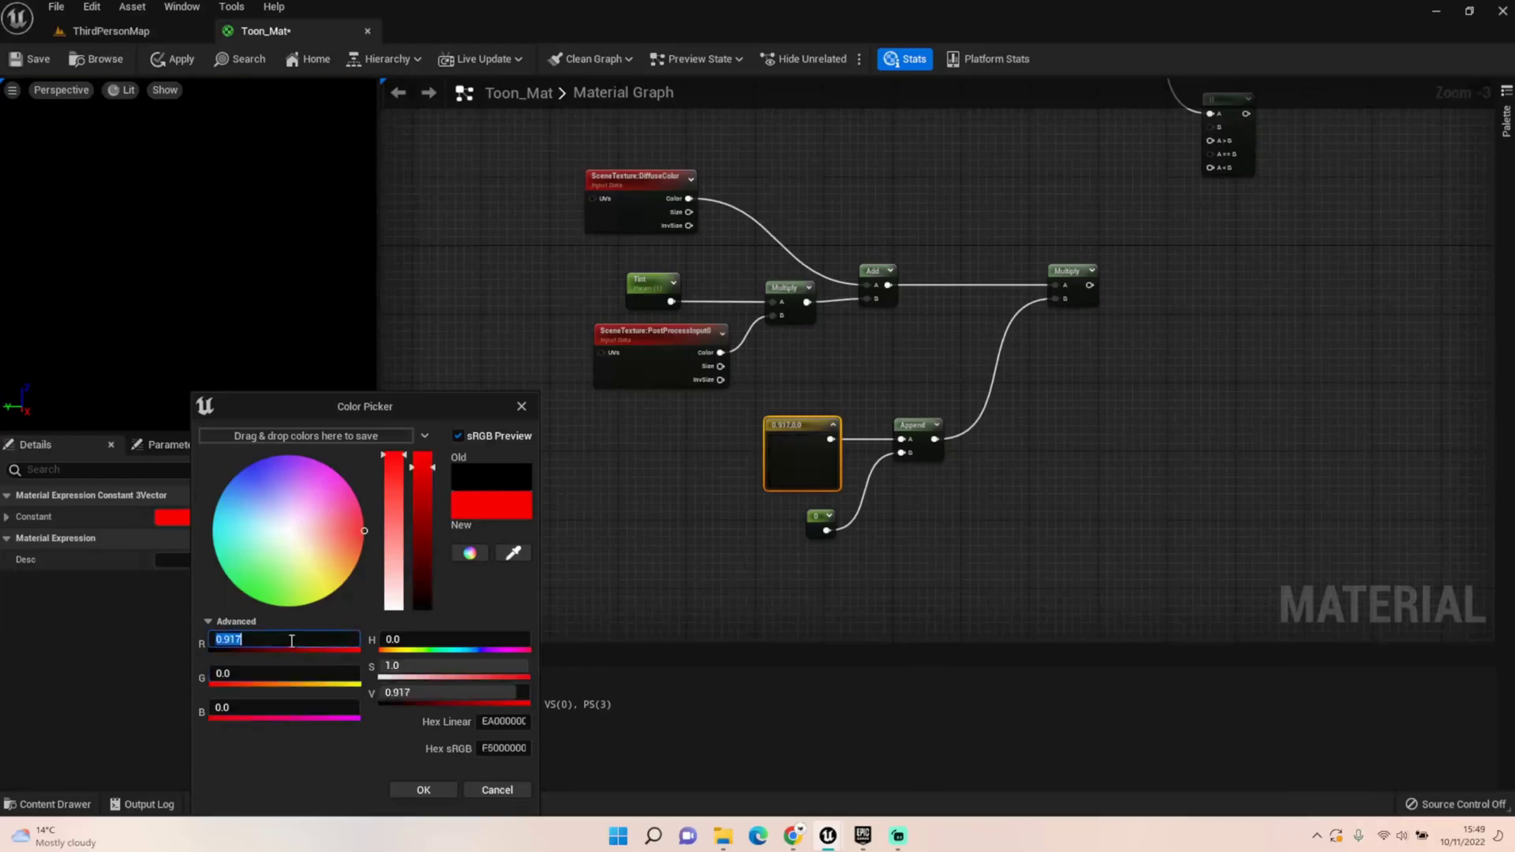
left_click(269, 680)
type("0.917")
left_click(263, 704)
type("0.917")
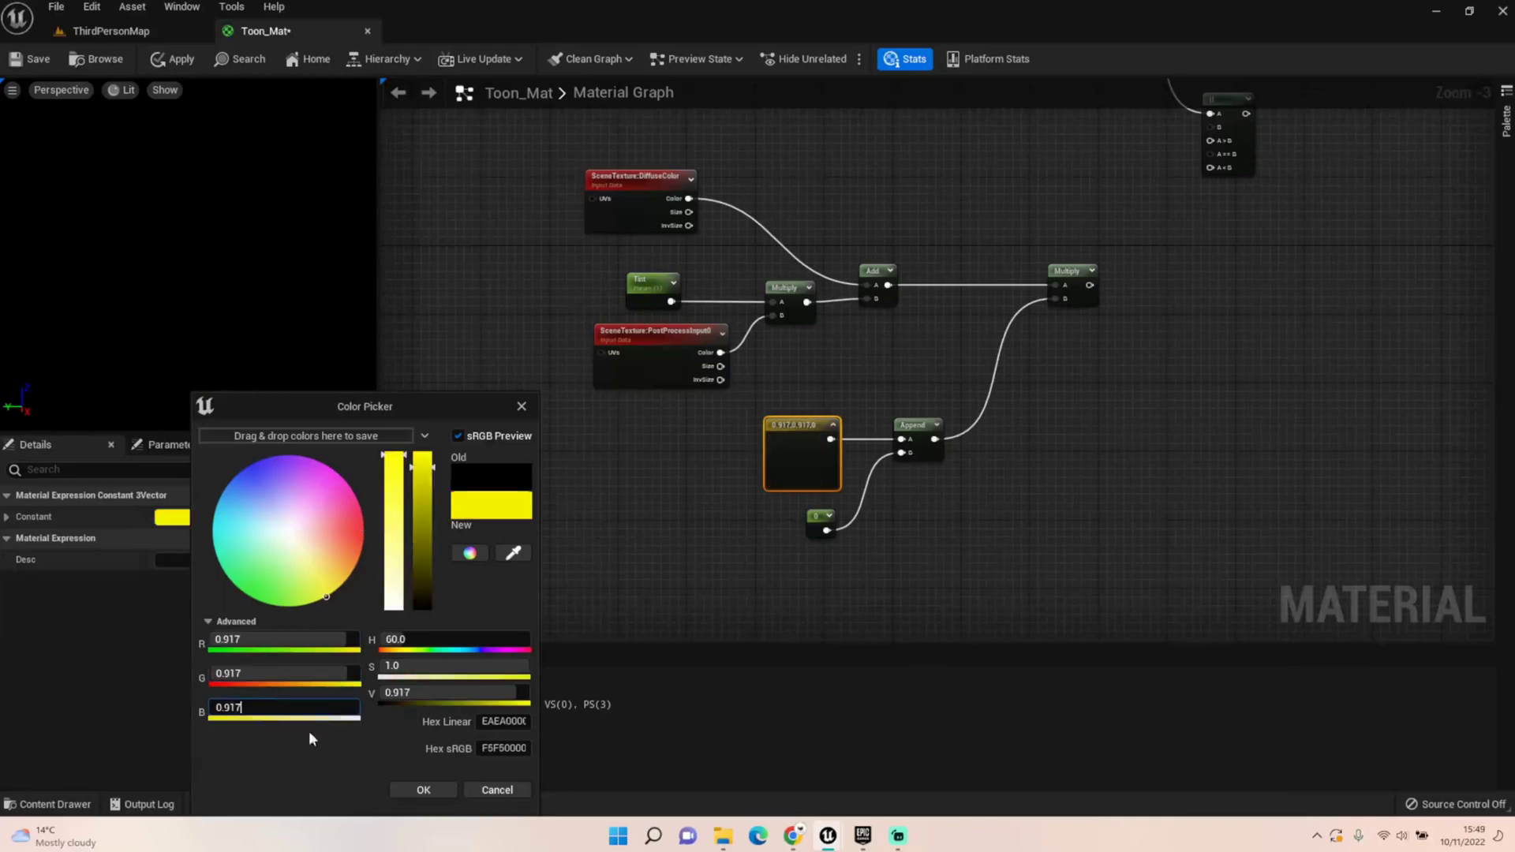
key("Return")
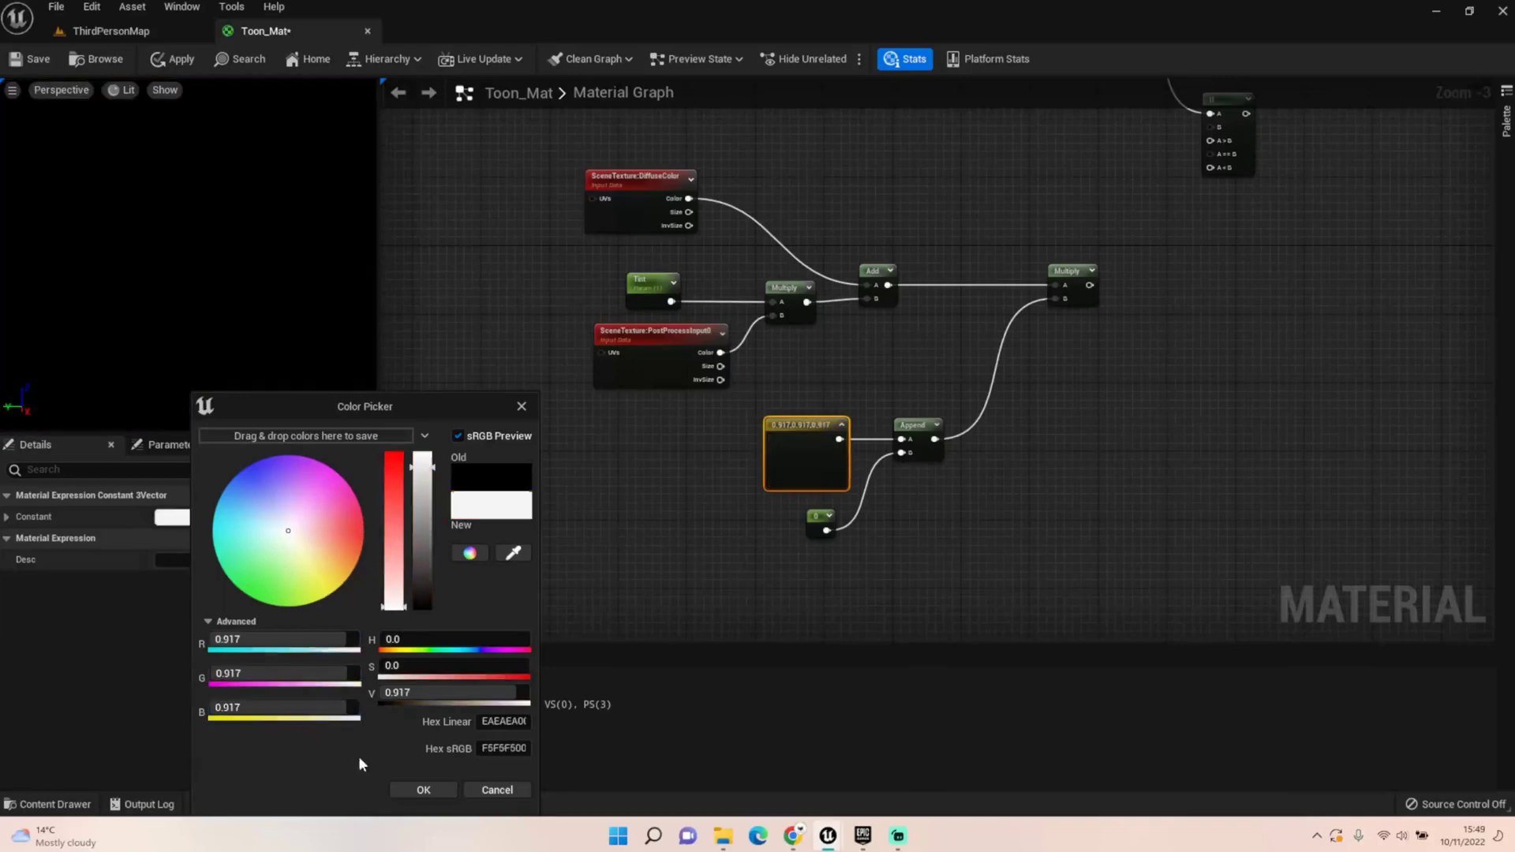
left_click(416, 787)
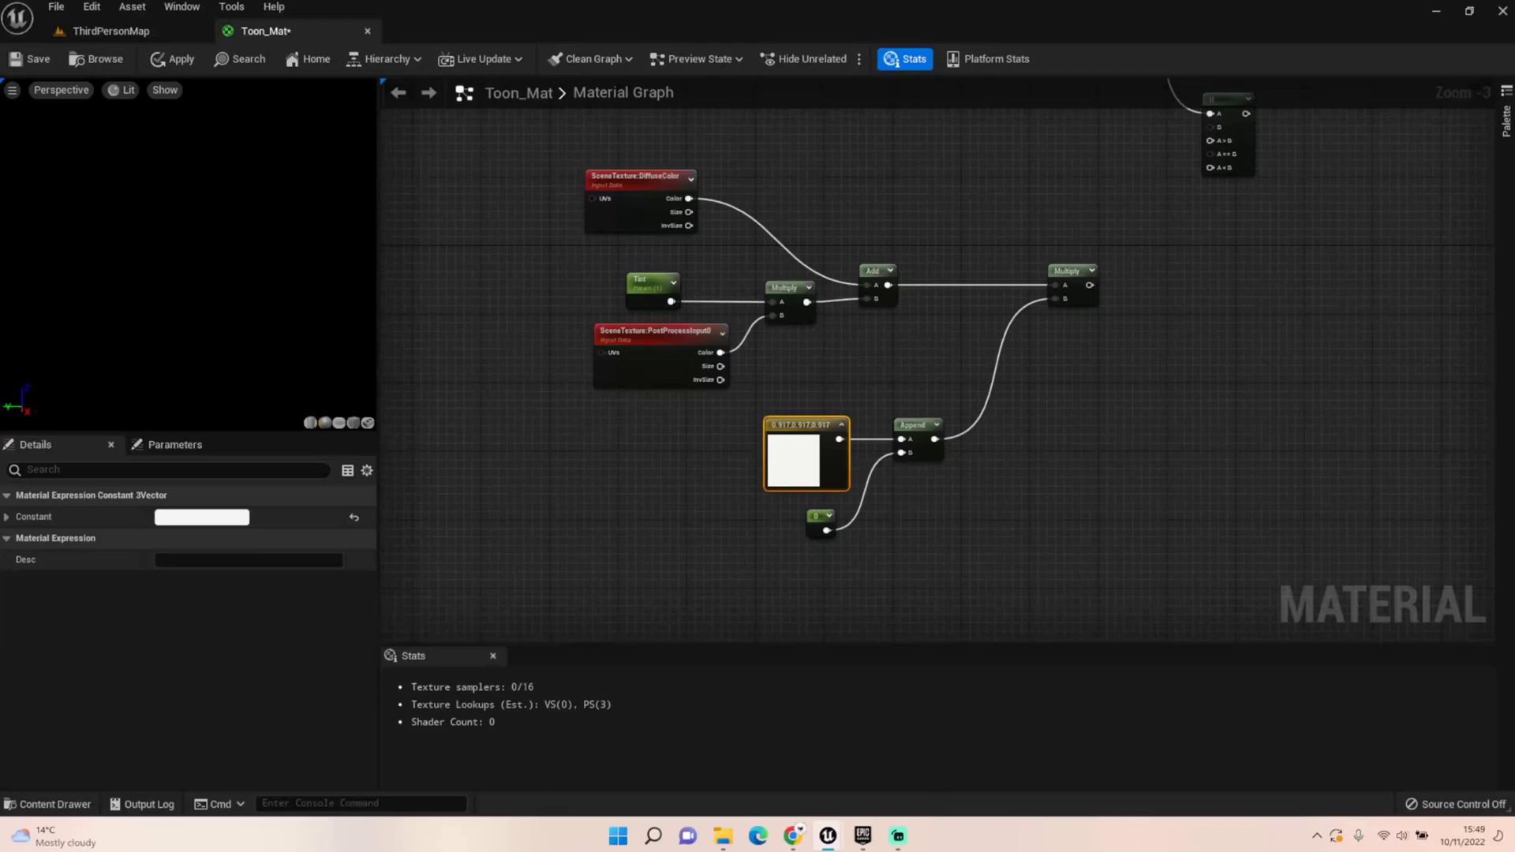
Connect the second Multiply output to the If node's A > B input, and add a scalar parameter named Shade Depth near the If node
right_click_drag(1427, 365, 1270, 412)
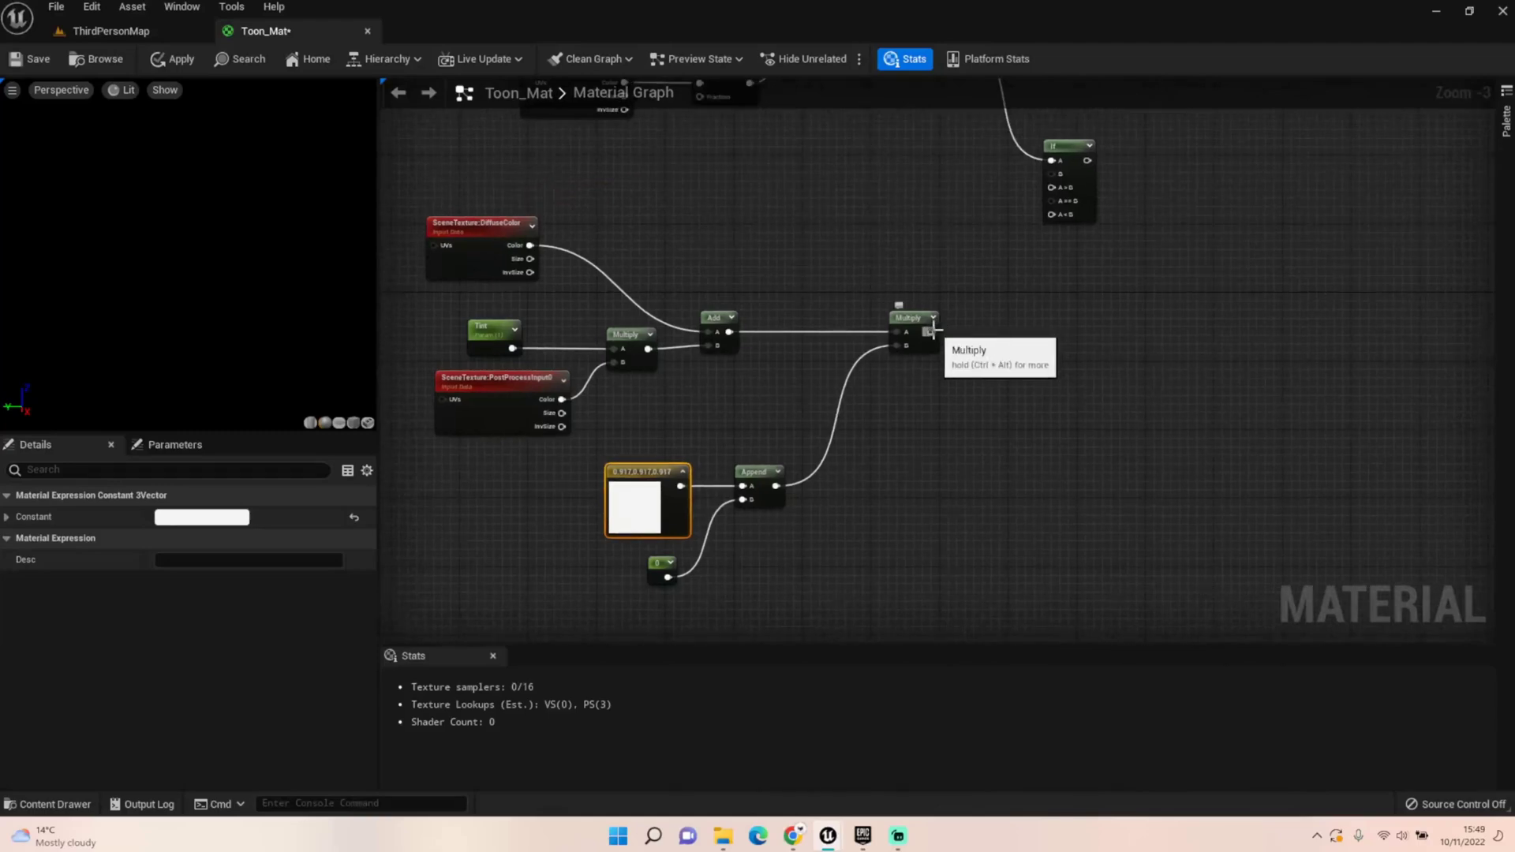
left_click_drag(931, 332, 1050, 187)
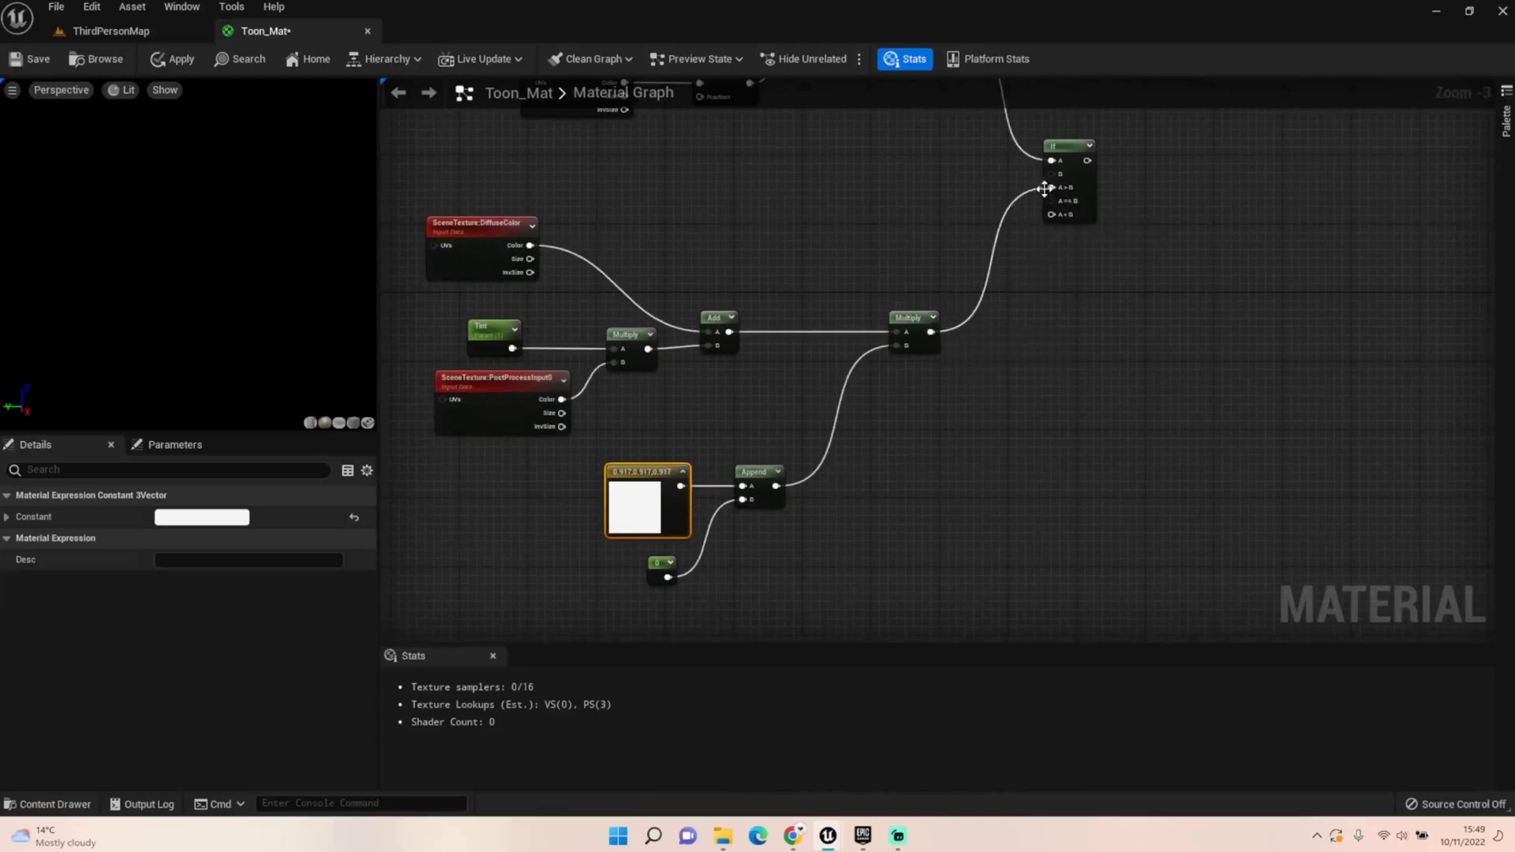
left_click(881, 181)
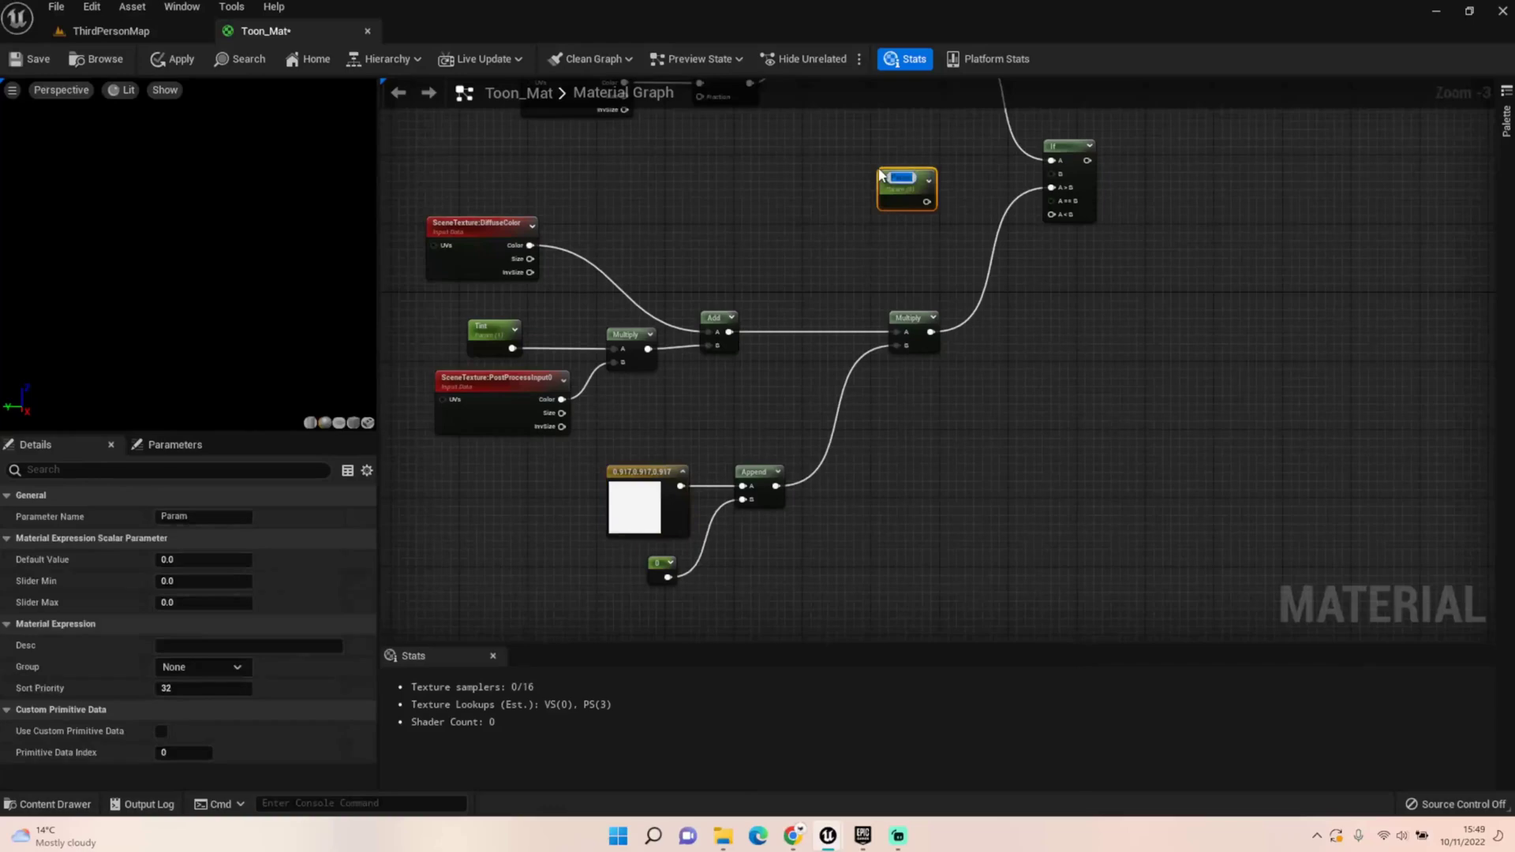
type("Shade Depth")
key("Return")
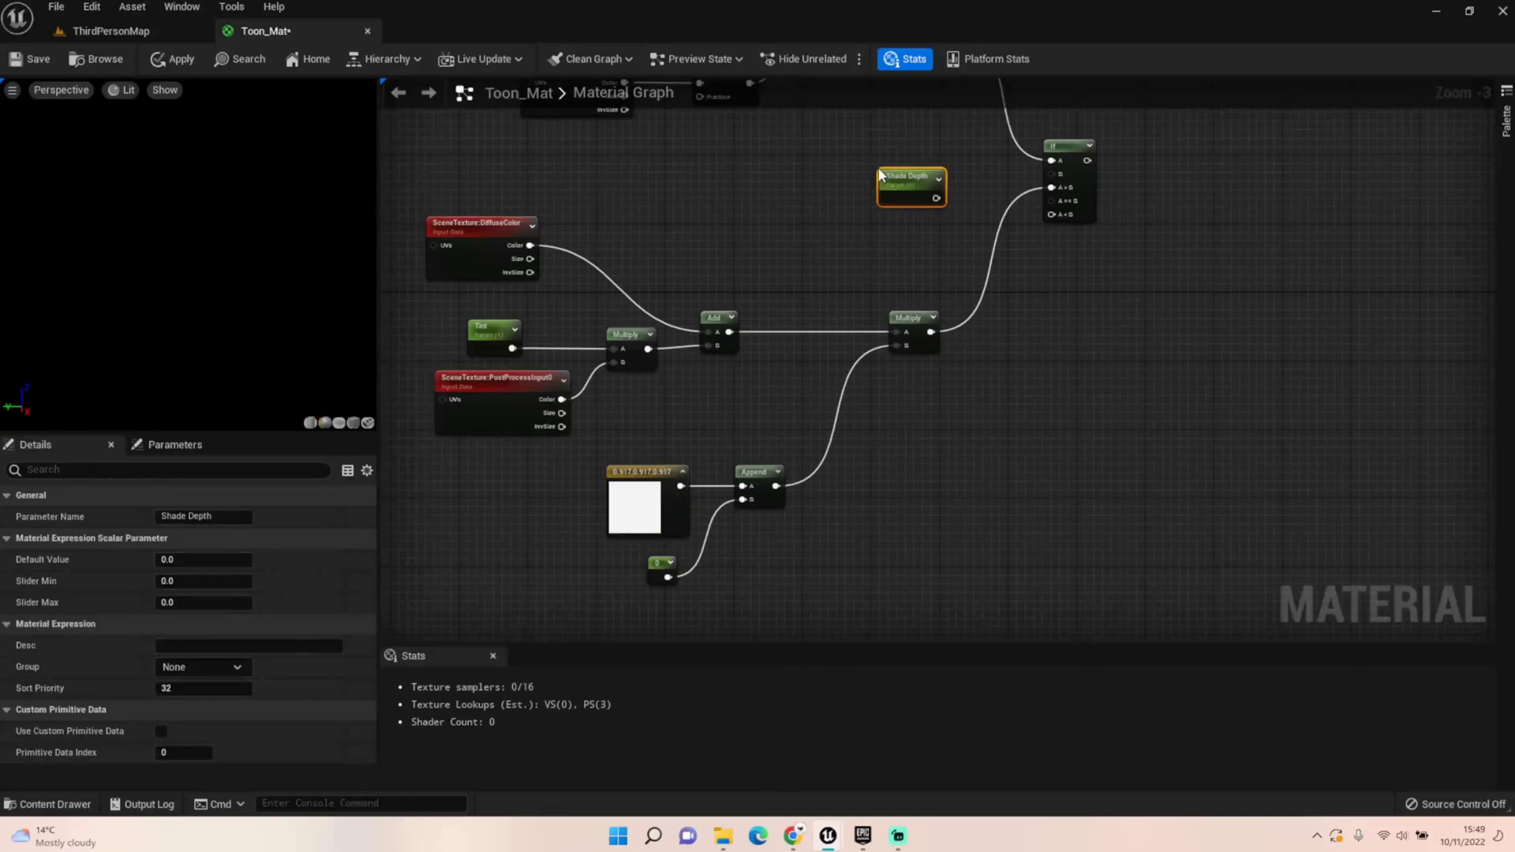
Set the Shade Depth parameter's default value to 0.5 and connect it to the If node's B input
left_click(192, 560)
type("0.5")
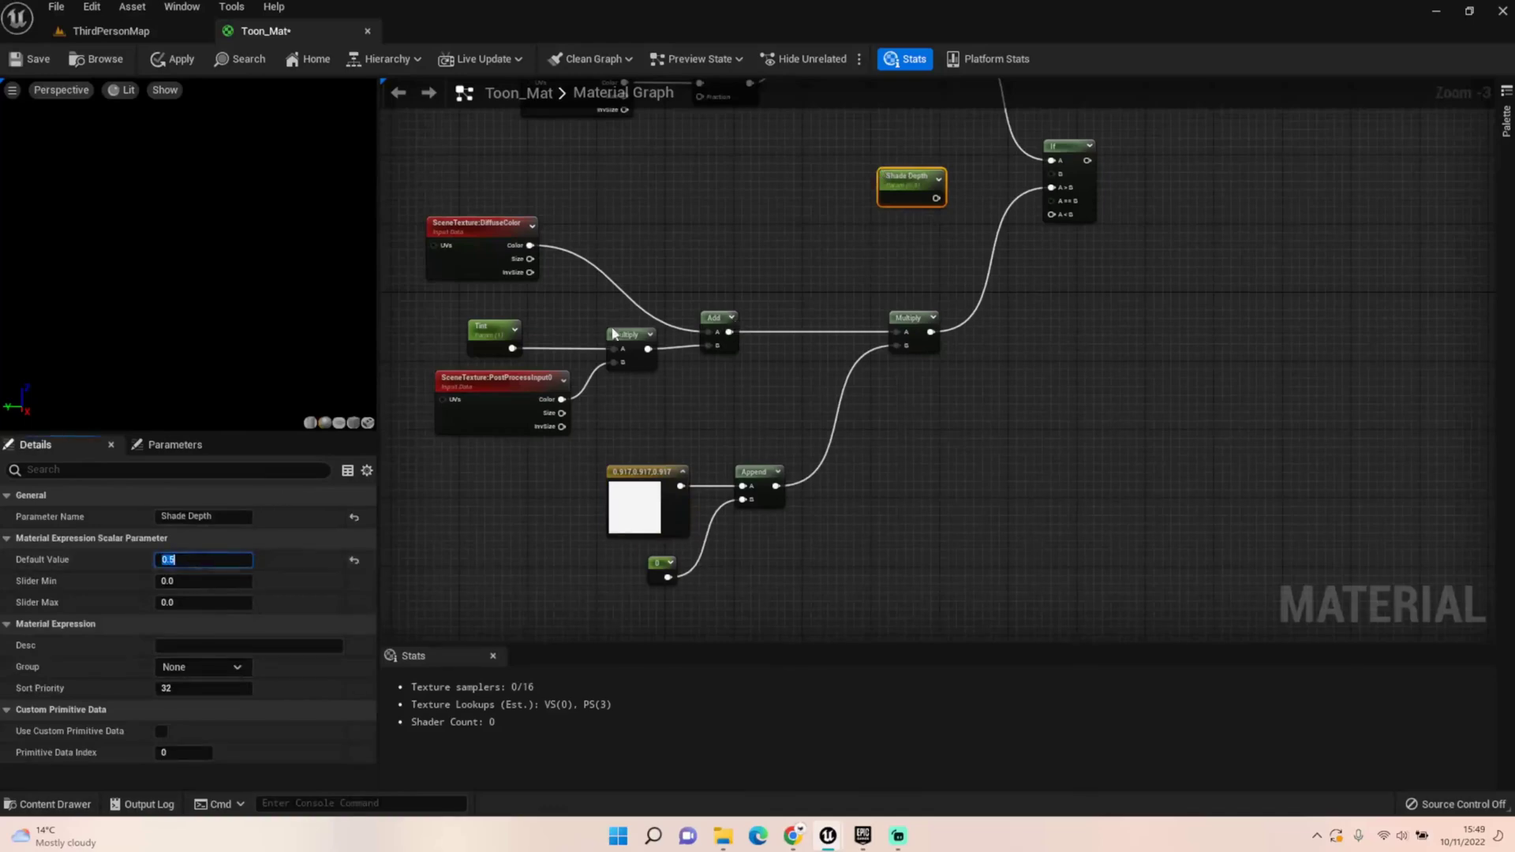
left_click_drag(937, 197, 1057, 173)
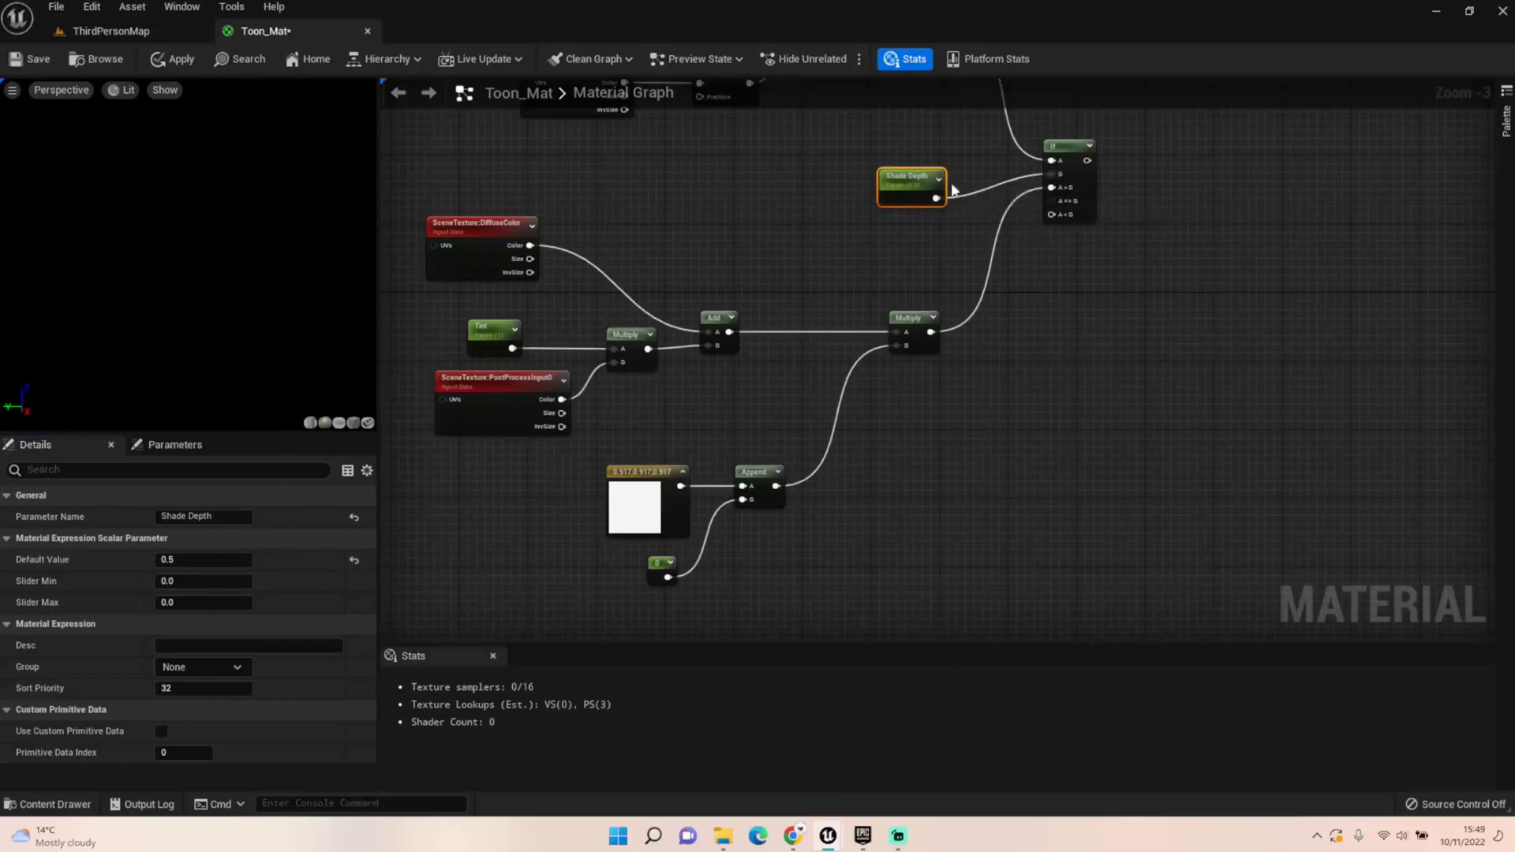
Move the whole Tint node group feeding A > B, including its colour constants, farther away from the If node
scroll(813, 169, "down", 1)
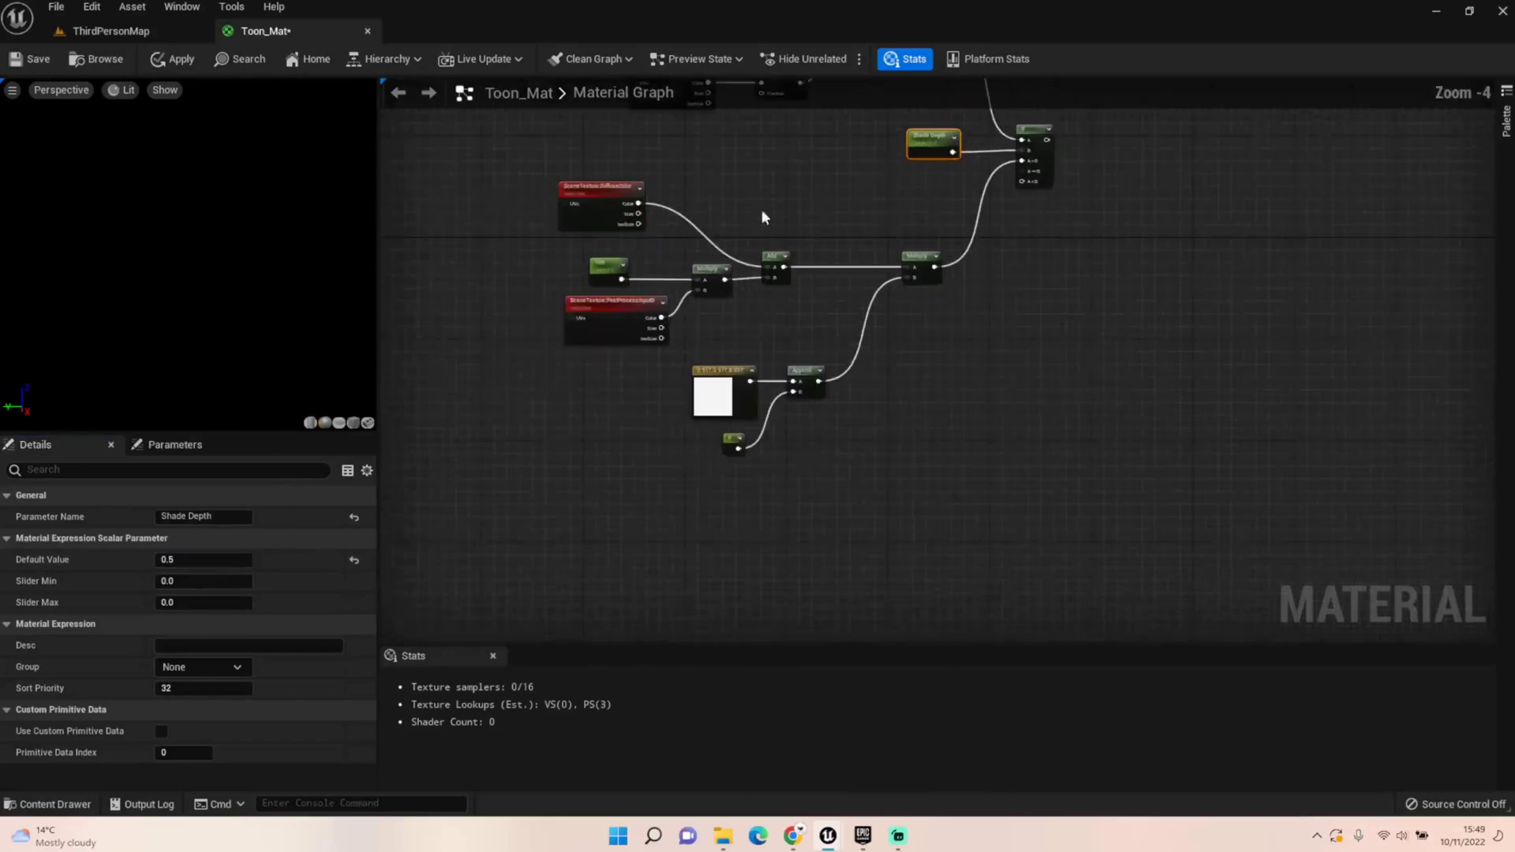
left_click_drag(508, 196, 924, 444)
left_click_drag(562, 204, 499, 122)
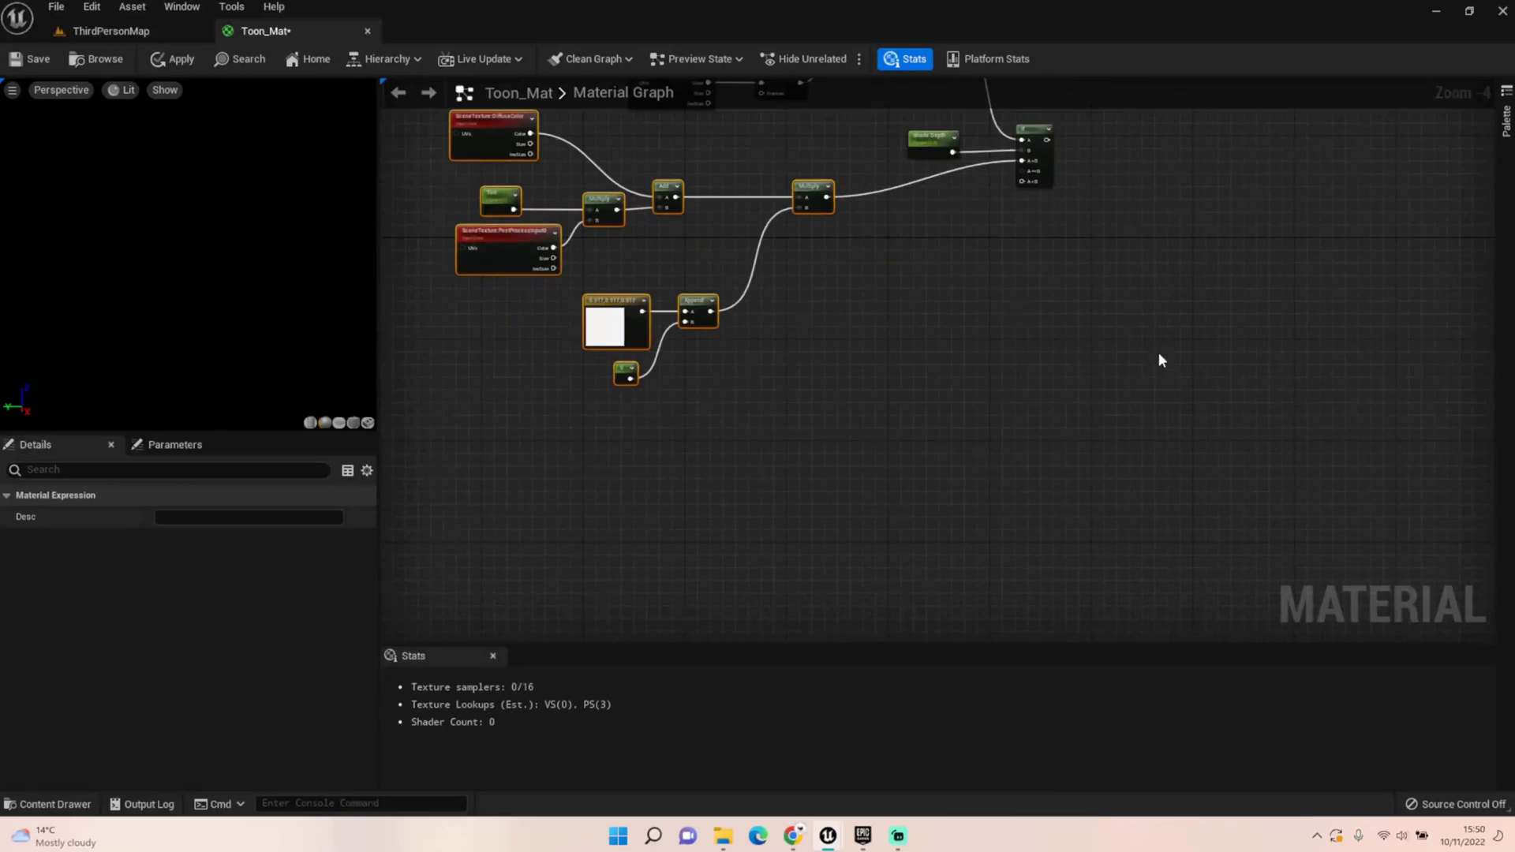
Duplicate the Tint group's DiffuseColor and PostProcessInput0 scene textures into the empty space below that group
right_click_drag(1097, 352, 1168, 369)
left_click(443, 135)
left_click_drag(443, 135, 533, 276)
key("ctrl+c")
right_click_drag(606, 425, 621, 294)
left_click(590, 345)
key("ctrl+v")
left_click_drag(636, 306, 637, 366)
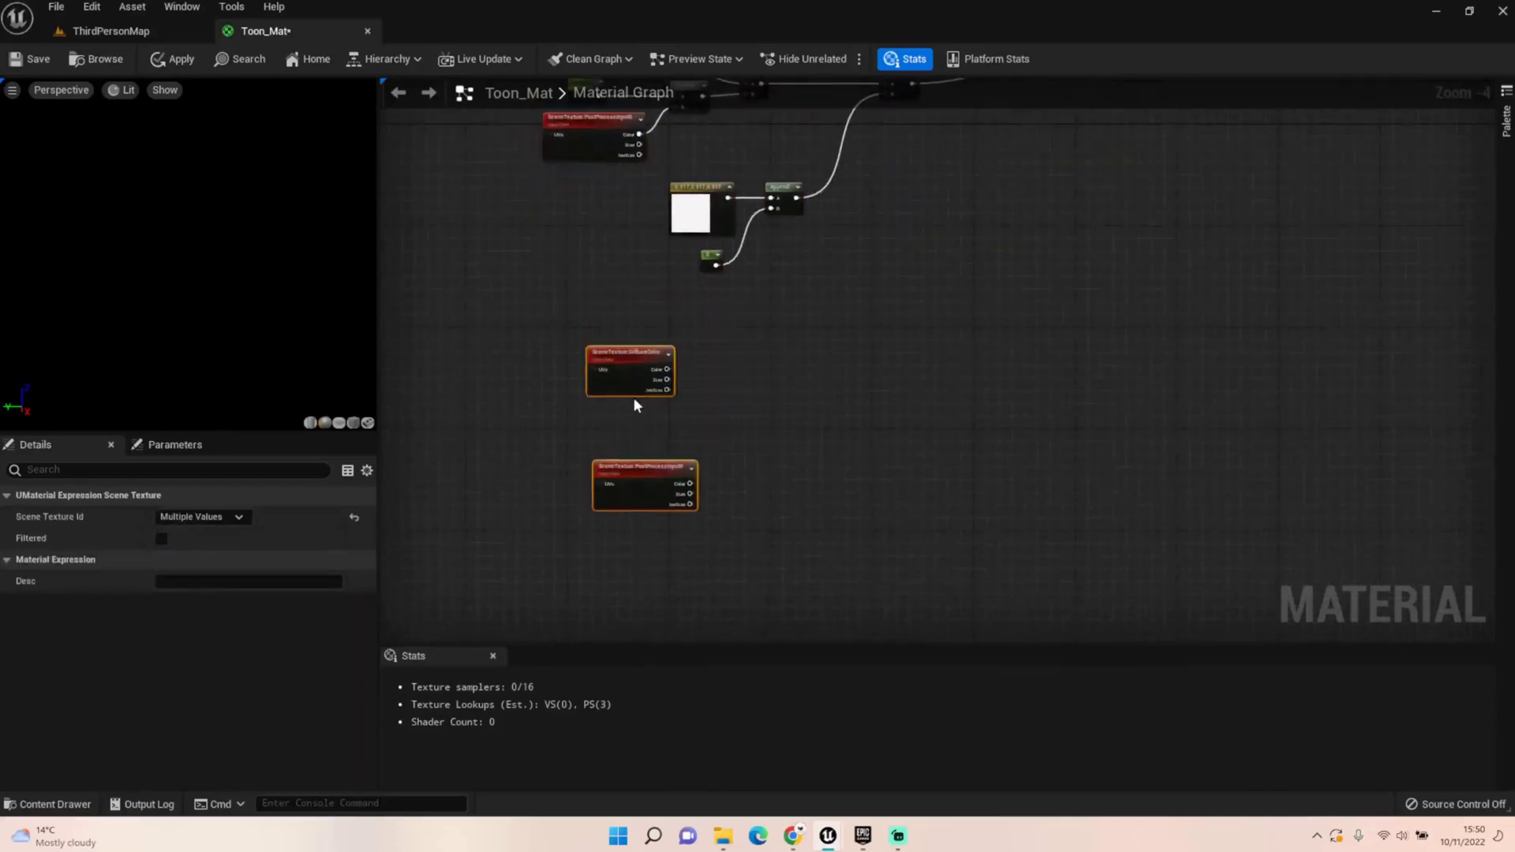
Add a scalar parameter named Dark Tint between the two copied scene textures, with a default value of 1
left_click(638, 413)
key("s")
left_click(639, 415)
type("Dark Tint")
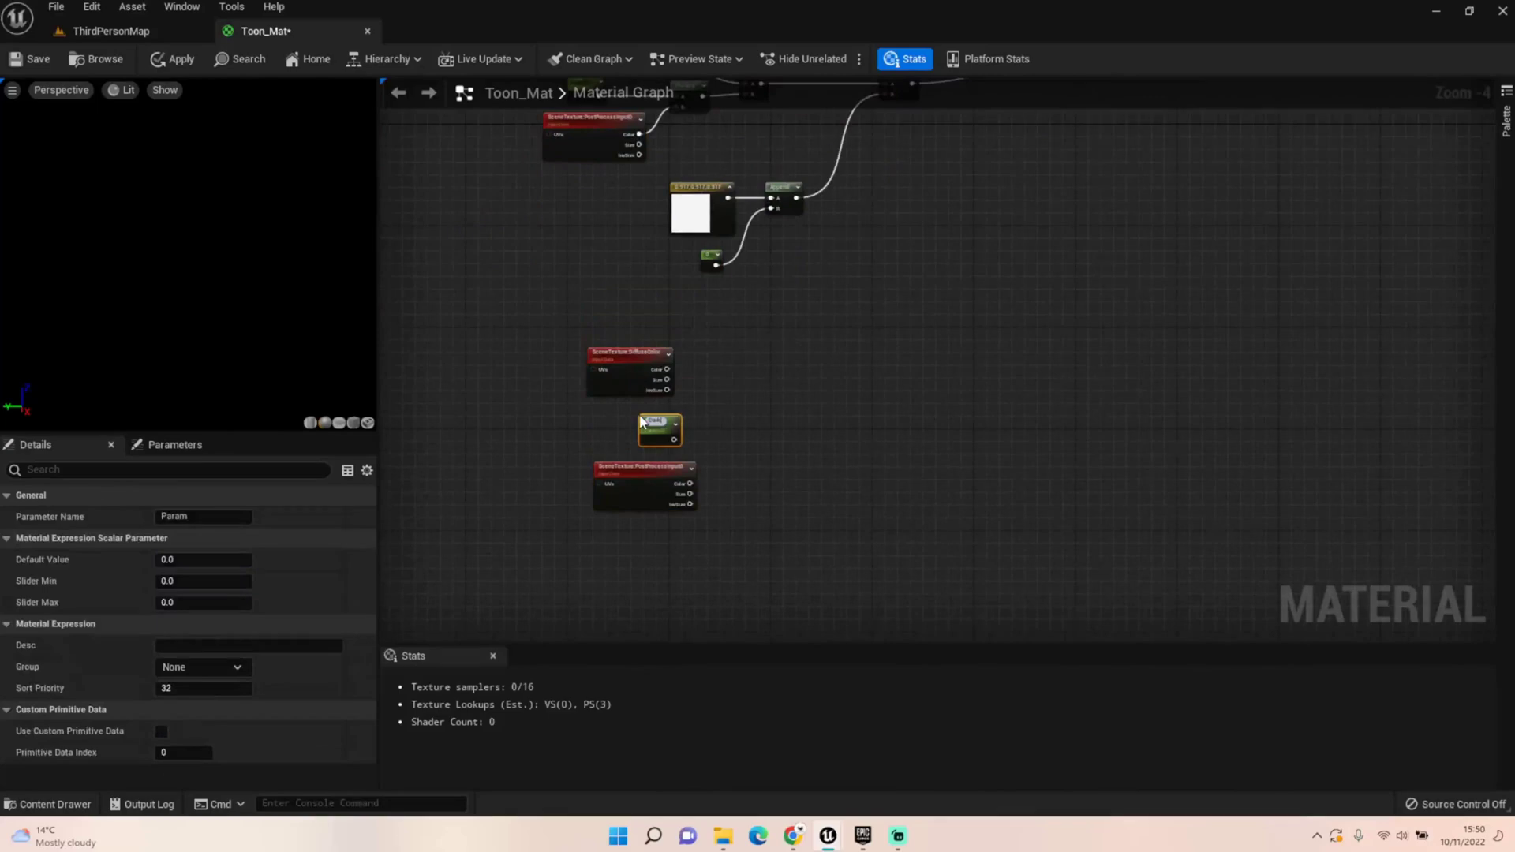
key("Return")
scroll(723, 435, "up", 3)
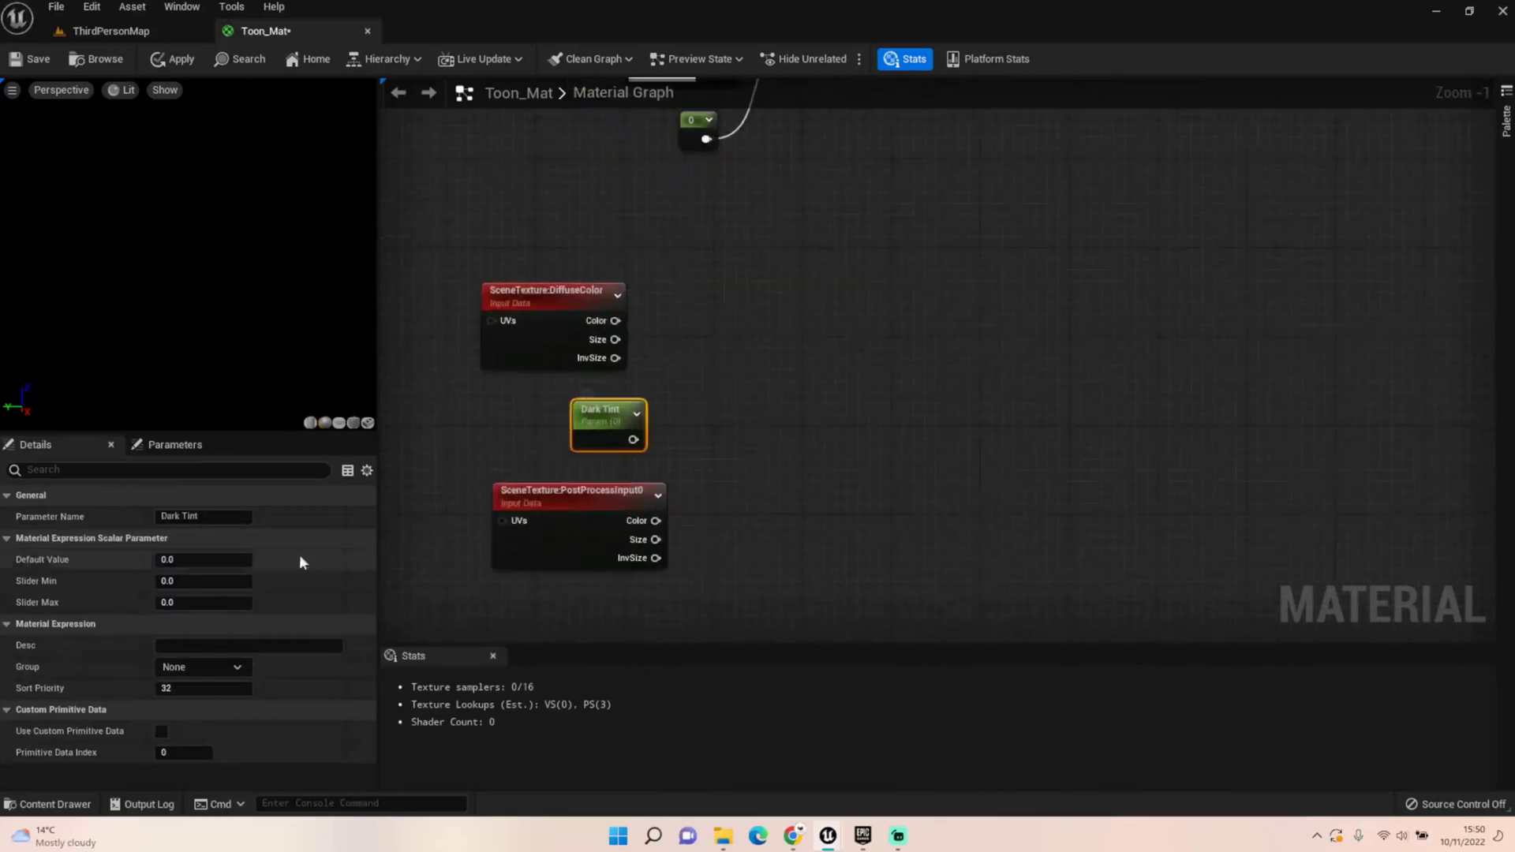
left_click(551, 432)
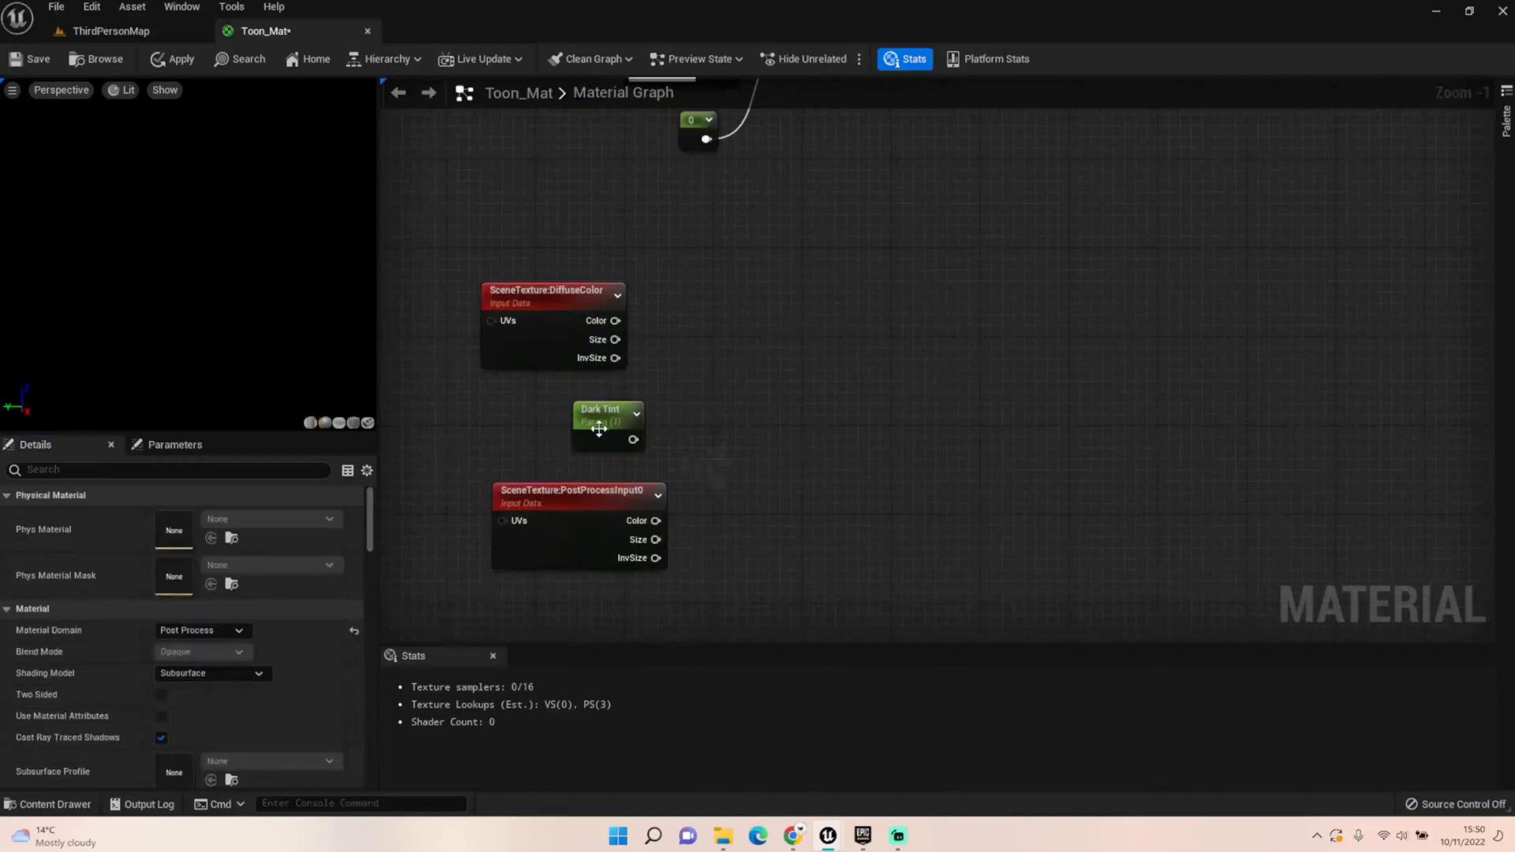
Create an Add node from the copied DiffuseColor texture's Color output
left_click_drag(616, 320, 986, 369)
type("add")
key("Return")
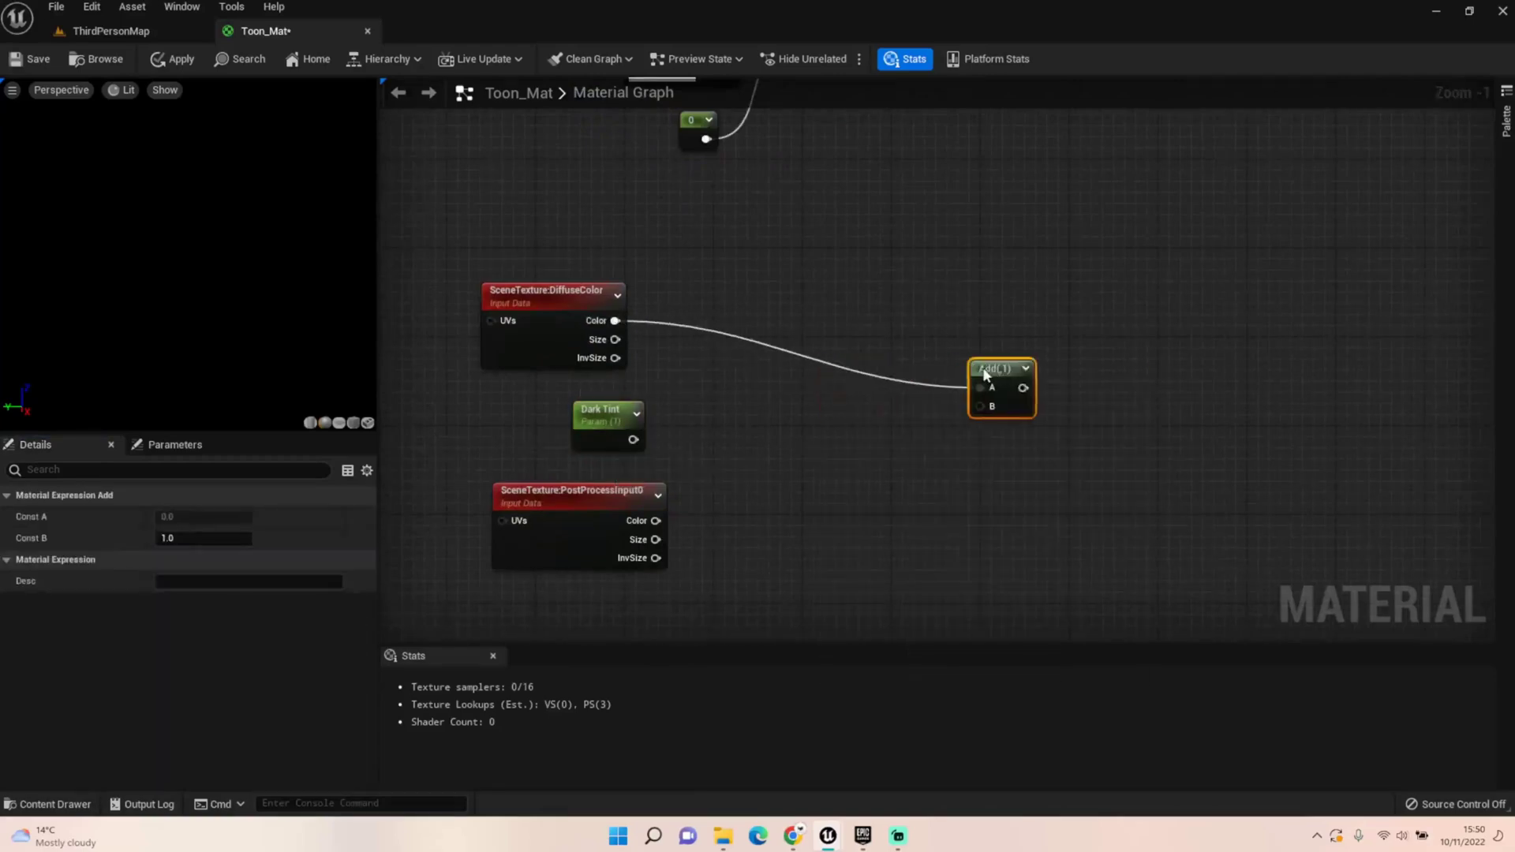
Multiply Dark Tint by the copied PostProcessInput0 colour and connect the product to the new Add node's B input
left_click_drag(633, 439, 768, 438)
type("mult")
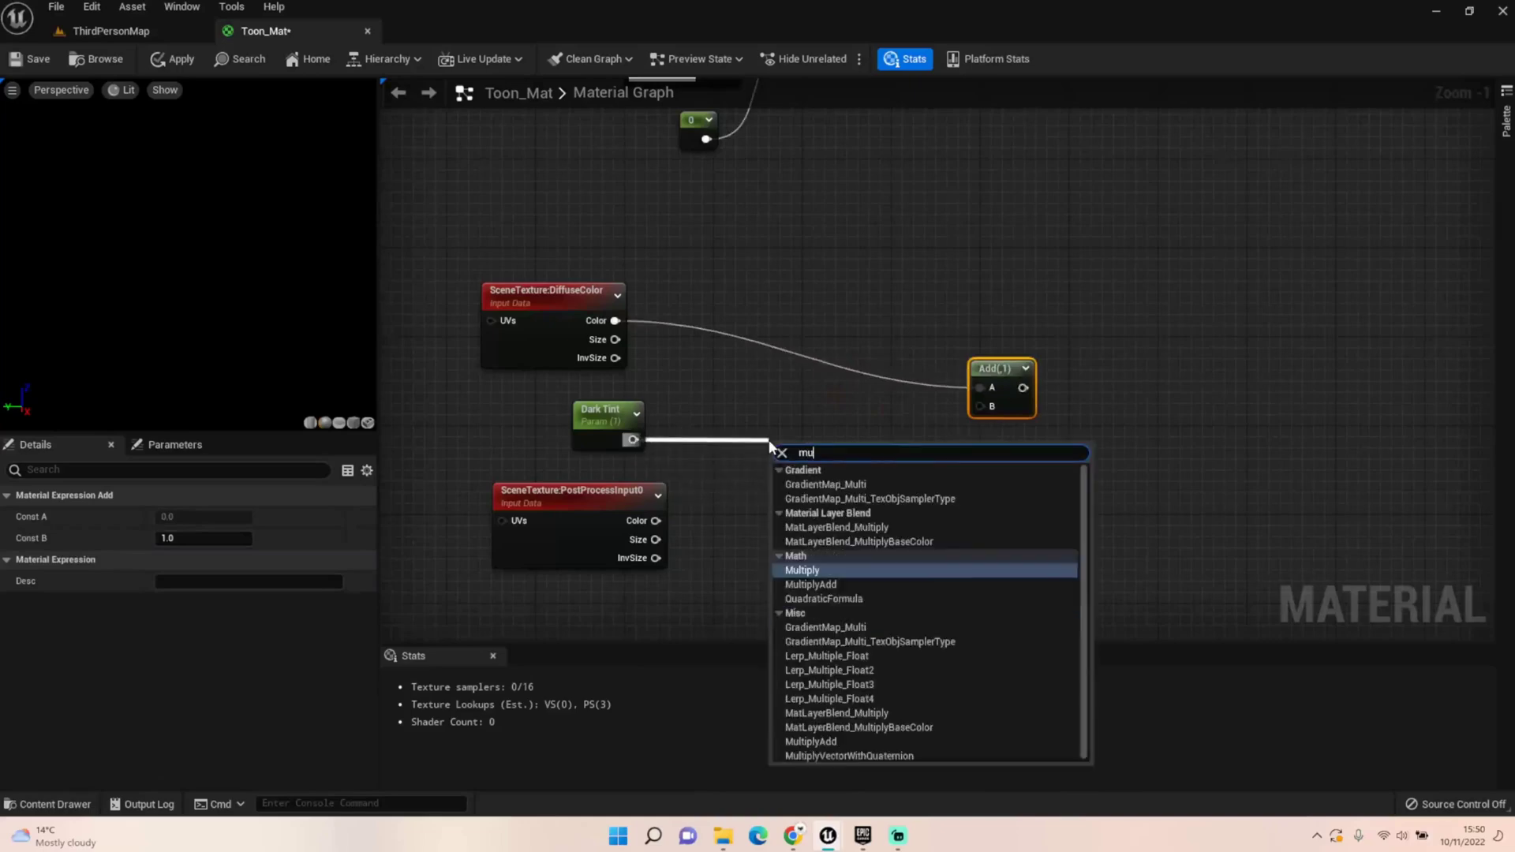
left_click(802, 568)
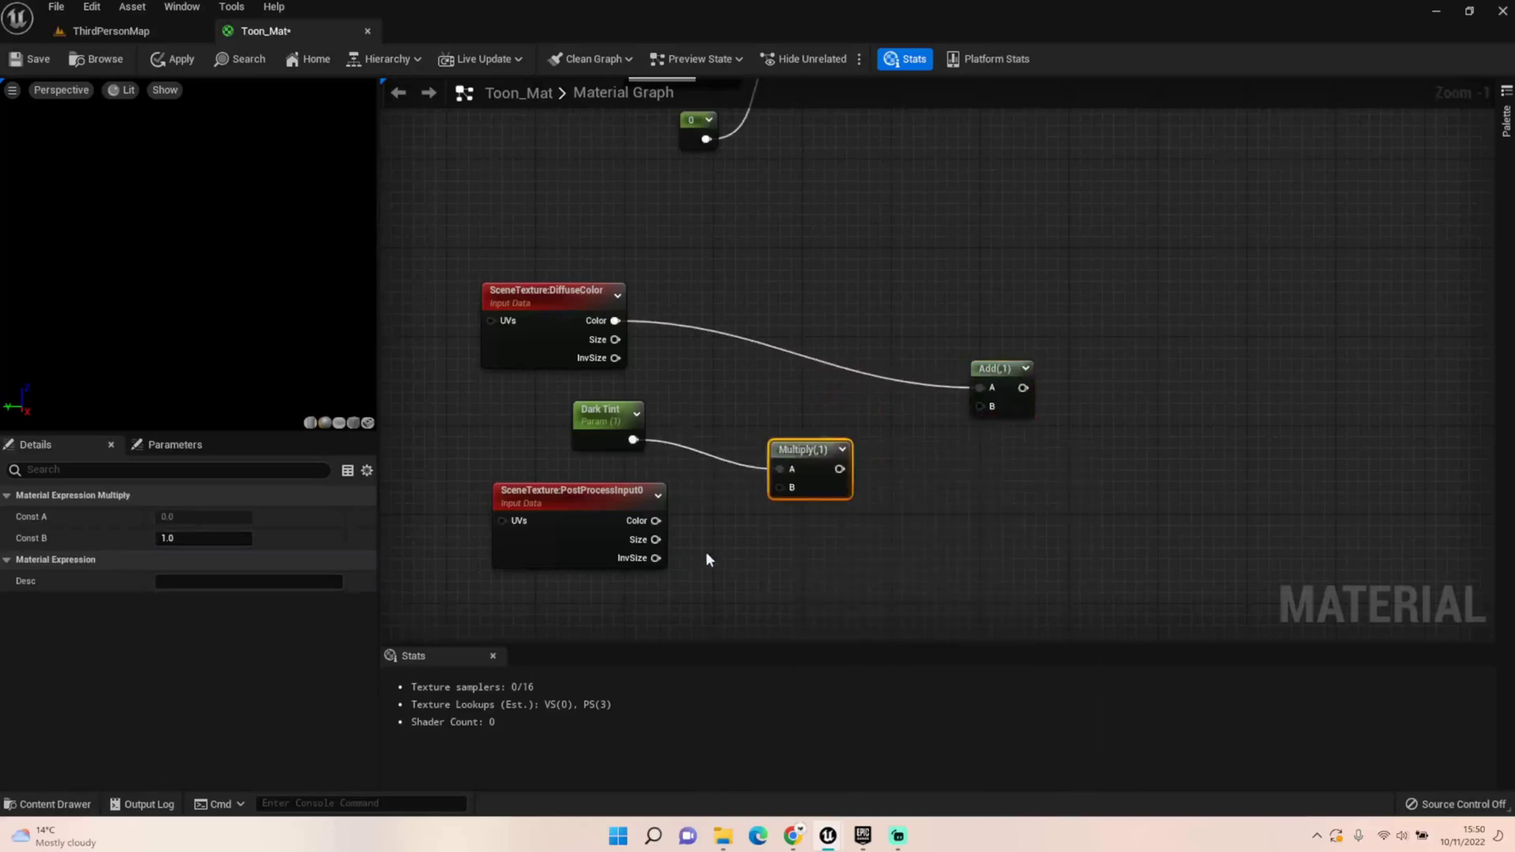
left_click_drag(656, 521, 994, 404)
Arrange the Multiply, Dark Tint and PostProcessInput0 nodes compactly below the copied DiffuseColor node
left_click_drag(797, 455, 751, 429)
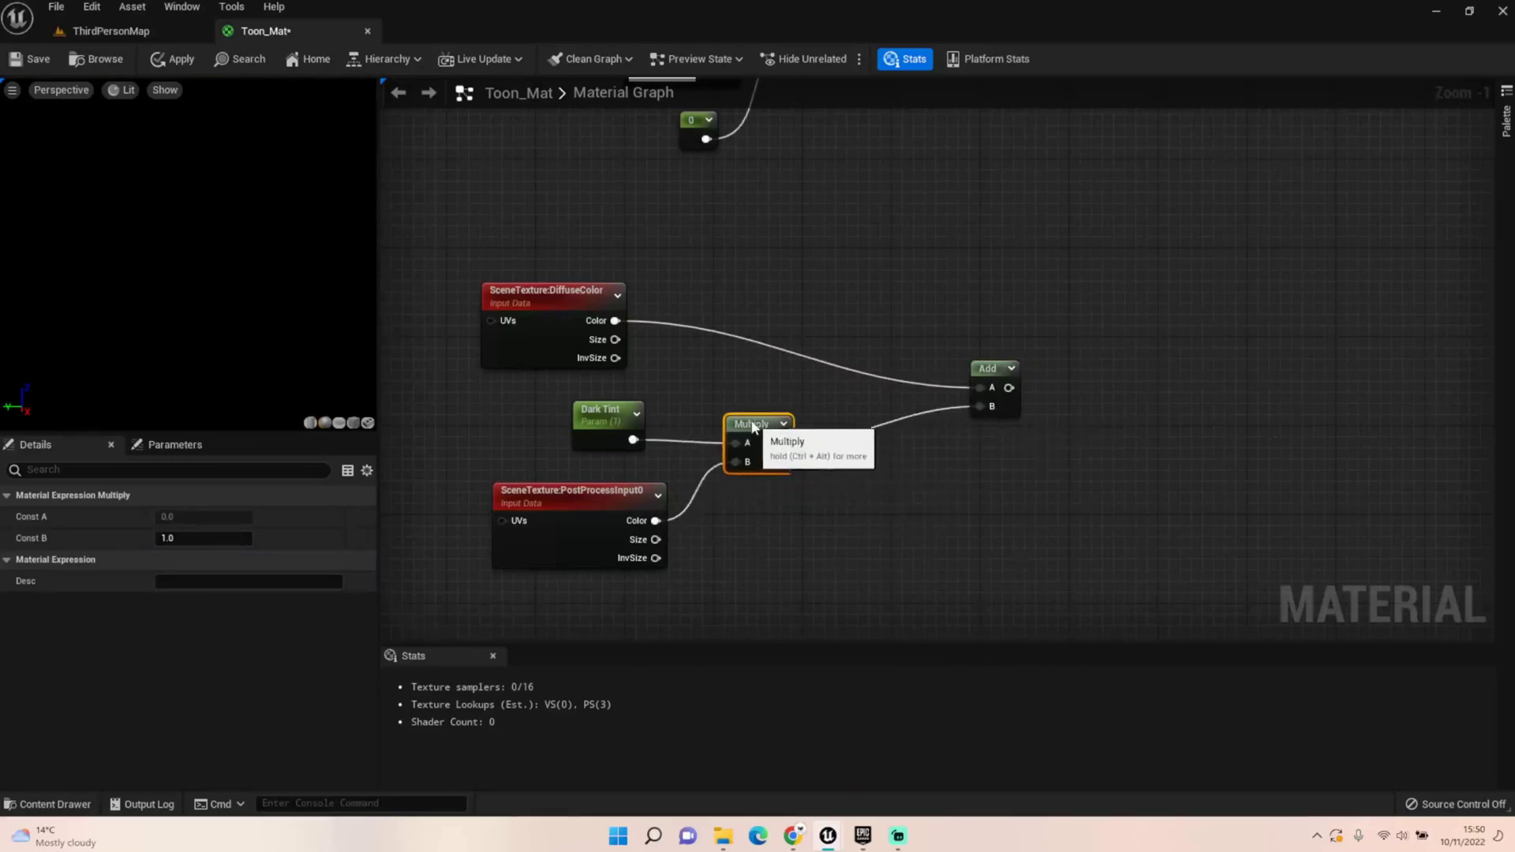
left_click_drag(486, 399, 745, 541)
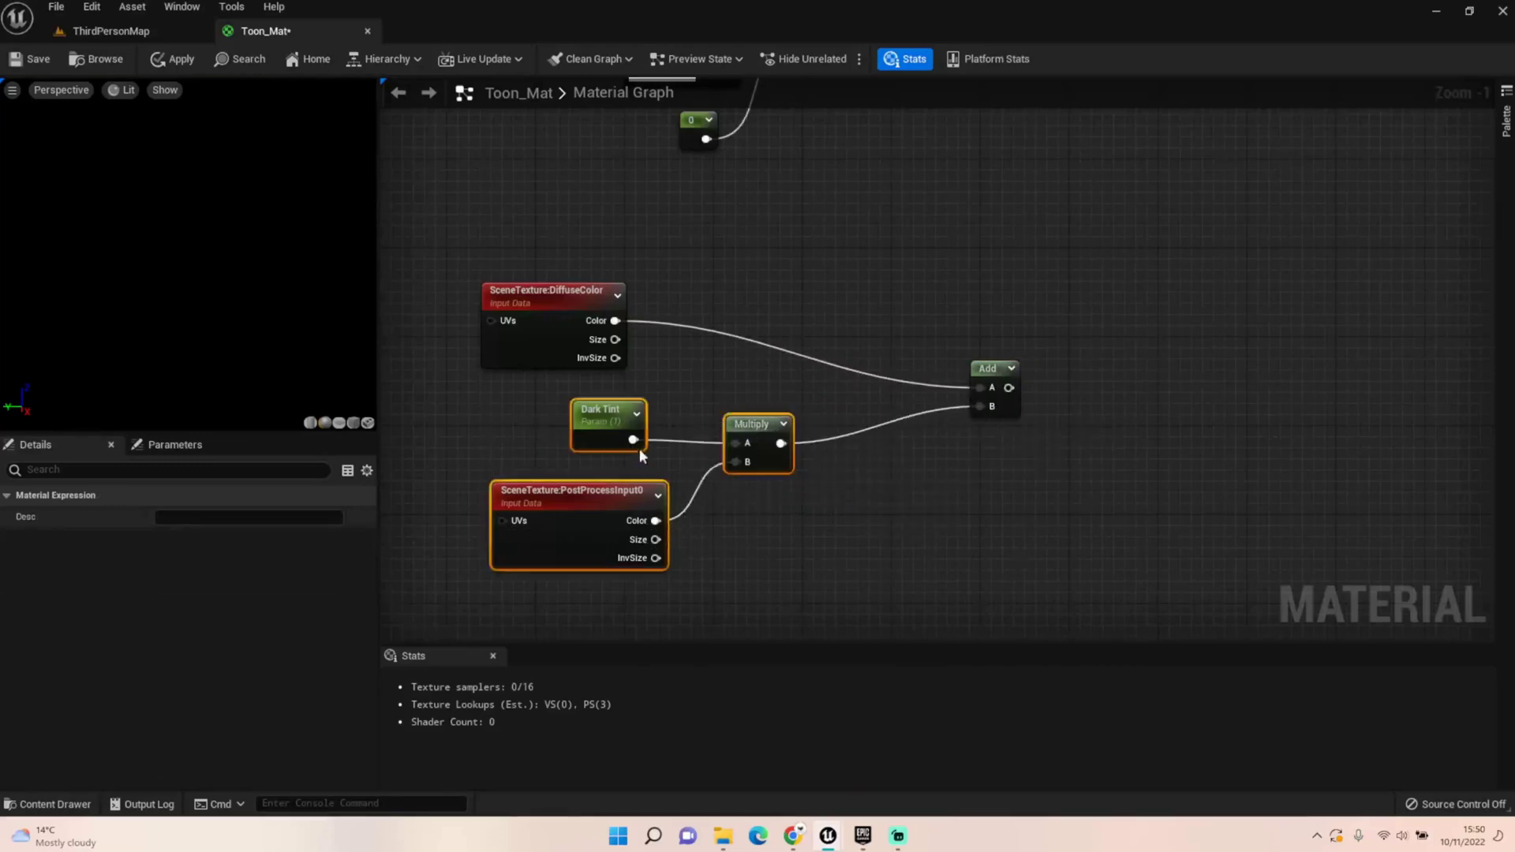
mouse_move(608, 419)
left_mouse_down()
mouse_move(468, 403)
mouse_move(595, 405)
left_mouse_up()
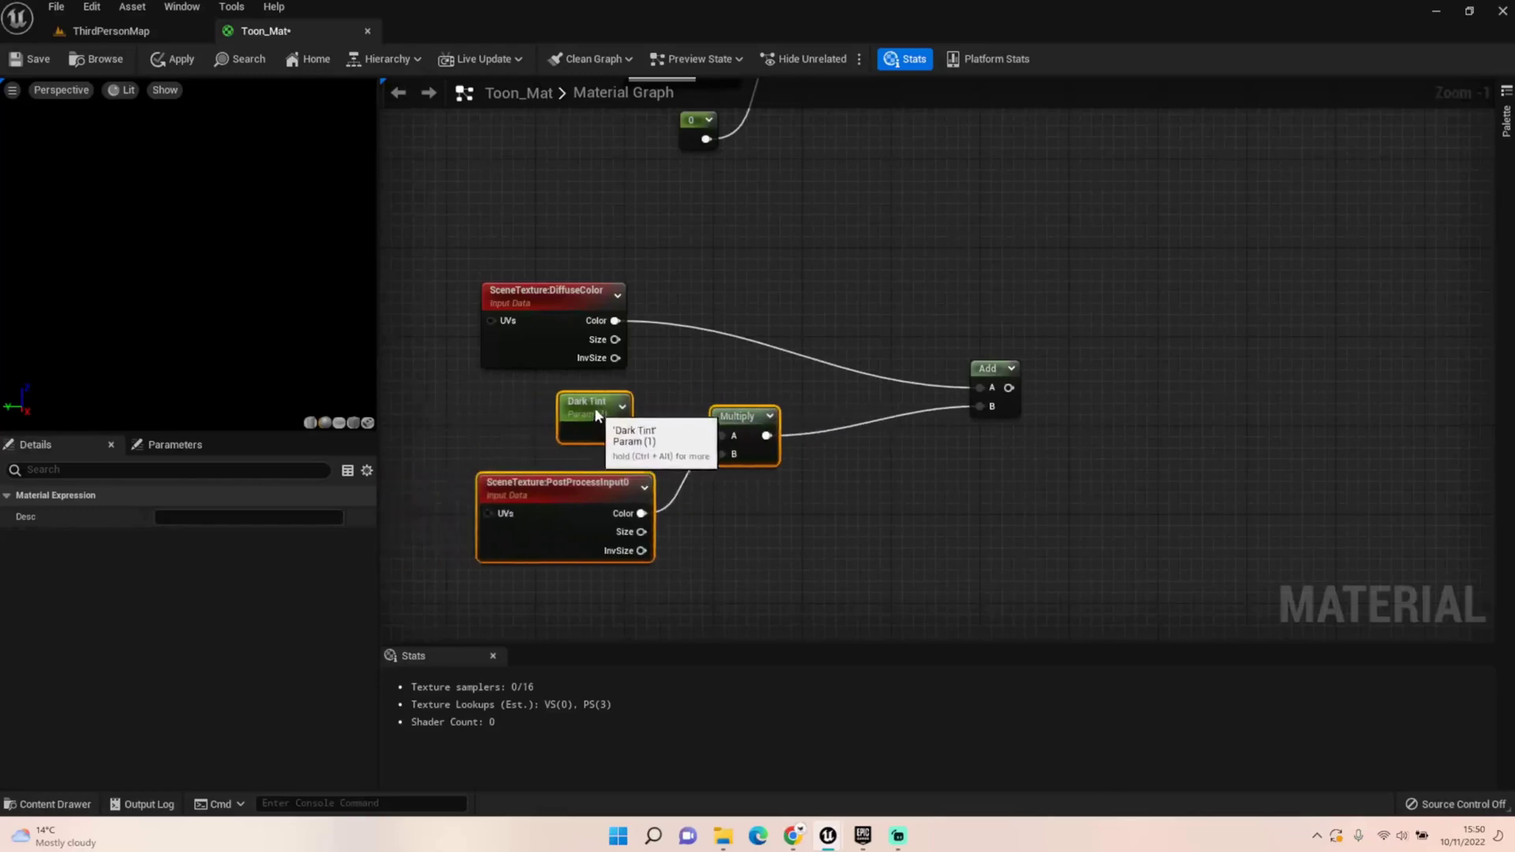
left_click(563, 452)
left_click_drag(557, 472, 542, 448)
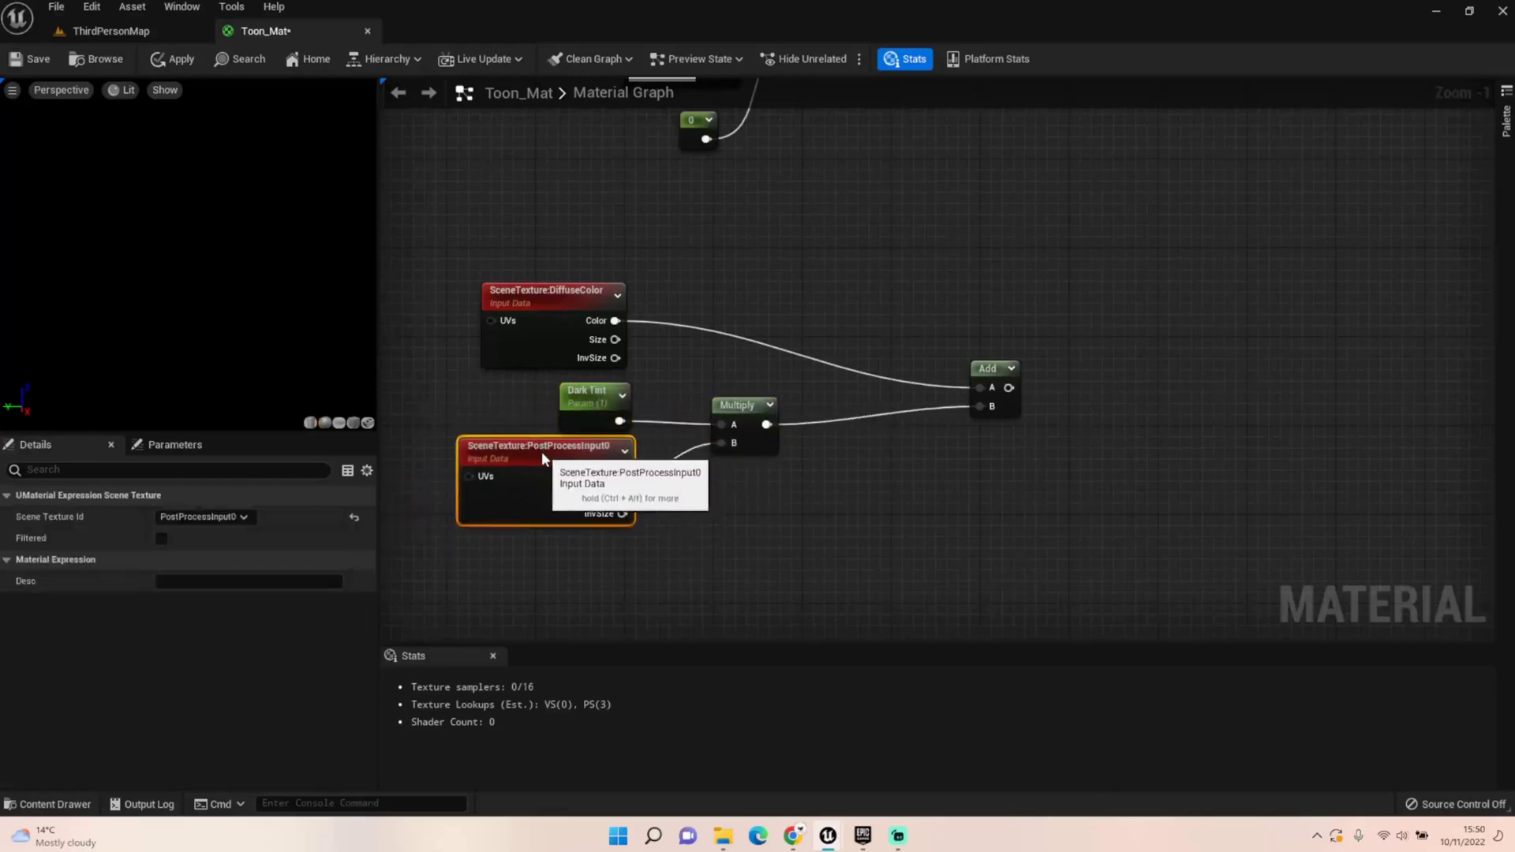
Create a second Multiply node from the new Add node's output and arrange both nodes close to the Dark Tint group
right_click_drag(926, 518, 783, 518)
left_click_drag(866, 388, 1085, 380)
type("mult")
key("Return")
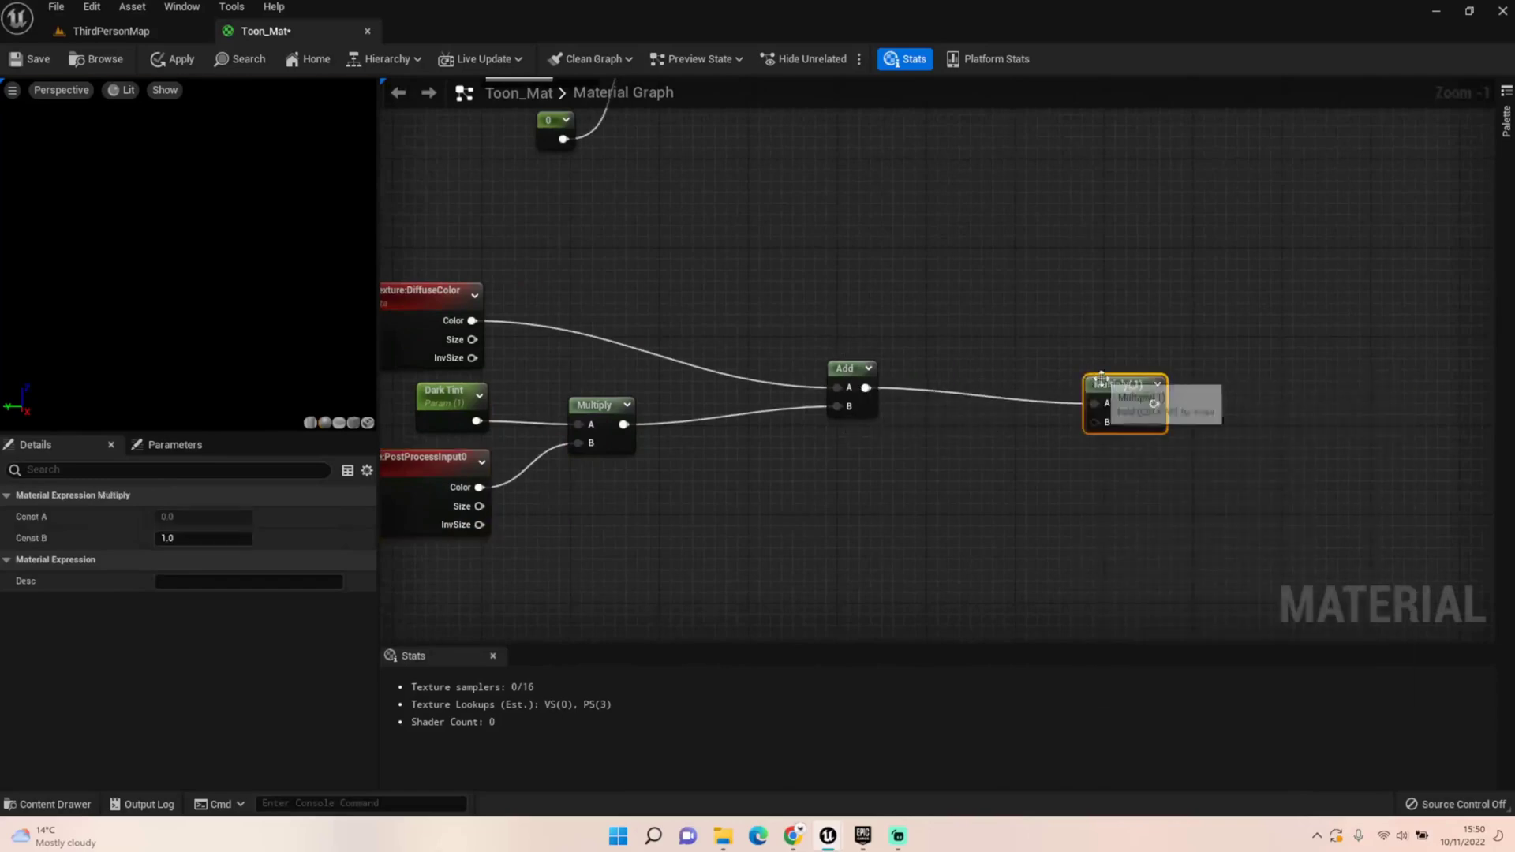
left_click_drag(1105, 384, 961, 370)
left_click(844, 368, "ctrl")
left_click_drag(847, 373, 691, 315)
left_click(733, 396)
right_click_drag(734, 396, 752, 381)
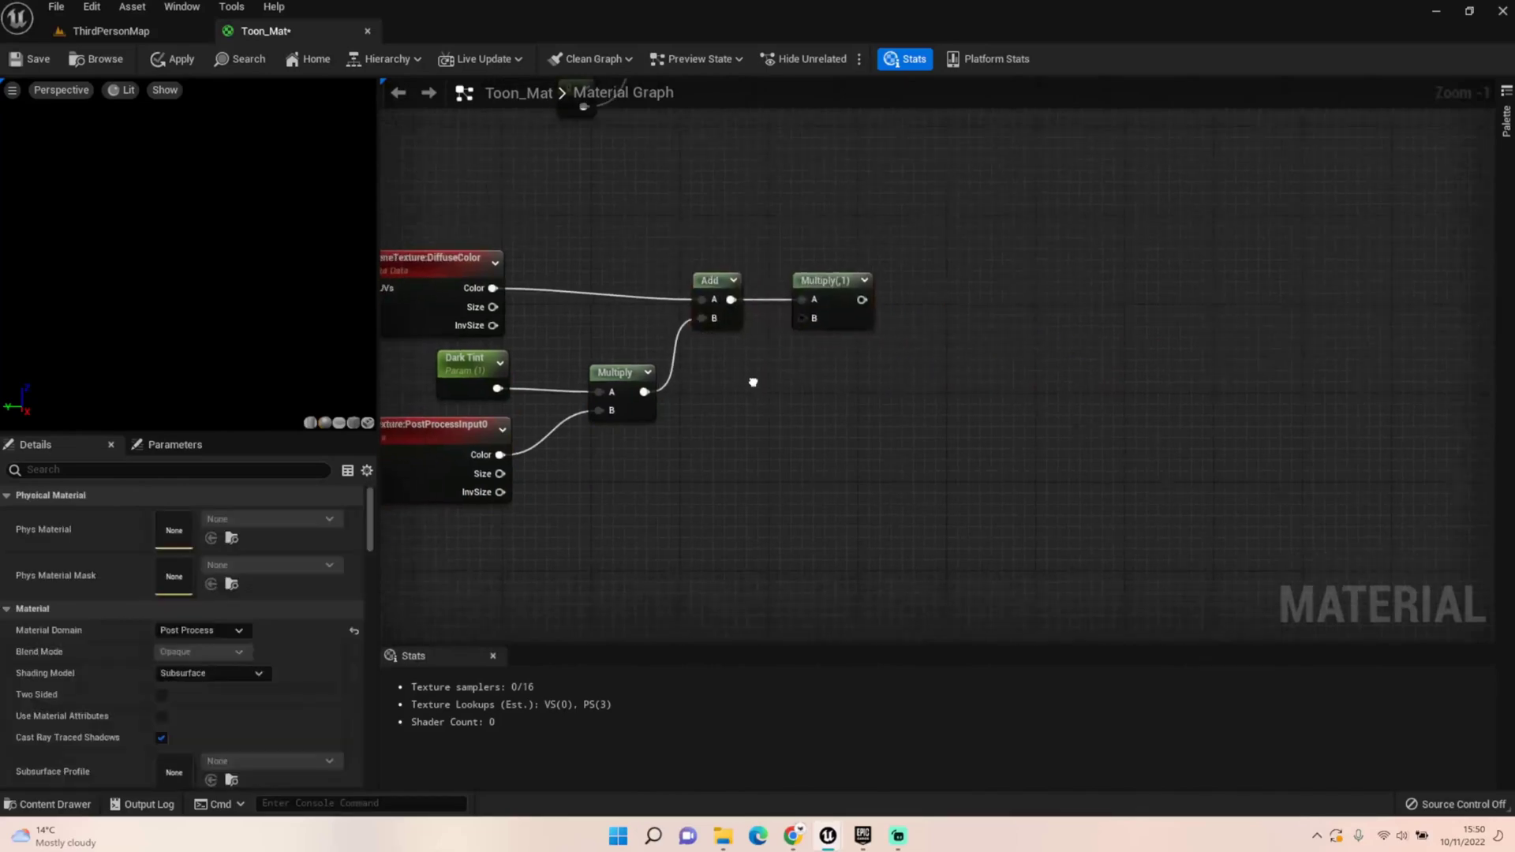
Add a Constant3Vector node below the second Multiply and set its red, green and blue values to 0.265
left_click(779, 459)
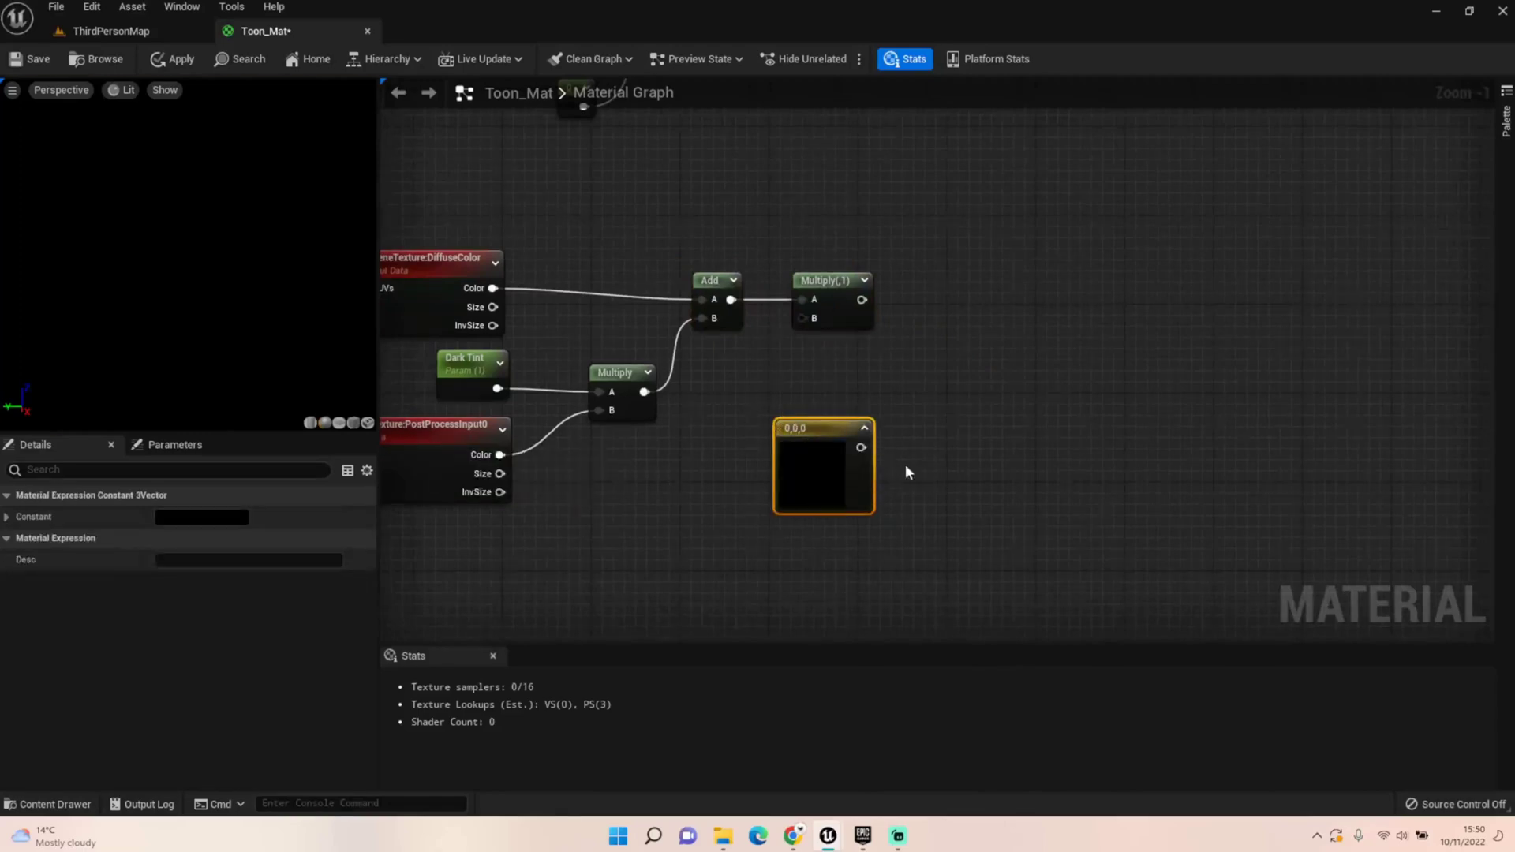
double_click(800, 433)
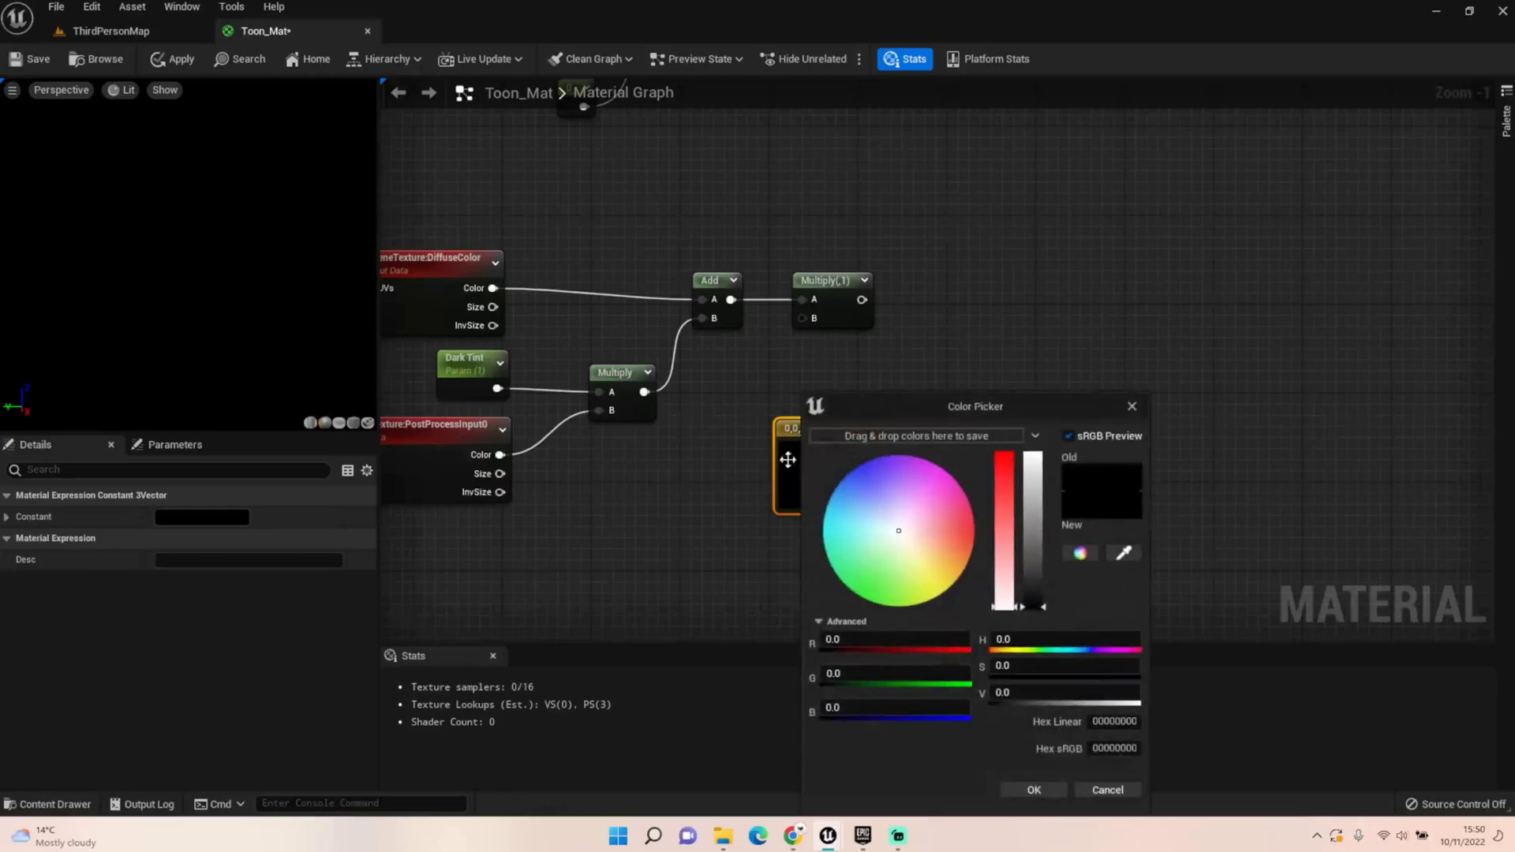
left_click(857, 638)
type("0.")
key("Tab")
type("0.2")
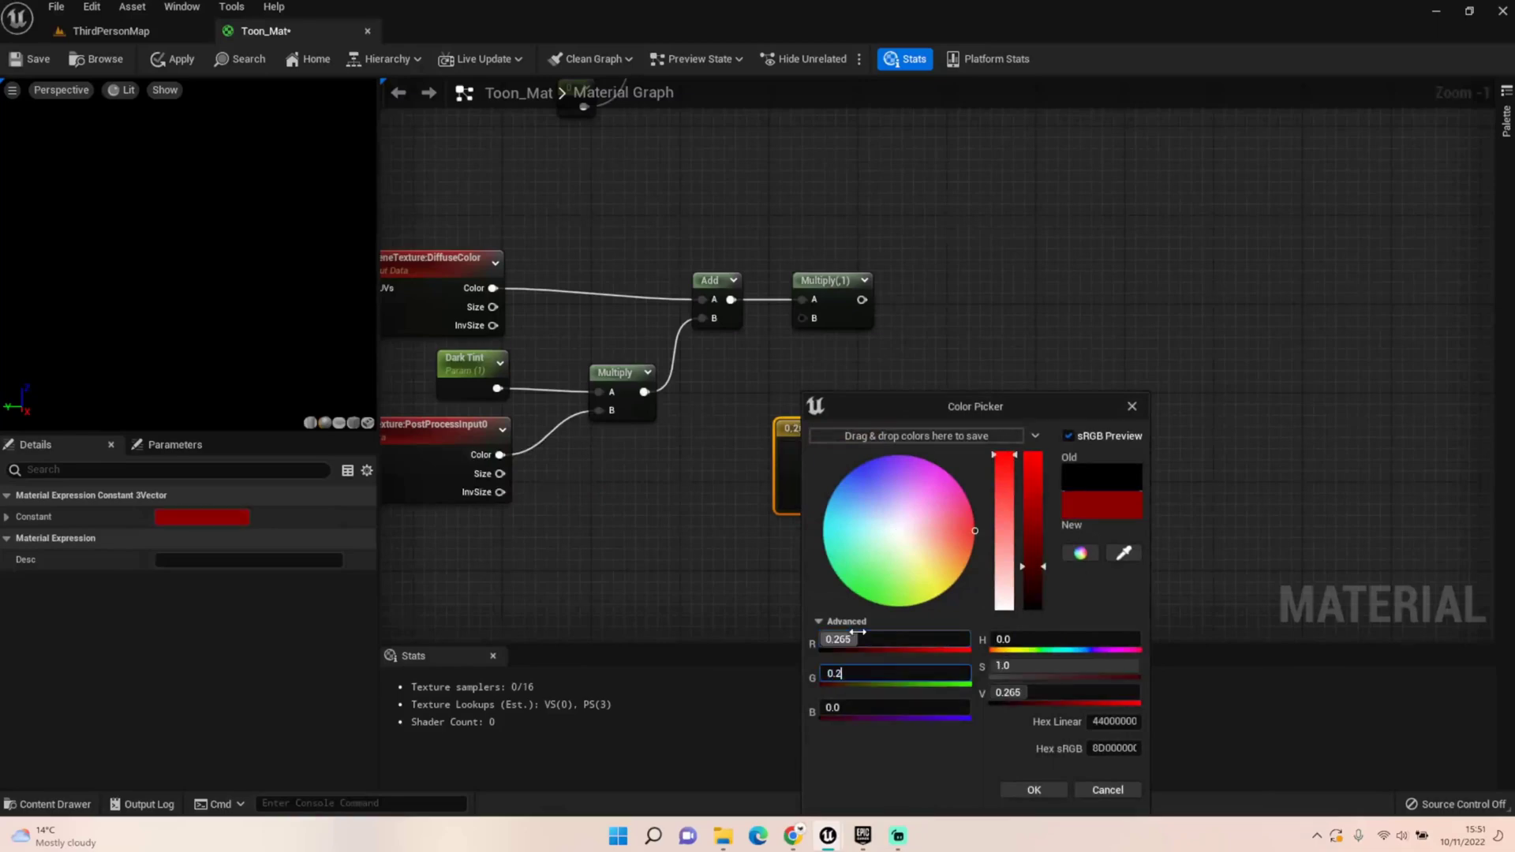
type("65")
key("Tab")
type("0")
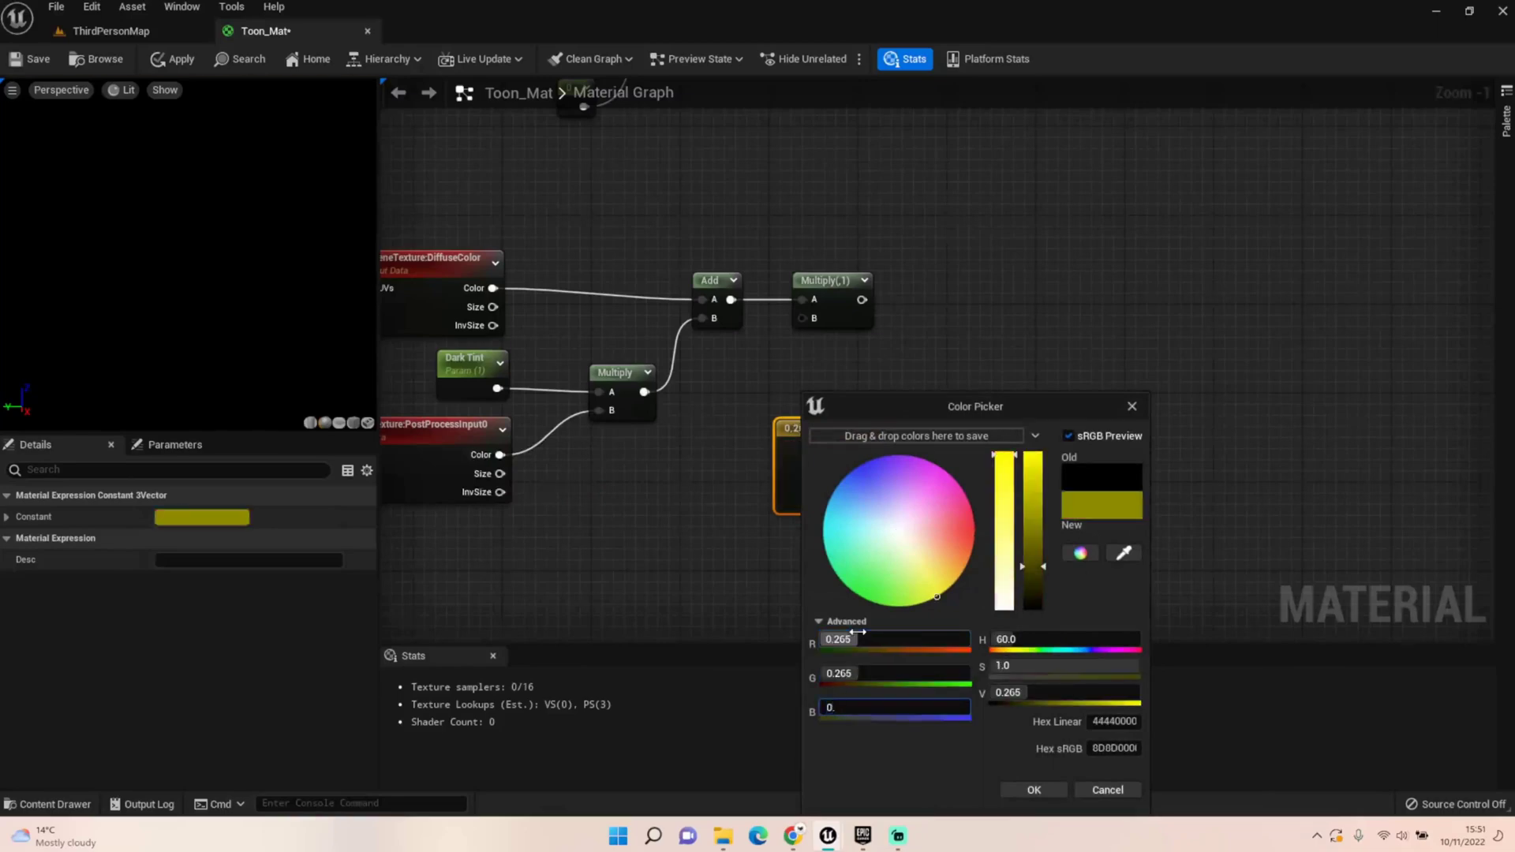
type(".26")
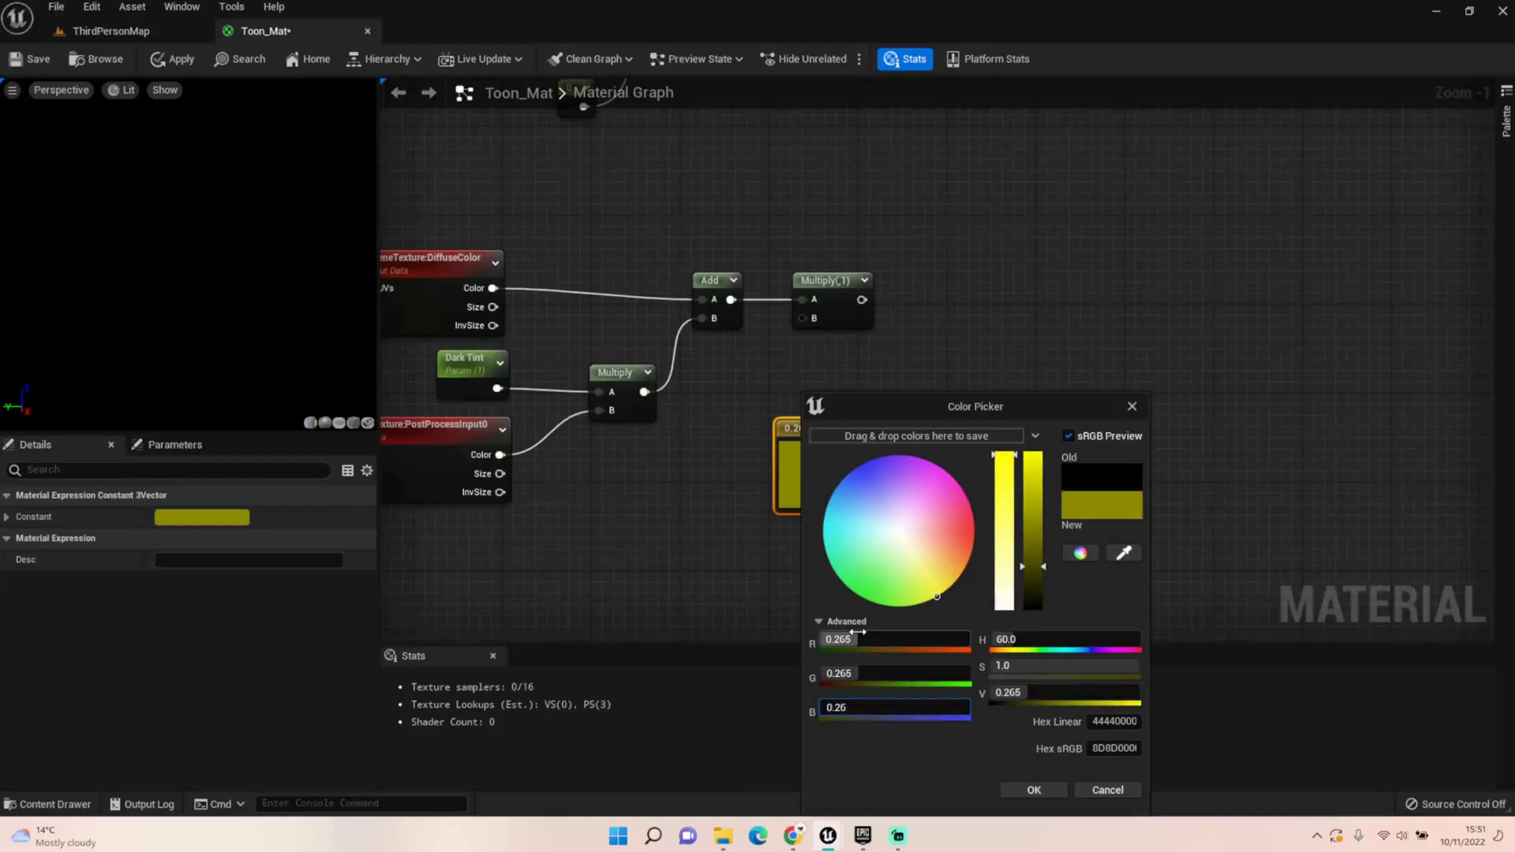
type("5")
key("Return")
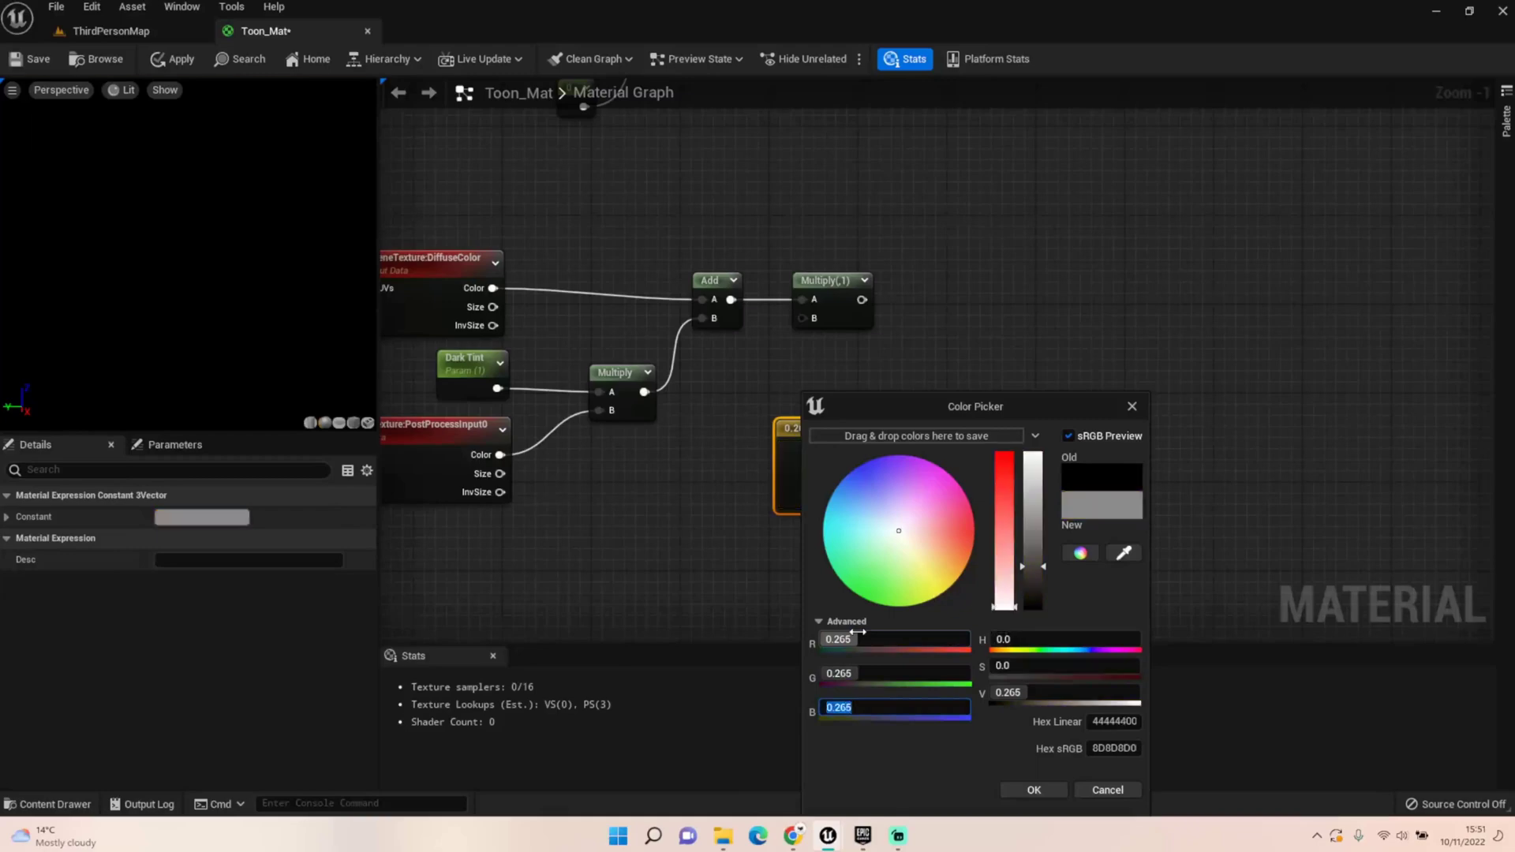
left_click(1033, 789)
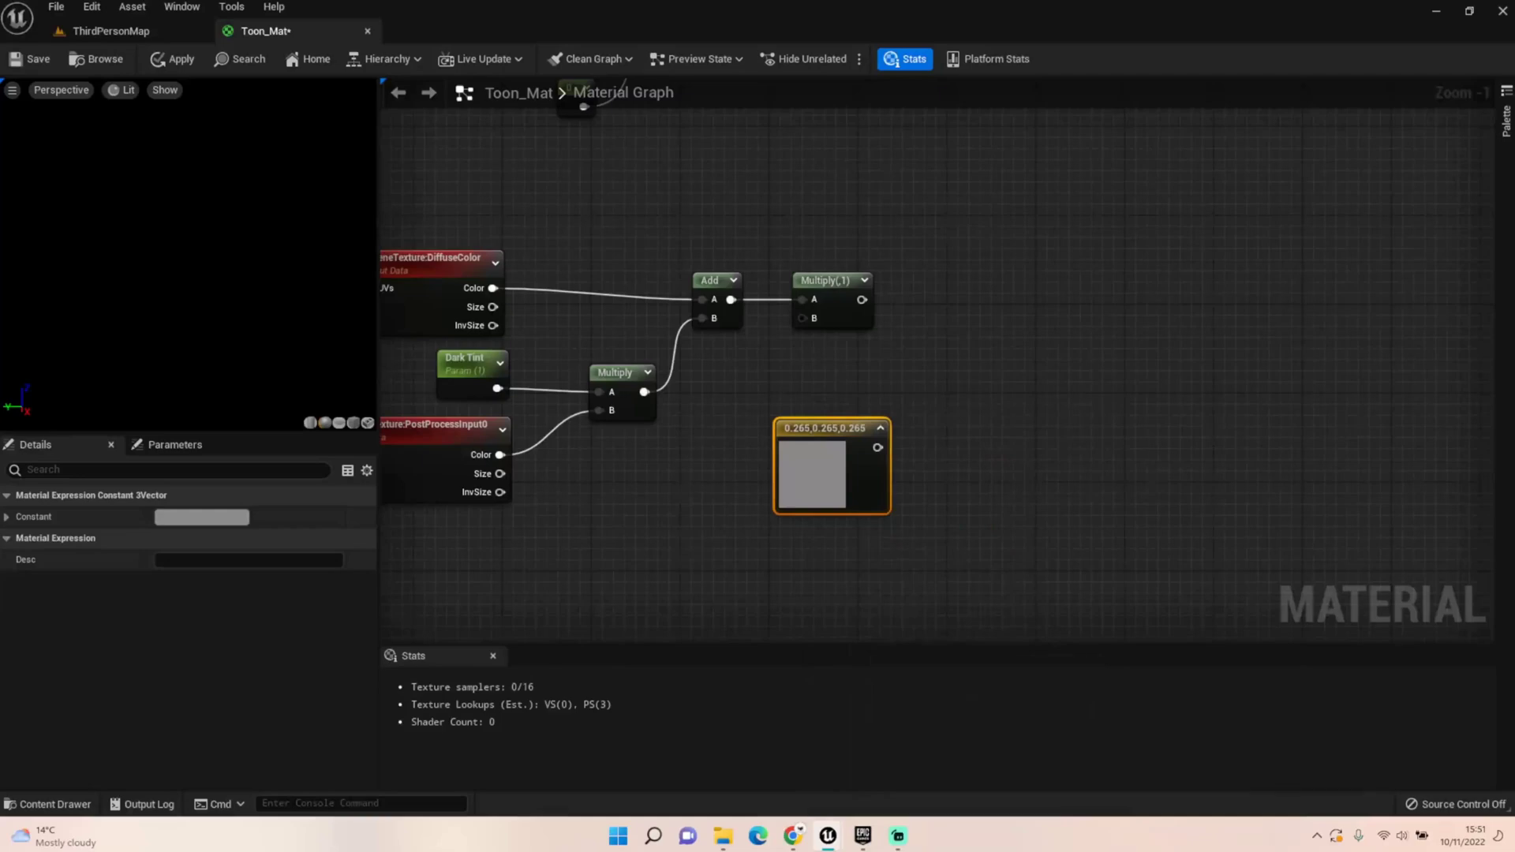
Combine the 0.265 Constant3Vector with a new Constant of 0 in an AppendVector node
left_click_drag(878, 447, 953, 446)
type("app")
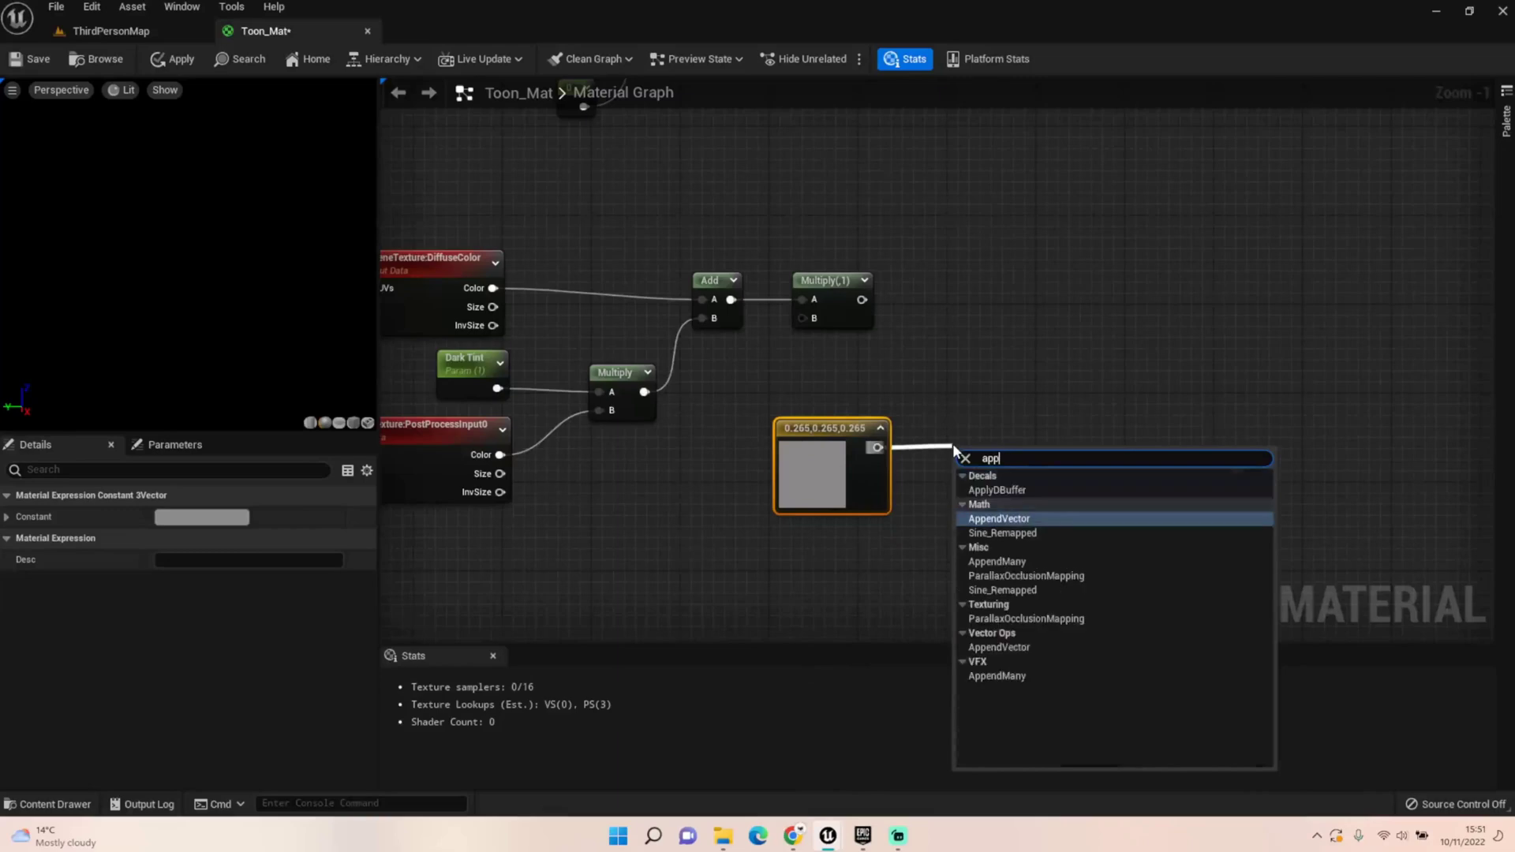
key("Return")
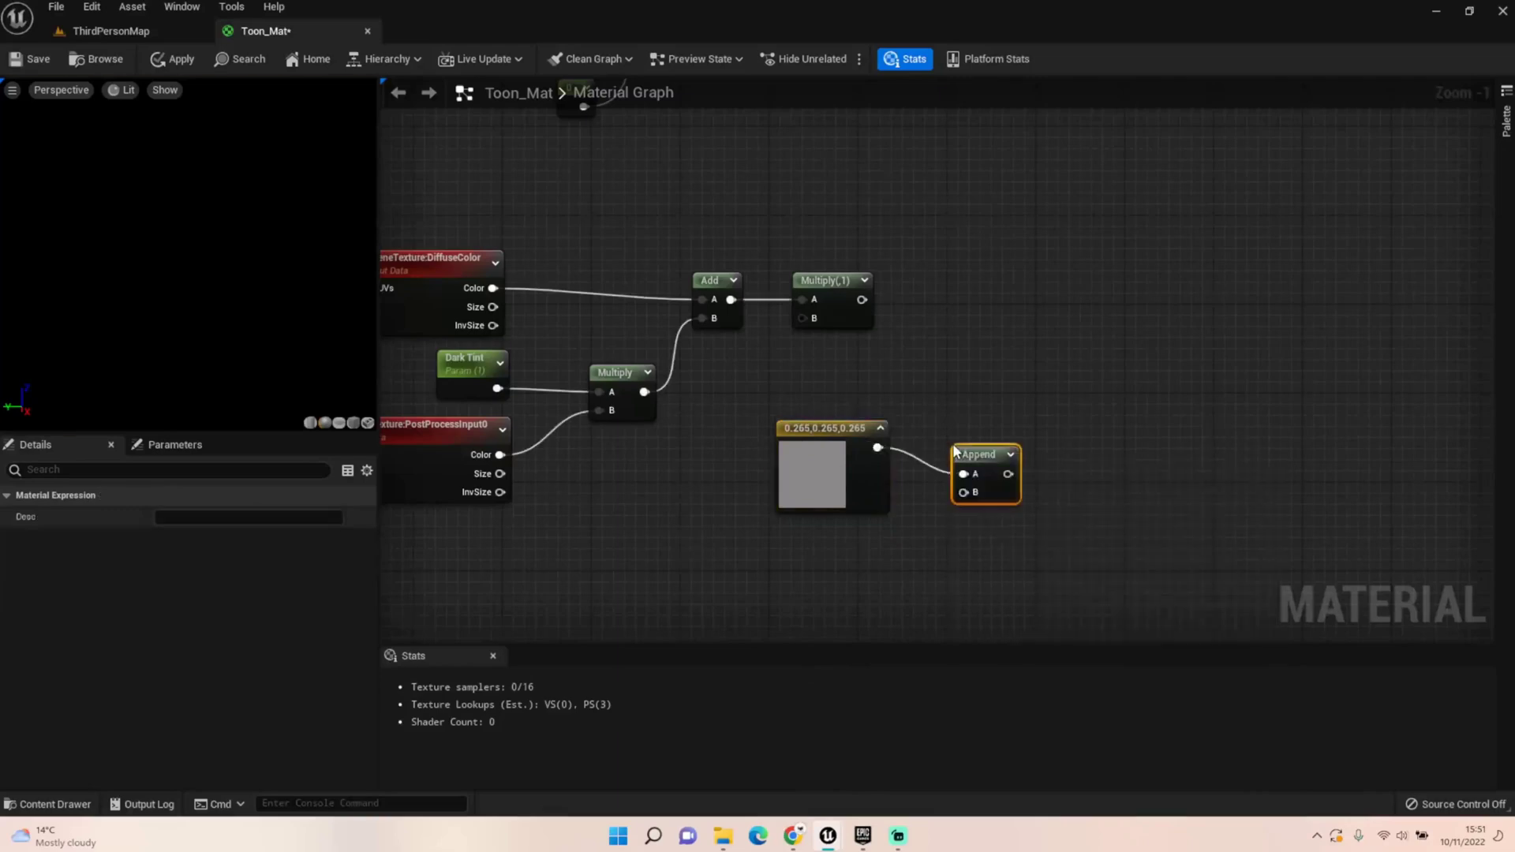
left_click_drag(978, 453, 977, 428)
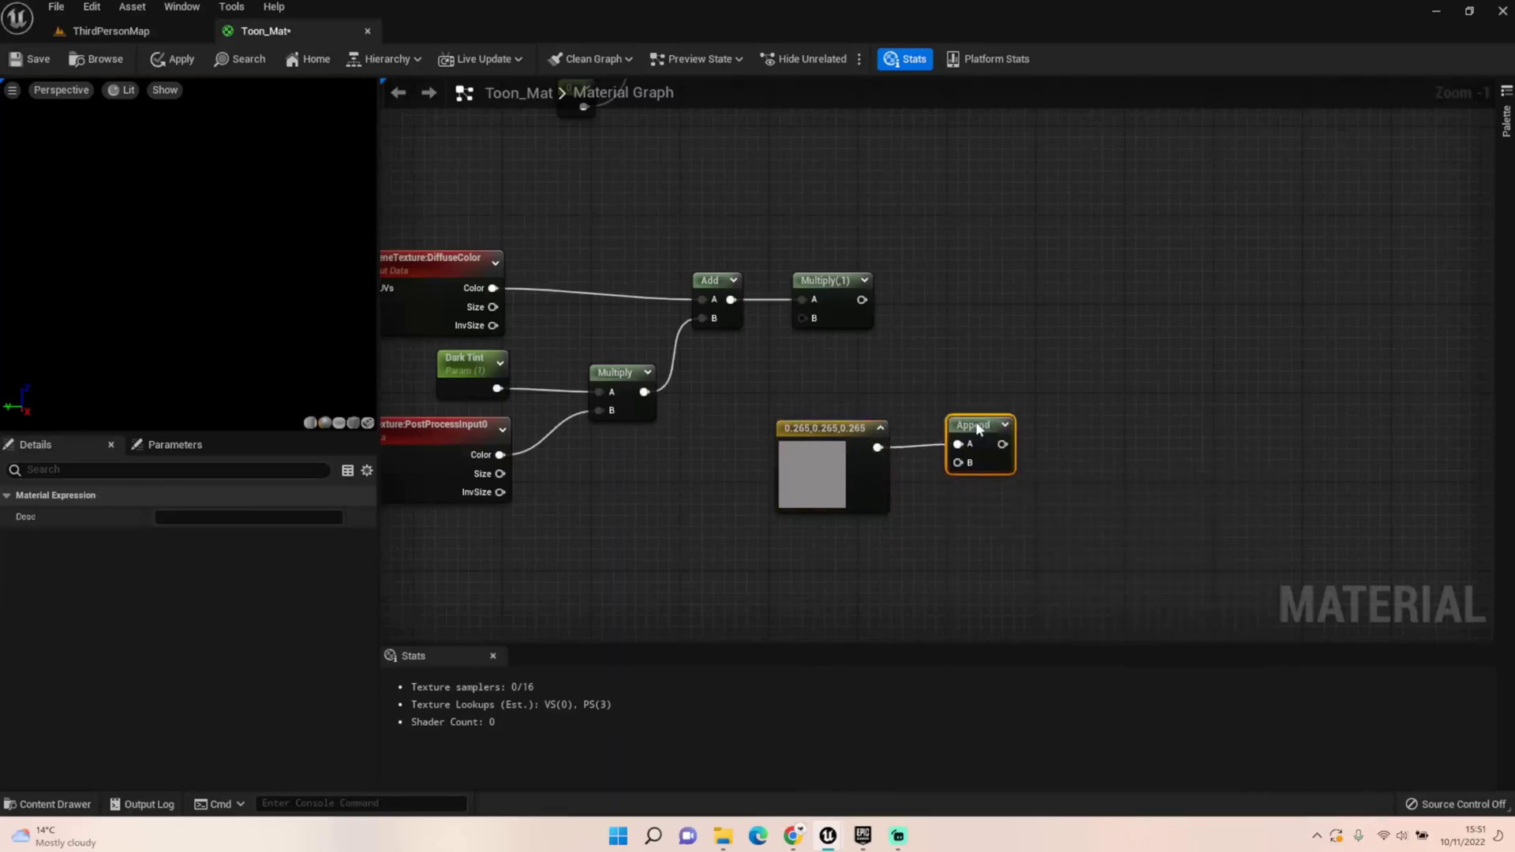
left_click(852, 540)
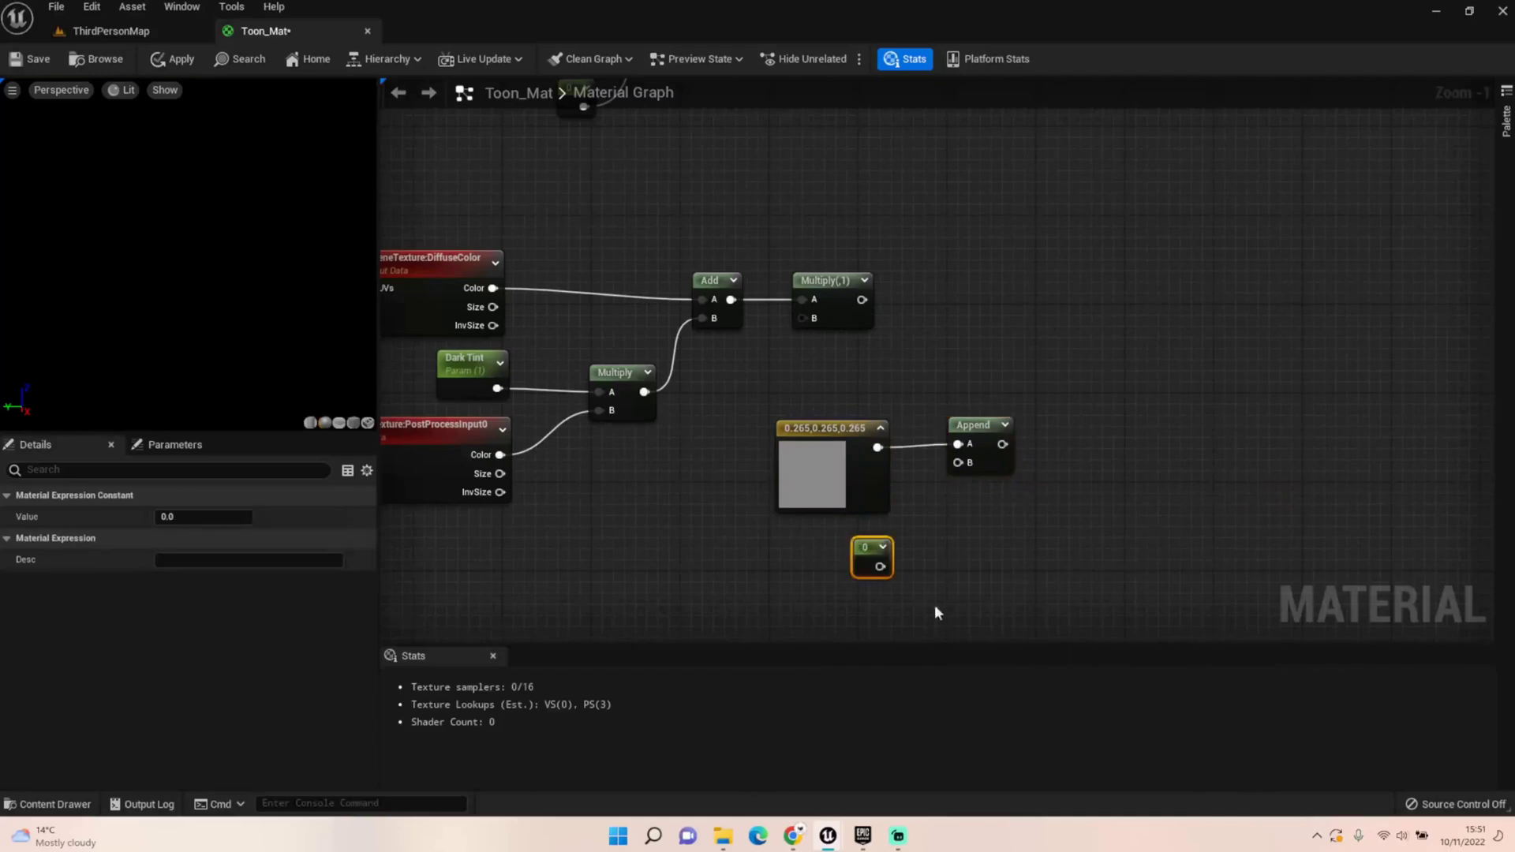
left_click_drag(880, 566, 958, 462)
Move the vector, Constant and Append nodes below the Dark Tint group and connect Append to the second Multiply's B input
left_click_drag(751, 414, 1001, 576)
left_click_drag(824, 448, 584, 511)
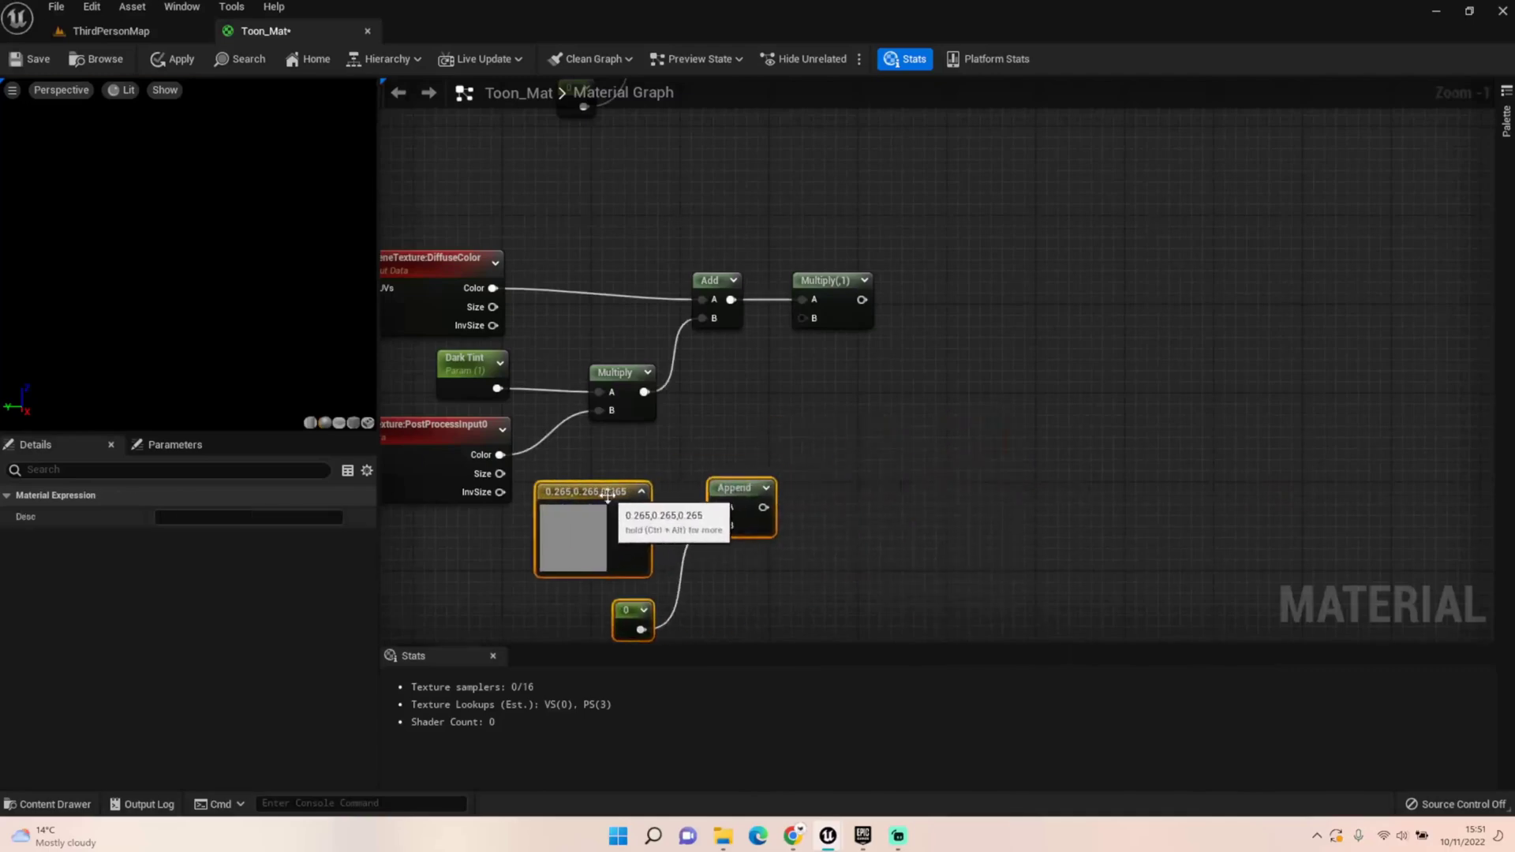
left_click_drag(767, 512, 806, 321)
Connect the Dark Tint group's final Multiply output to the If node's A < B input
right_click_drag(879, 334, 853, 541)
scroll(870, 459, "down", 2)
scroll(871, 466, "down", 1)
right_click_drag(877, 419, 811, 460)
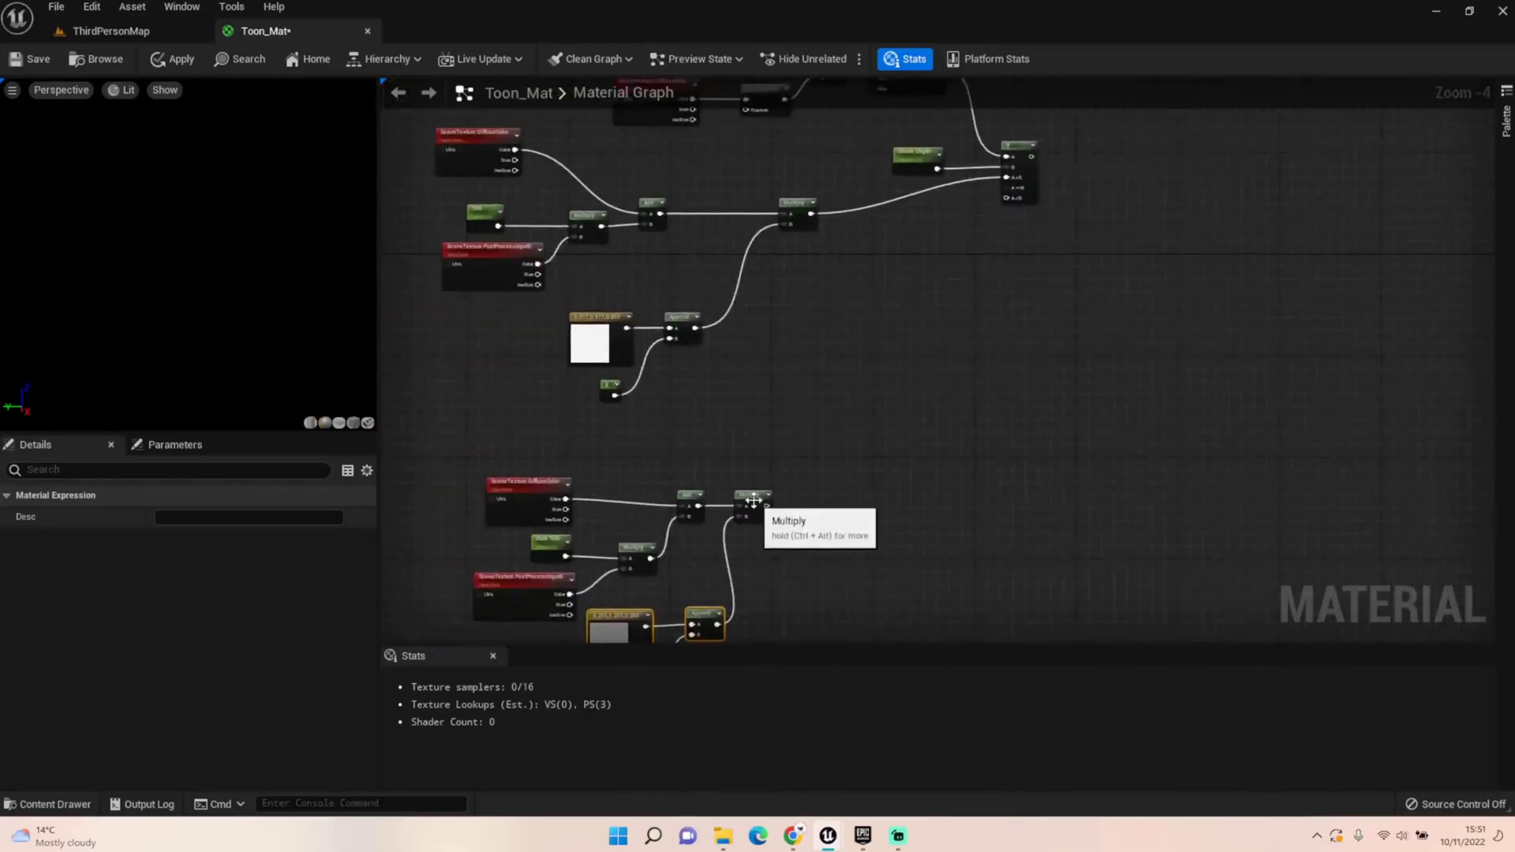
left_click_drag(765, 505, 1007, 198)
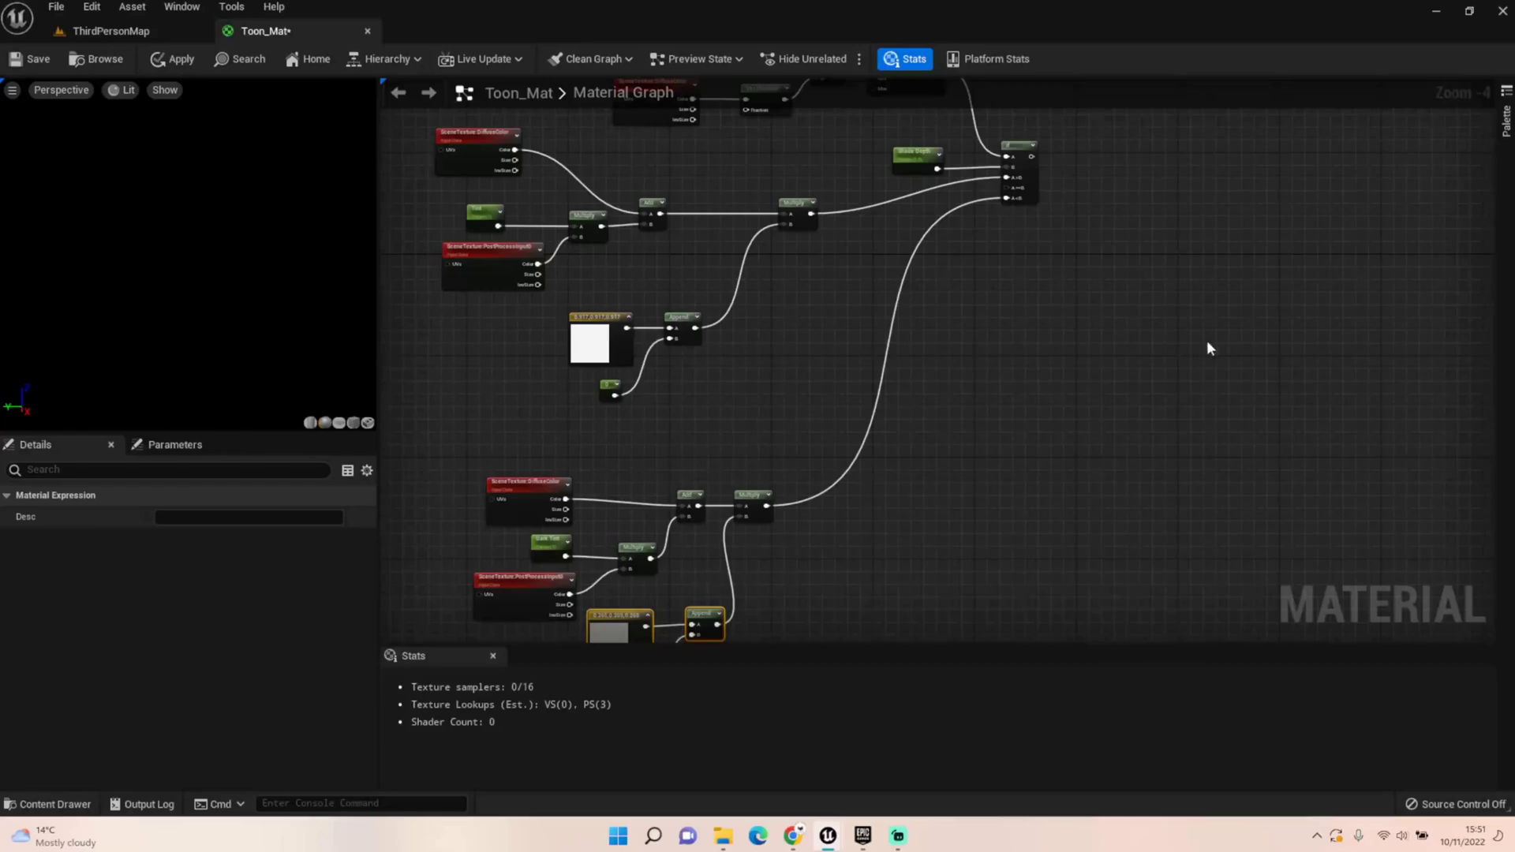
Duplicate the topmost PostProcessInput0 and DiffuseColor scene textures into the empty space beyond the If node's output
right_click_drag(1207, 344, 792, 500)
right_click_drag(1018, 378, 892, 408)
scroll(647, 355, "up", 2)
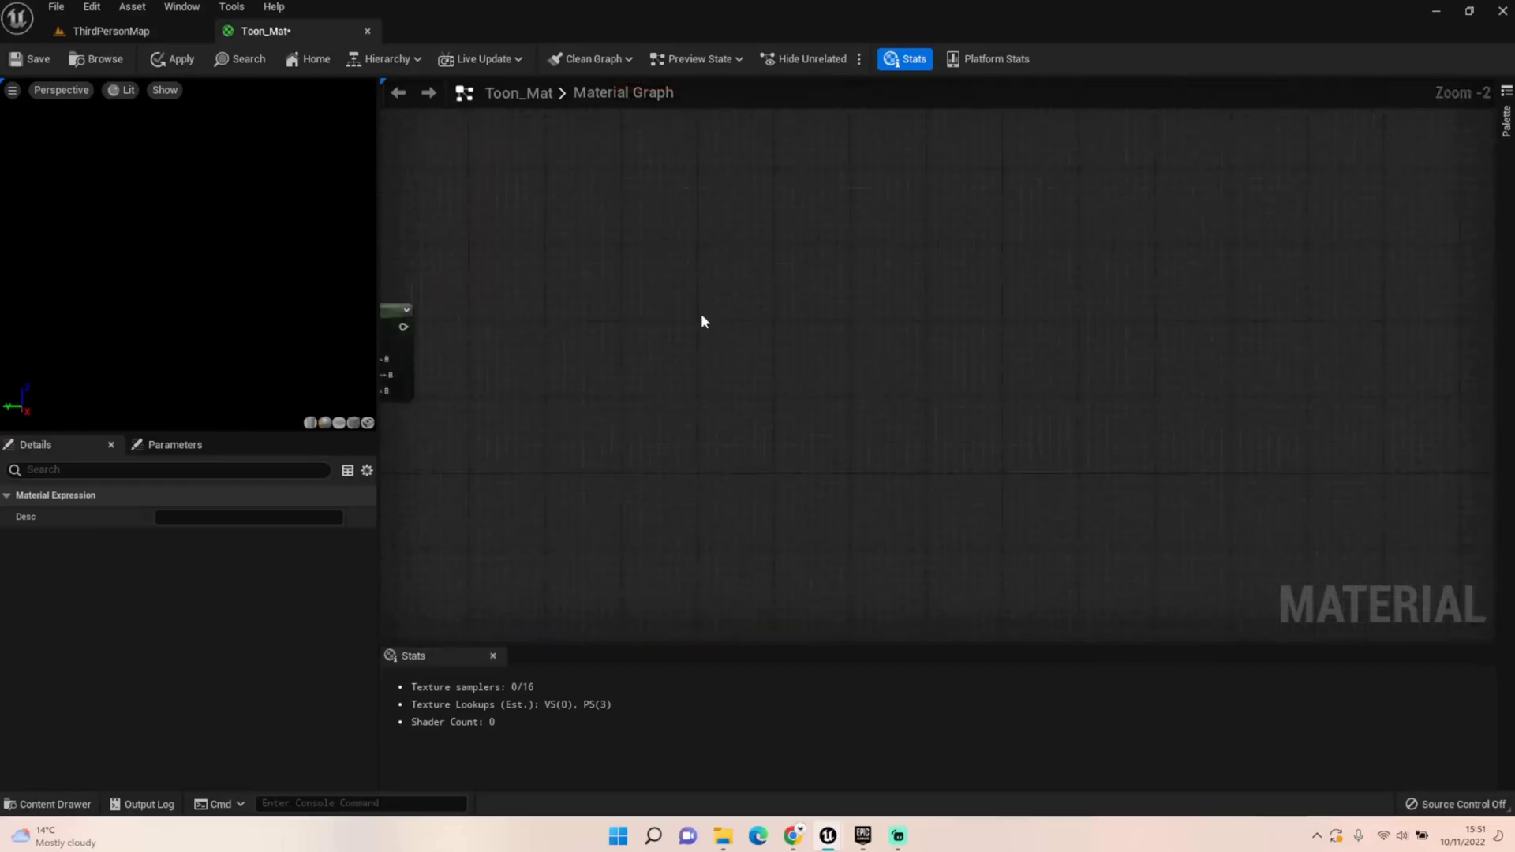
right_click_drag(710, 266, 1056, 325)
scroll(1055, 325, "down", 4)
left_click_drag(696, 255, 803, 315)
right_click_drag(998, 315, 835, 279)
scroll(835, 279, "up", 2)
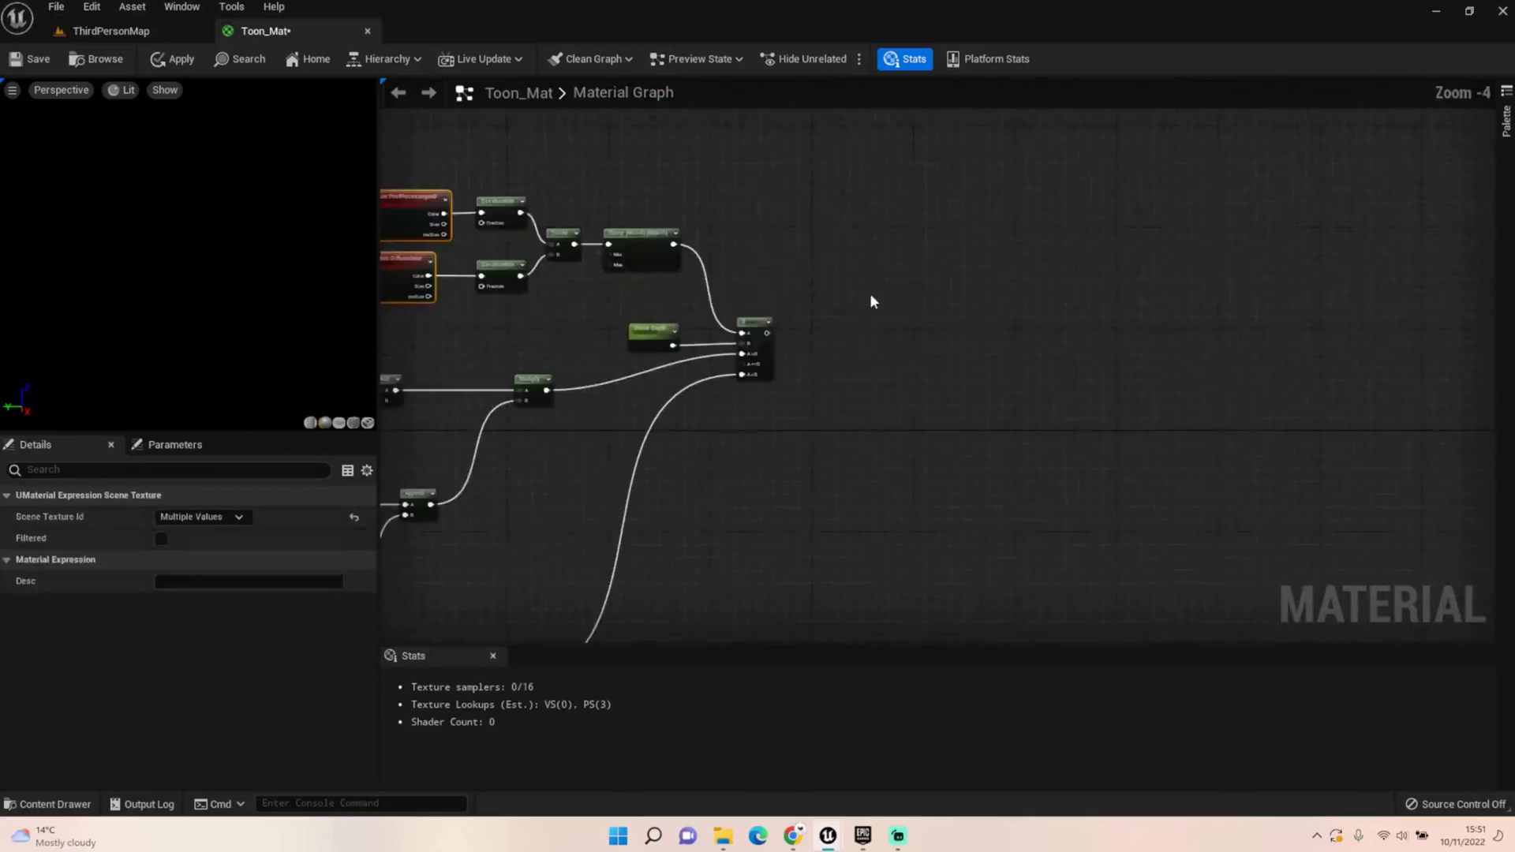
key("ctrl+v")
left_click_drag(912, 304, 900, 248)
right_click_drag(992, 249, 886, 277)
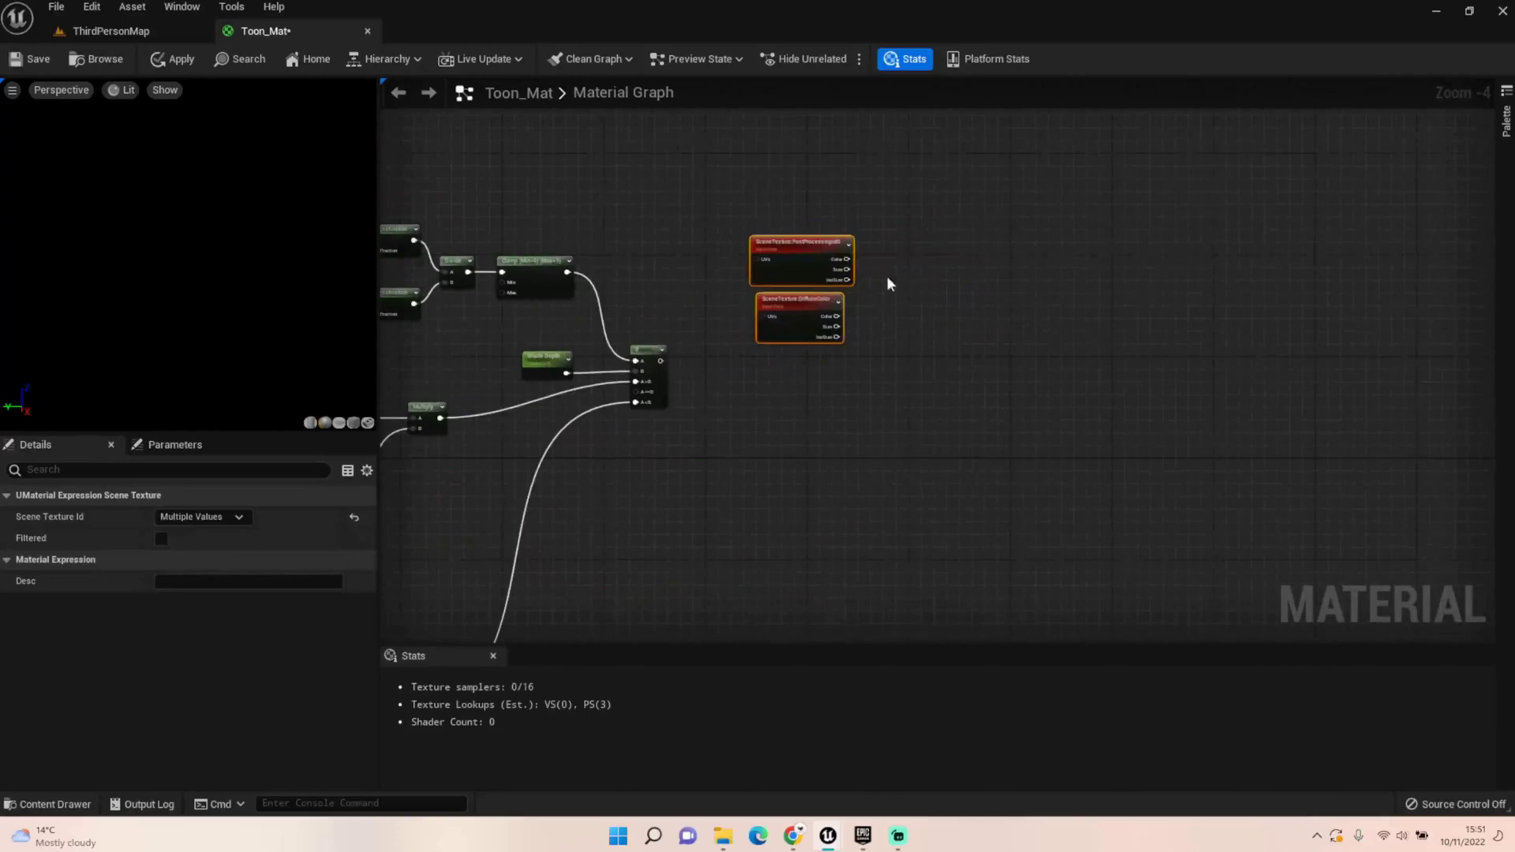
Move the newly pasted DiffuseColor node directly above the pasted PostProcessInput0 node
left_click(885, 276)
left_click(779, 239)
left_click(801, 314)
left_click_drag(801, 314, 794, 205)
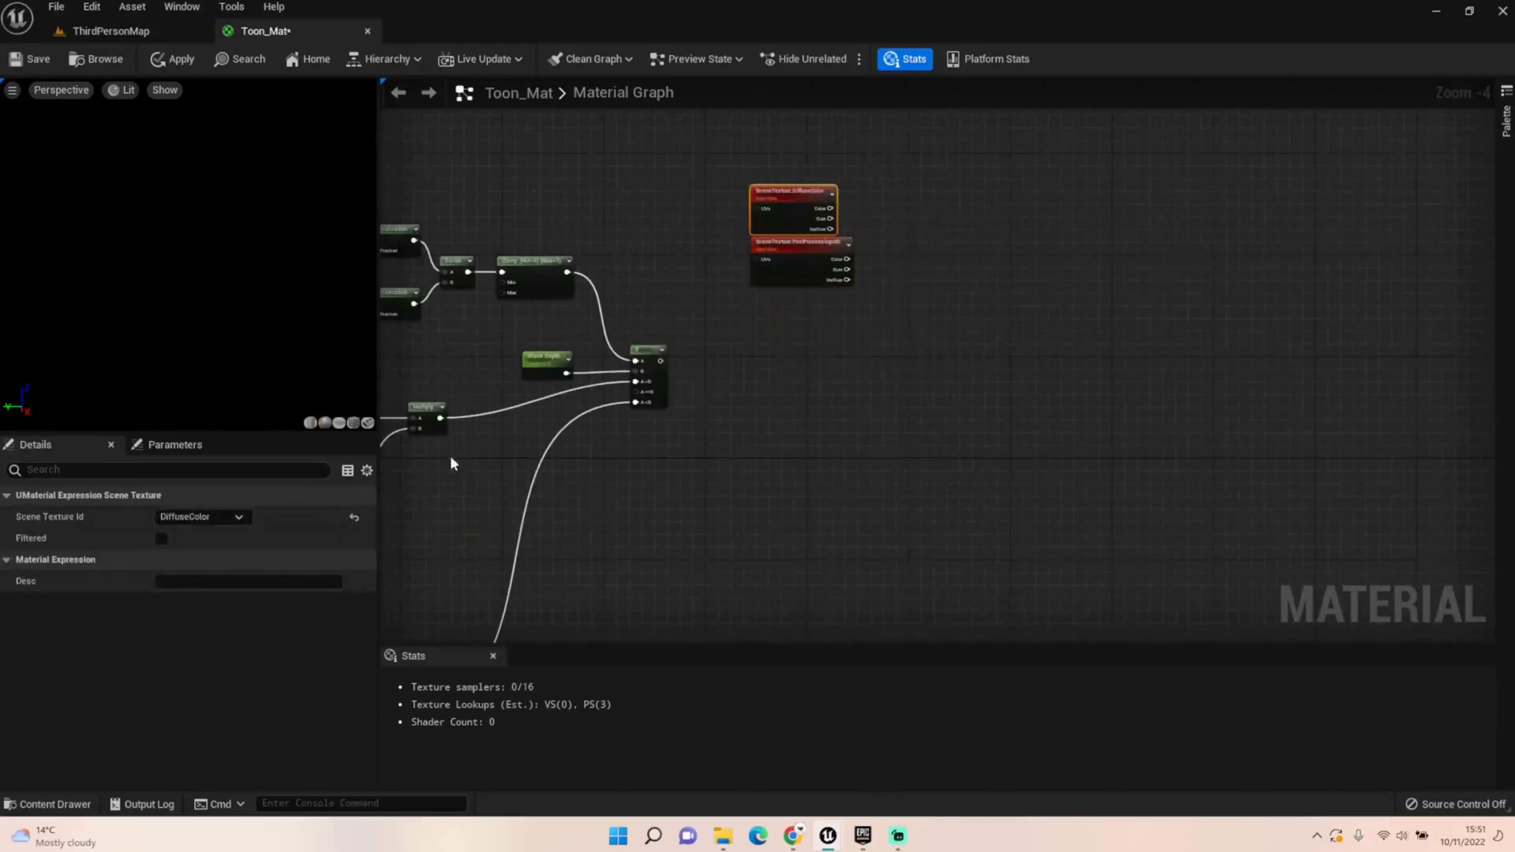
Change the upper pasted scene texture to SceneDepth and divide its Color by the PostProcessInput0 Color in a new Divide node beside them
left_click(235, 518)
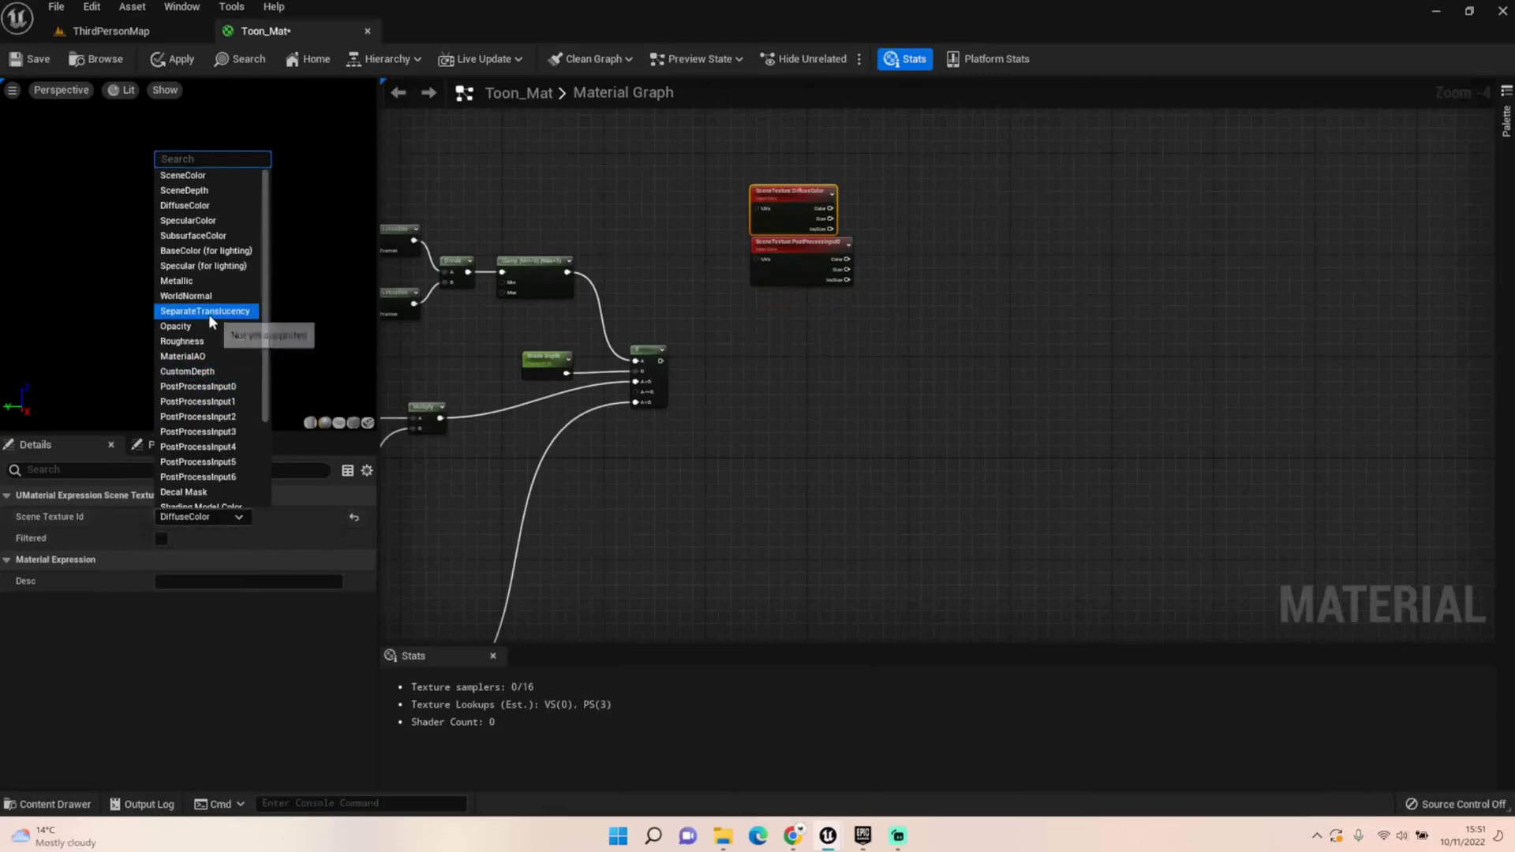
left_click(220, 191)
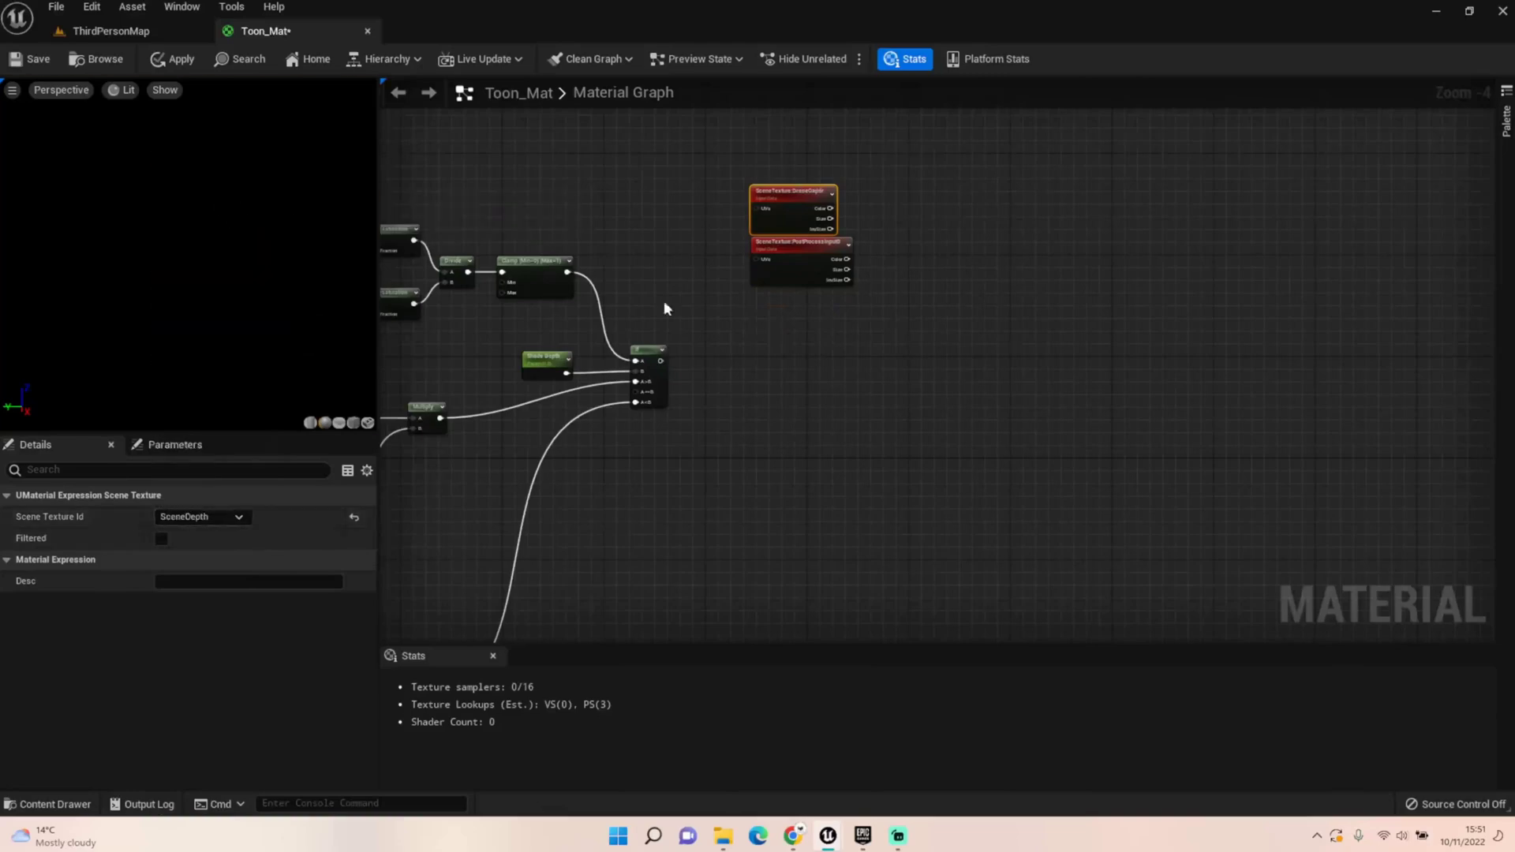
scroll(821, 237, "up", 3)
left_click_drag(683, 250, 840, 314)
type("Divis")
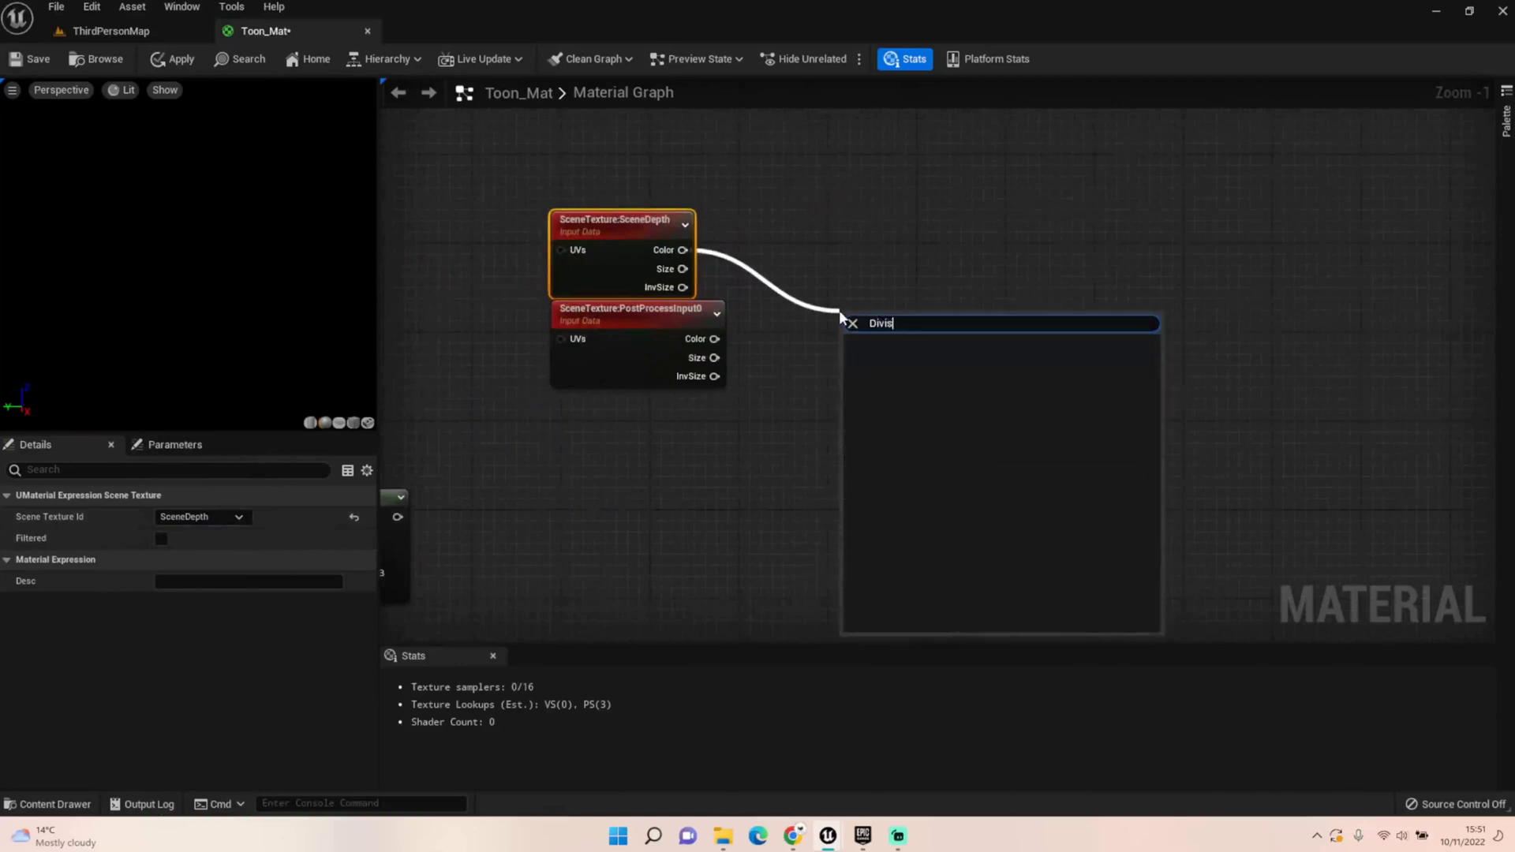
key("Return")
left_click_drag(714, 339, 850, 371)
left_click_drag(876, 347, 797, 286)
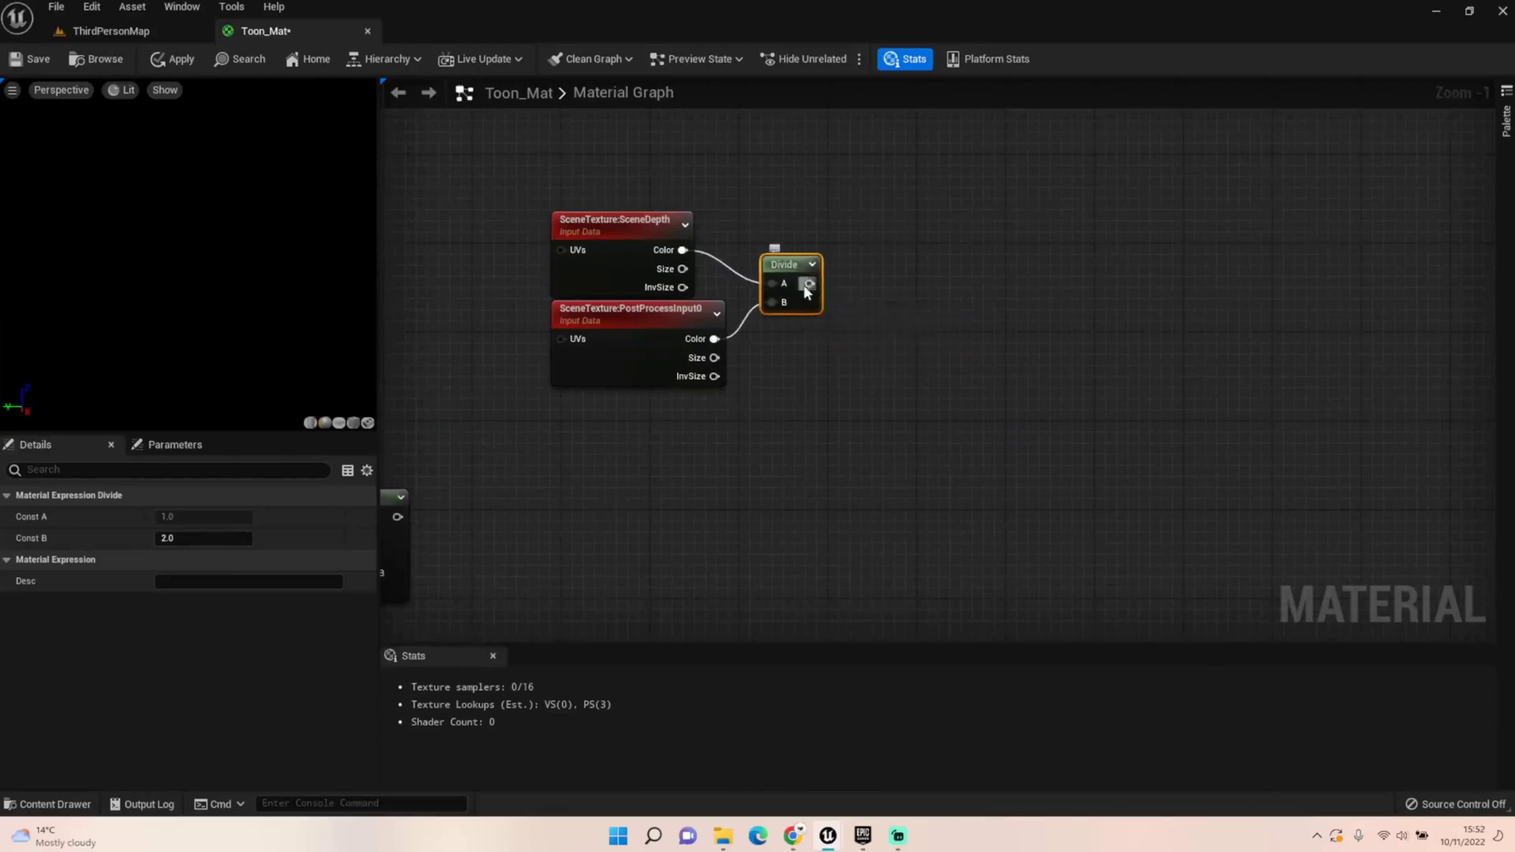
Feed the new Divide output into a Desaturation node placed directly beside it
left_click_drag(807, 284, 892, 312)
type("desat")
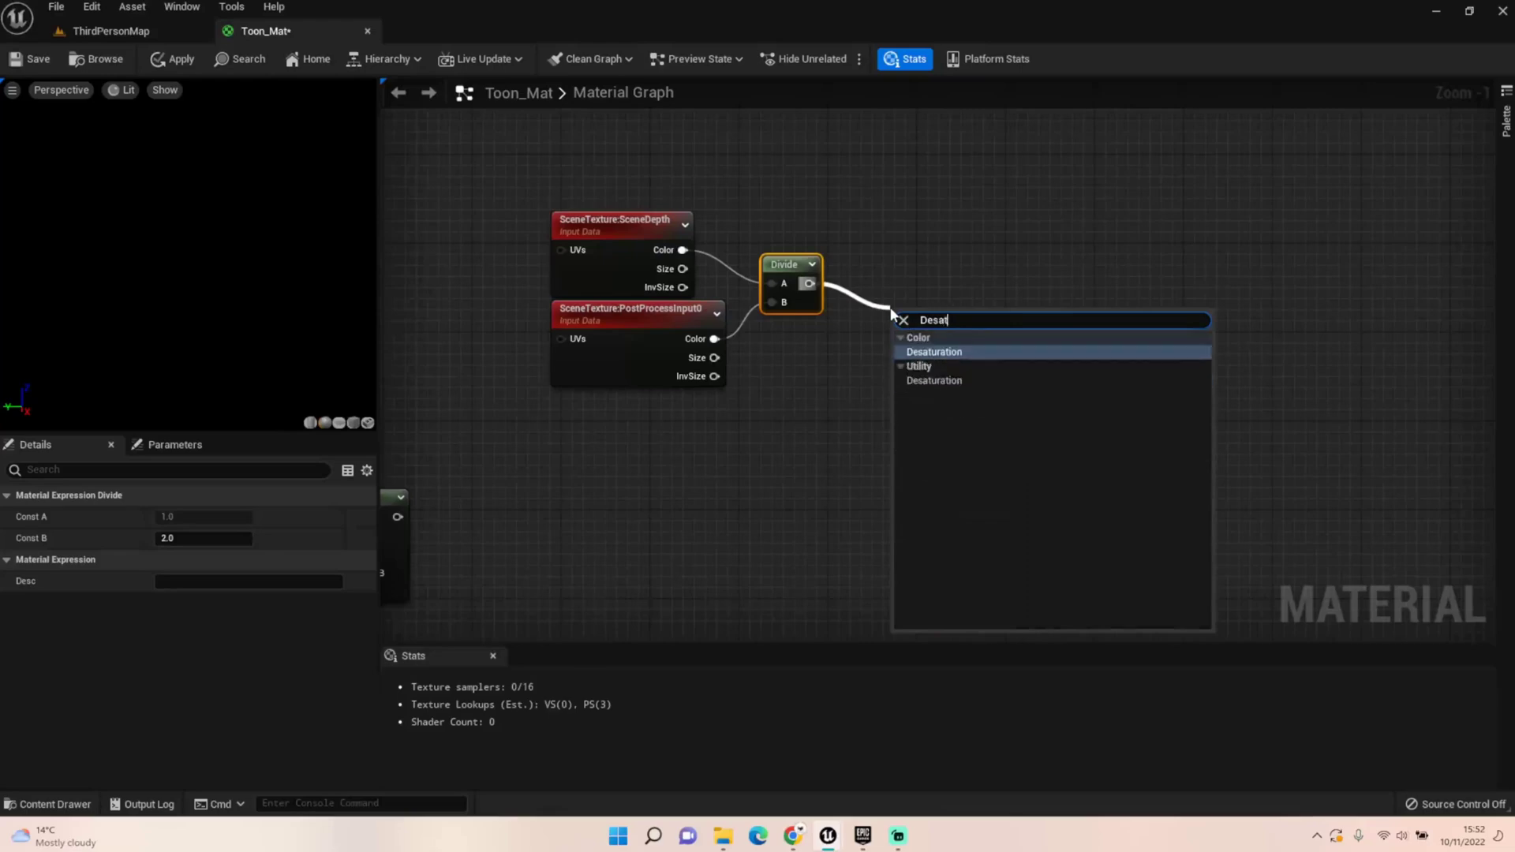
key("Return")
left_click_drag(914, 320, 873, 267)
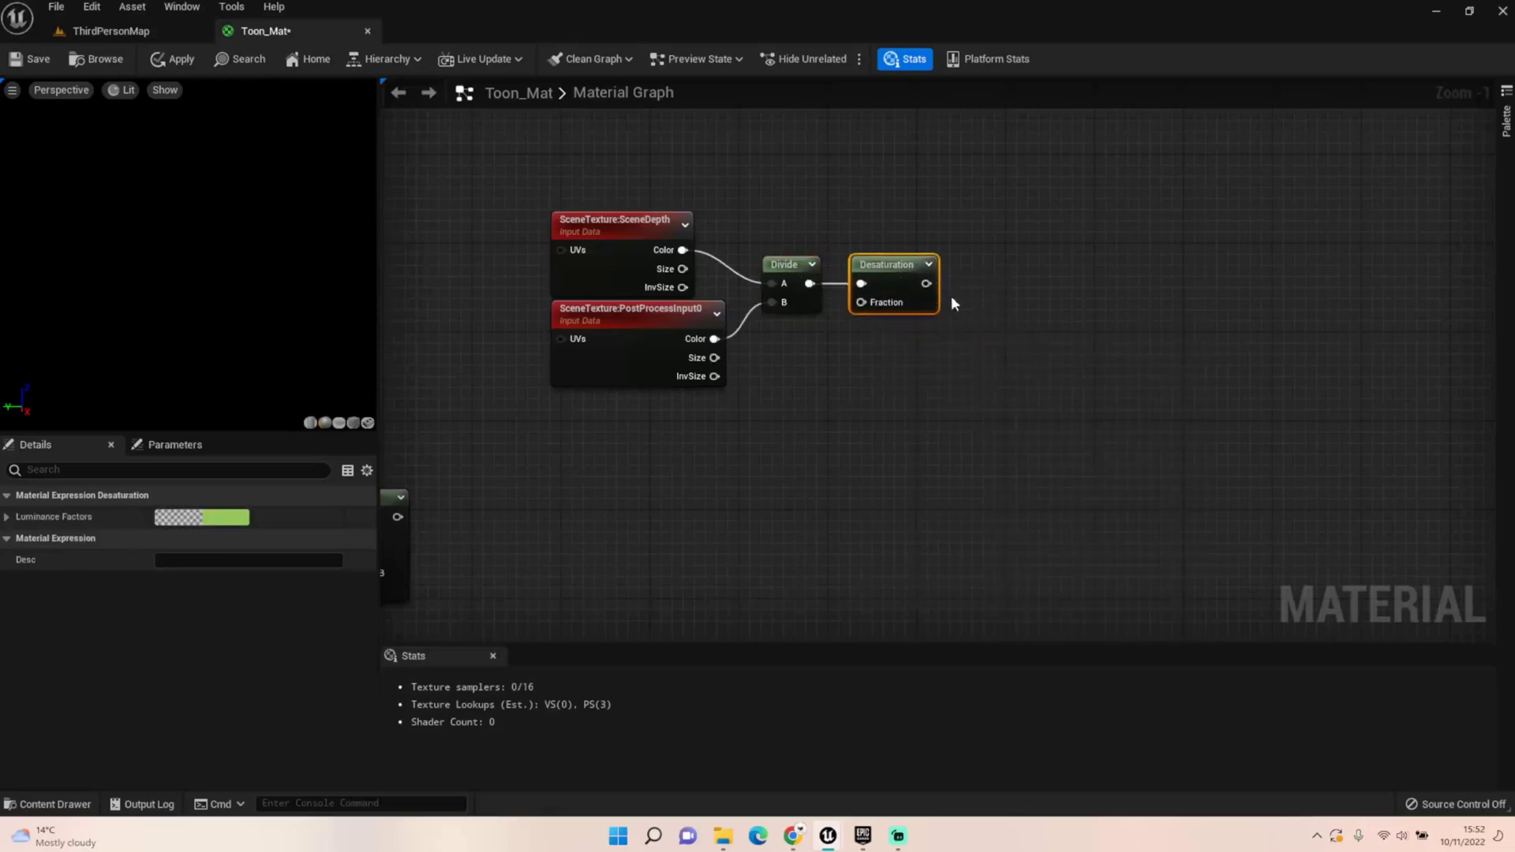
Add a second If node with the Desaturation output connected to its A input
left_click_drag(925, 284, 1064, 385)
type("if")
key("Return")
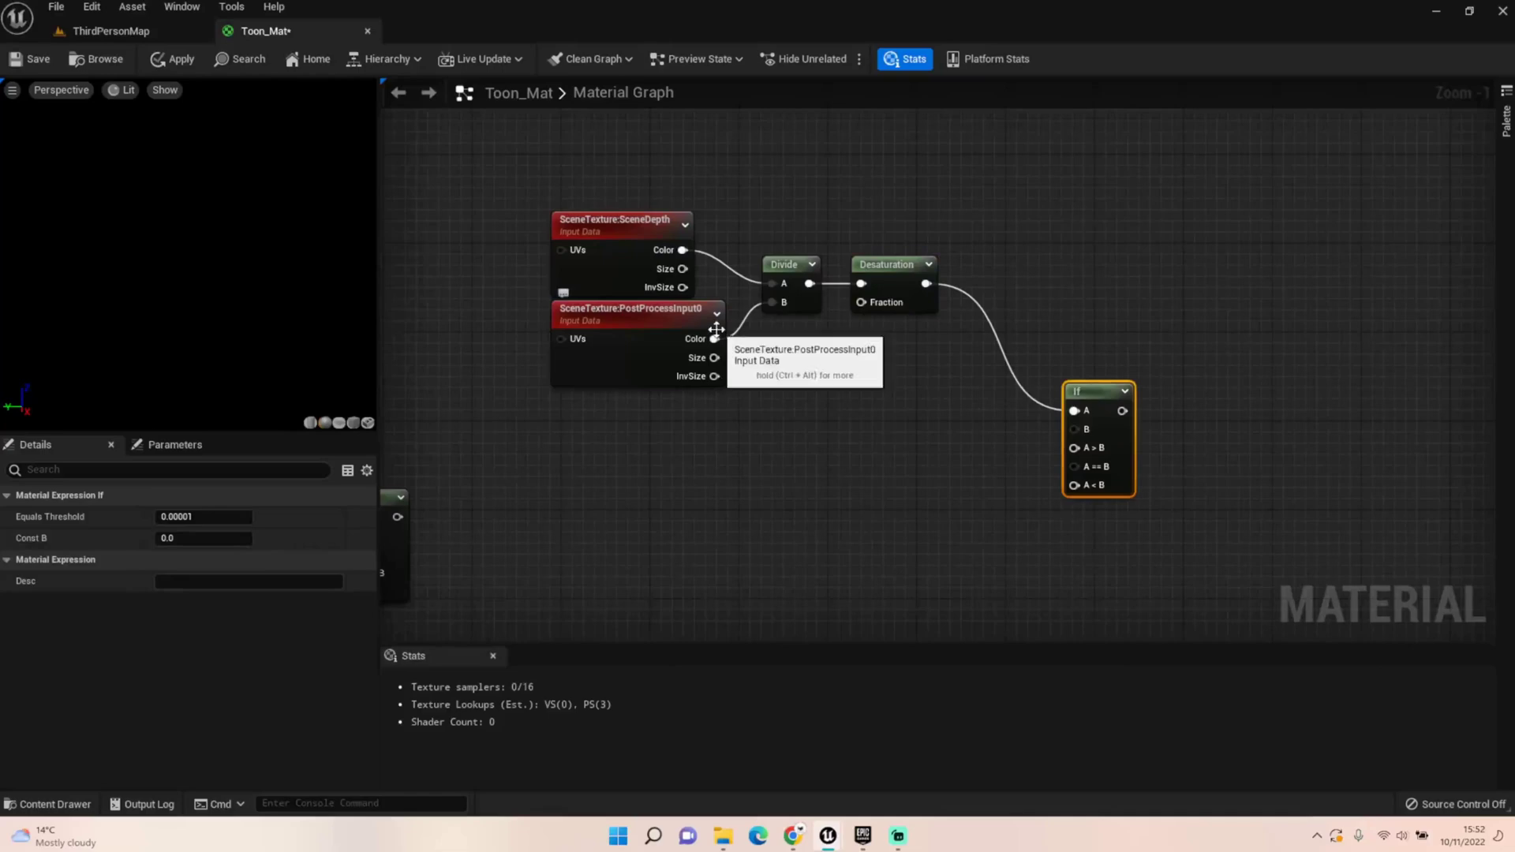
Move PostProcessInput0 lower and reroute its Color from Divide's B to the new If node's A > B and A == B inputs
left_click_drag(664, 327, 641, 514)
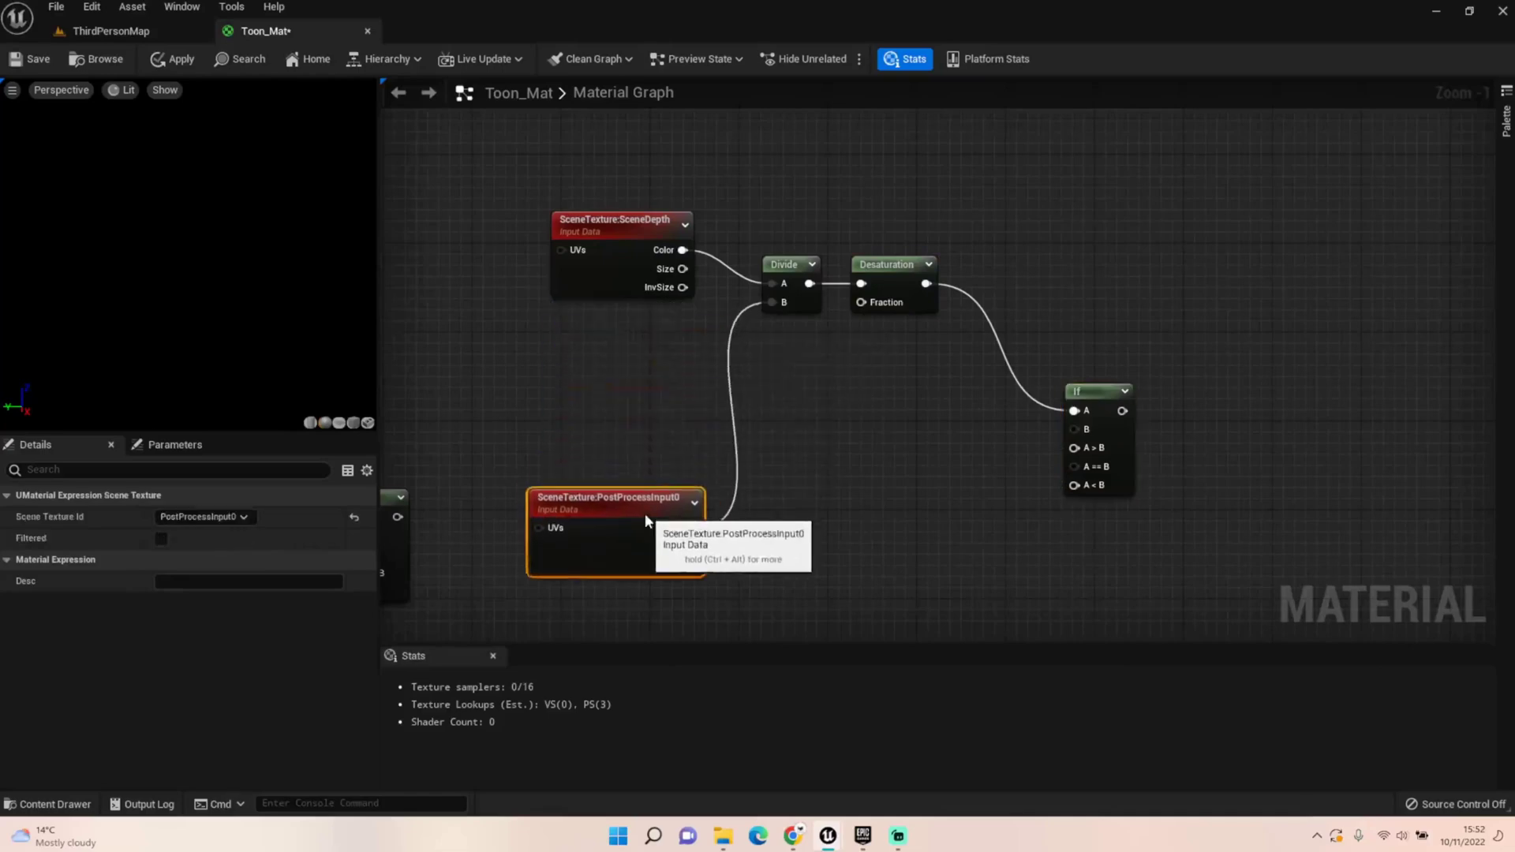
left_click_drag(772, 302, 1070, 447, "ctrl")
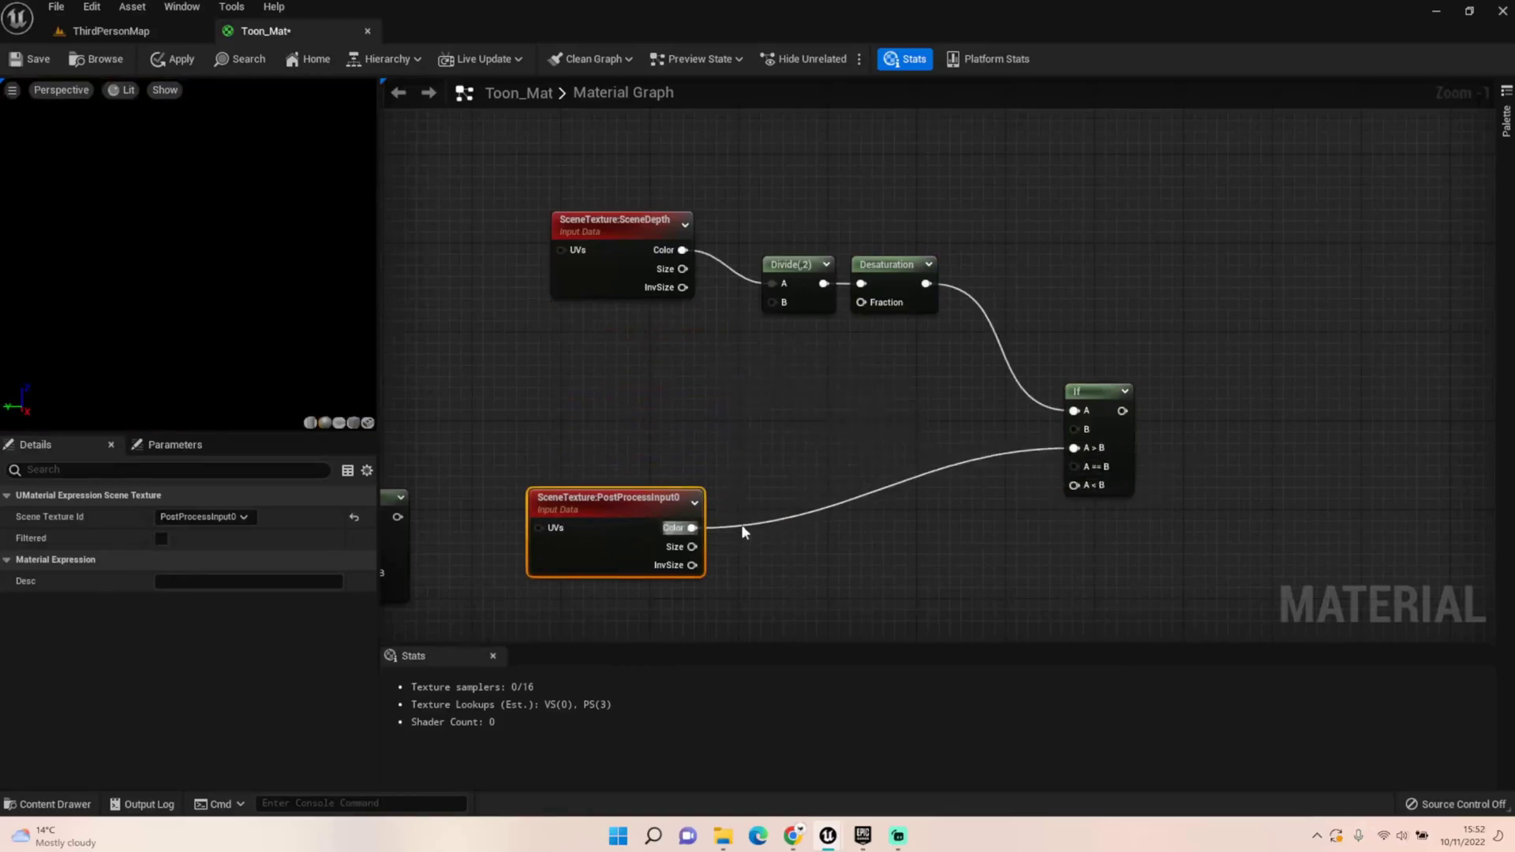
left_click_drag(698, 527, 1074, 467)
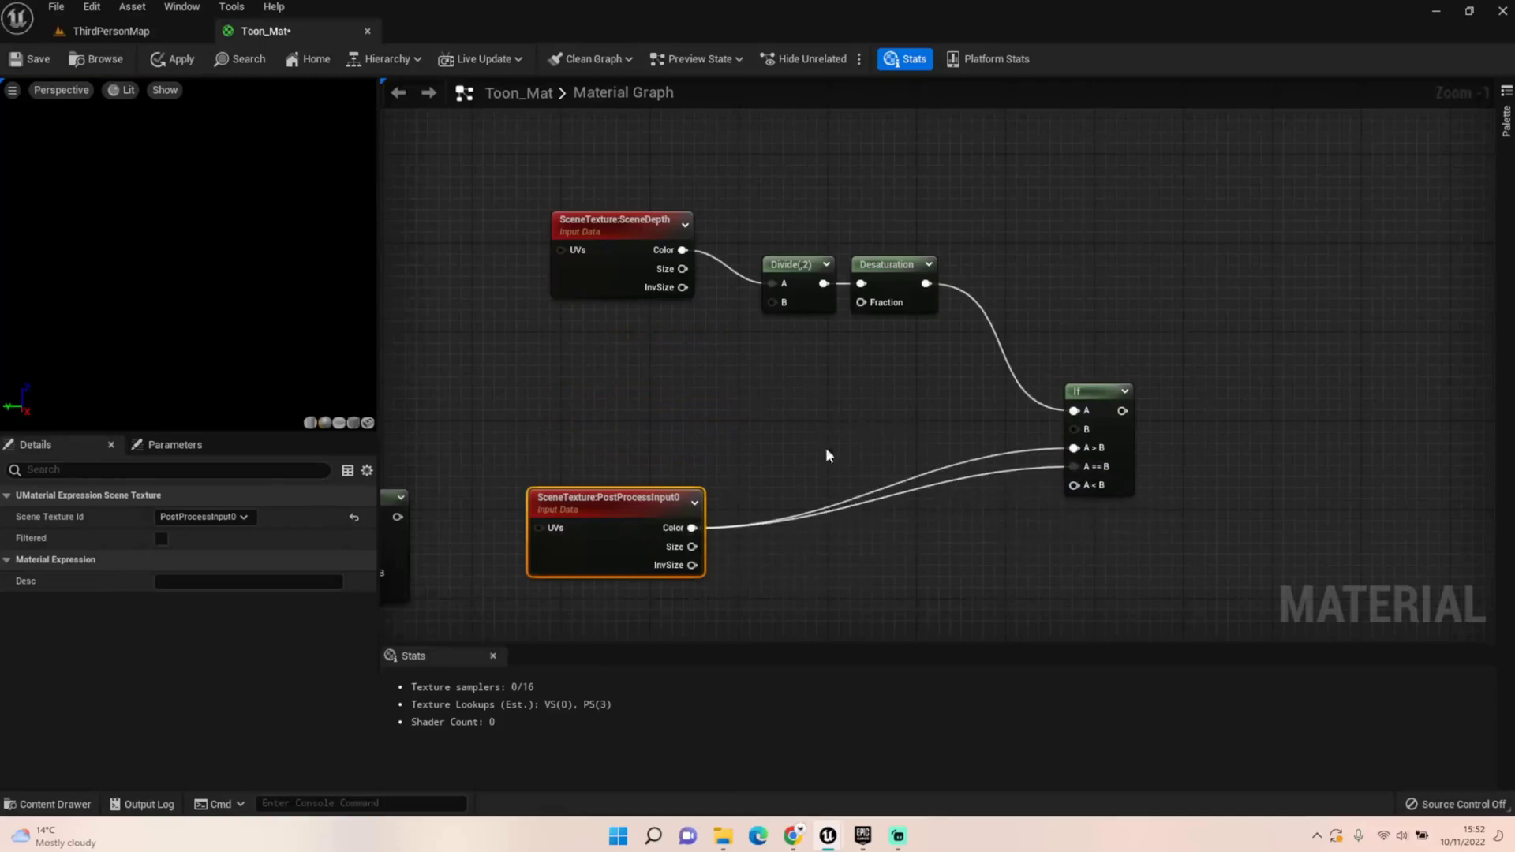
Create a scalar parameter named Effect Distance below the SceneDepth node
left_click(621, 335)
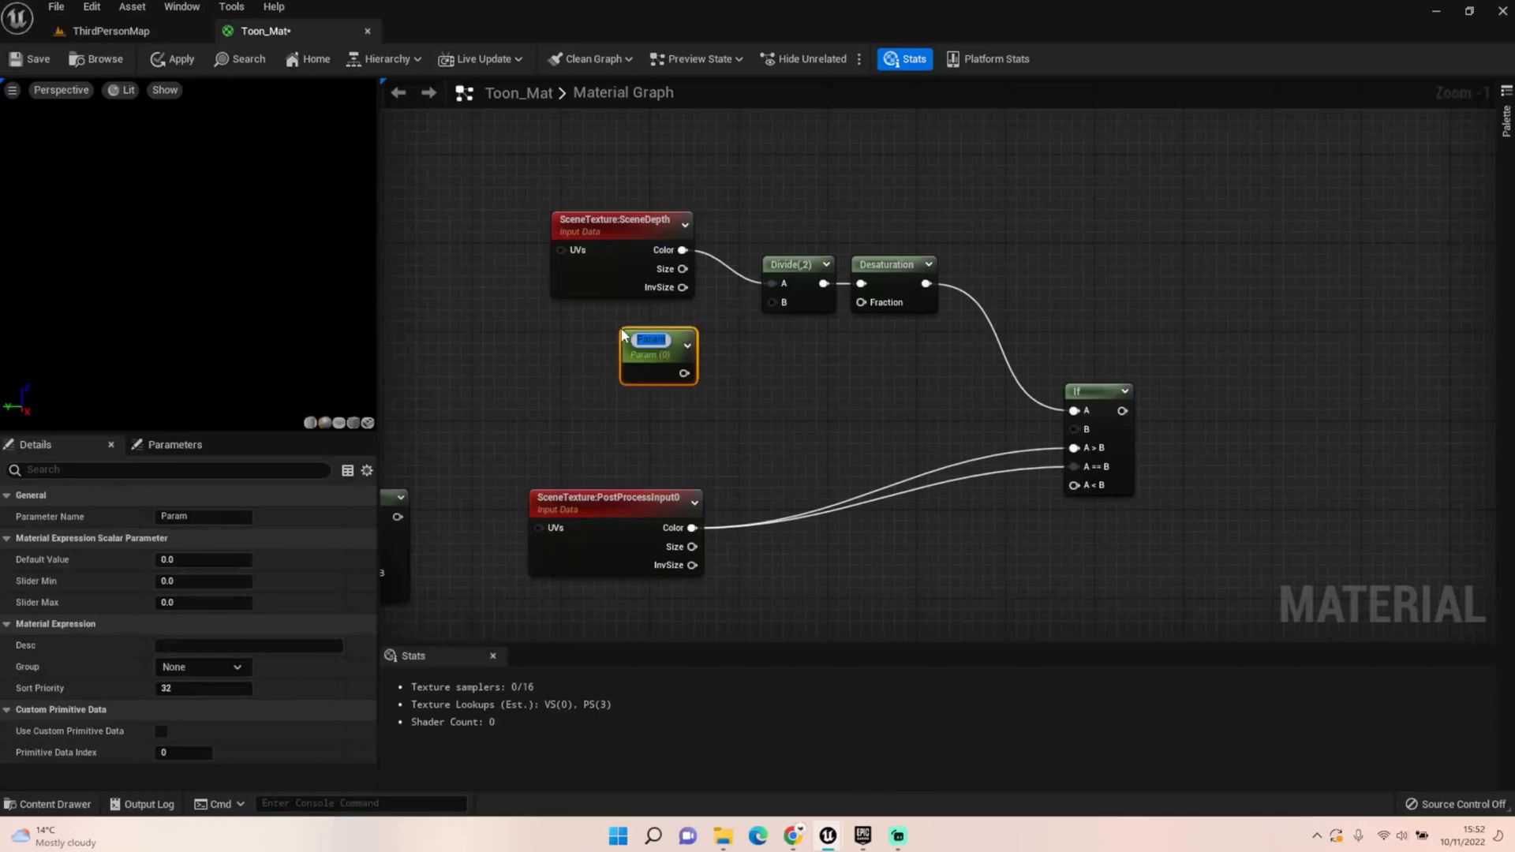
type("Effect Distance")
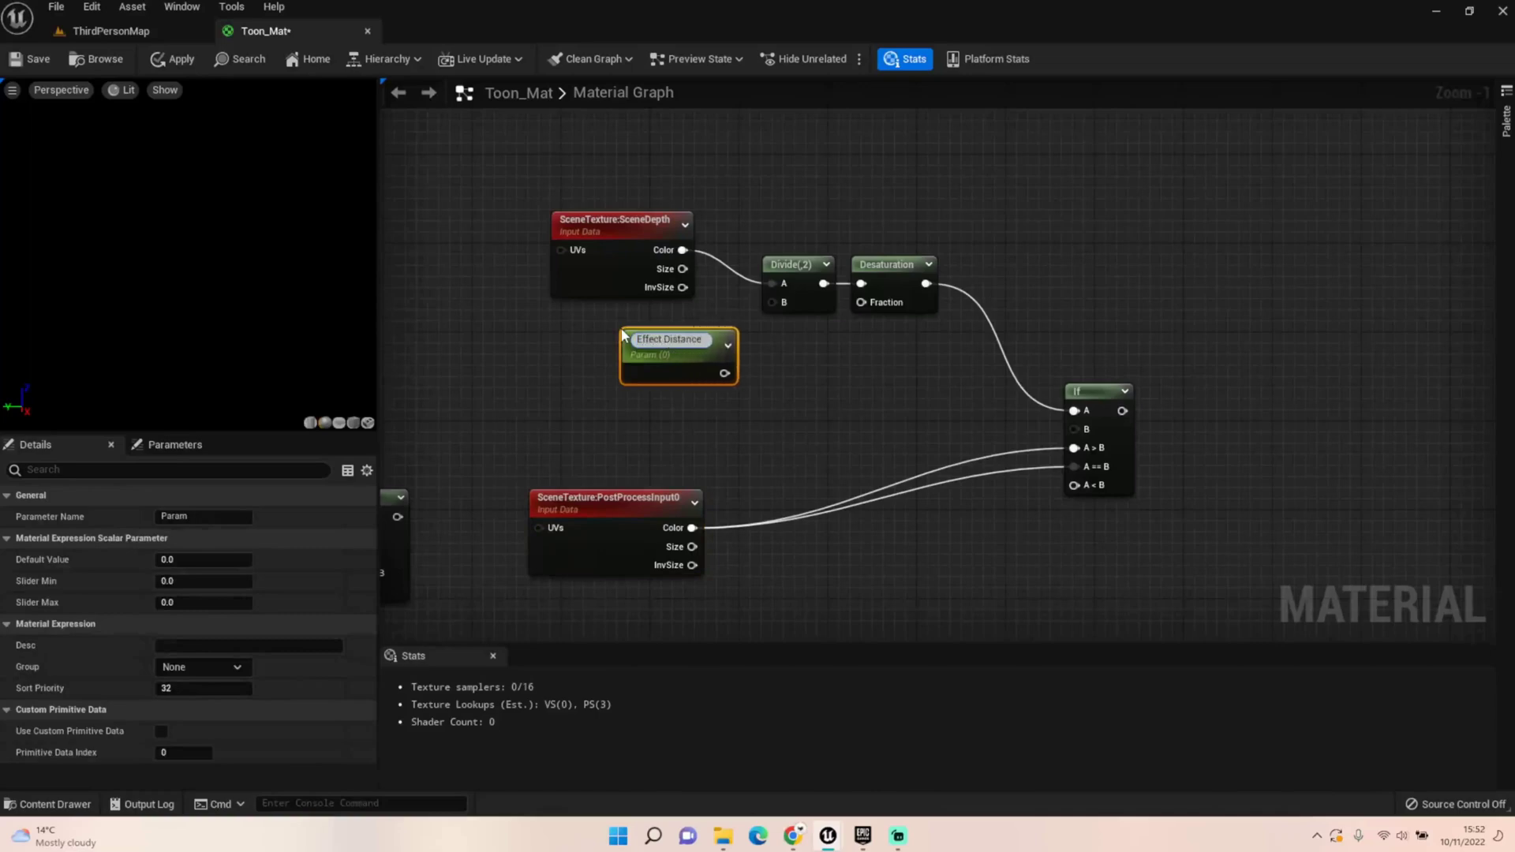
key("Return")
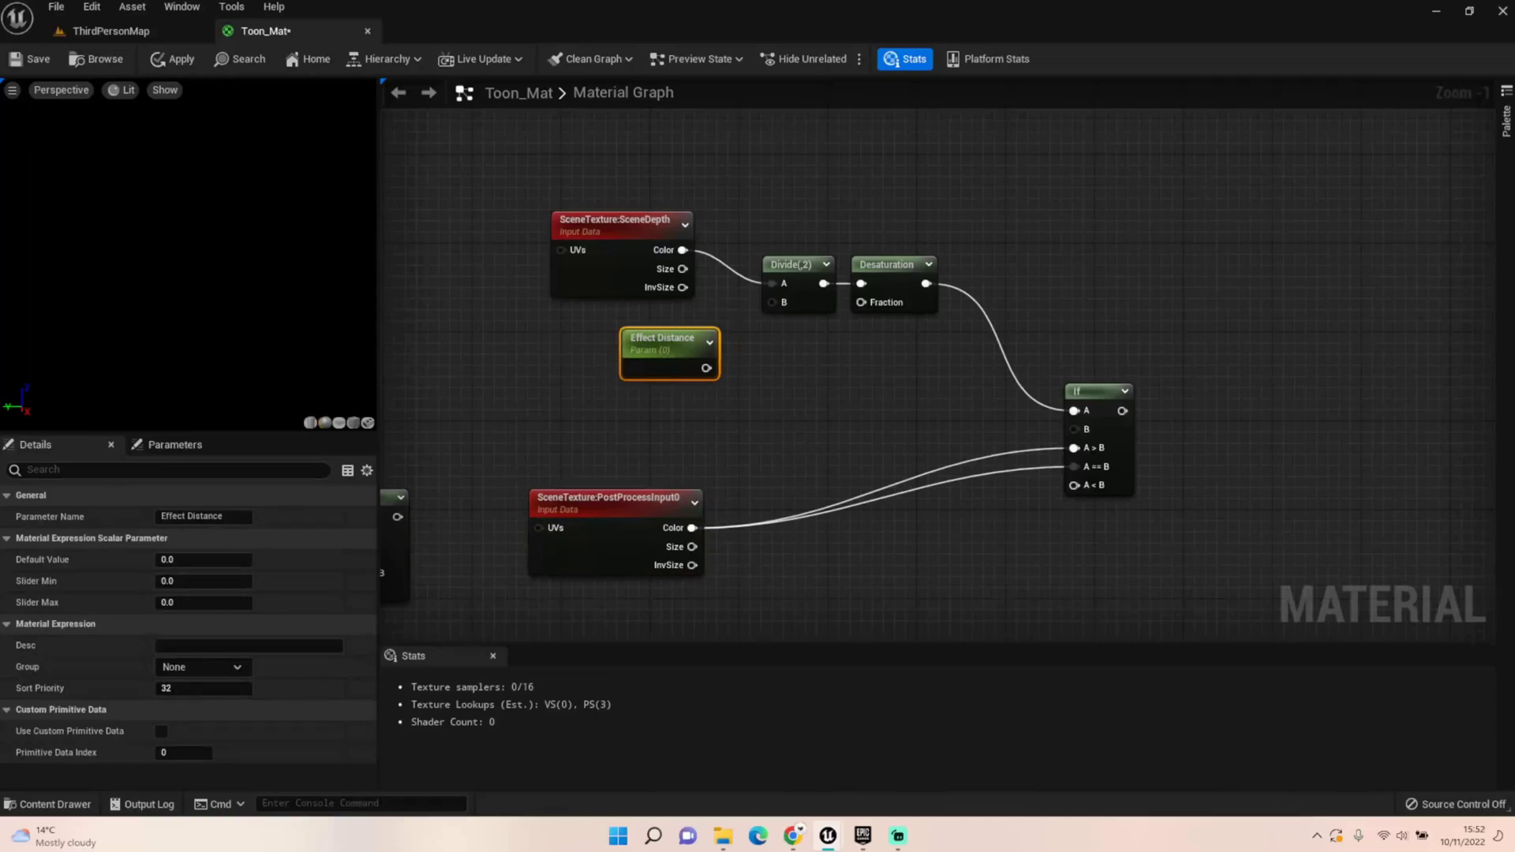
Set Effect Distance's default value to 10000, connect it to Divide's B input, and tuck it directly under SceneDepth
left_click(193, 559)
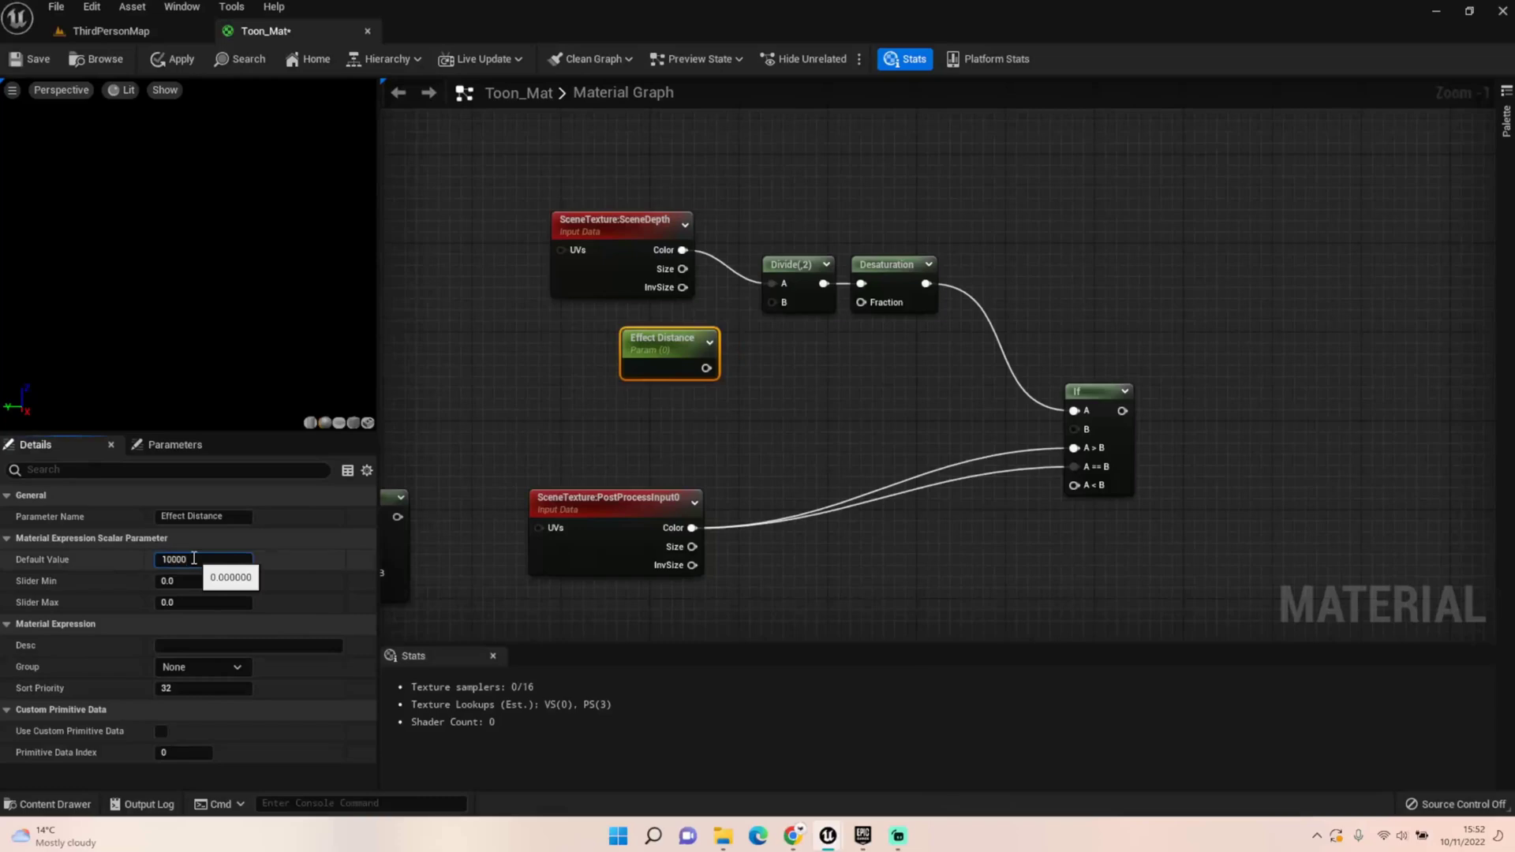
key("Return")
left_click_drag(706, 368, 768, 302)
left_click_drag(659, 341, 632, 323)
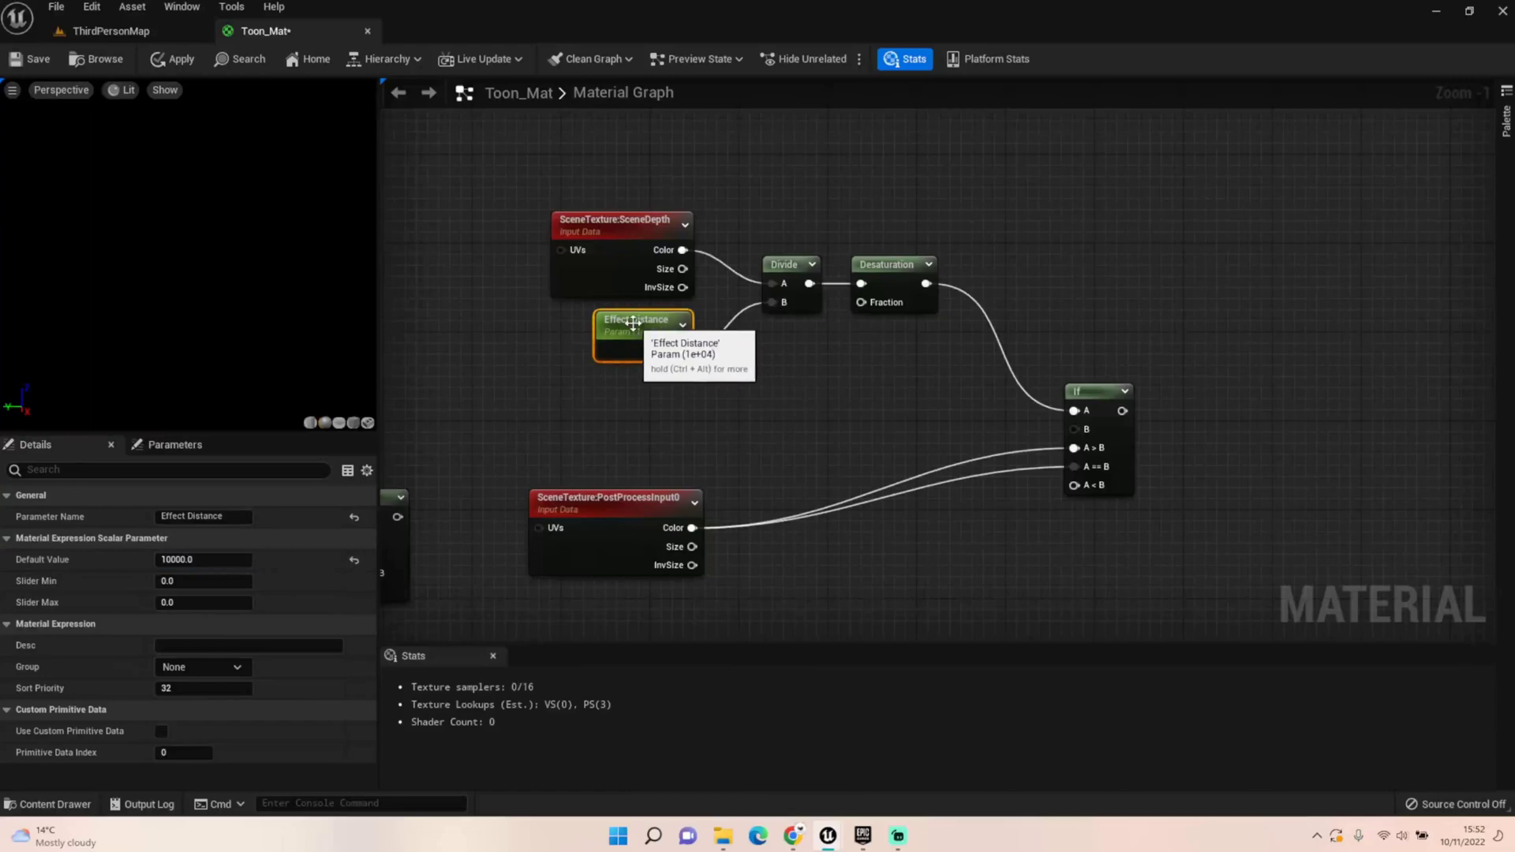
Add a Constant of 1, connect it to the second If node's B input, and place it beneath Desaturation
left_click(836, 384)
left_click(760, 420)
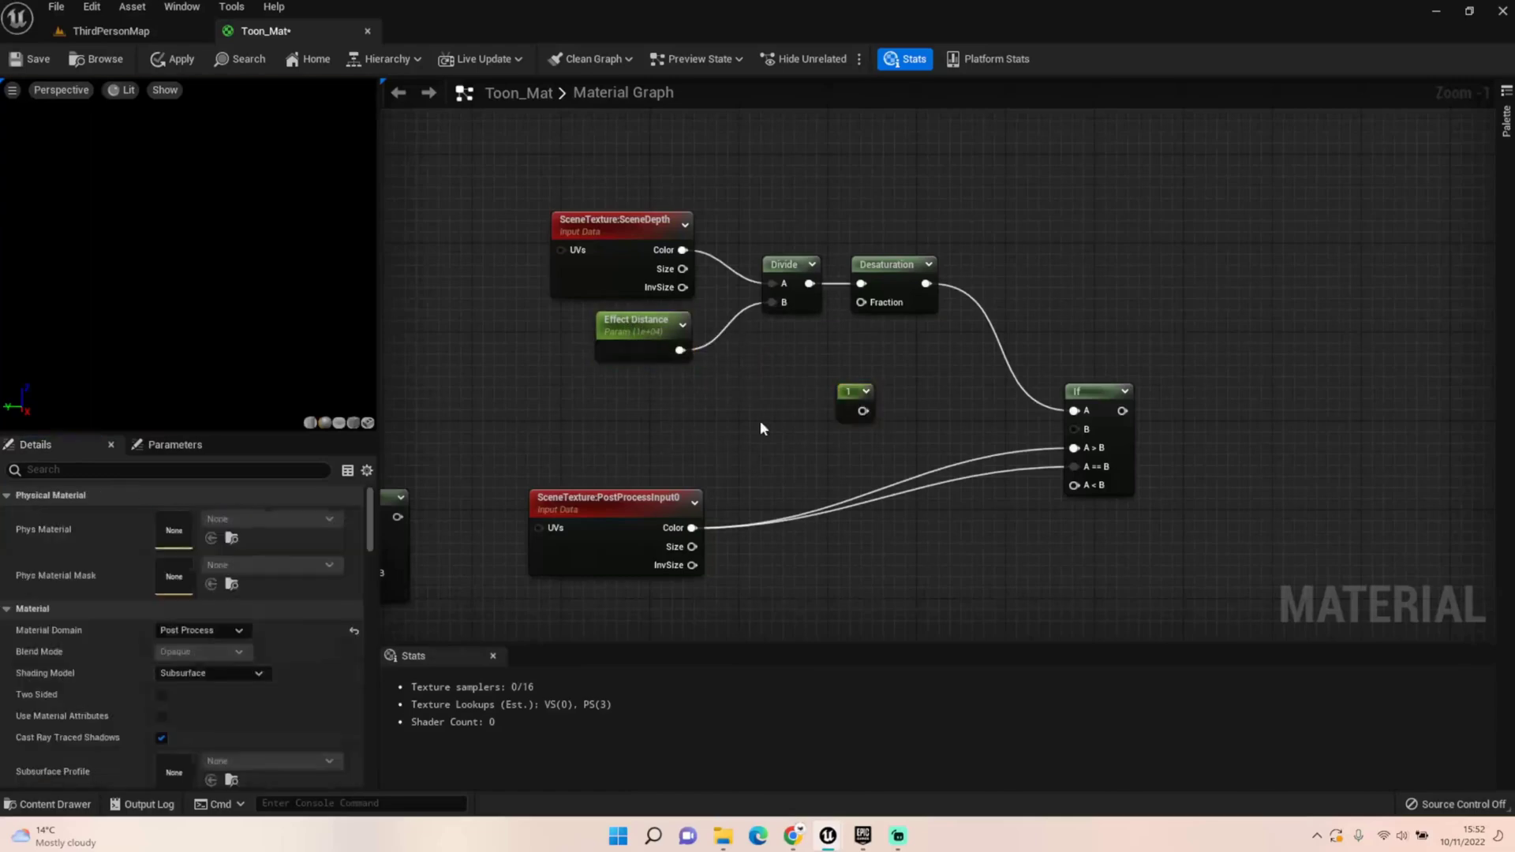
left_click_drag(863, 411, 1074, 428)
left_click_drag(868, 397, 893, 348)
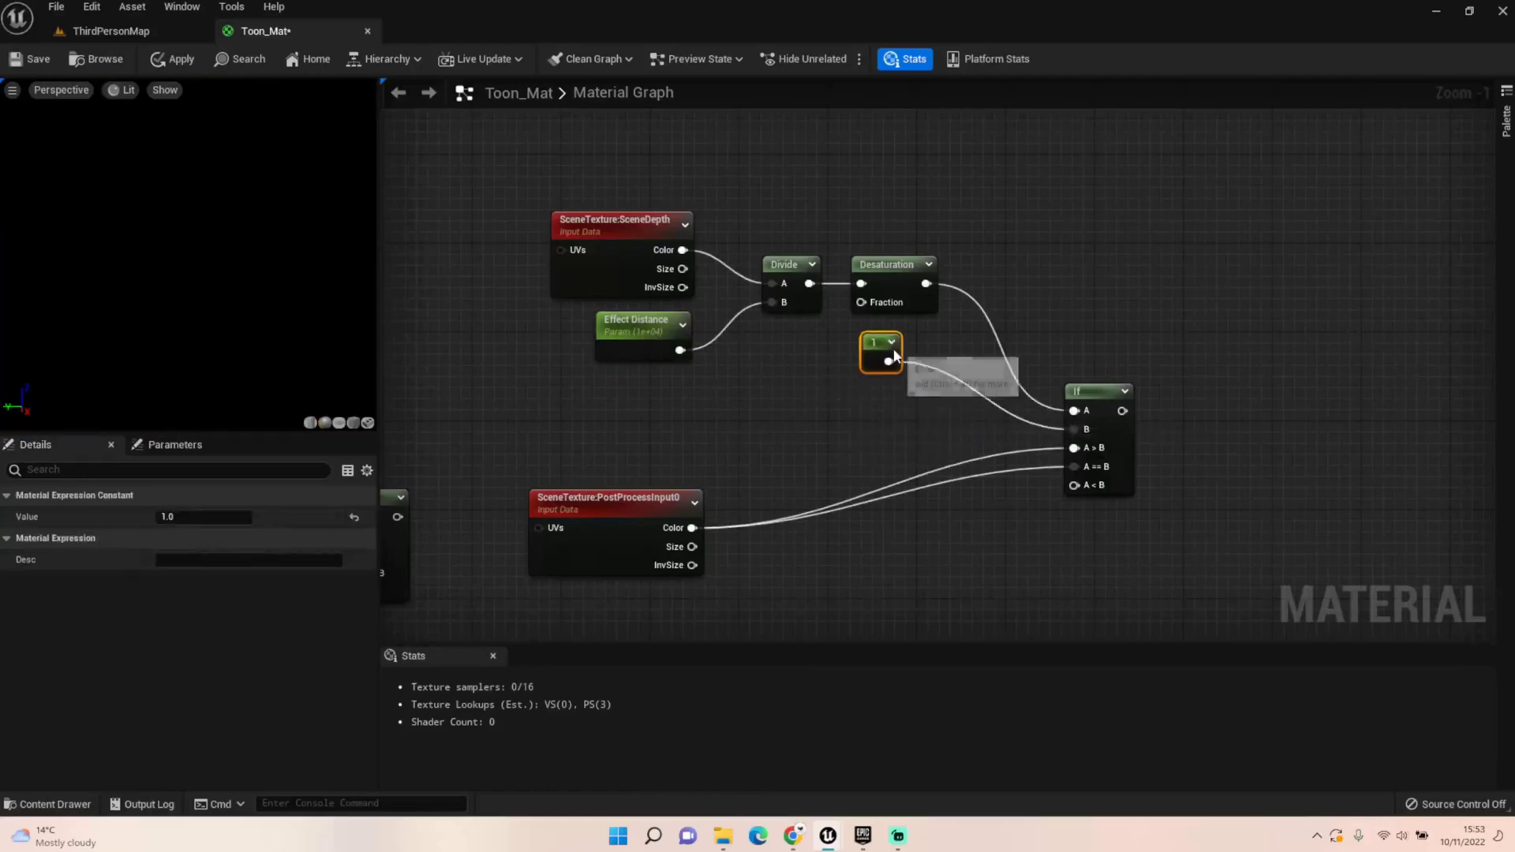
Move PostProcessInput0 under Effect Distance and connect the first If node's output to the second If node's A < B input
left_click_drag(627, 507, 629, 407)
right_click_drag(625, 391, 800, 363)
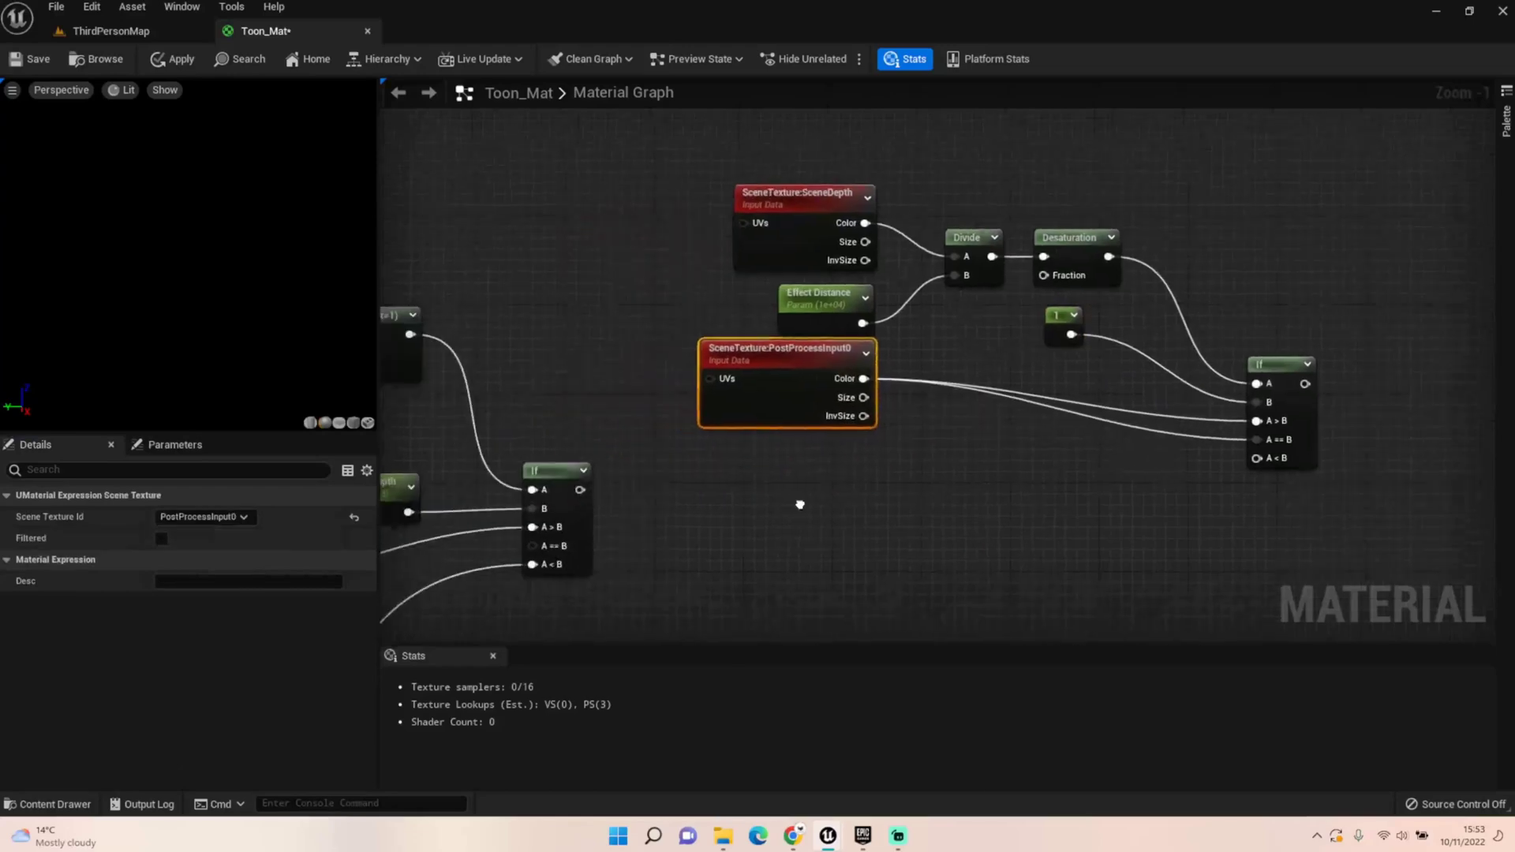
left_click_drag(581, 488, 1256, 459)
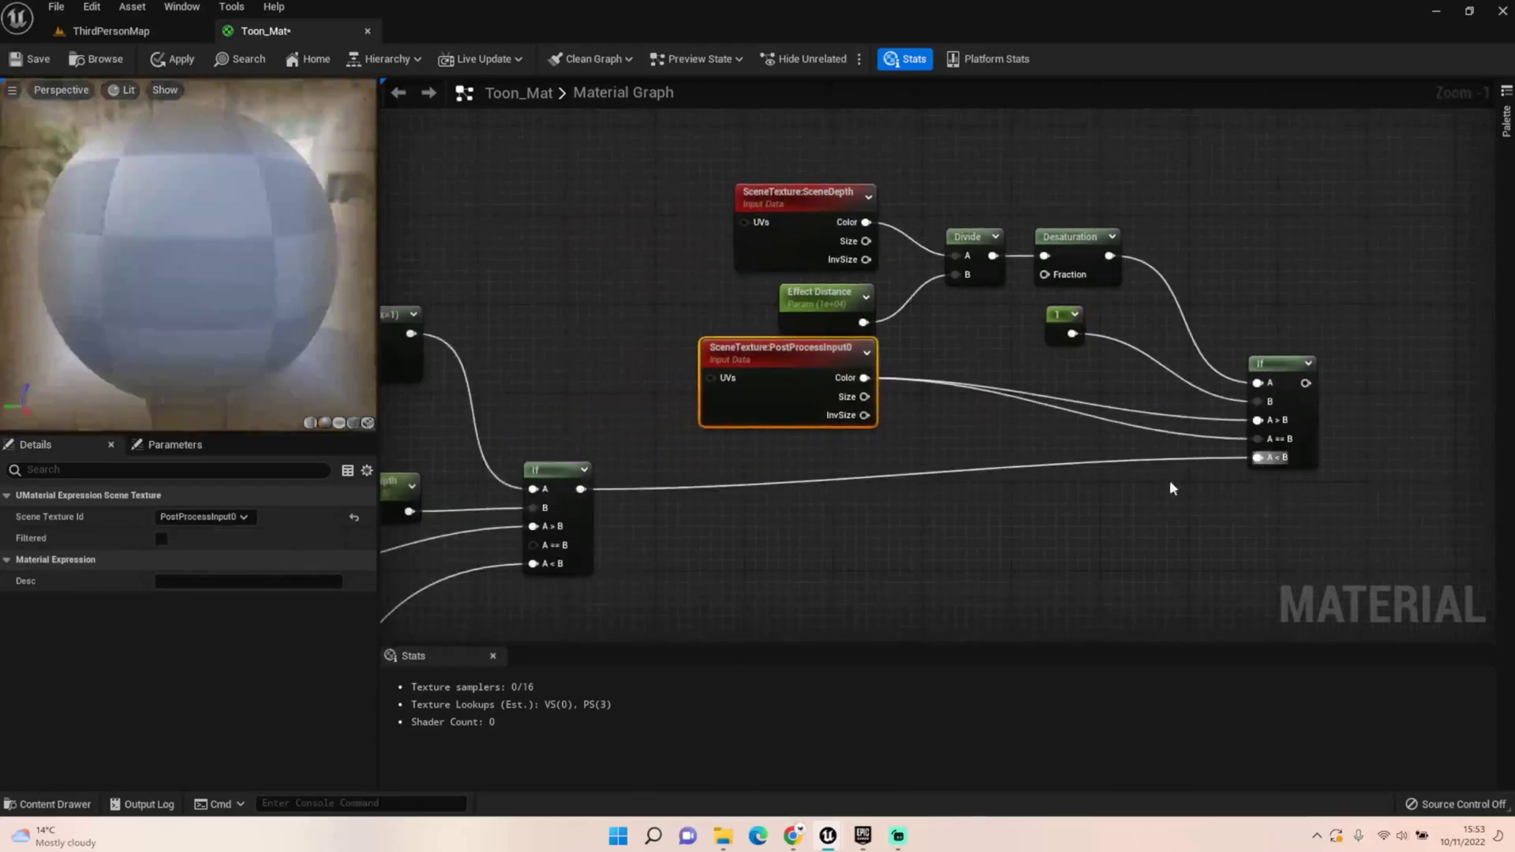
Move the second If node and its group of input nodes closer to the first If node
right_click_drag(1154, 483, 1136, 538)
left_click_drag(665, 247, 1149, 452)
left_click(1266, 430, "shift")
left_click_drag(1267, 430, 1144, 456)
left_click_drag(481, 282, 945, 465)
left_click_drag(637, 429, 570, 367)
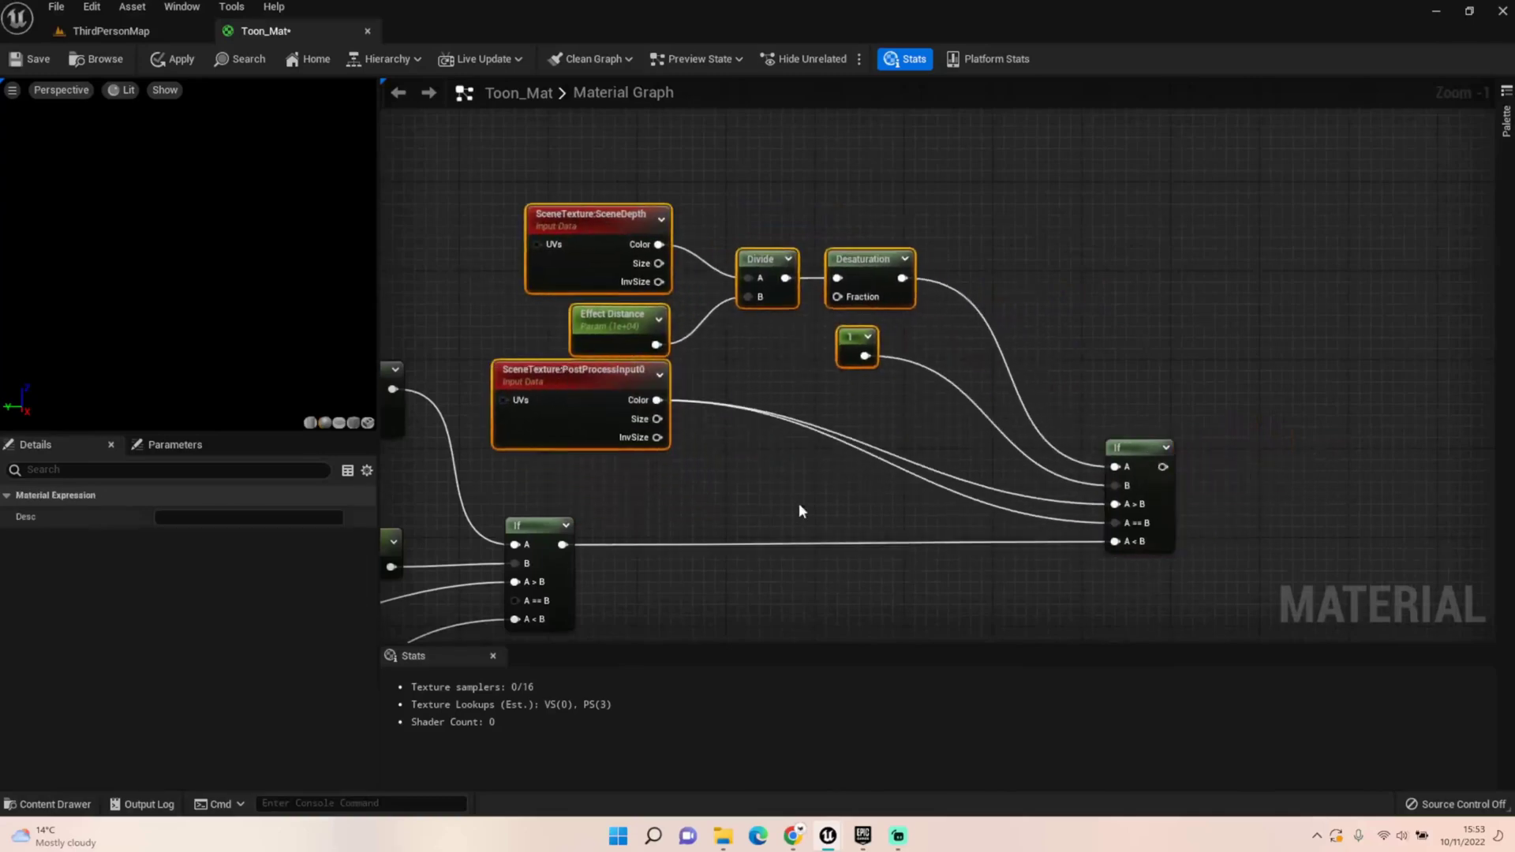
scroll(843, 533, "down", 2)
right_click_drag(843, 534, 737, 443)
right_click_drag(859, 486, 945, 491)
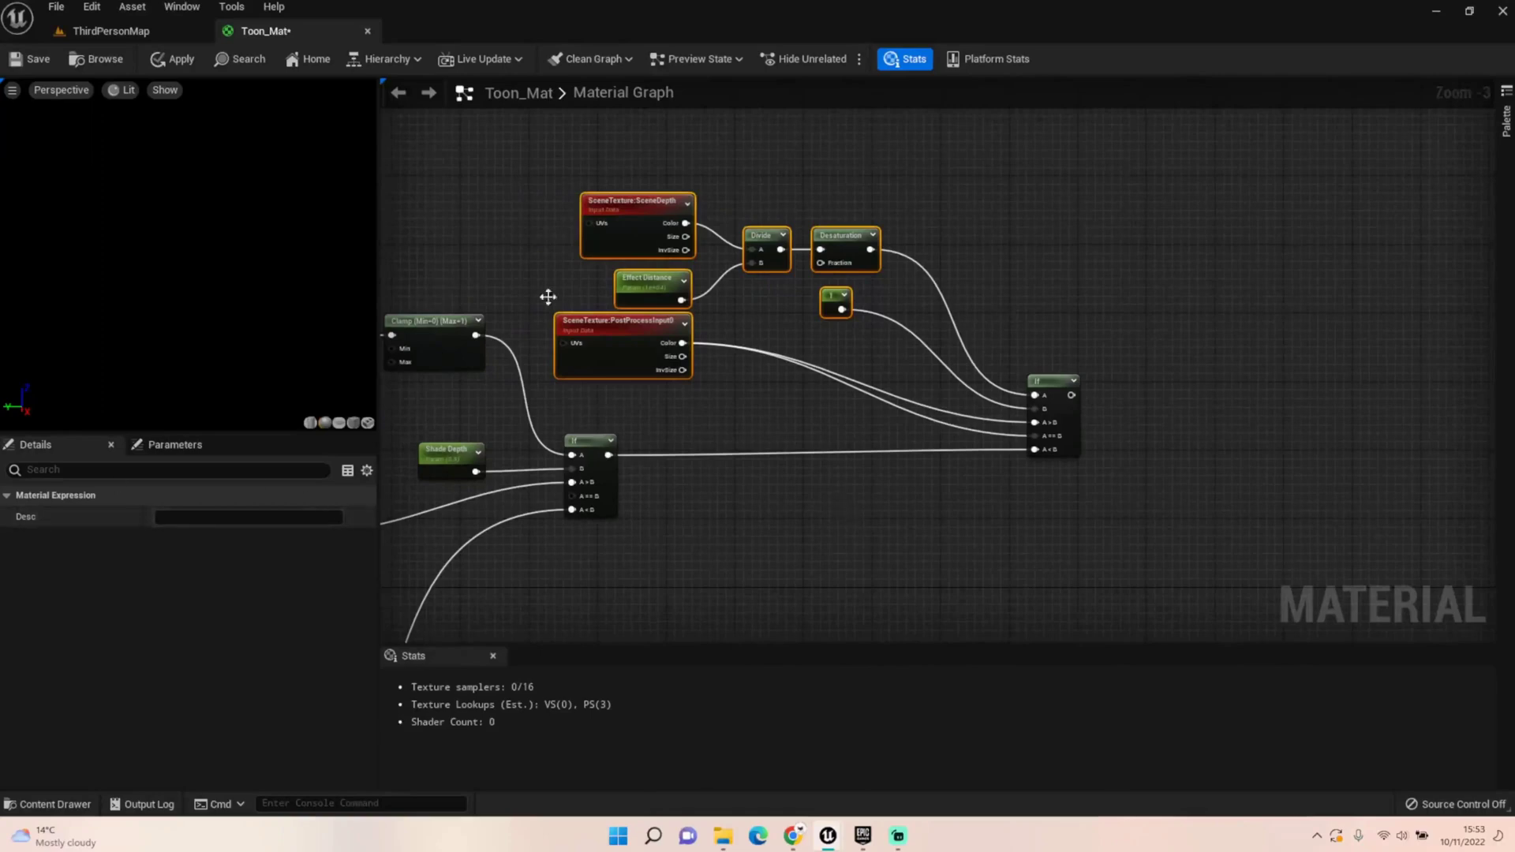
Paste two copies of the SceneDepth node, one above the other, in the empty space beyond the second If node
left_click(547, 172)
left_click_drag(548, 172, 726, 236)
right_click_drag(1098, 345, 662, 306)
left_click(819, 243)
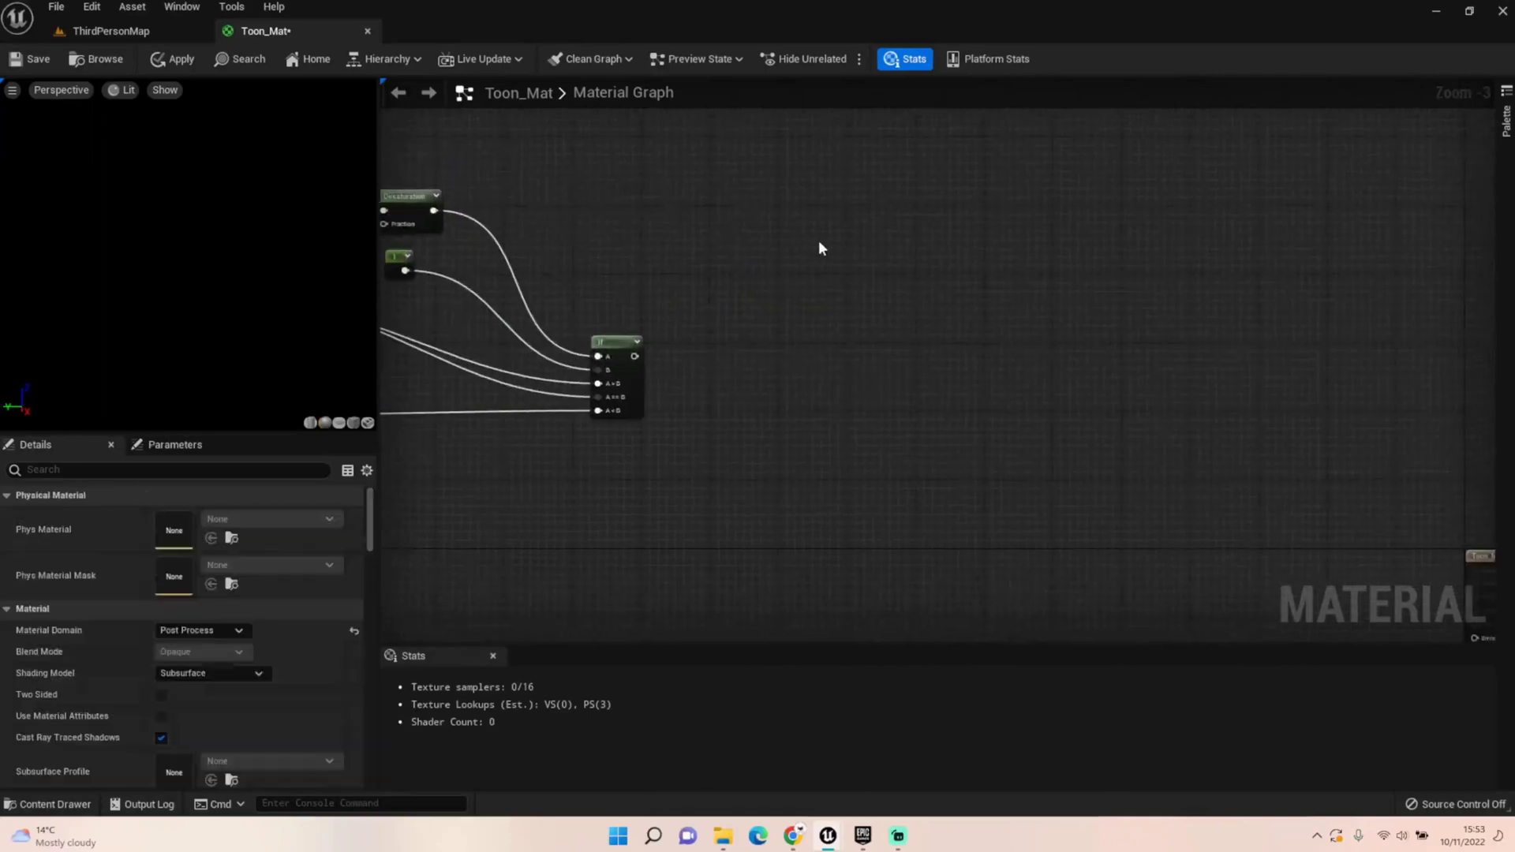
key("ctrl+v")
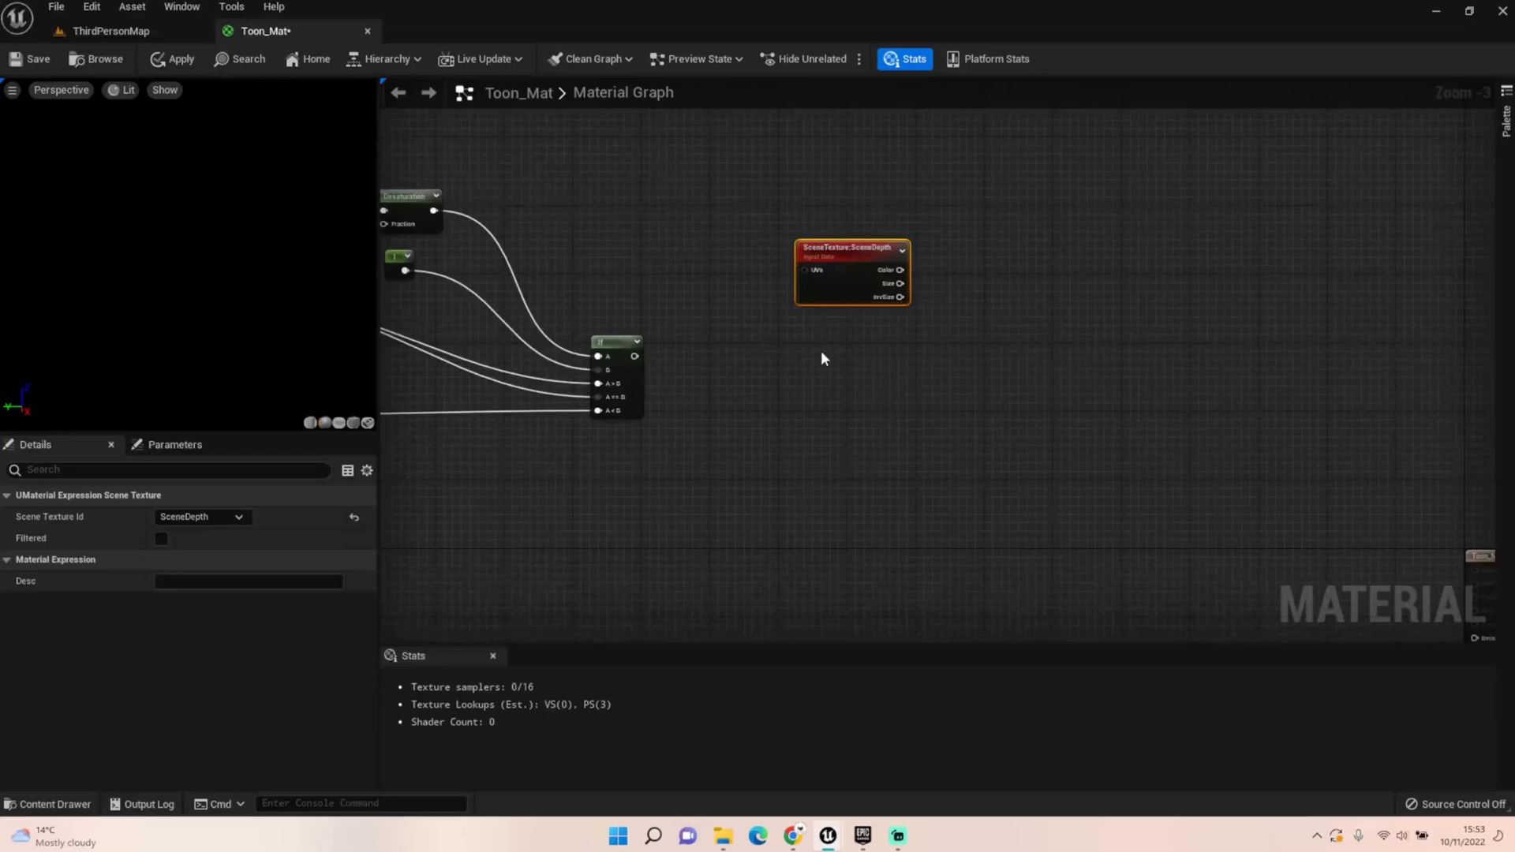
key("ctrl+v")
right_click_drag(849, 428, 1071, 420)
Duplicate the PostProcessInput0 node beneath the two pasted SceneDepth nodes
left_click(432, 295)
key("ctrl+c")
key("ctrl+v")
left_click_drag(970, 465, 1112, 463)
Change the lower pasted SceneDepth node's scene texture to CustomDepth
left_click(1101, 385)
left_click(246, 515)
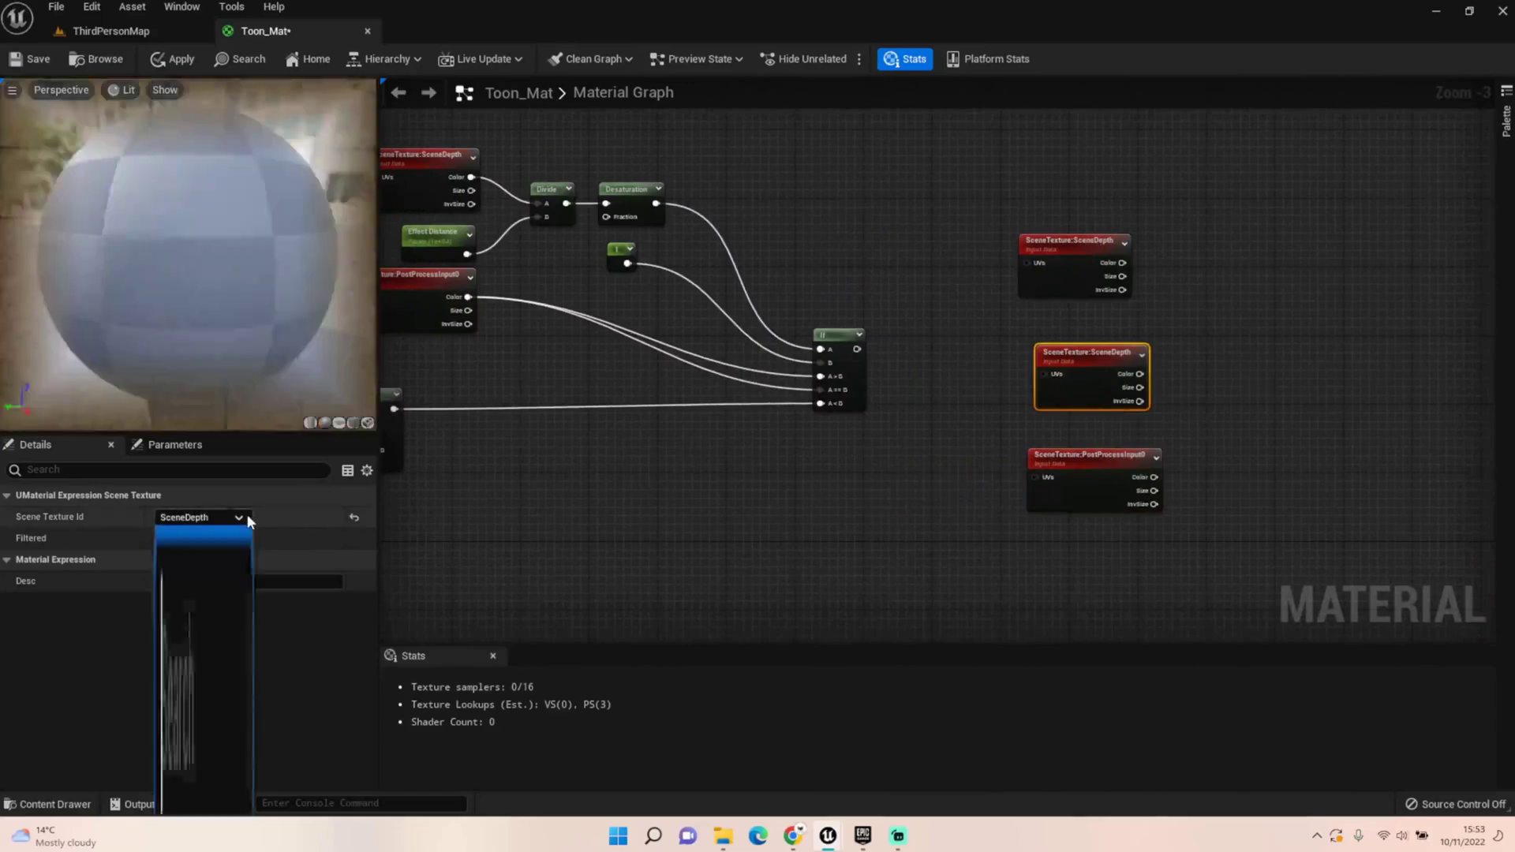
type("cus")
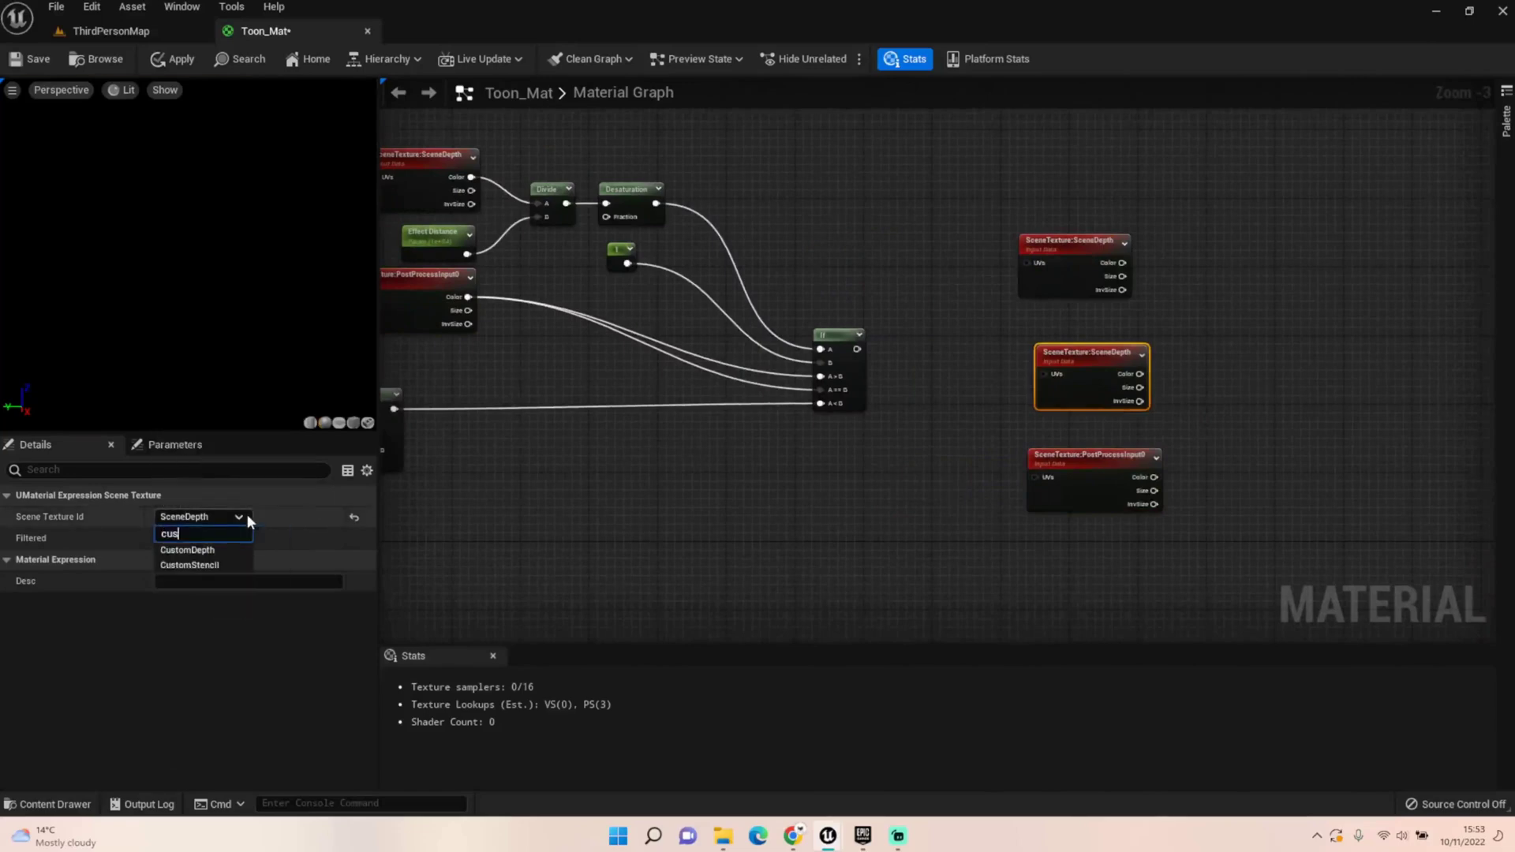
key("Return")
right_click_drag(931, 442, 793, 452)
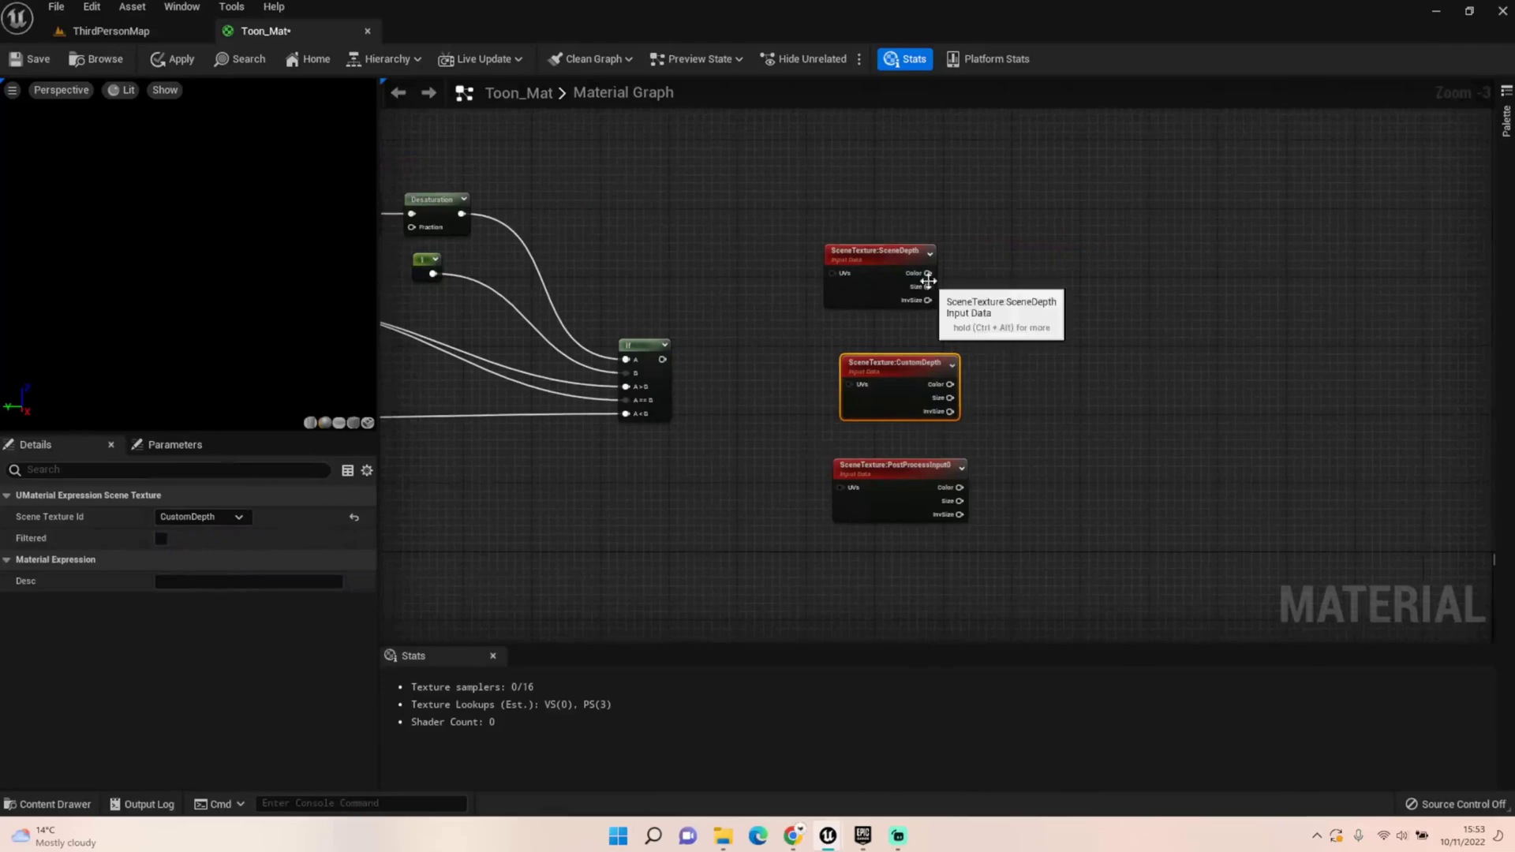
left_click_drag(928, 273, 1078, 313)
type("mask")
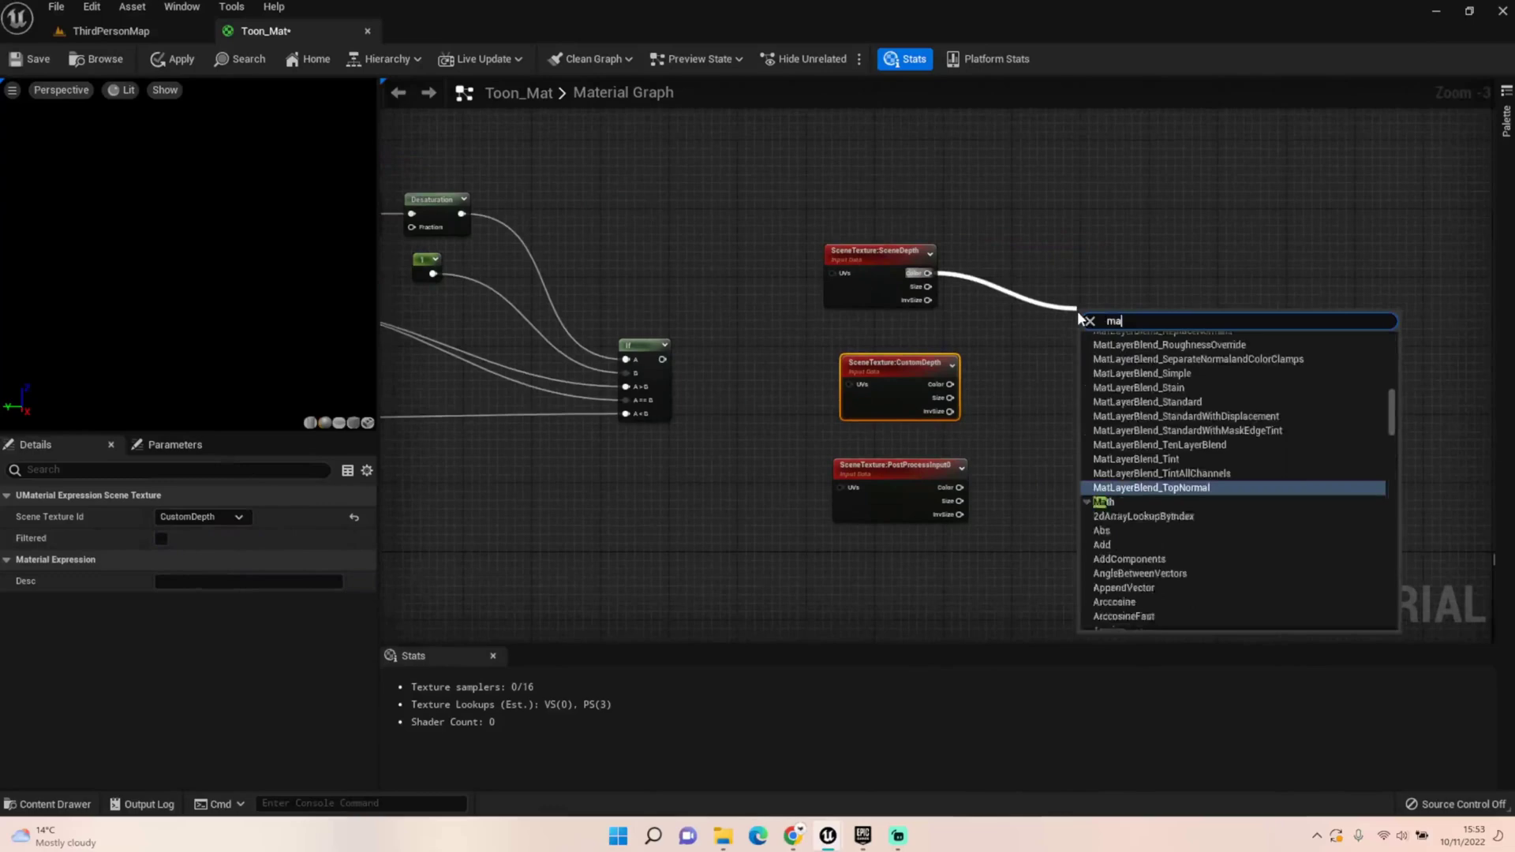
key("Return")
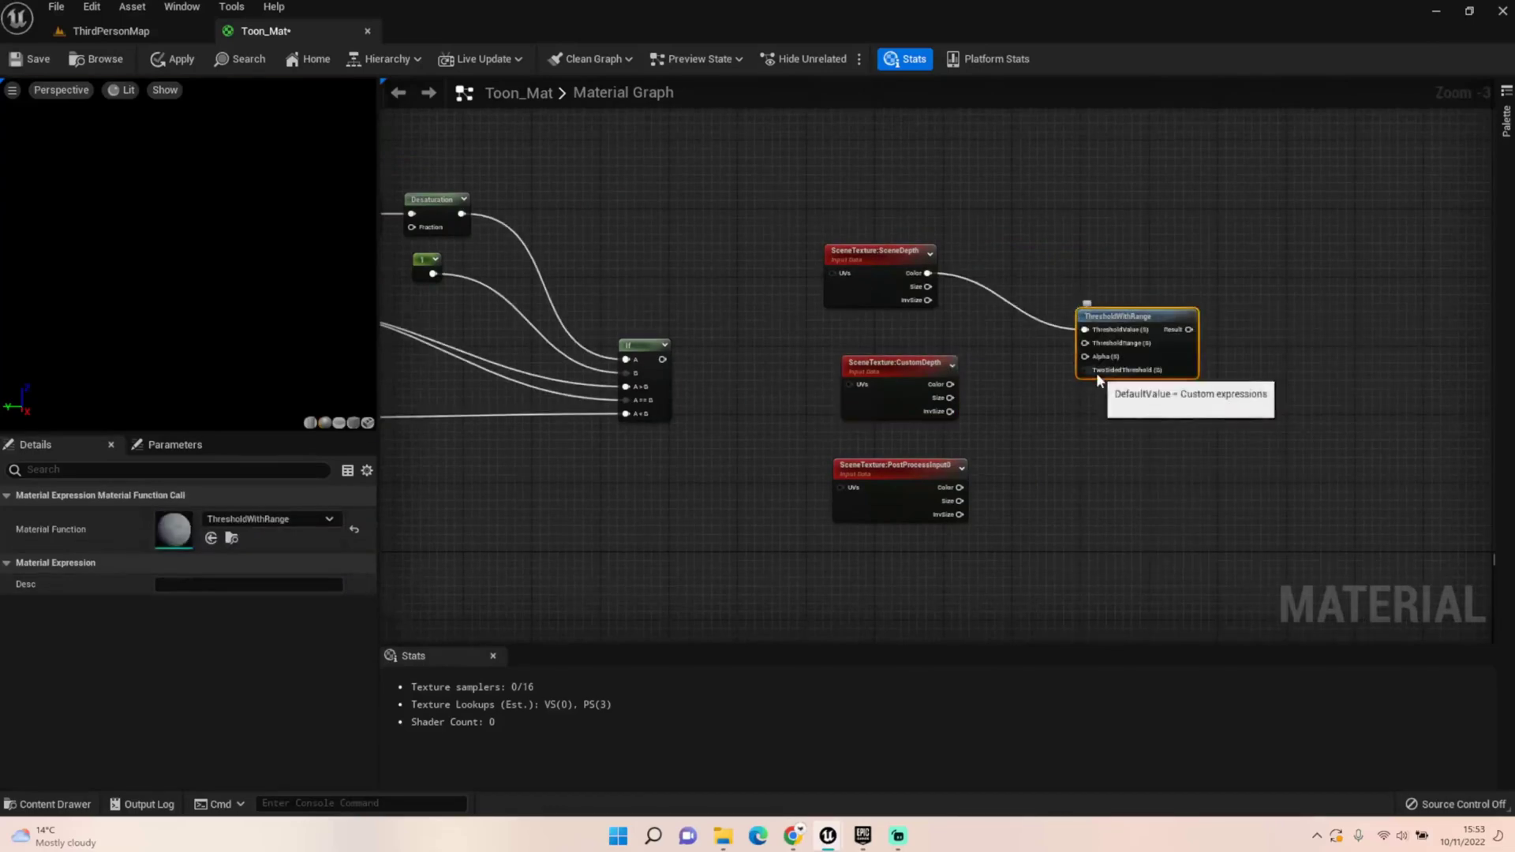
key("Delete")
Add a ComponentMask with only G enabled to the pasted SceneDepth's Color, and duplicate it for CustomDepth's Color
left_click_drag(927, 272, 1018, 301)
type("Com")
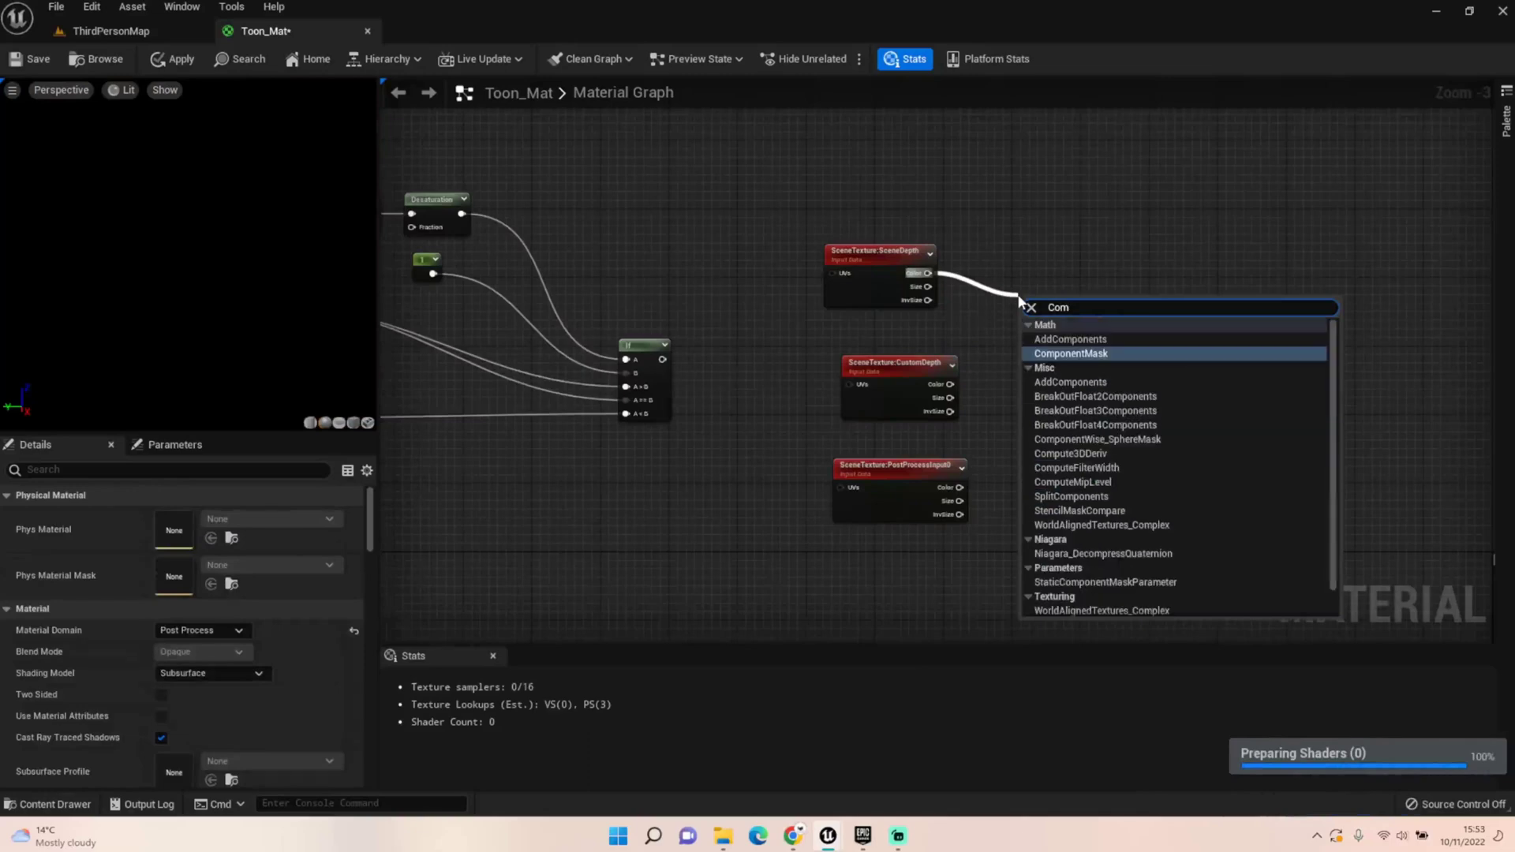
left_click(1089, 356)
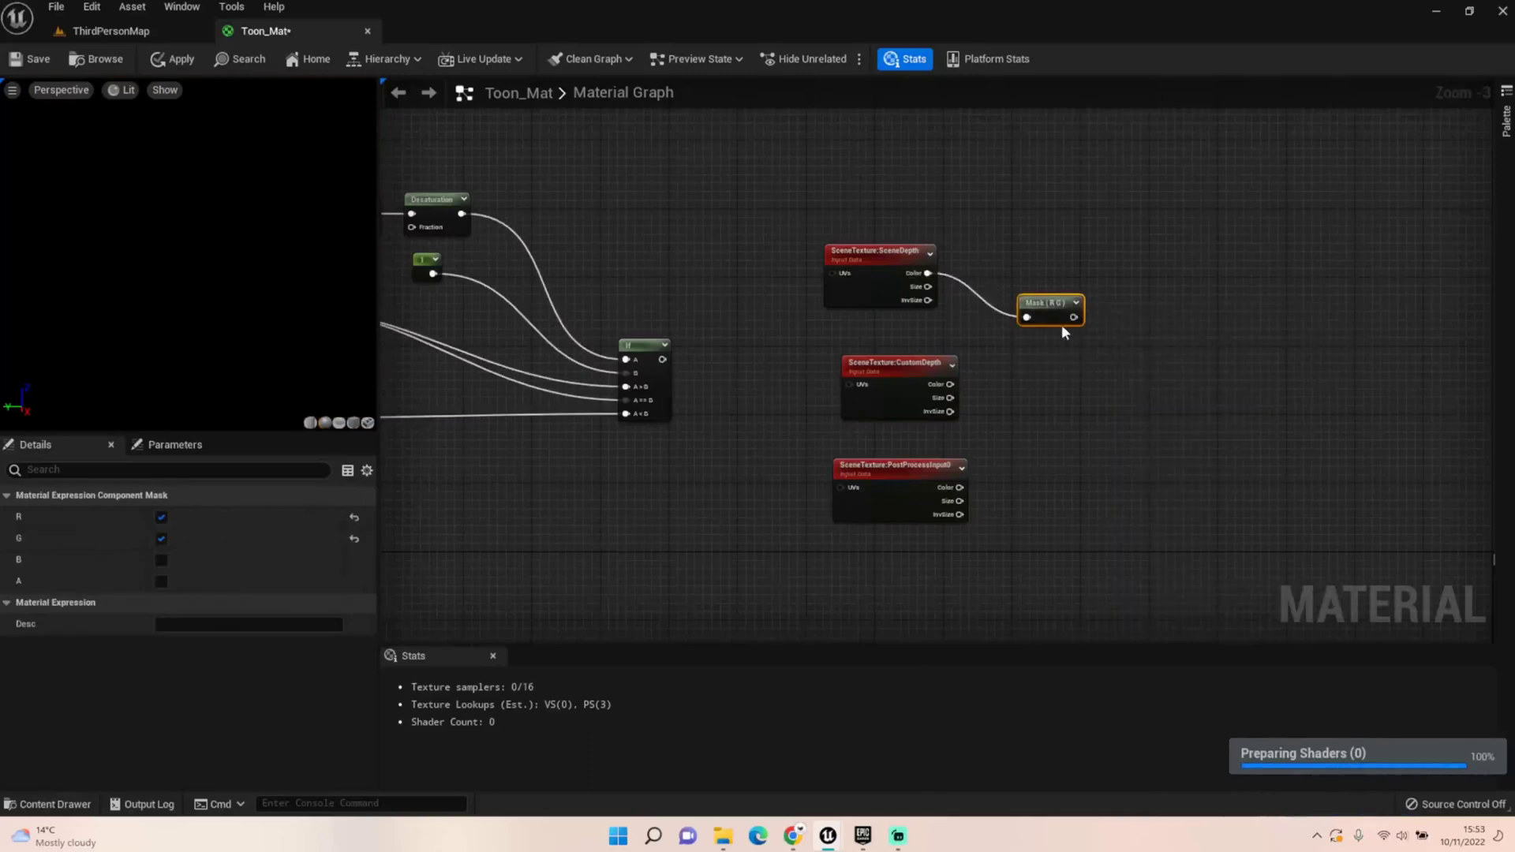
left_click(163, 517)
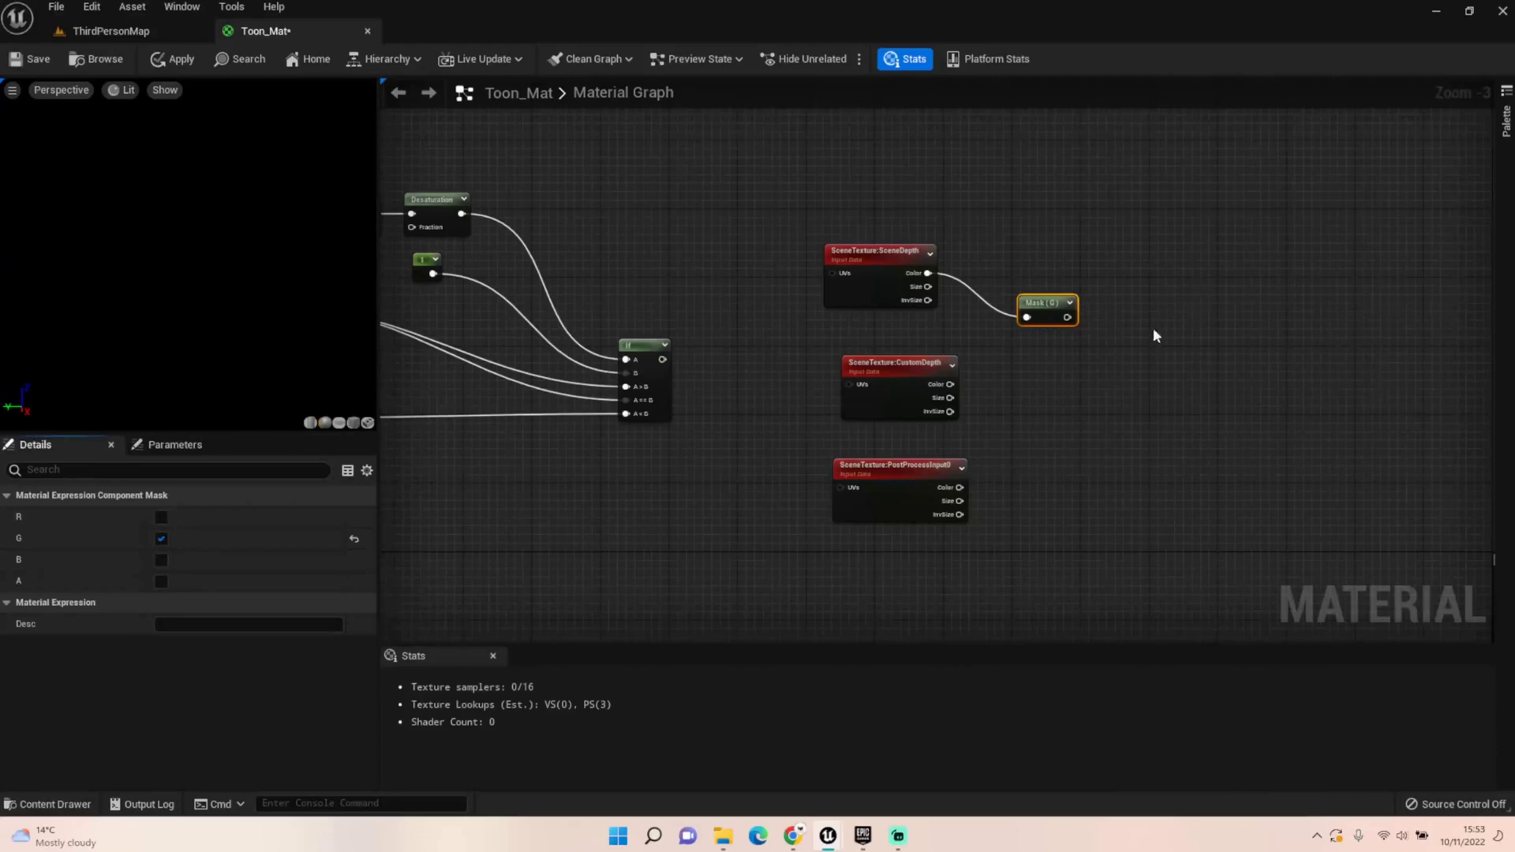
key("ctrl+d")
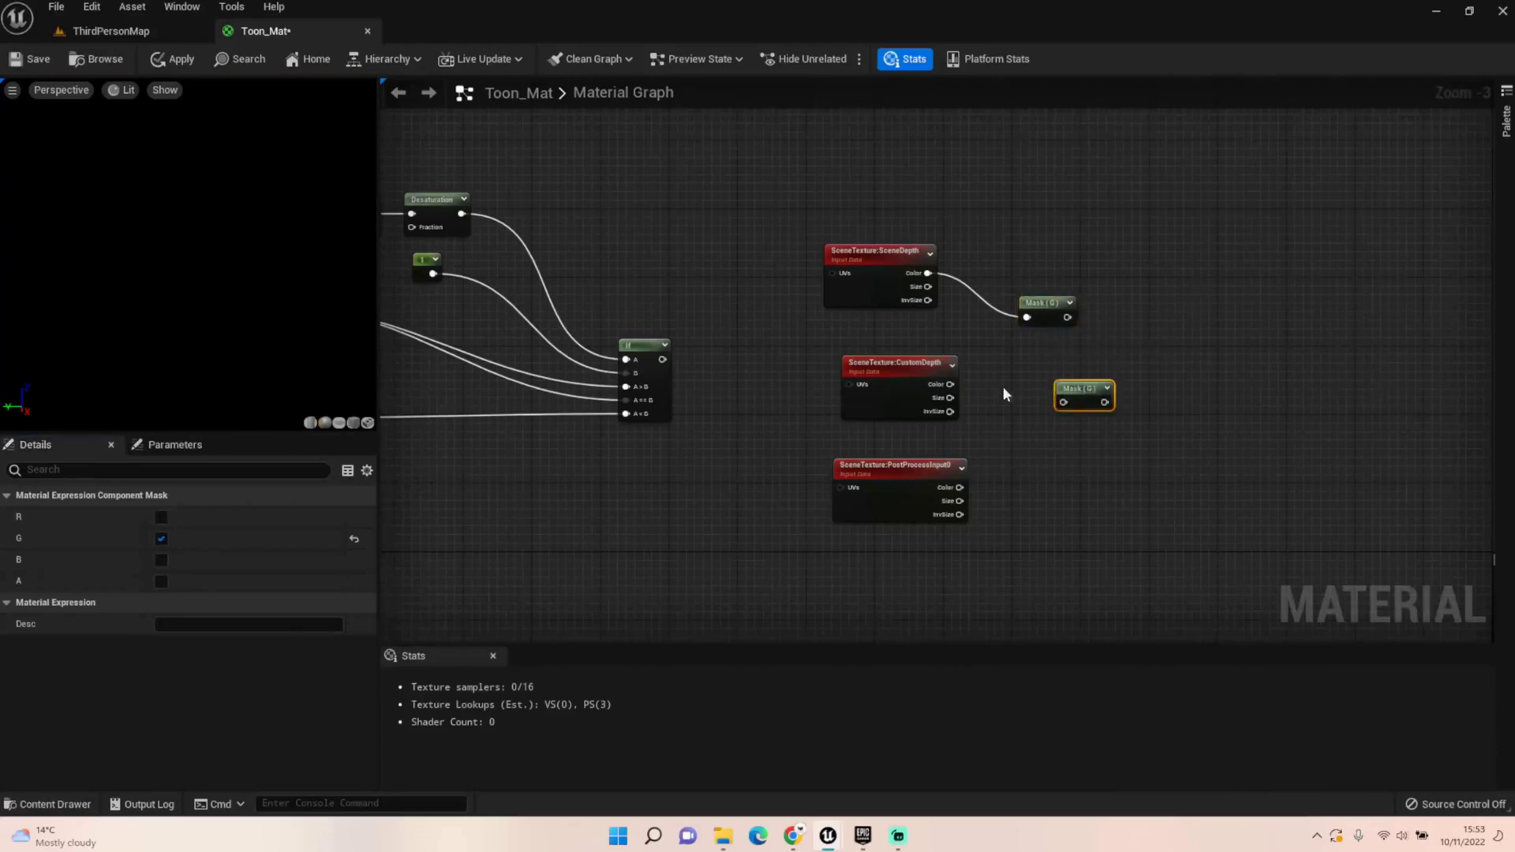
left_click_drag(951, 384, 1036, 388)
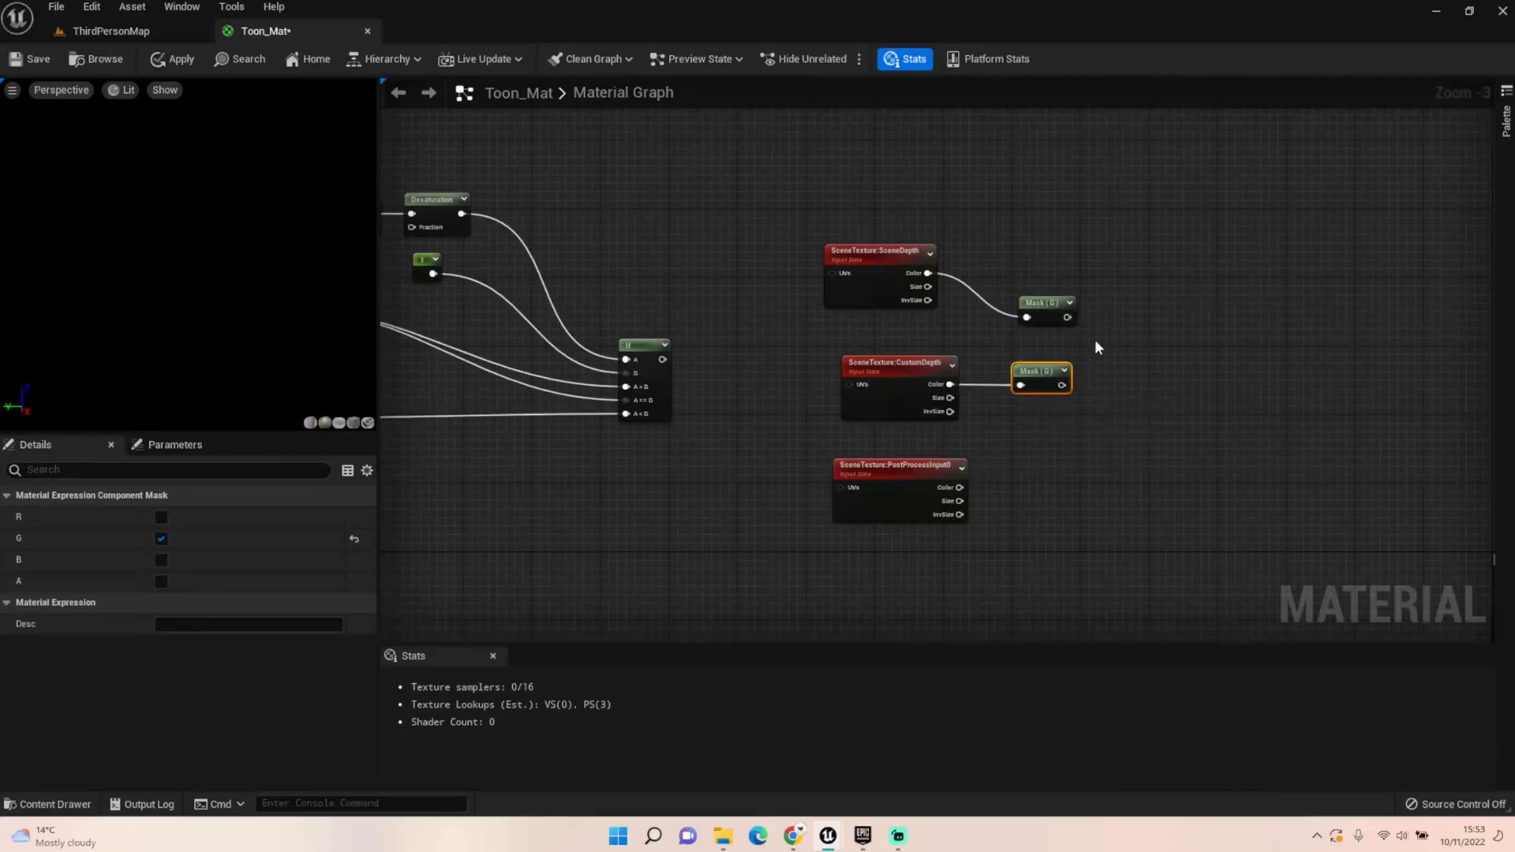
Add a third If node with the SceneDepth mask connected to A and the CustomDepth mask connected to B
left_click_drag(1076, 323, 1169, 361)
type("id")
key("BackSpace")
type("f")
key("Return")
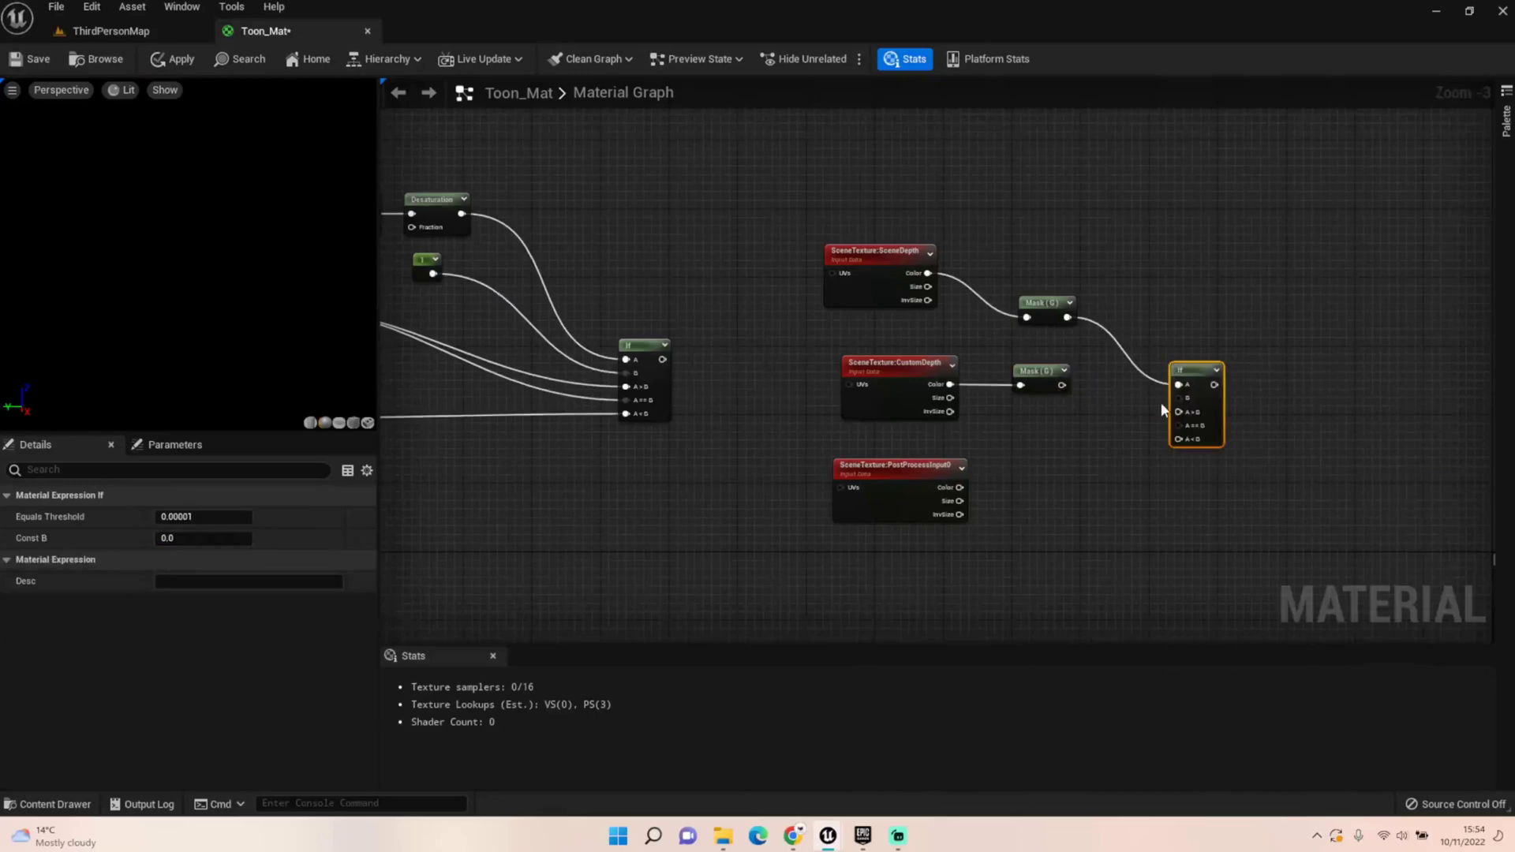
scroll(1161, 402, "up", 2)
left_click_drag(1032, 380, 1185, 397)
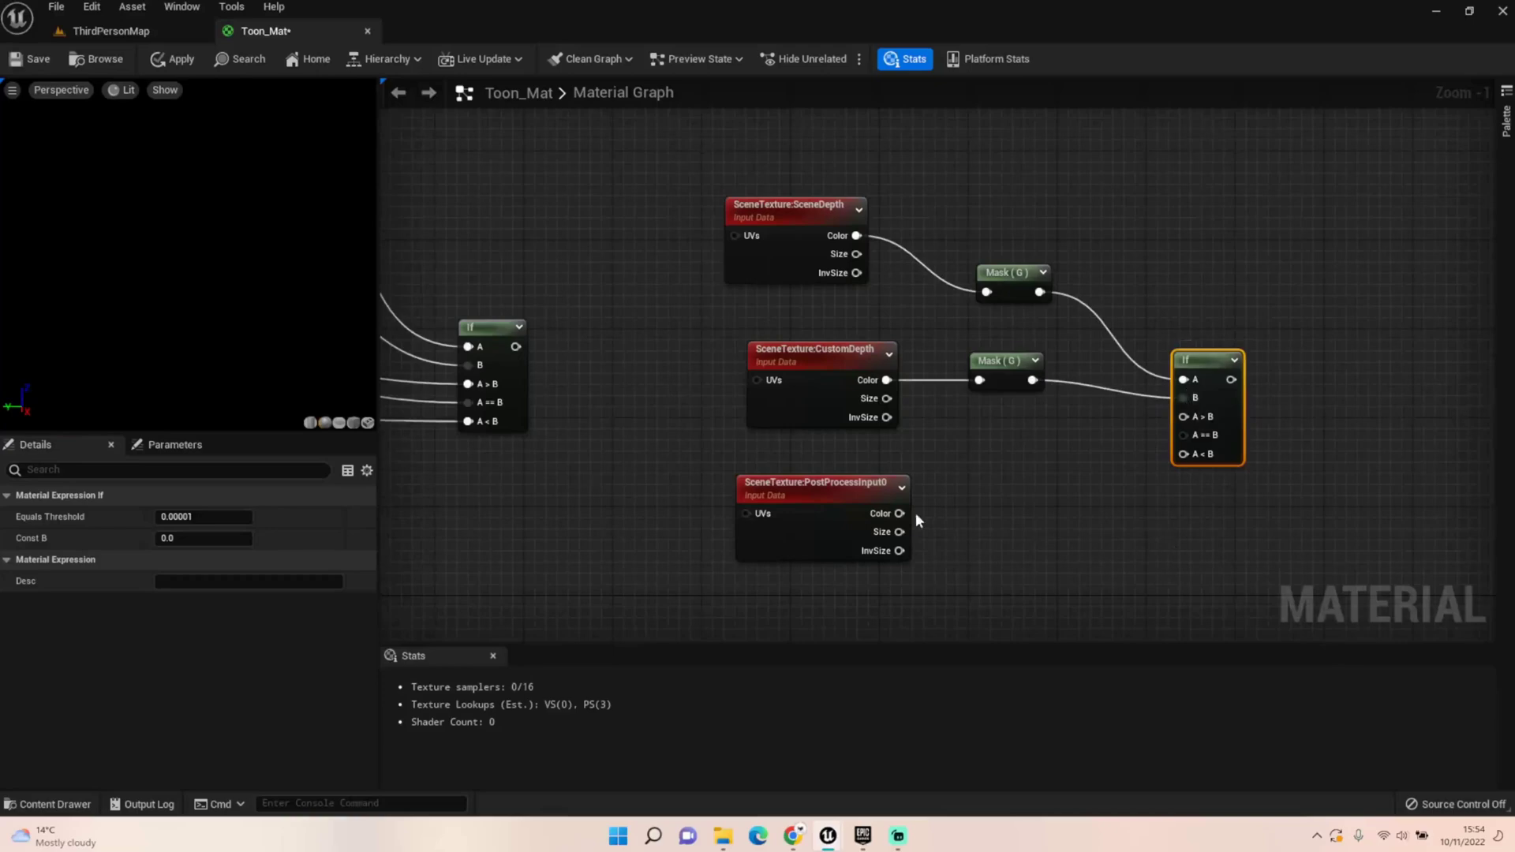
Connect PostProcessInput0's Color to the third If's A < B and the previous If's output to A > B, and arrange these nodes compactly
left_click_drag(899, 514, 1183, 457)
left_click_drag(515, 351, 1181, 418)
left_click_drag(834, 358, 809, 314)
left_click_drag(708, 221, 798, 319)
left_click_drag(790, 263, 613, 172)
left_click_drag(803, 549, 601, 538)
left_click_drag(1037, 292, 776, 136)
left_click_drag(1006, 379, 769, 239)
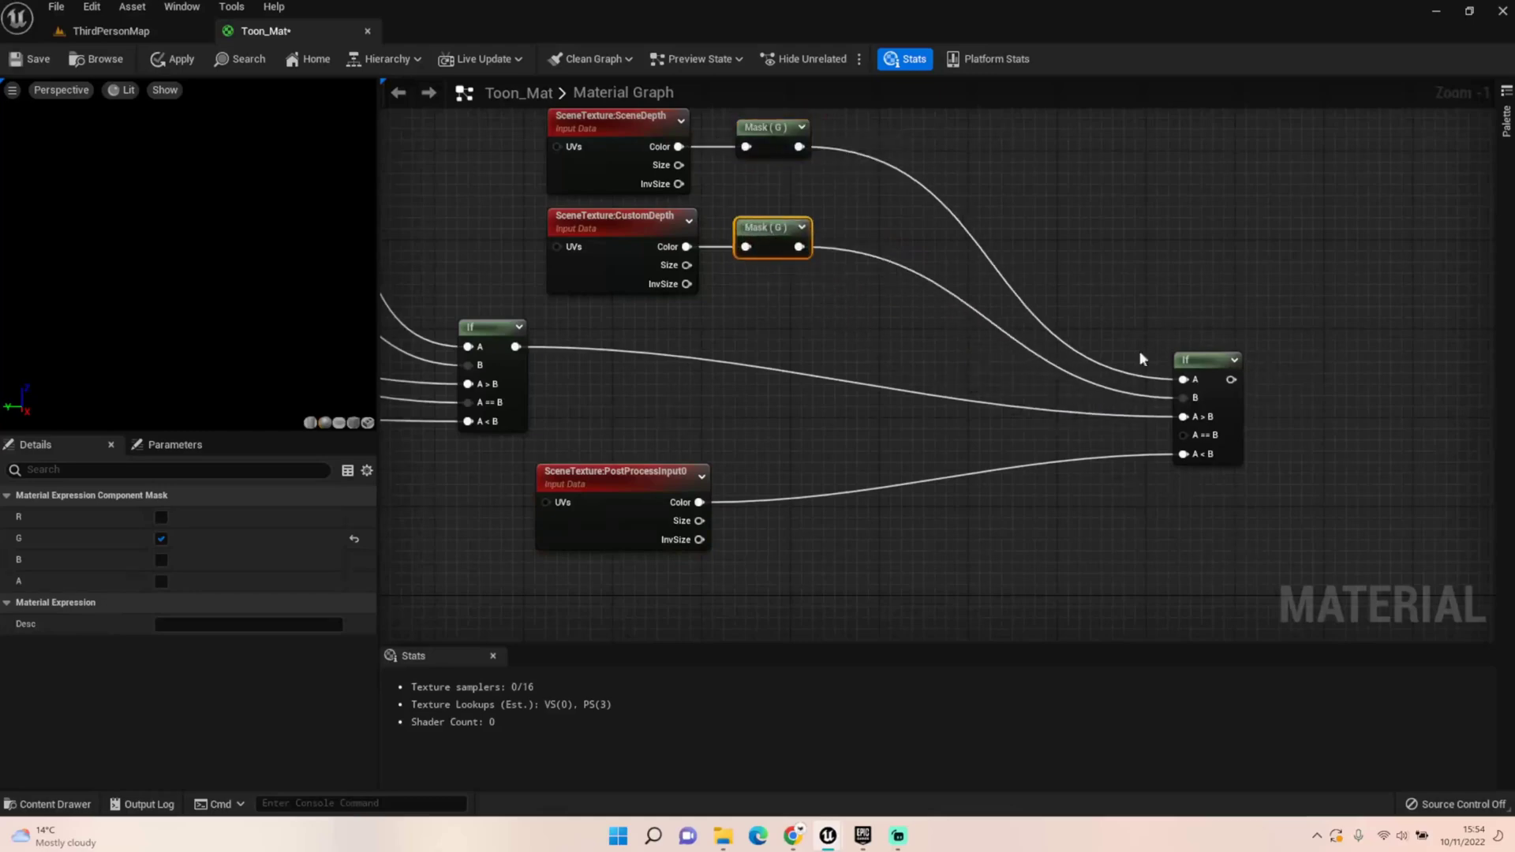
left_click_drag(1199, 367, 950, 333)
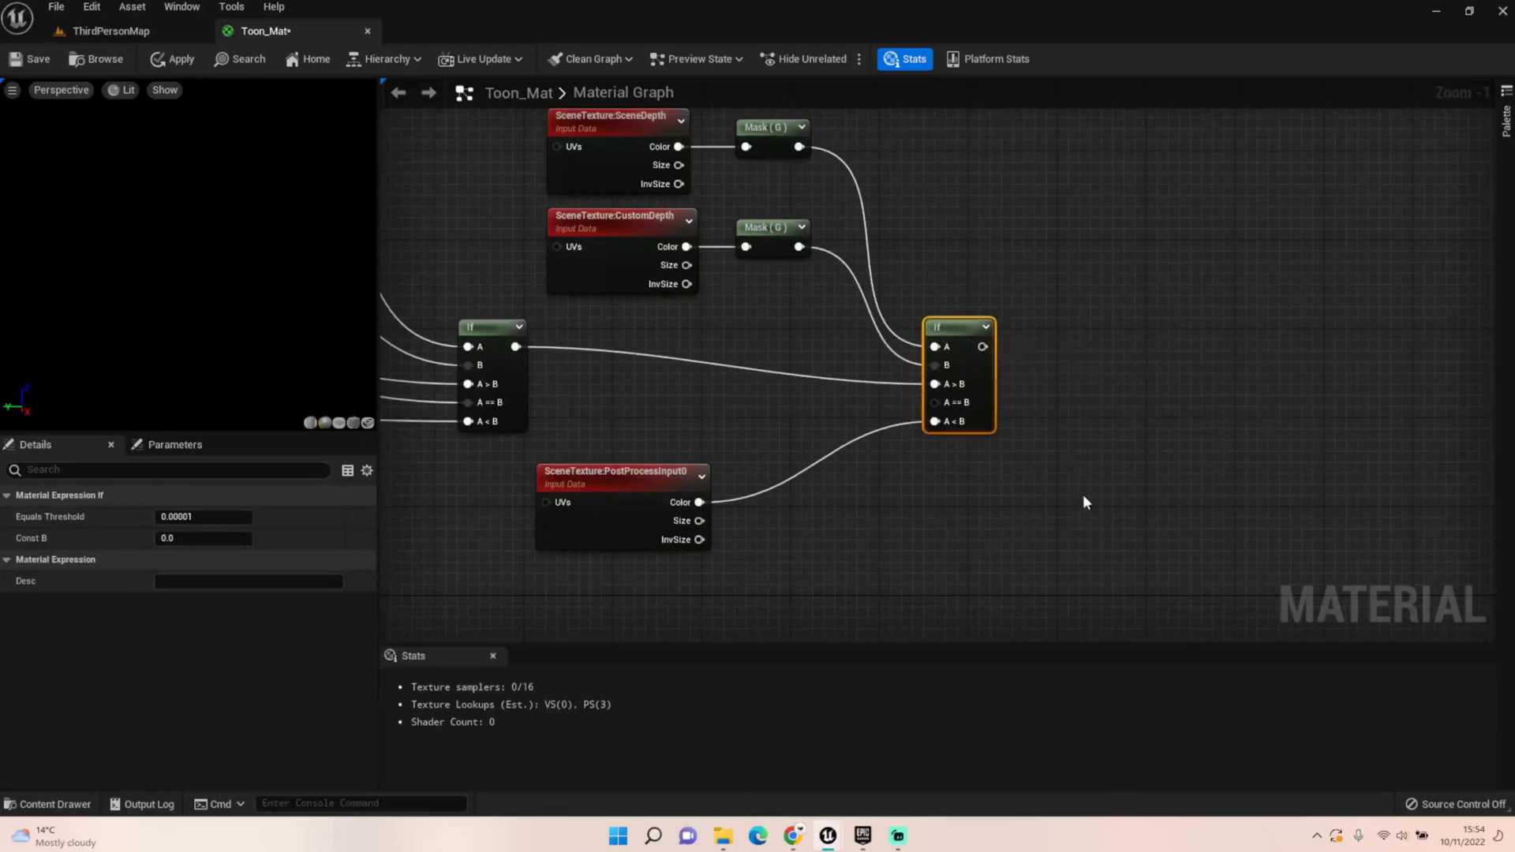
Move the Toon_Mat output node closer to the third If and add a Divide node with the If's output connected to A
right_click_drag(1294, 421, 982, 452)
scroll(982, 453, "down", 2)
left_click_drag(1230, 594, 995, 335)
scroll(811, 400, "up", 2)
left_click_drag(788, 398, 890, 359)
type("divi")
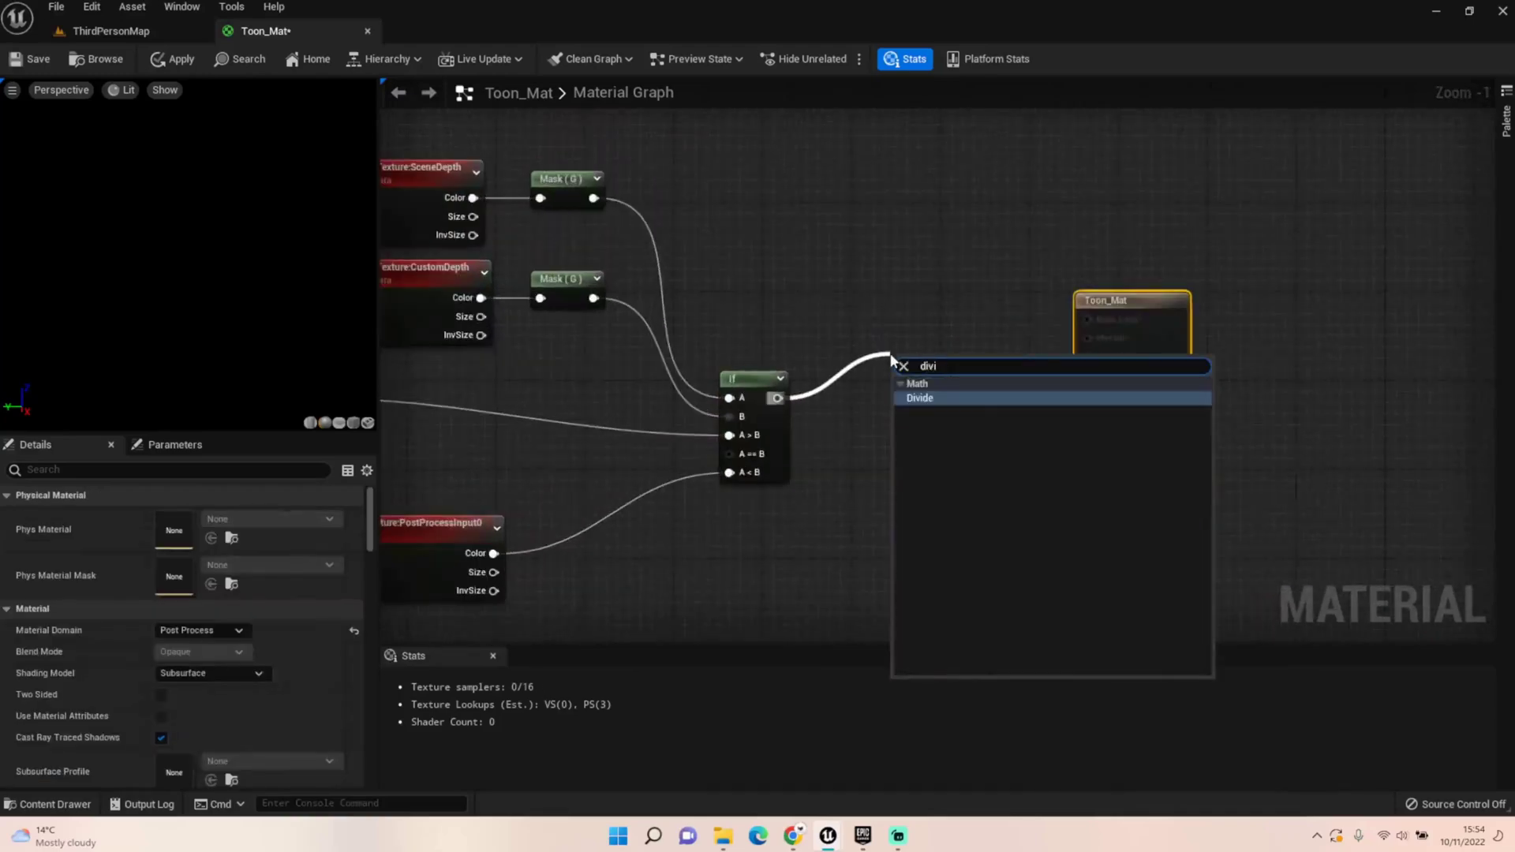
key("Return")
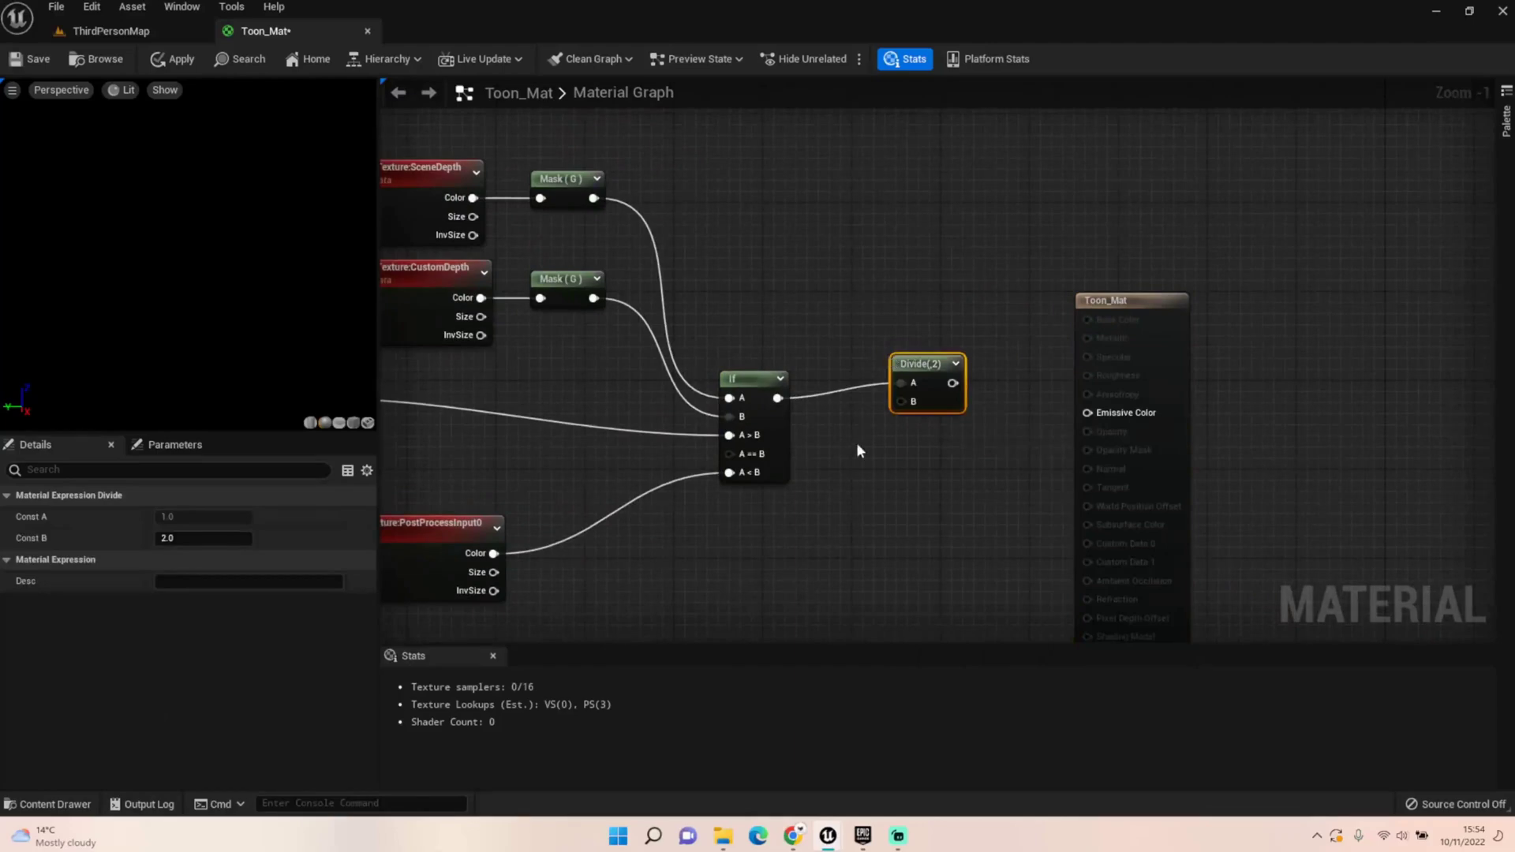
Add a scalar parameter named Light below the Divide node and set its default value to 8
left_click(817, 446)
type("Light")
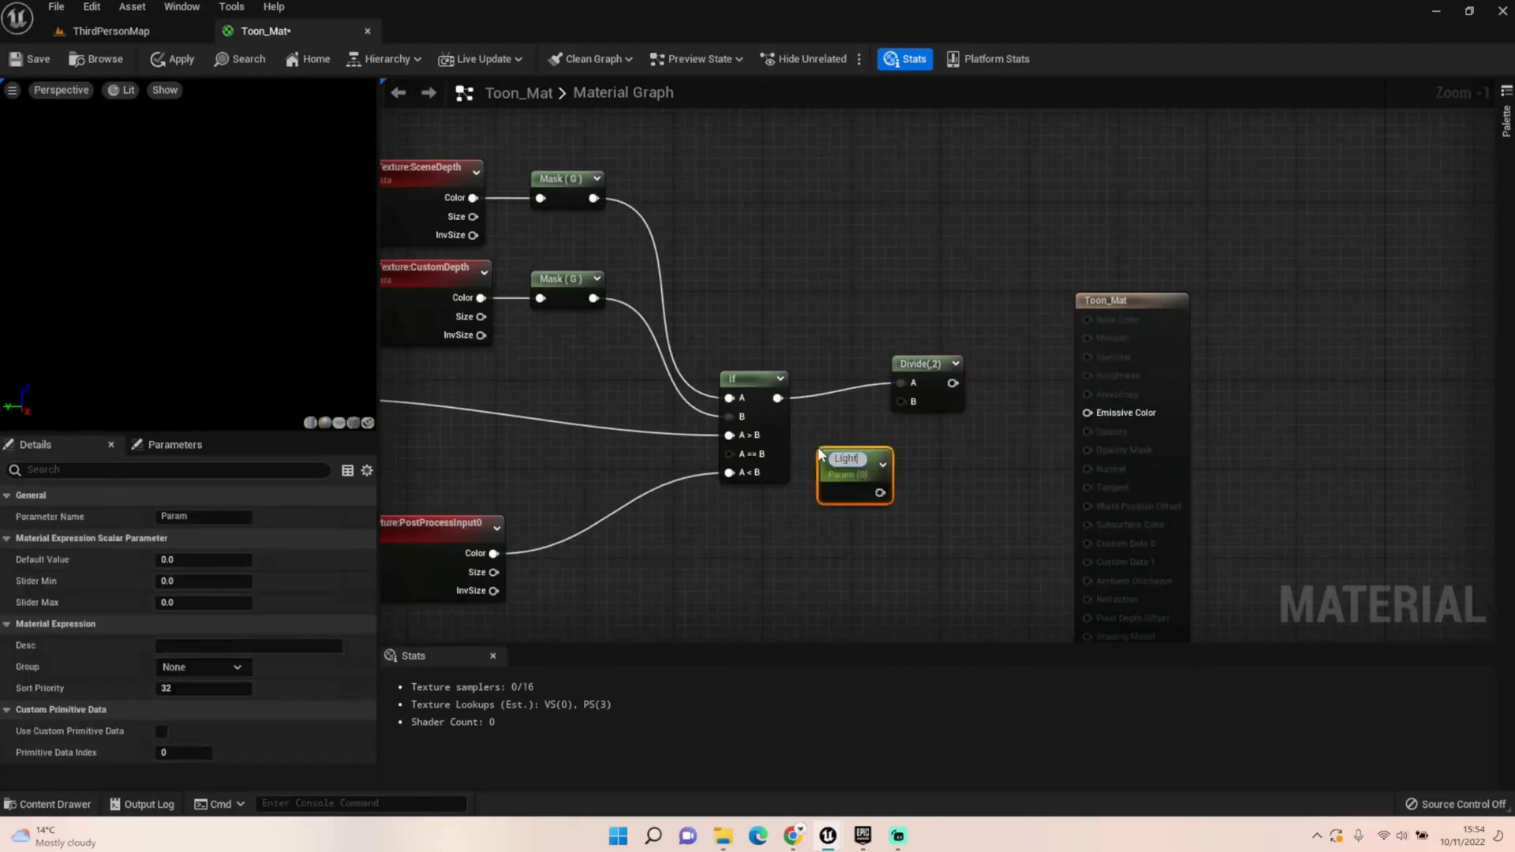
key("Return")
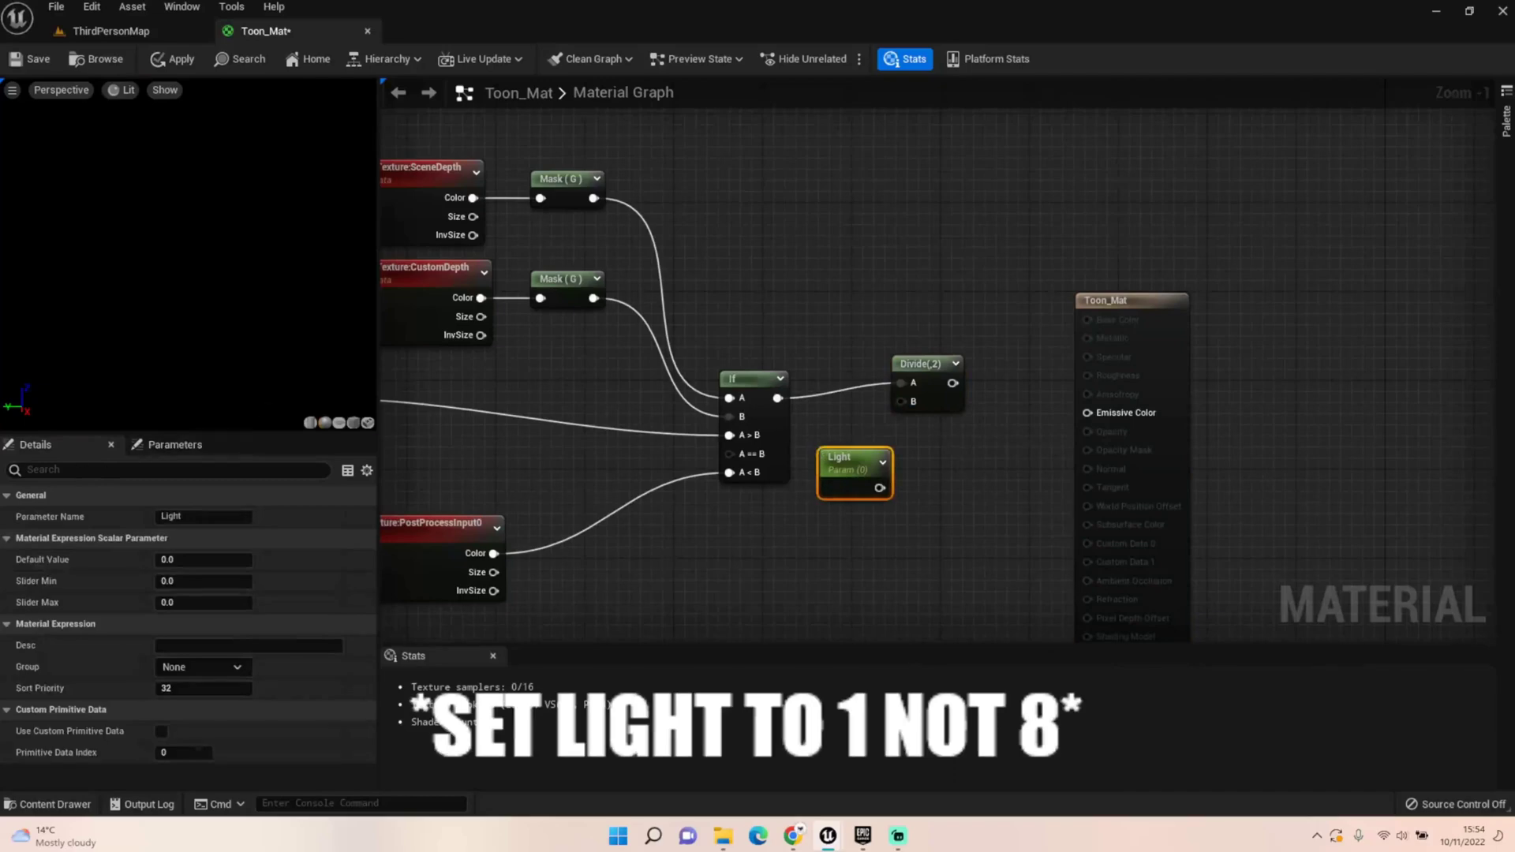
left_click(182, 562)
type("8")
key("Return")
Connect Light to the Divide's B and the Divide's output to Emissive Color, aligning the Divide and Light nodes with the third If
left_click_drag(879, 487, 1089, 411)
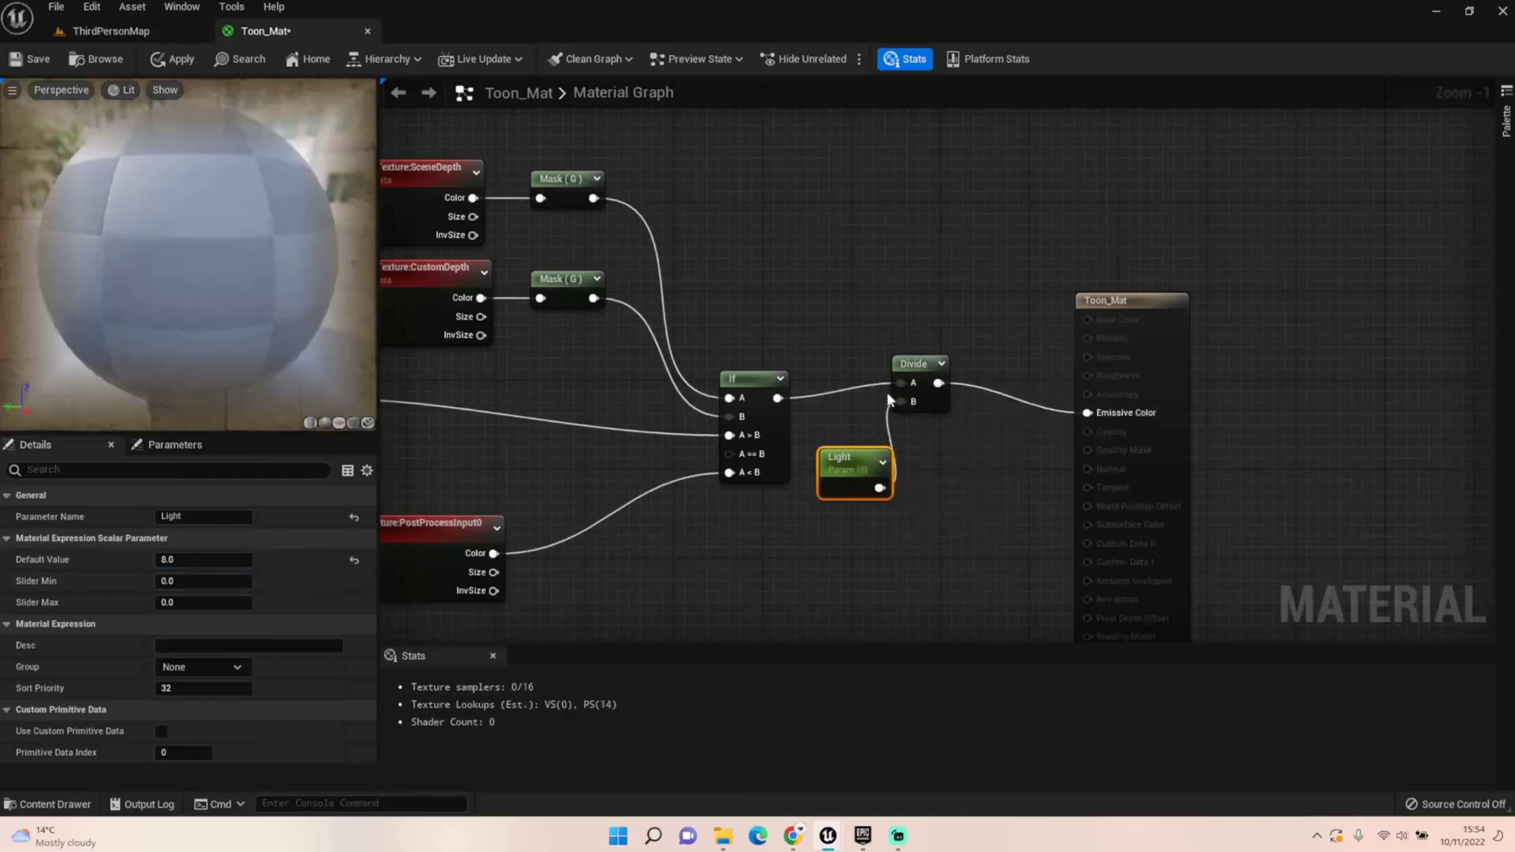
left_click(927, 386)
left_click_drag(928, 386, 931, 390)
left_click_drag(846, 467, 791, 529)
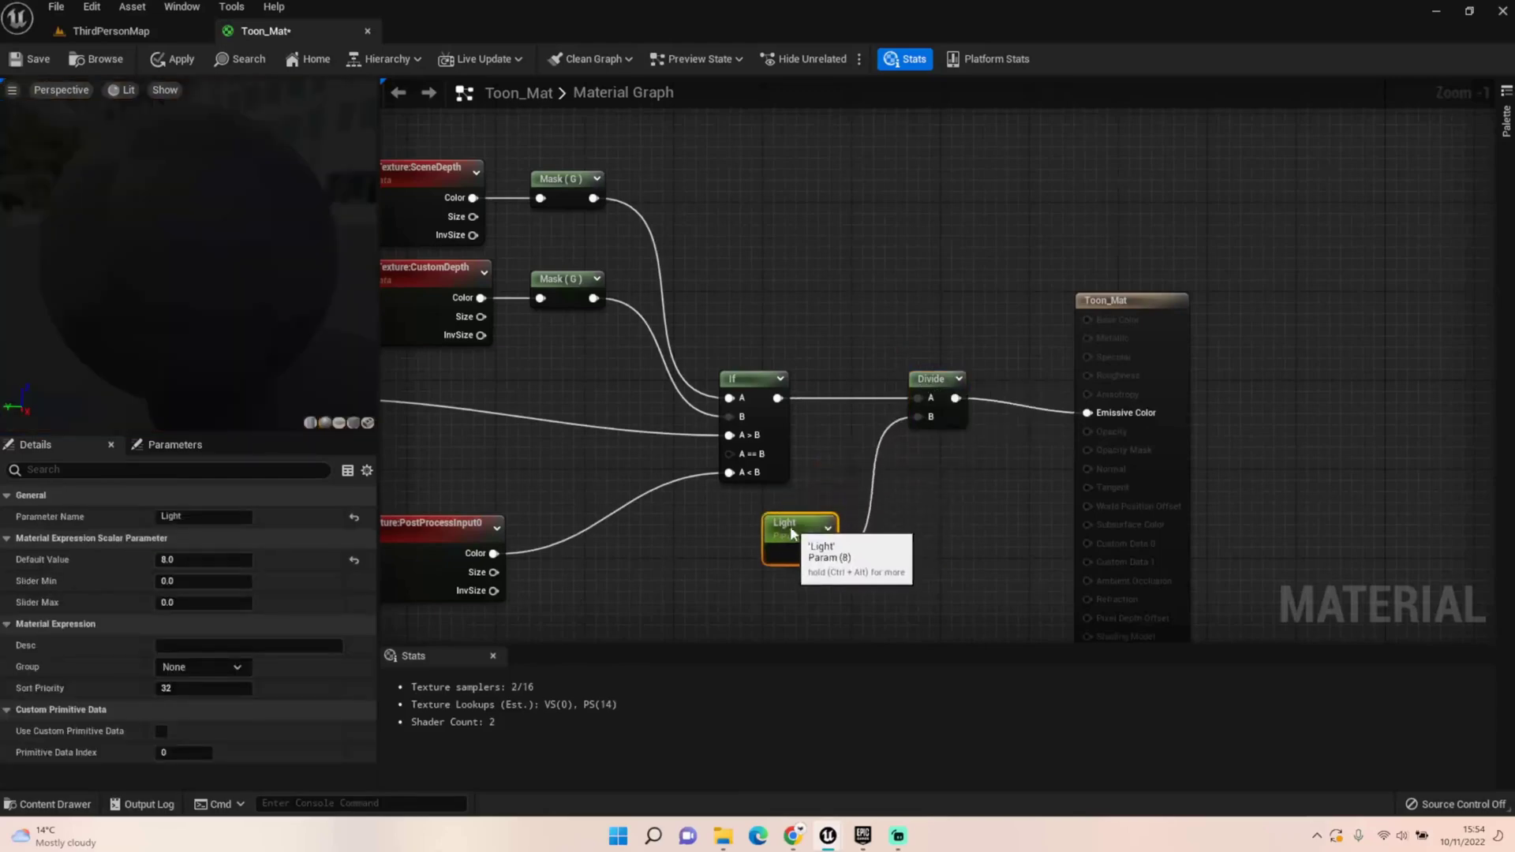
right_click_drag(713, 534, 791, 489)
Save the Toon_Mat material and switch to the ThirdPersonMap level
scroll(791, 489, "down", 5)
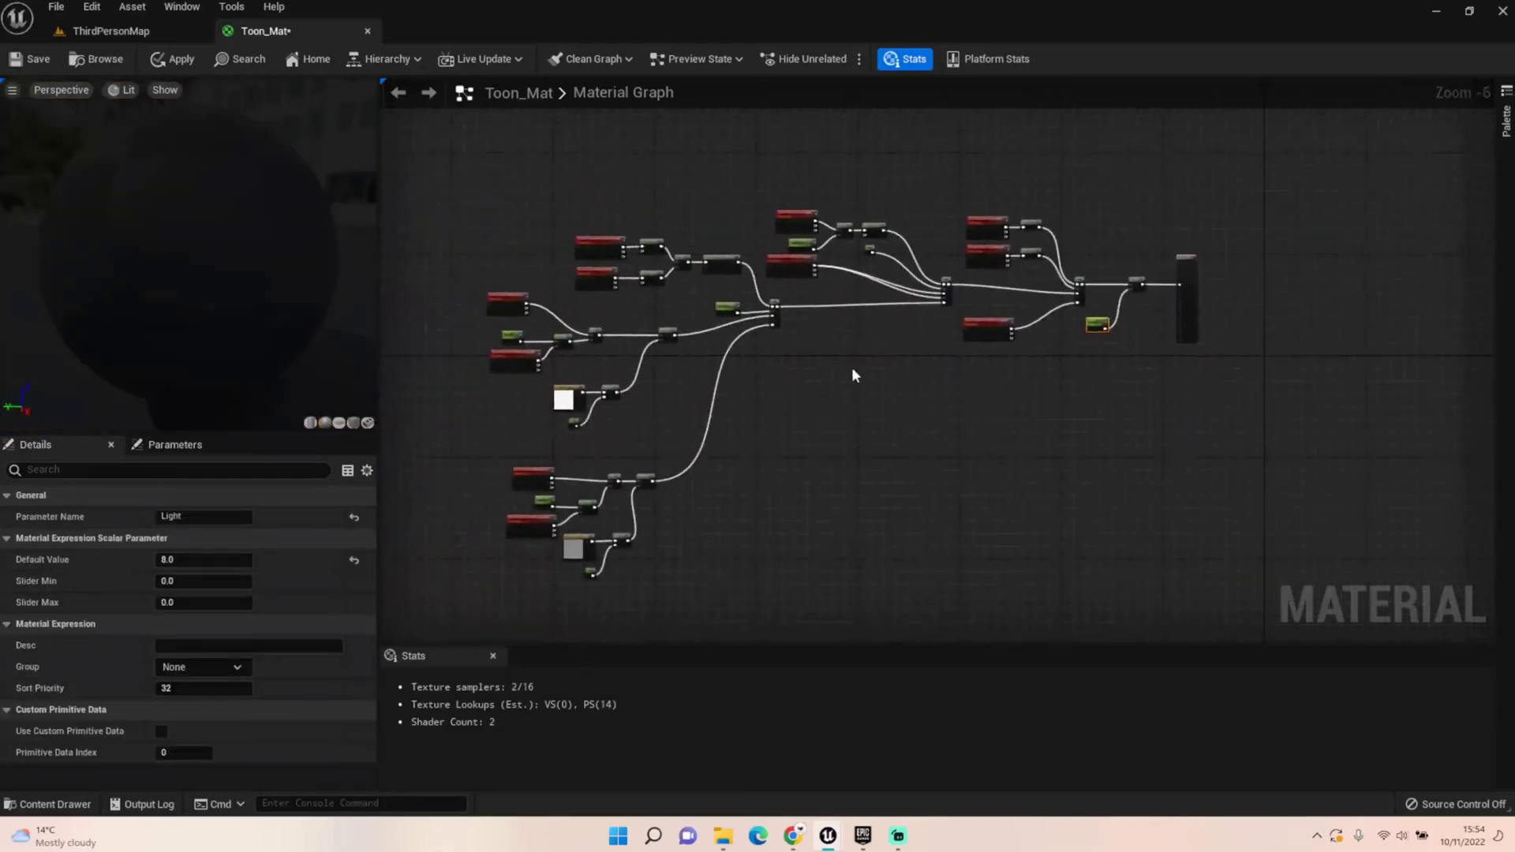
left_click(38, 58)
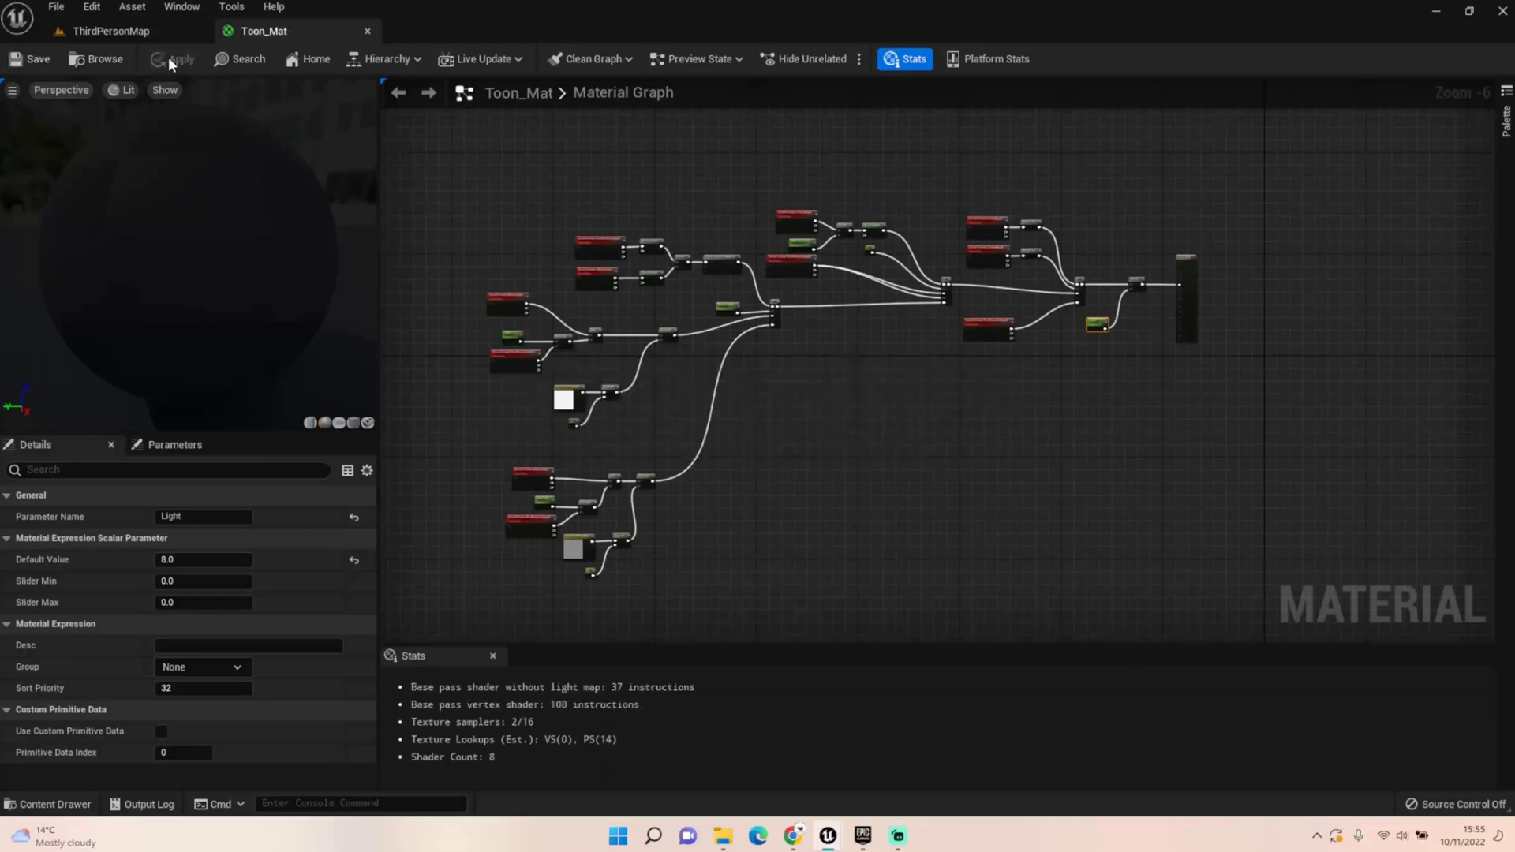
left_click(110, 31)
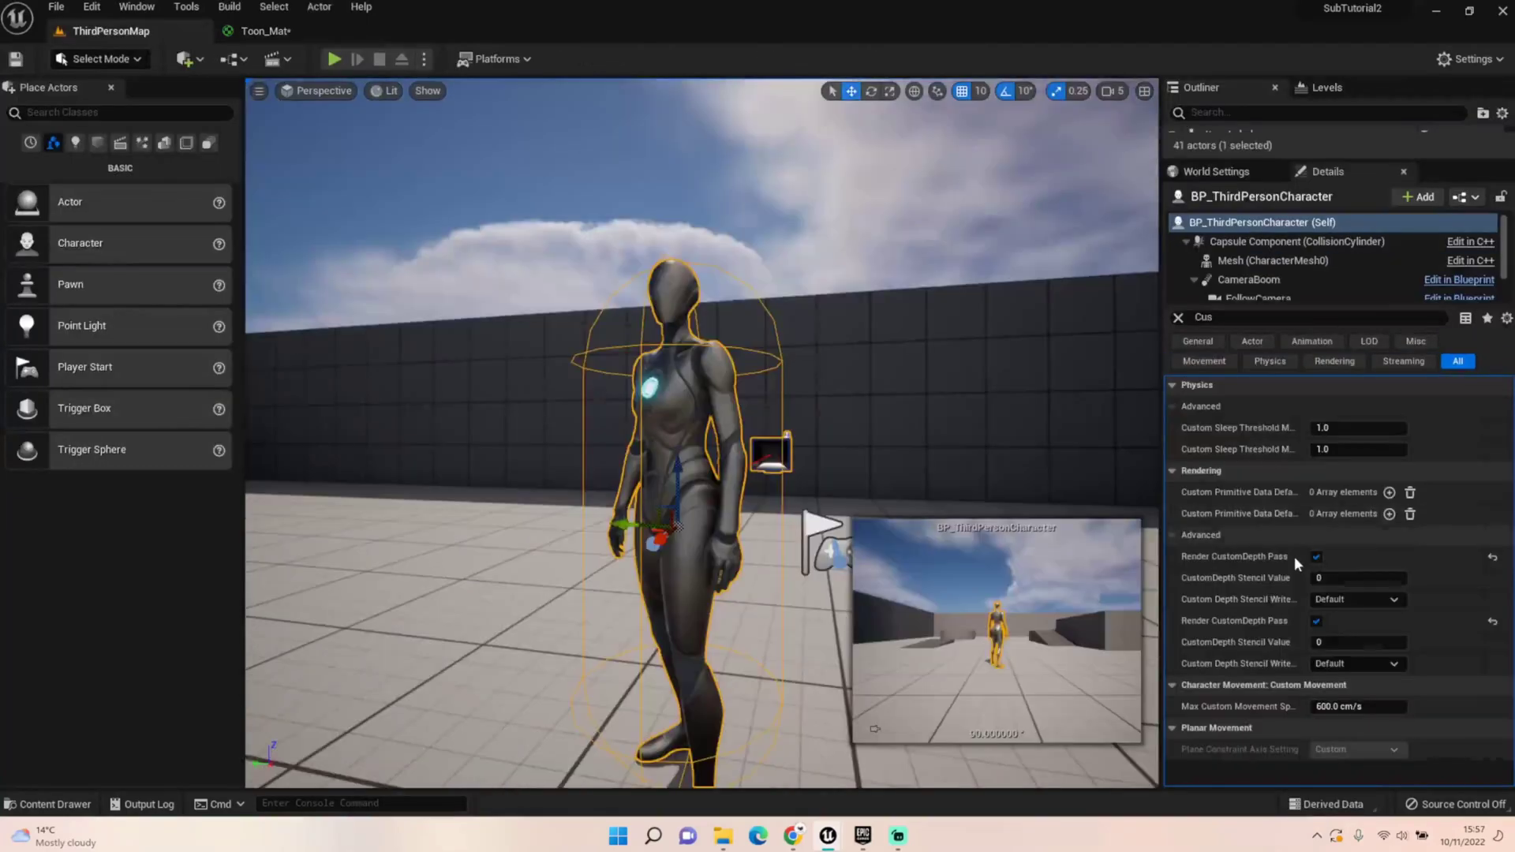
Turn the first Render CustomDepth Pass option of BP_ThirdPersonCharacter off and on again
left_click(1314, 556)
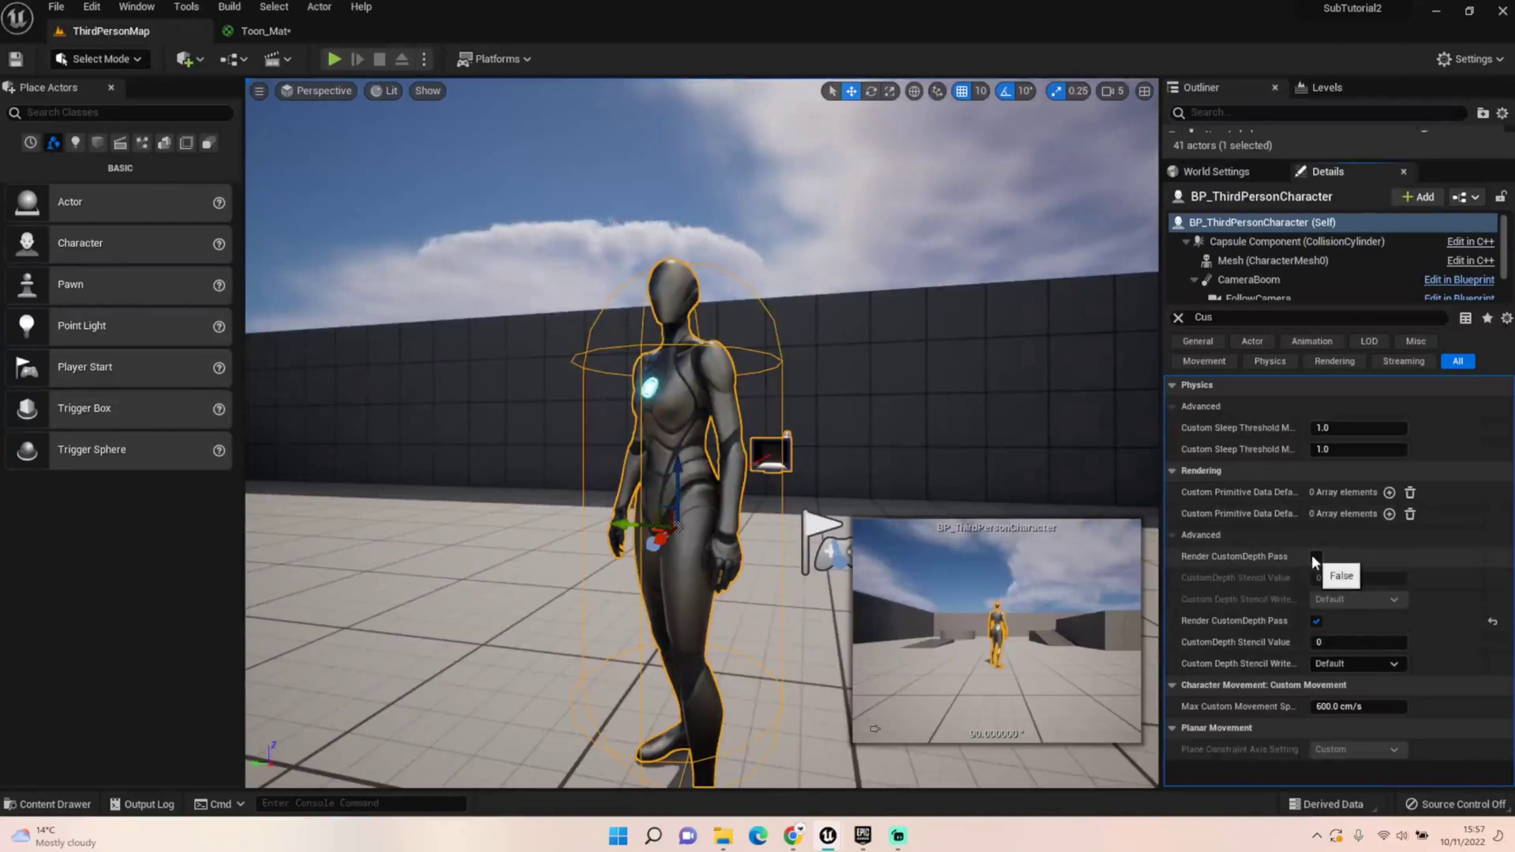
left_click(1315, 556)
Enable Render CustomDepth Pass on the blue chamfer cube beside the grey wall
right_click_drag(773, 492, 505, 492)
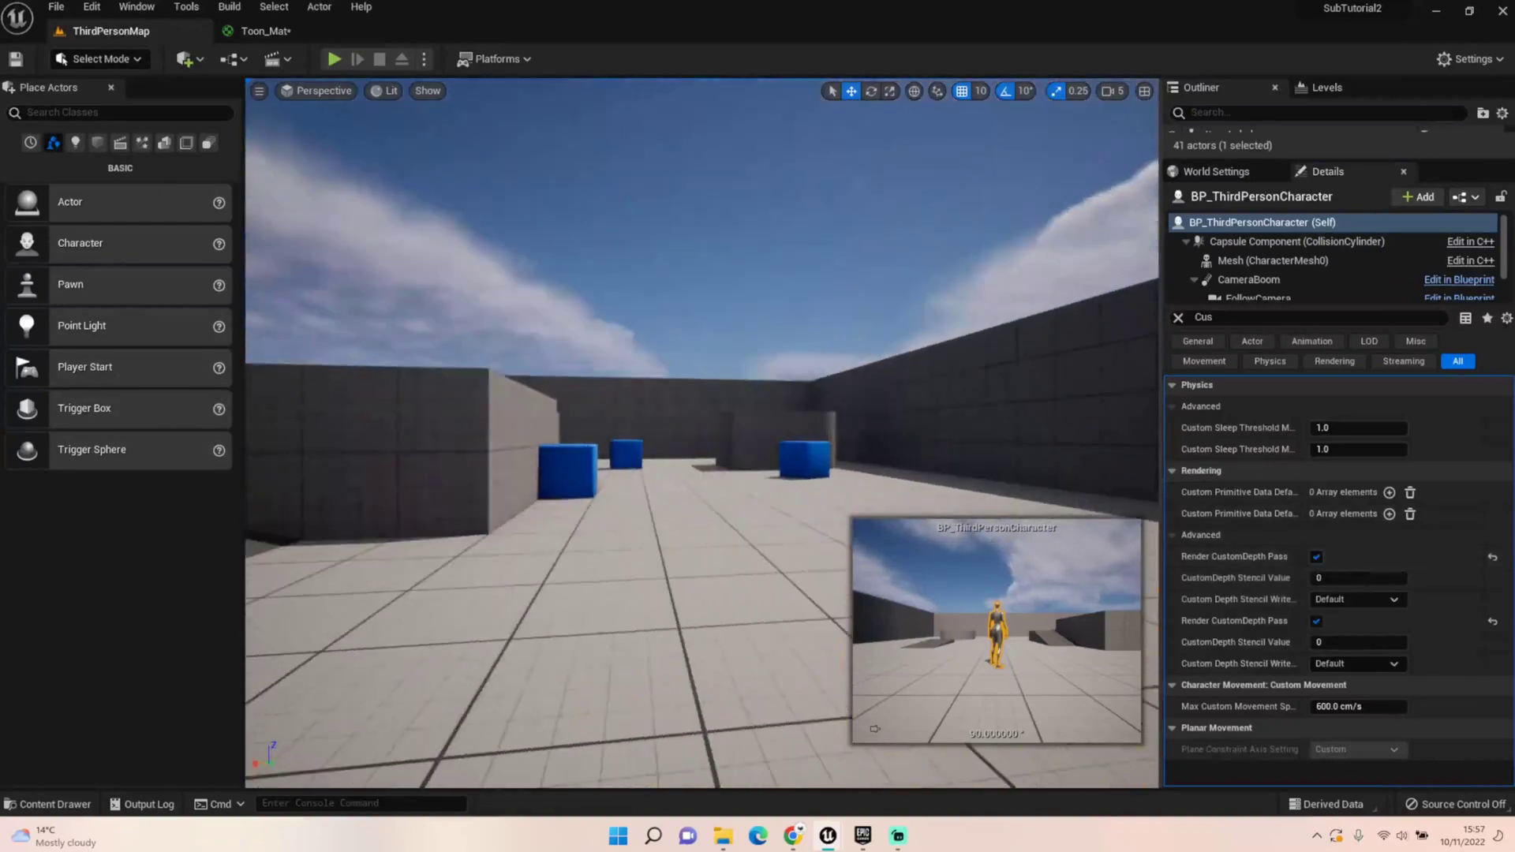
left_click(567, 471)
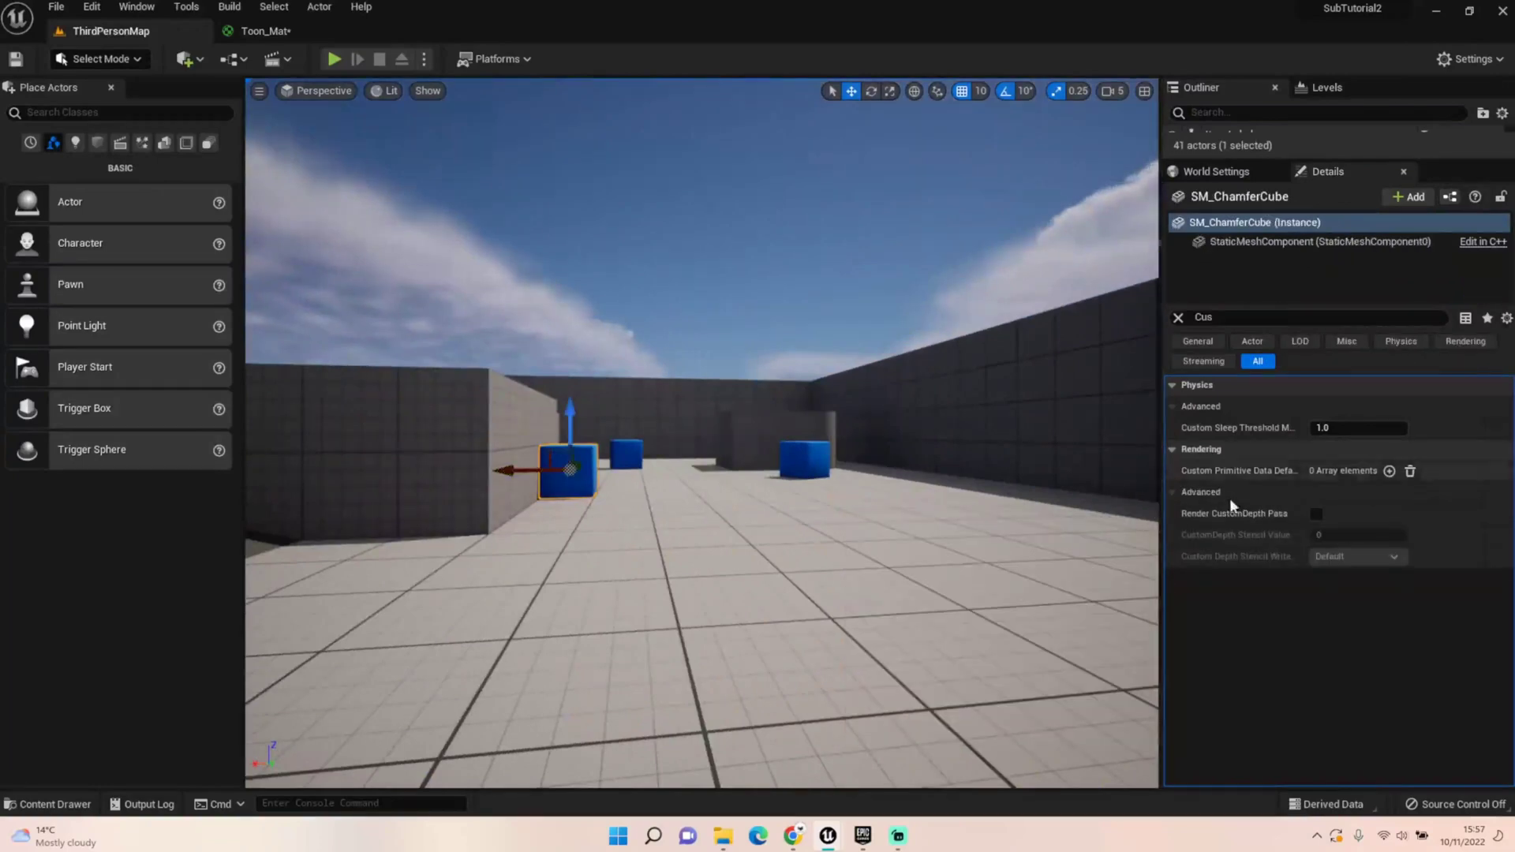
left_click(1308, 513)
left_click(1308, 513)
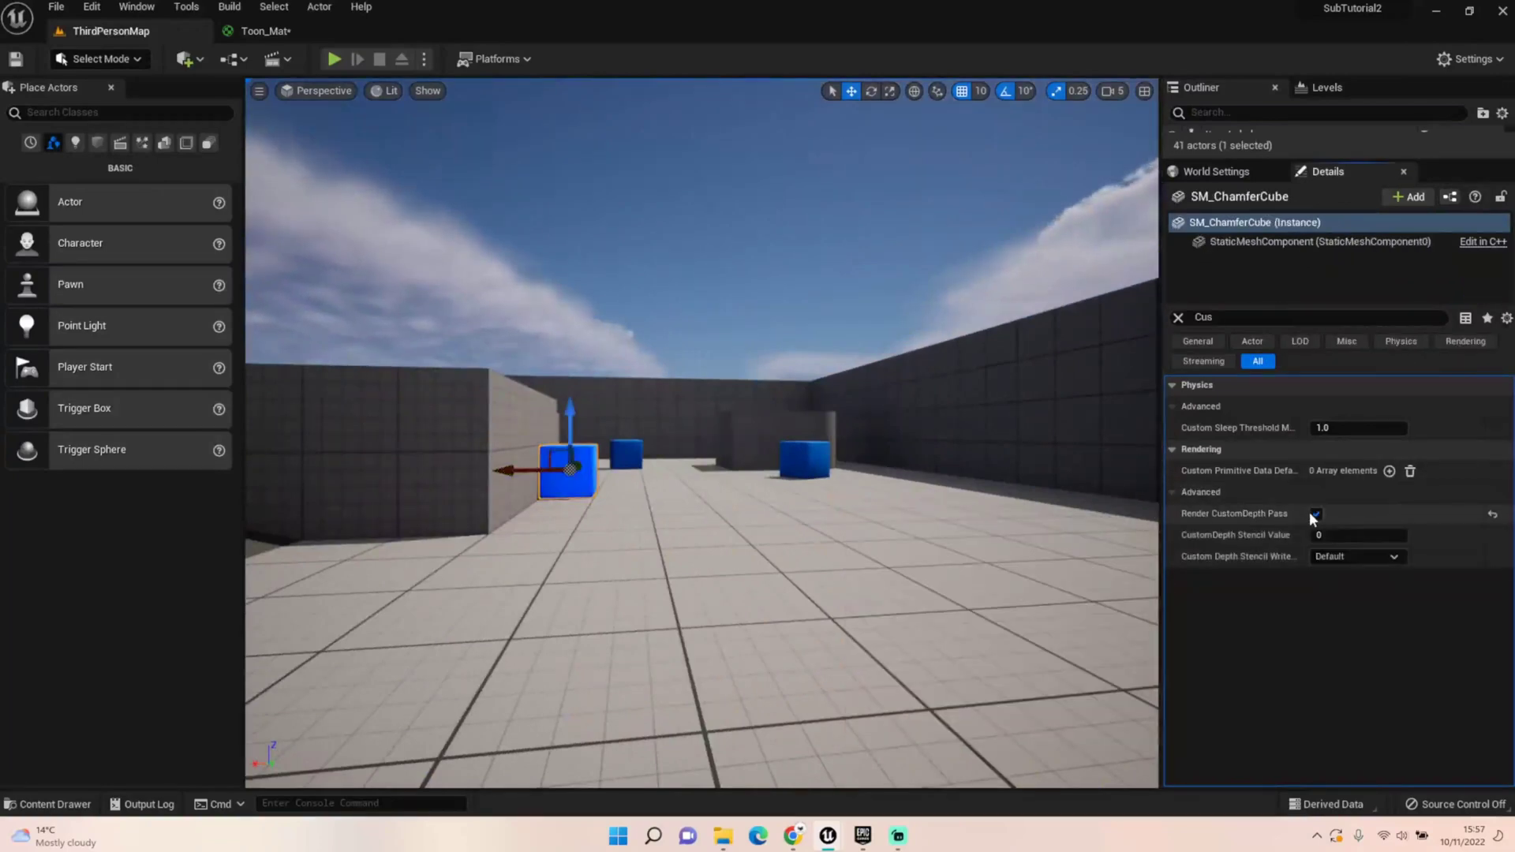
Enable Render CustomDepth Pass on SM_Cube4, the grey wall block behind the blue cube
right_click_drag(960, 510, 600, 517)
right_click_drag(959, 510, 991, 517)
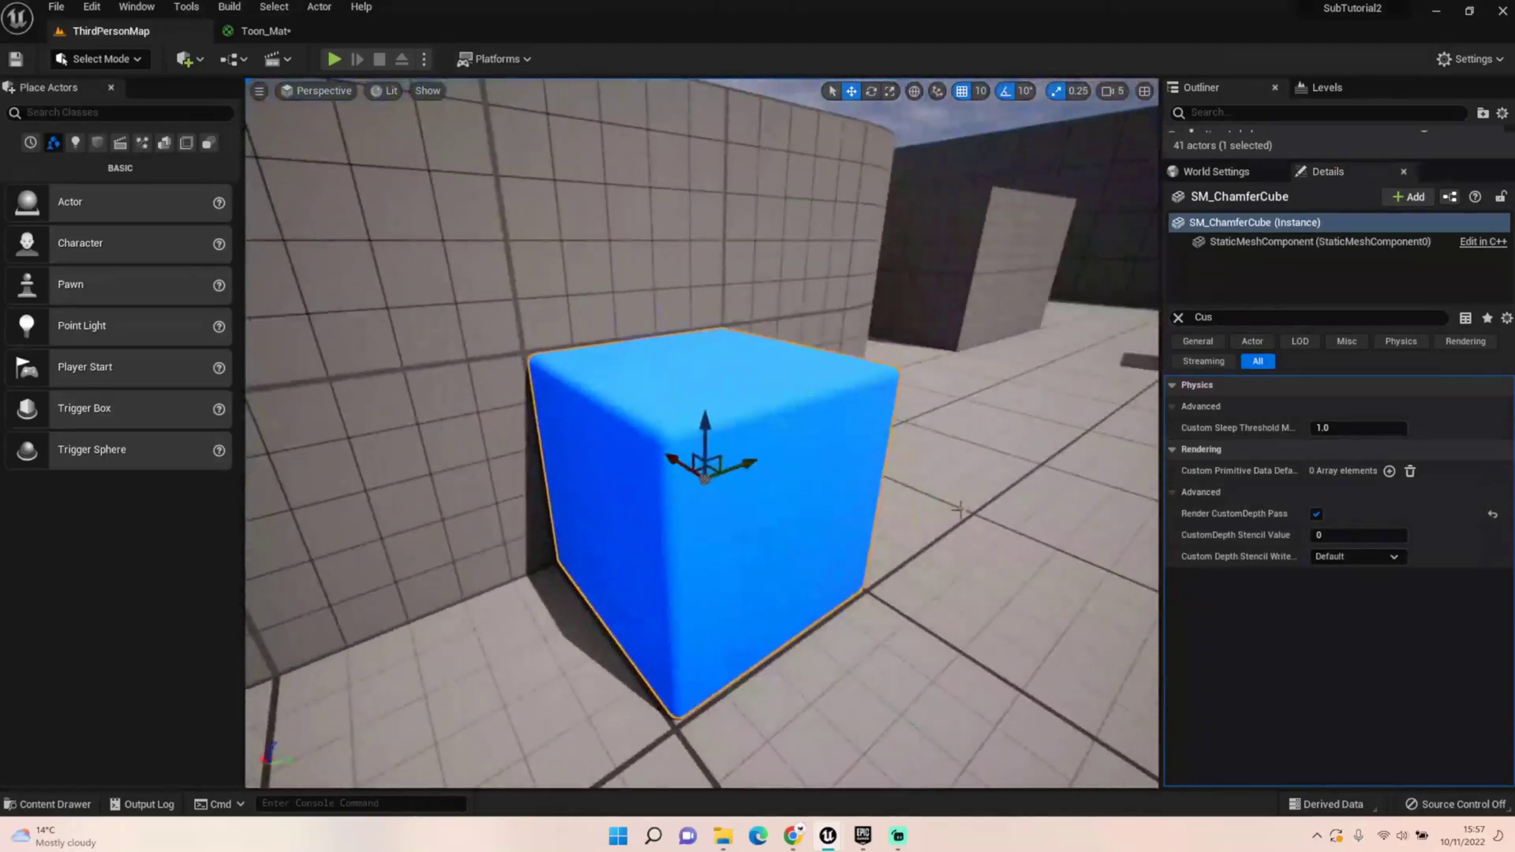
left_click(742, 253)
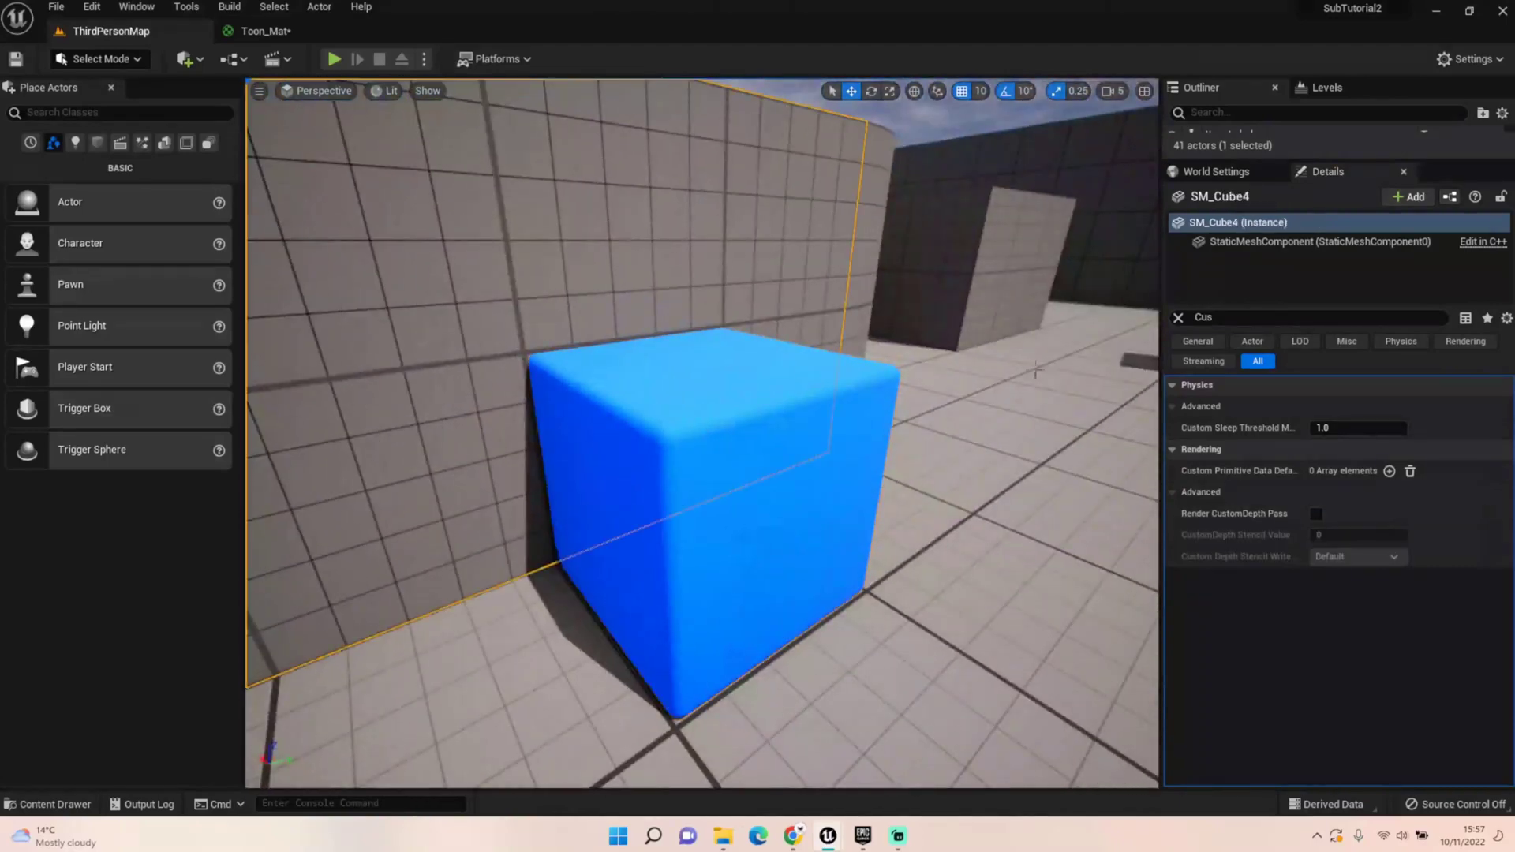
left_click(1315, 515)
Disable both Render CustomDepth Pass options on BP_ThirdPersonCharacter
right_click_drag(1021, 395, 805, 351)
right_click_drag(860, 517, 848, 516)
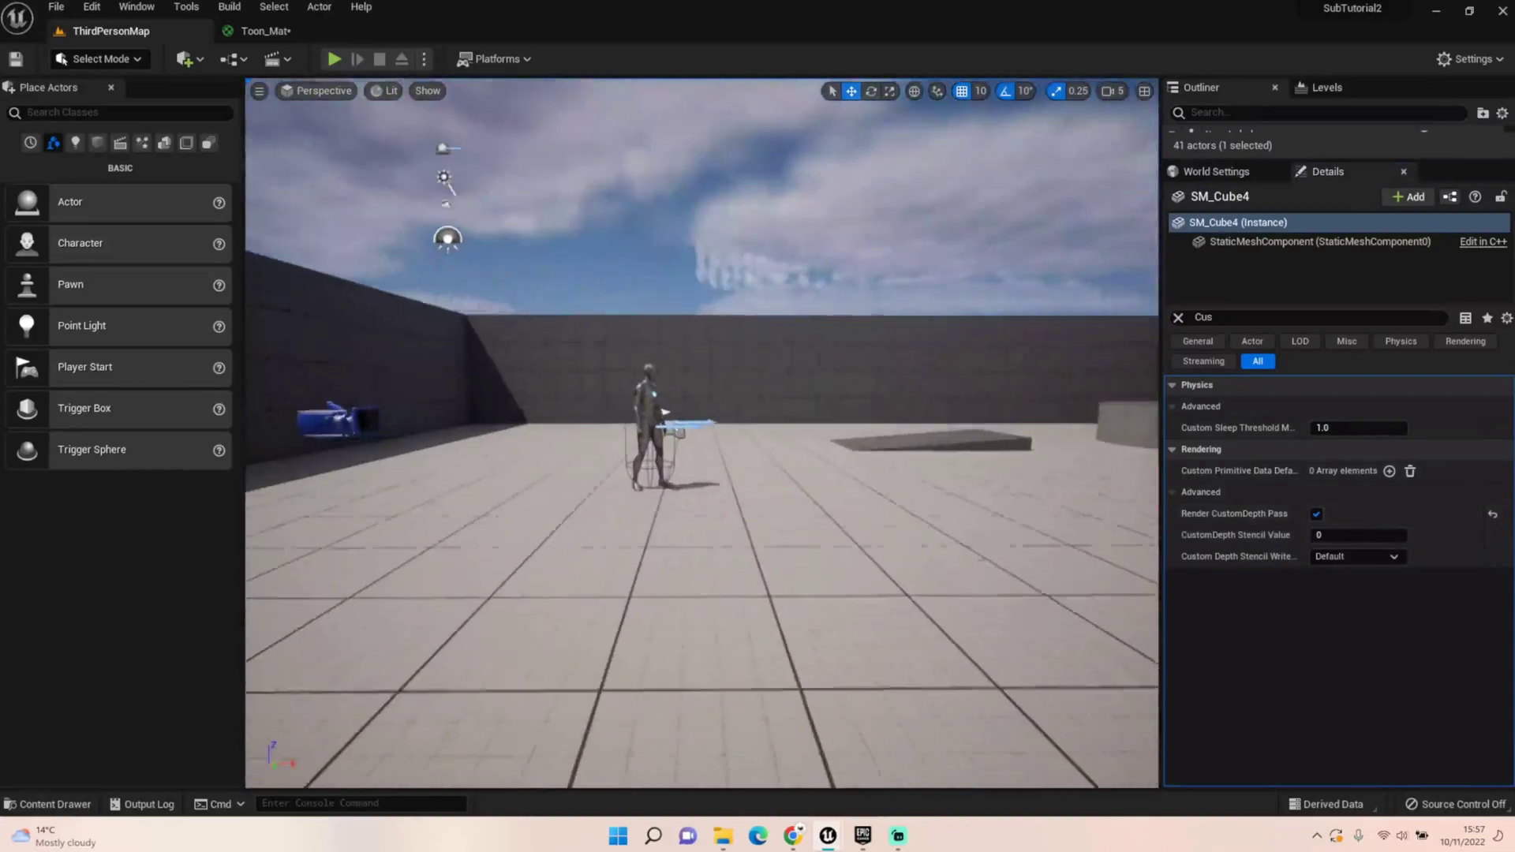
scroll(730, 413, "up", 5)
scroll(730, 413, "up", 5)
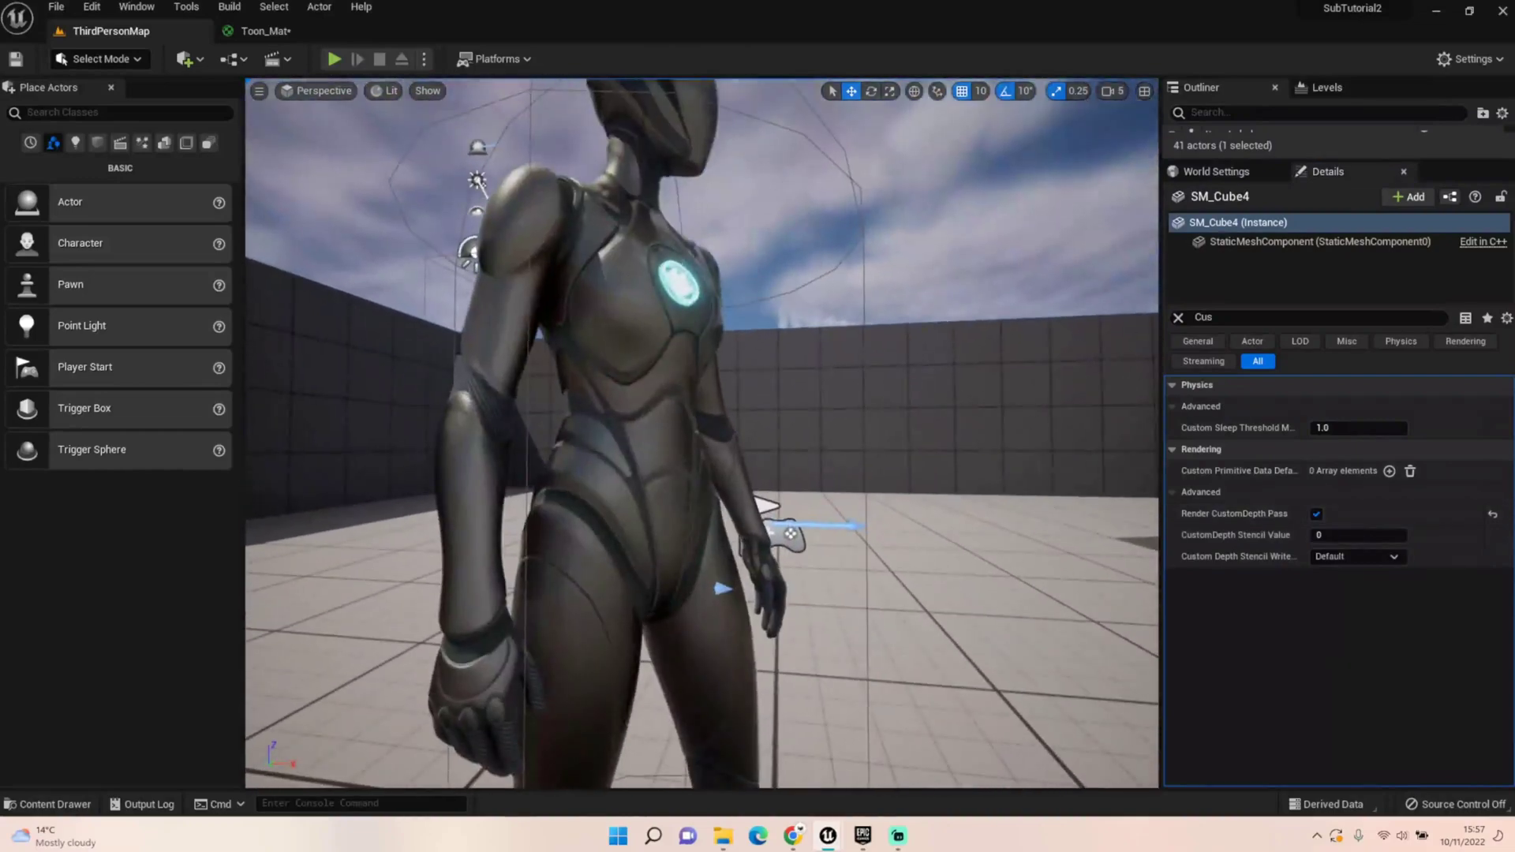
left_click(736, 389)
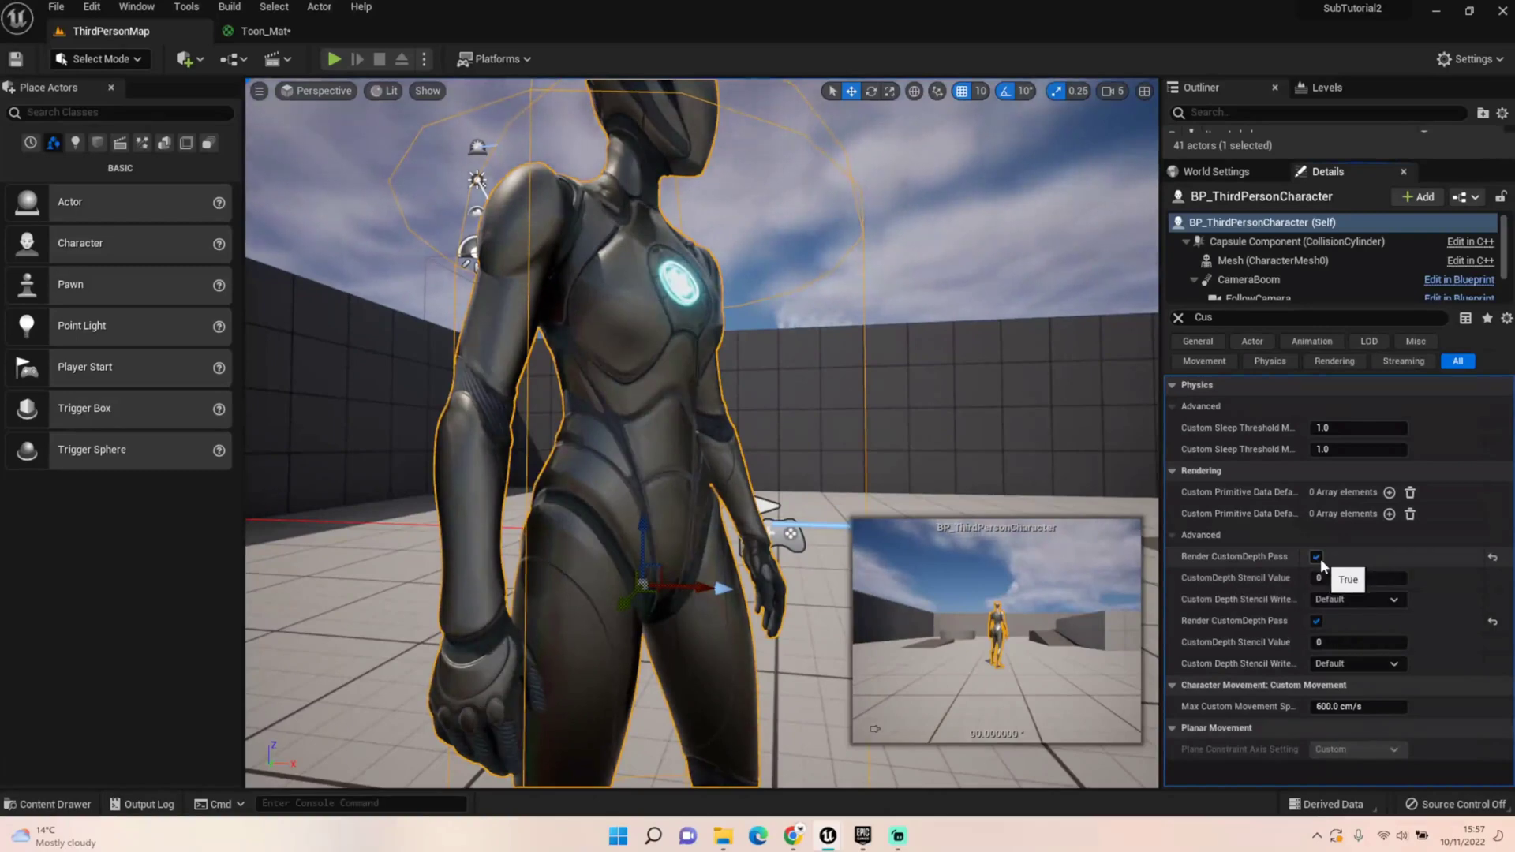
left_click(1317, 620)
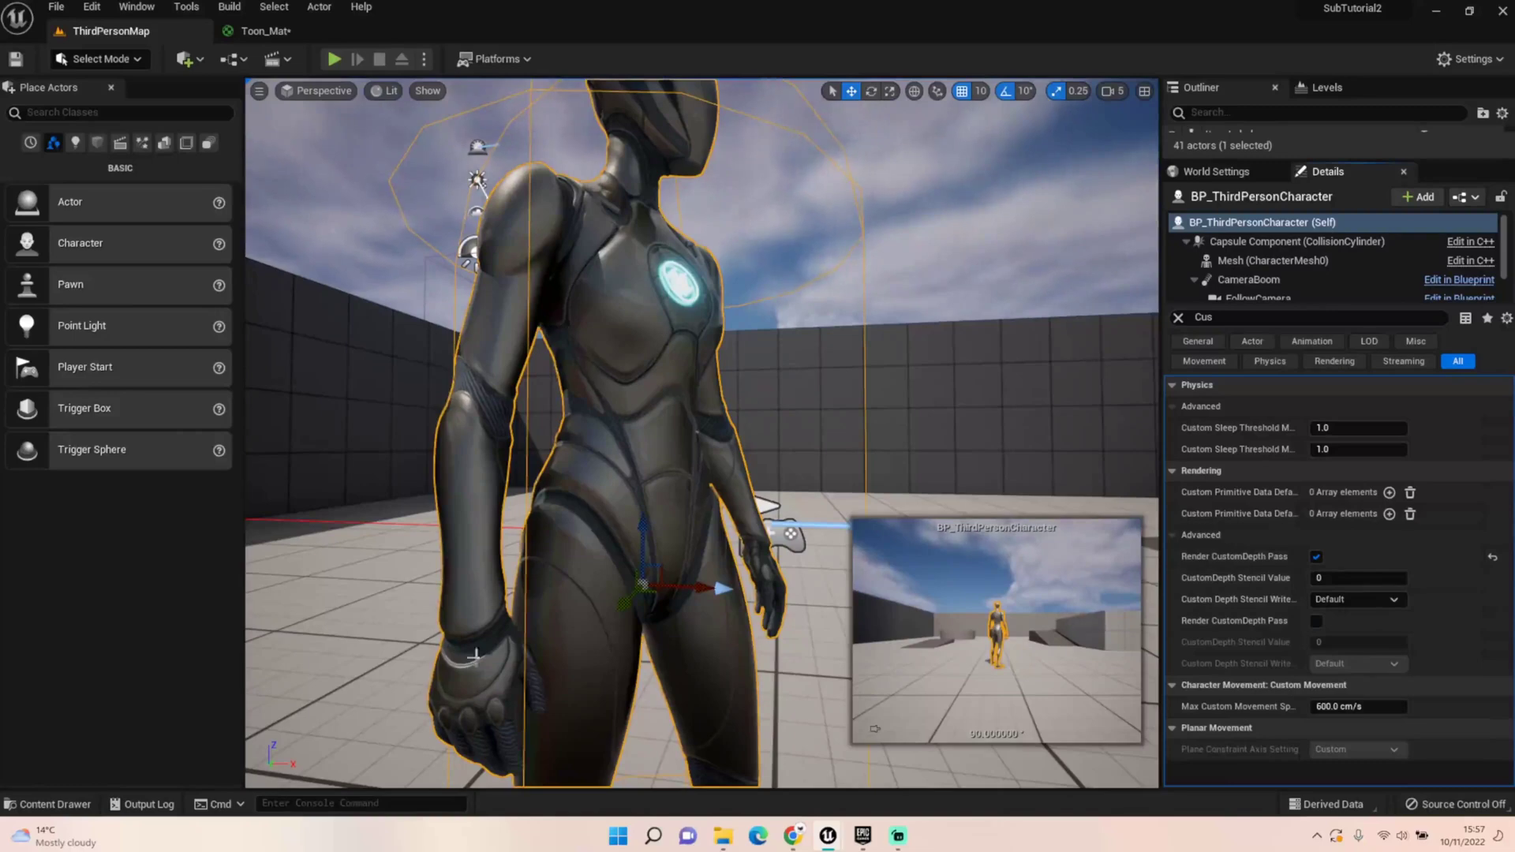
left_click(1317, 557)
left_click(1316, 557)
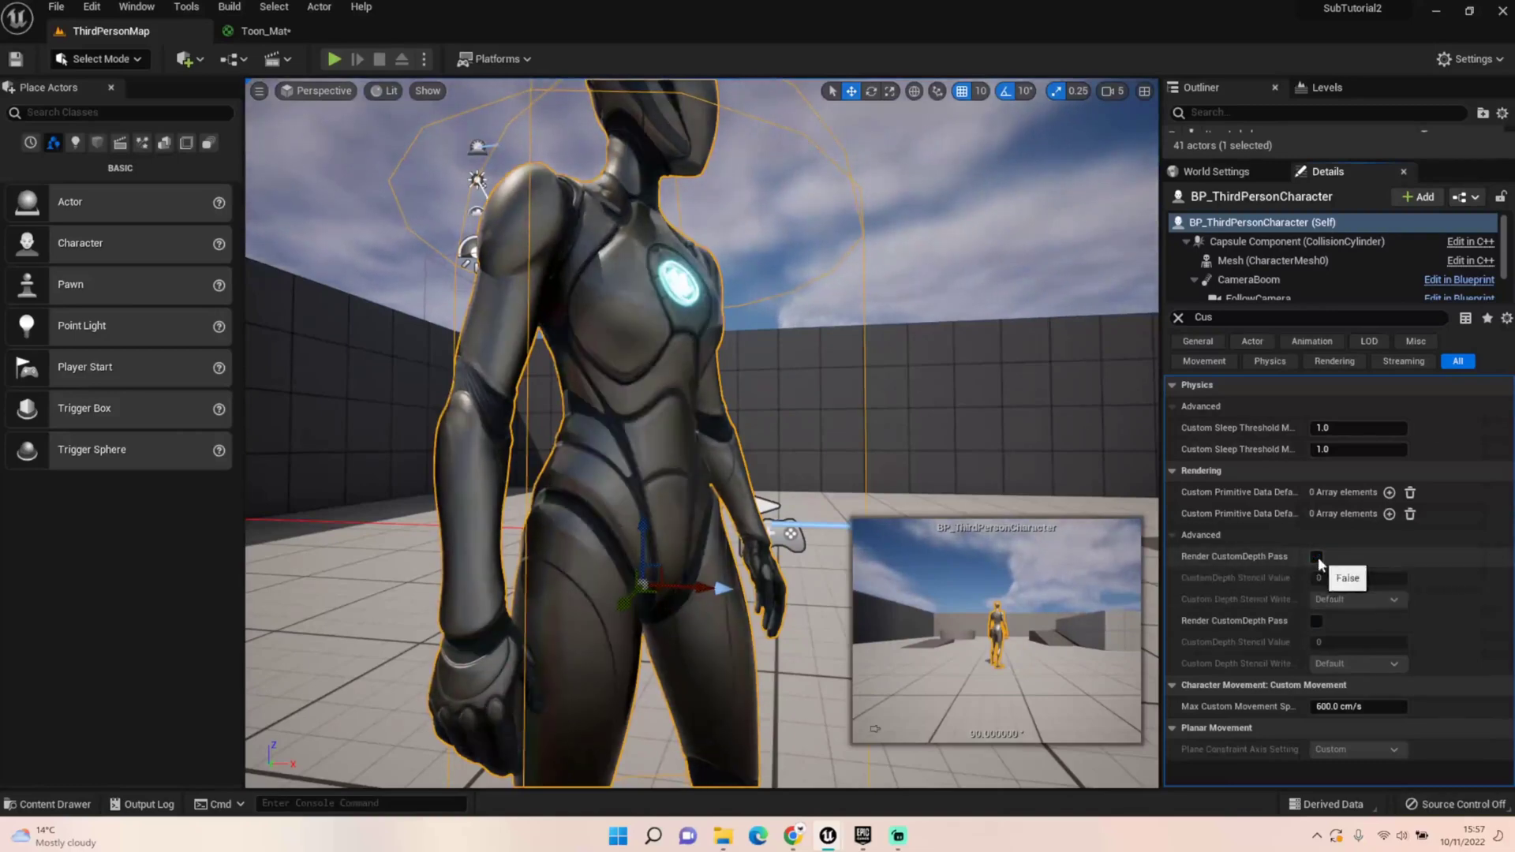
right_click_drag(512, 420, 571, 371)
key("w")
left_click(571, 371)
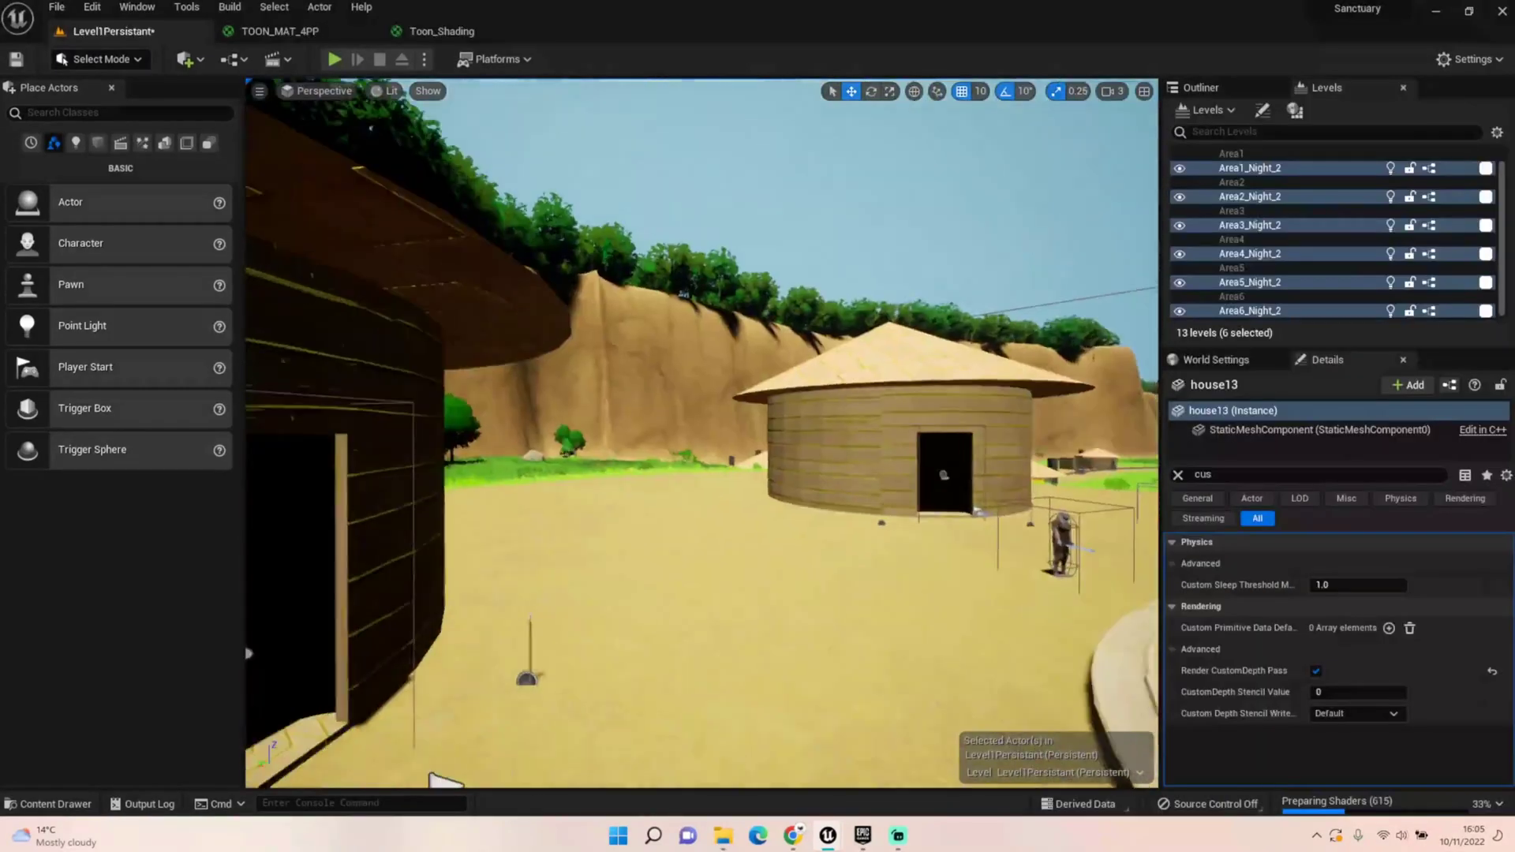
Compare the round hut house13 with Render CustomDepth Pass turned off and back on
right_click_drag(703, 434, 663, 431)
key("w")
right_click_drag(545, 775, 564, 775)
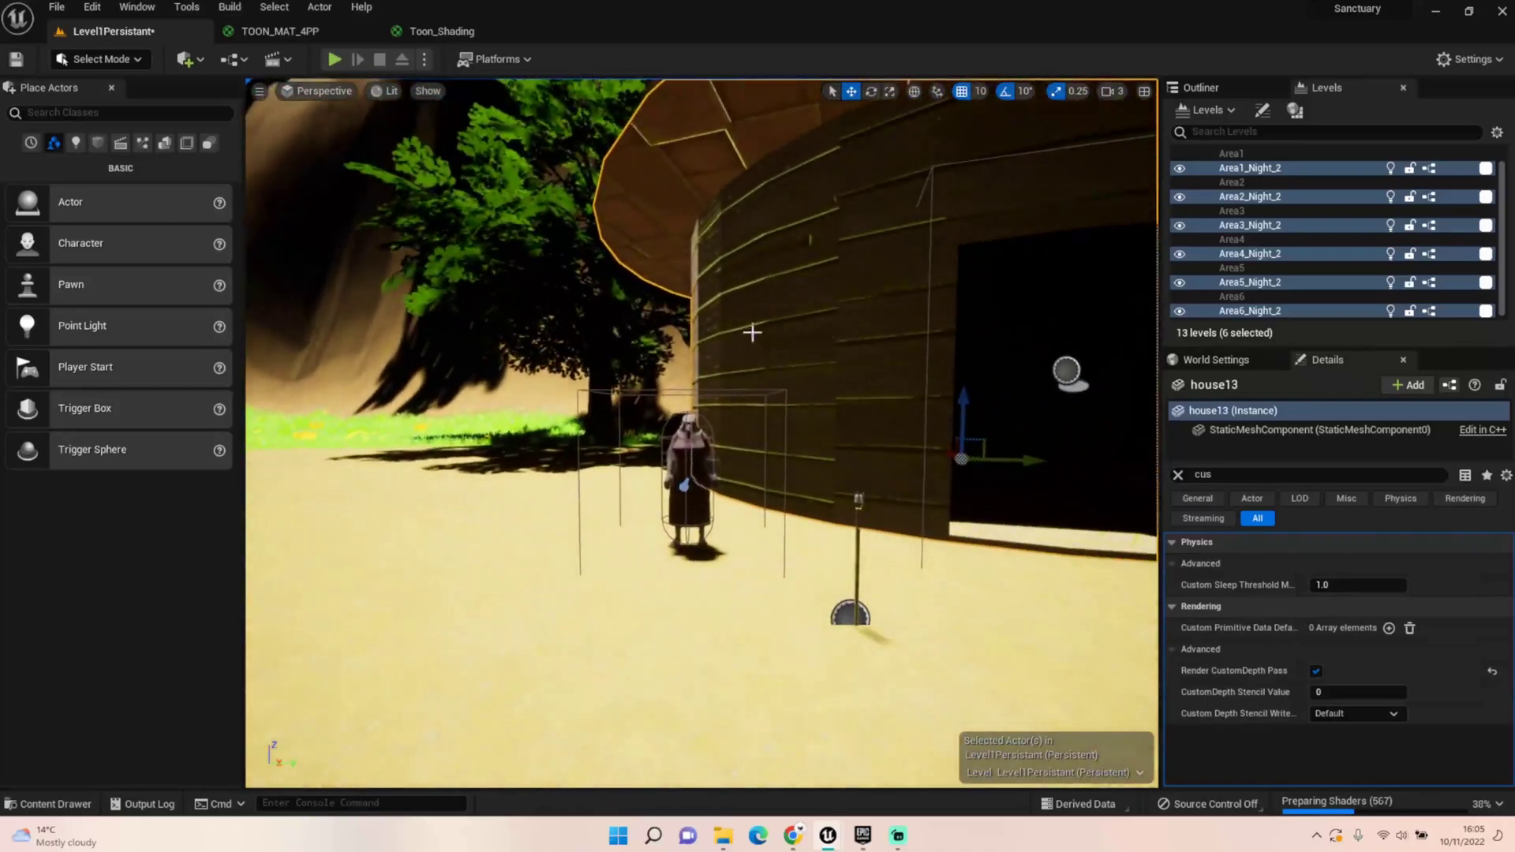
right_click_drag(750, 383, 849, 355)
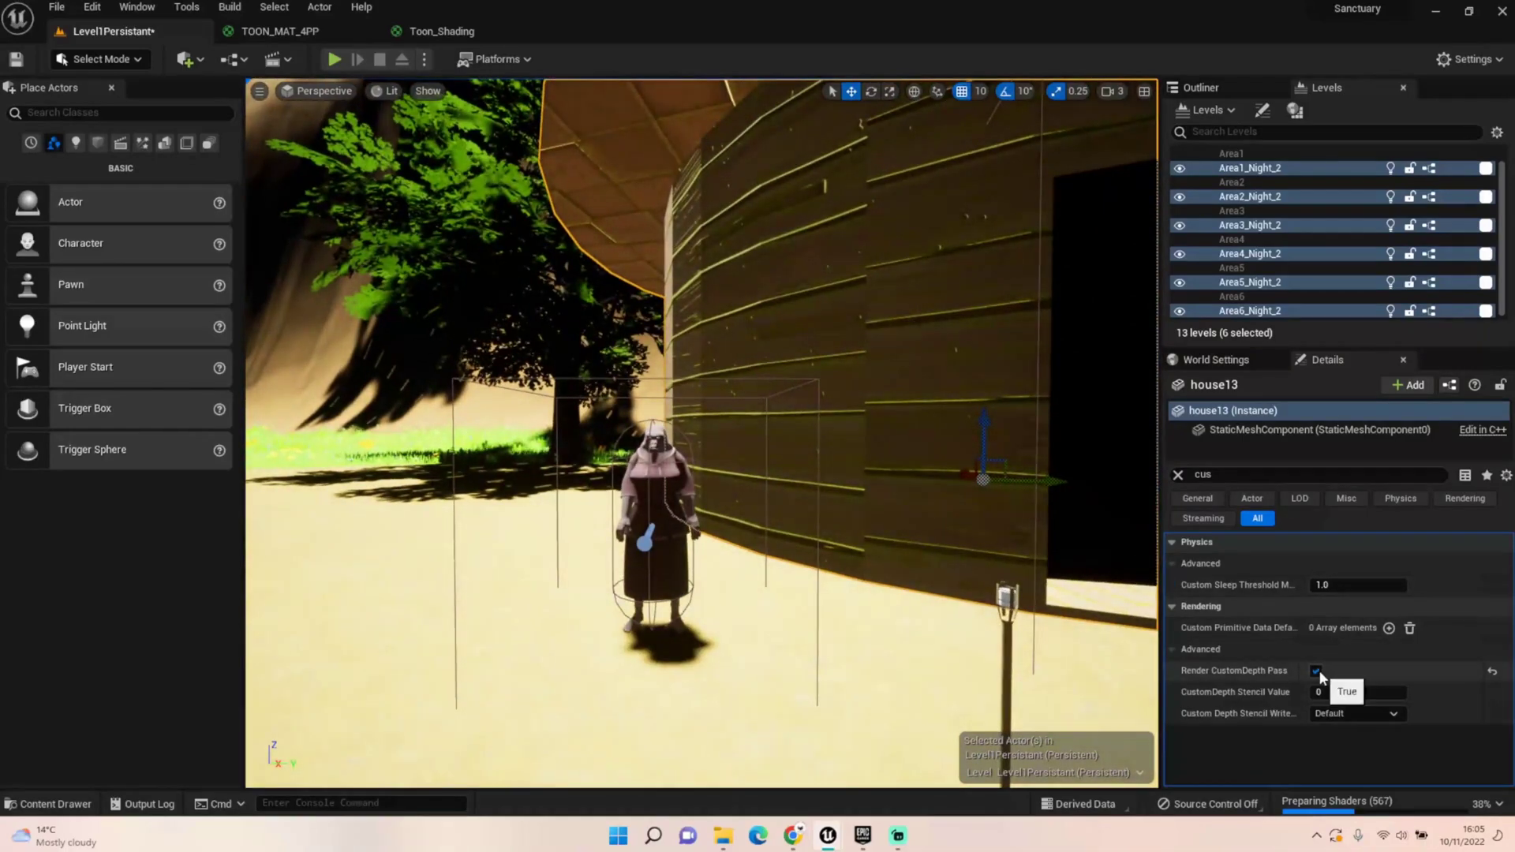
left_click(1316, 670)
mouse_move(710, 395)
right_mouse_down()
mouse_move(789, 395)
mouse_move(726, 387)
right_mouse_up()
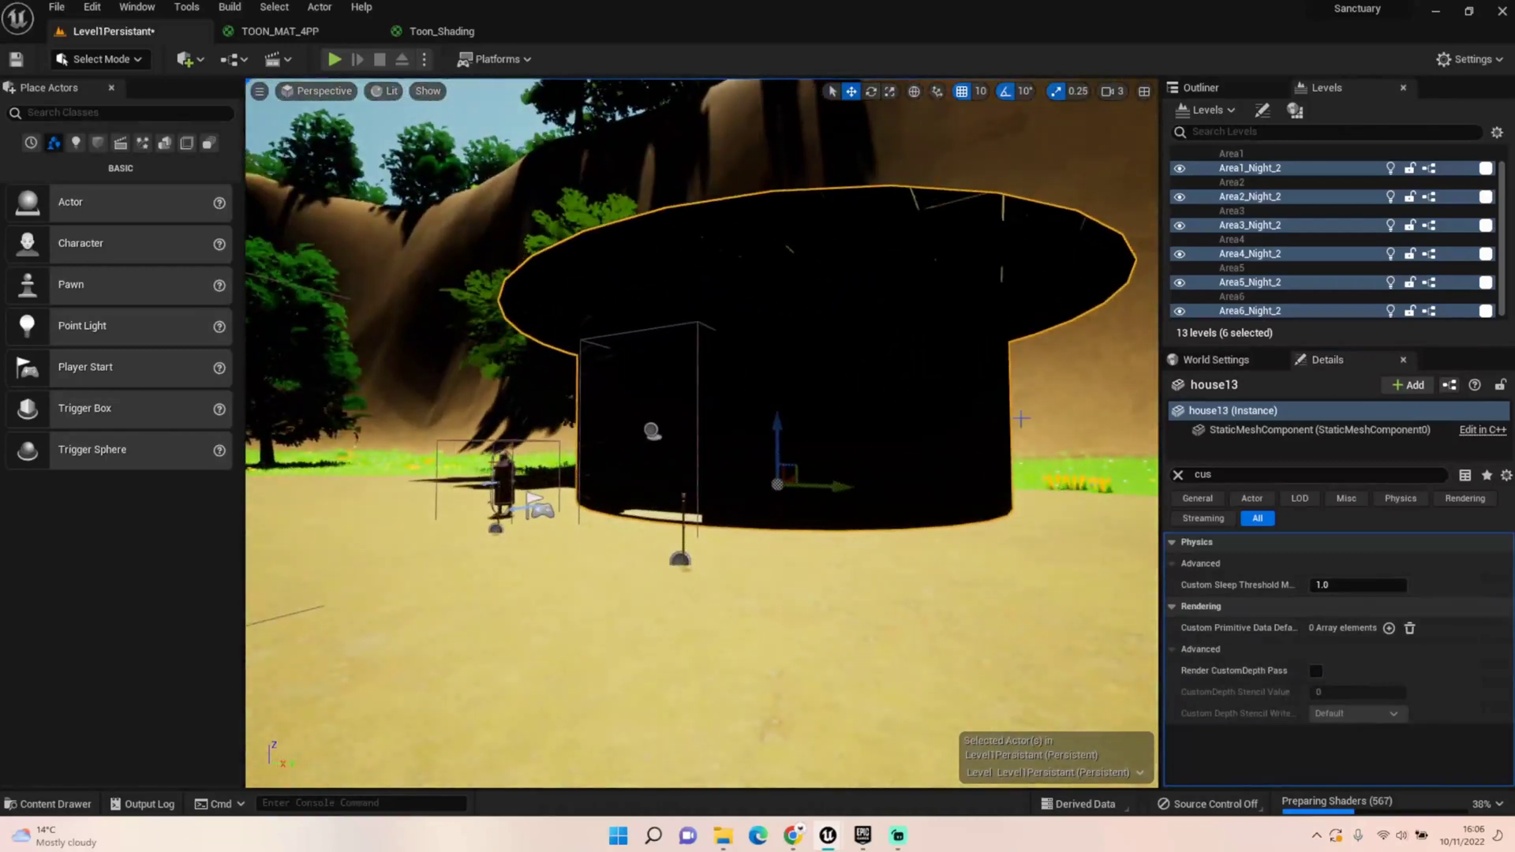
left_click(1315, 672)
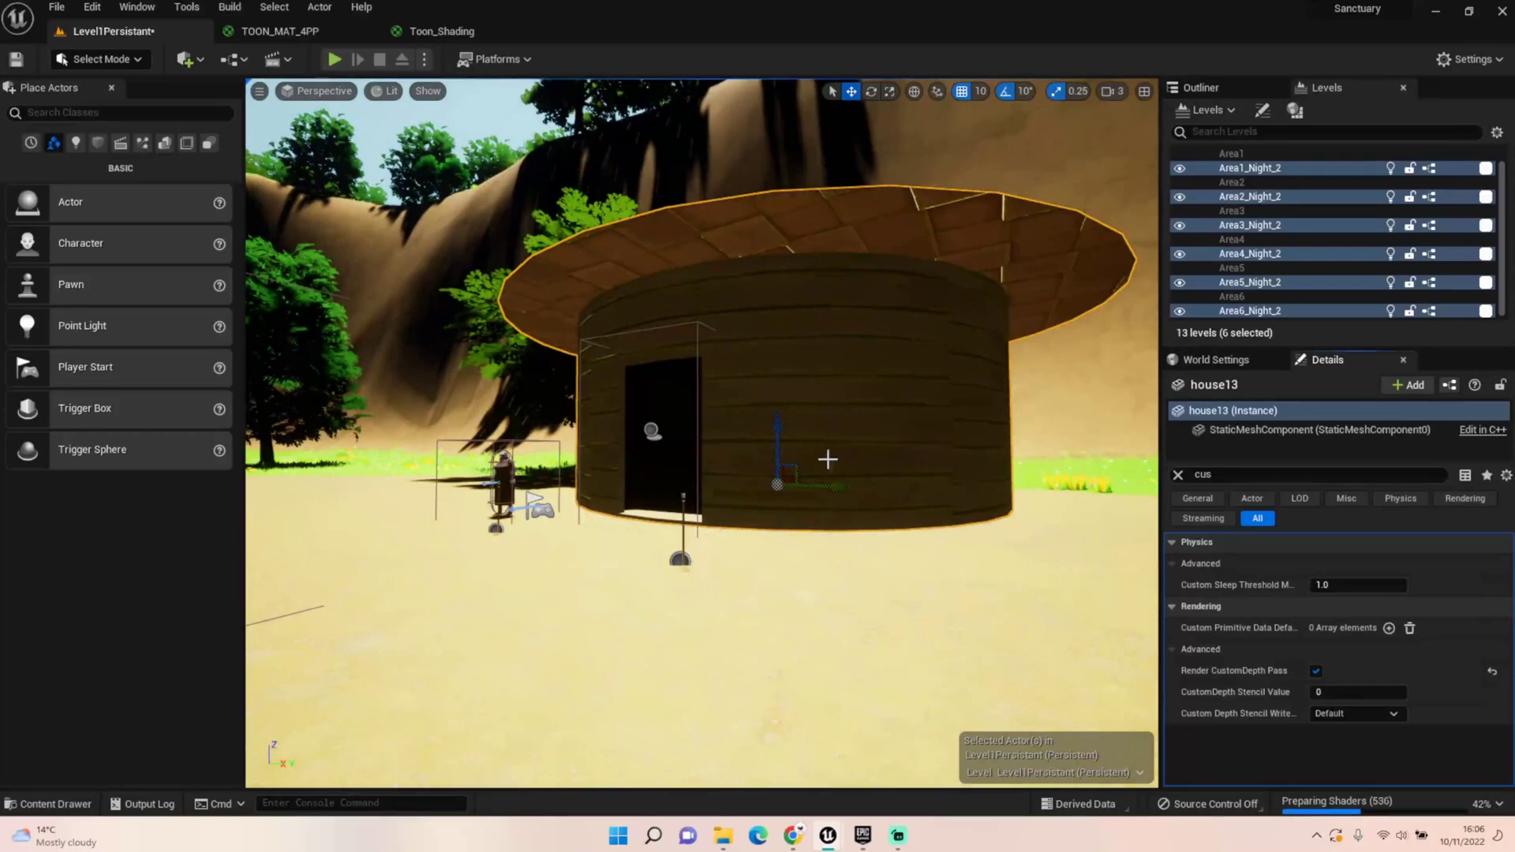
Compare the Wori_NPC character beside the hut with its first Render CustomDepth Pass option turned off and back on
right_click_drag(703, 432, 587, 434)
key("w")
key("w")
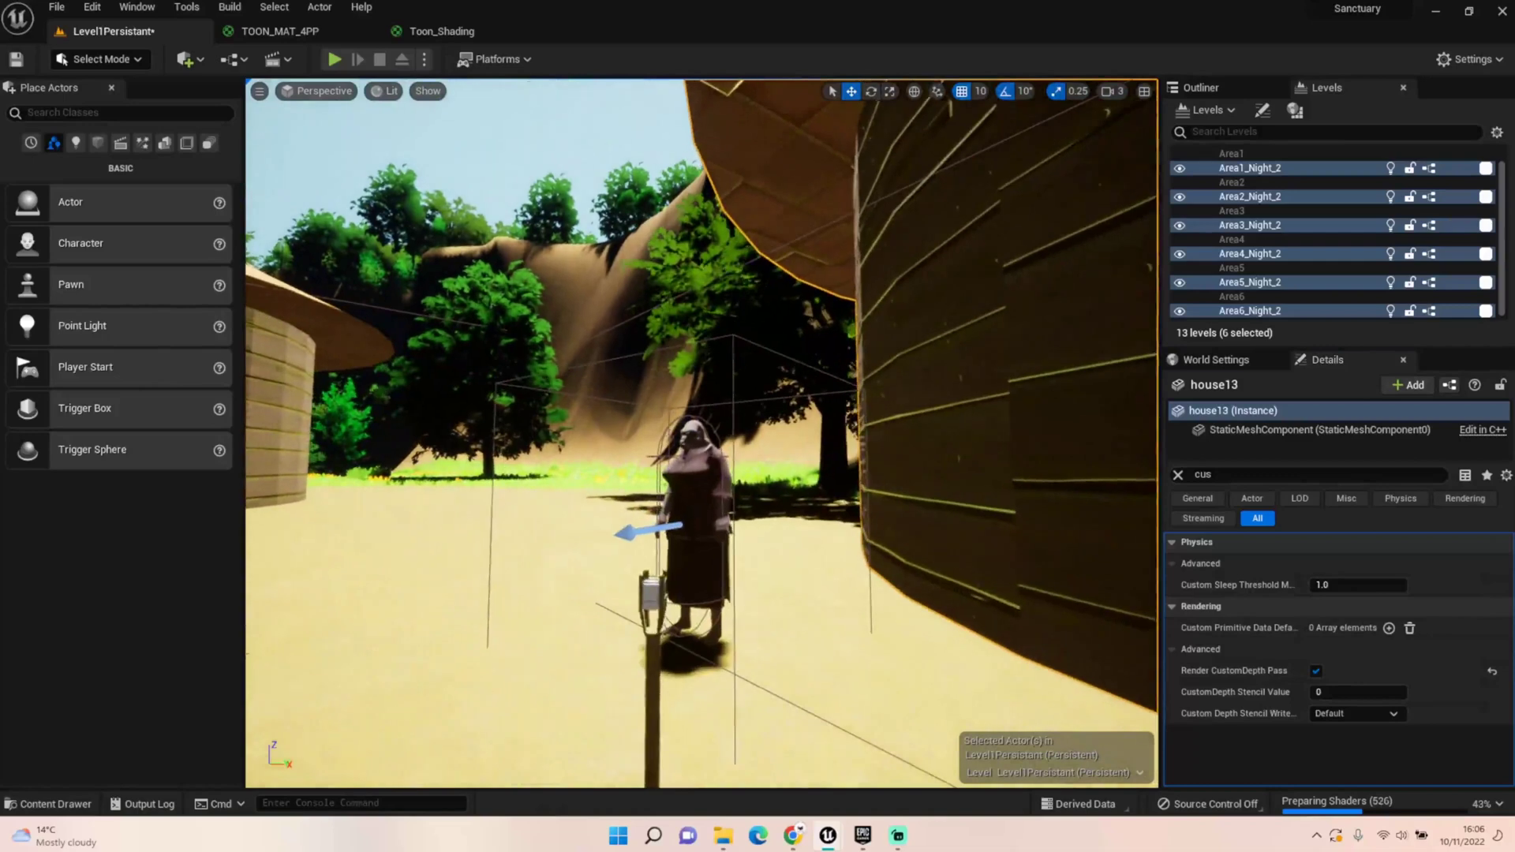
key("w")
right_click_drag(718, 470, 720, 519)
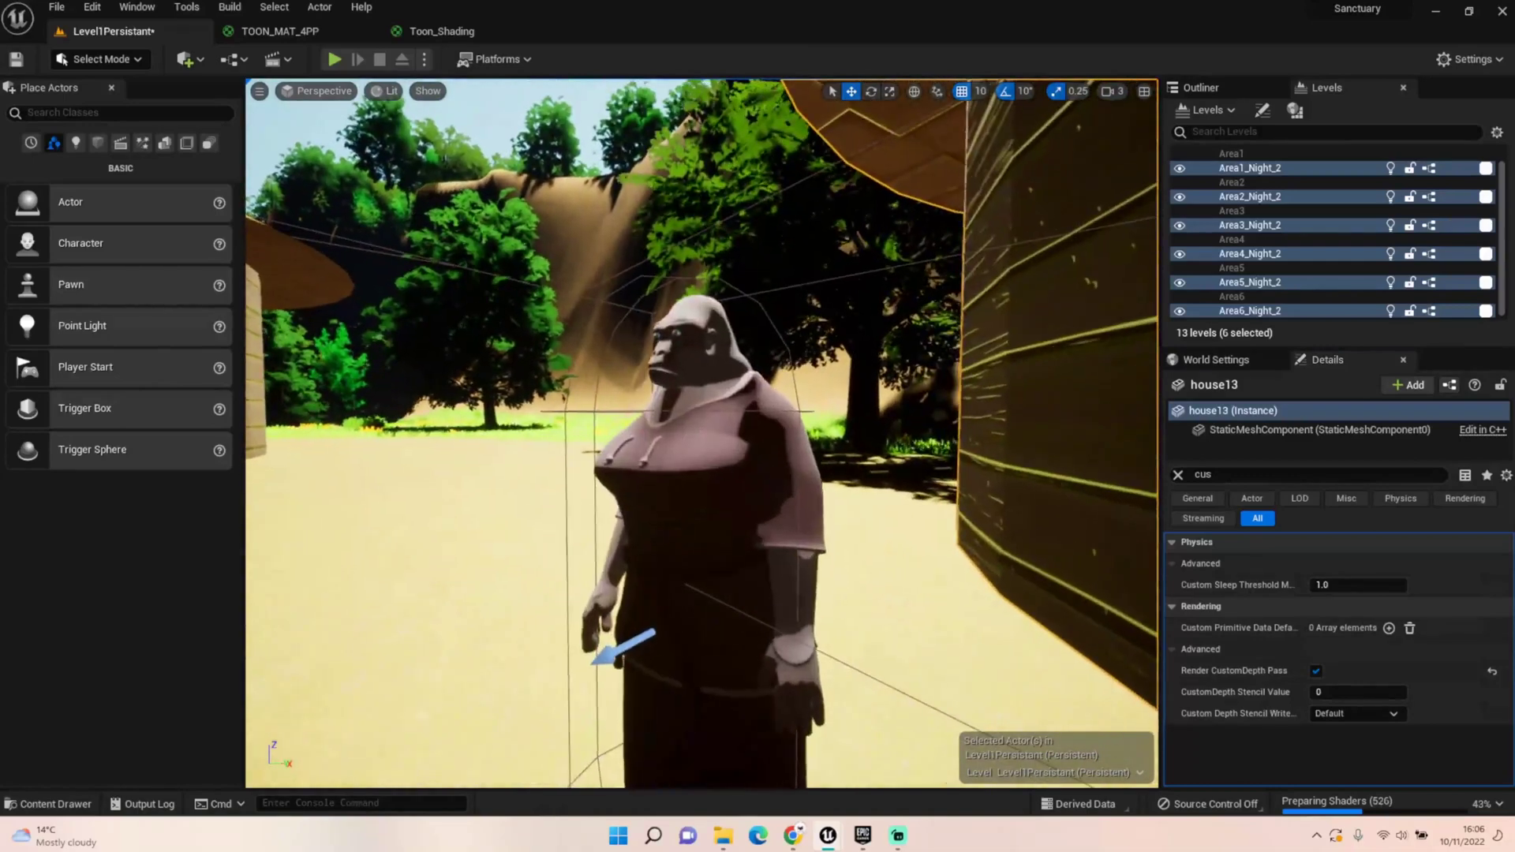
left_click(718, 470)
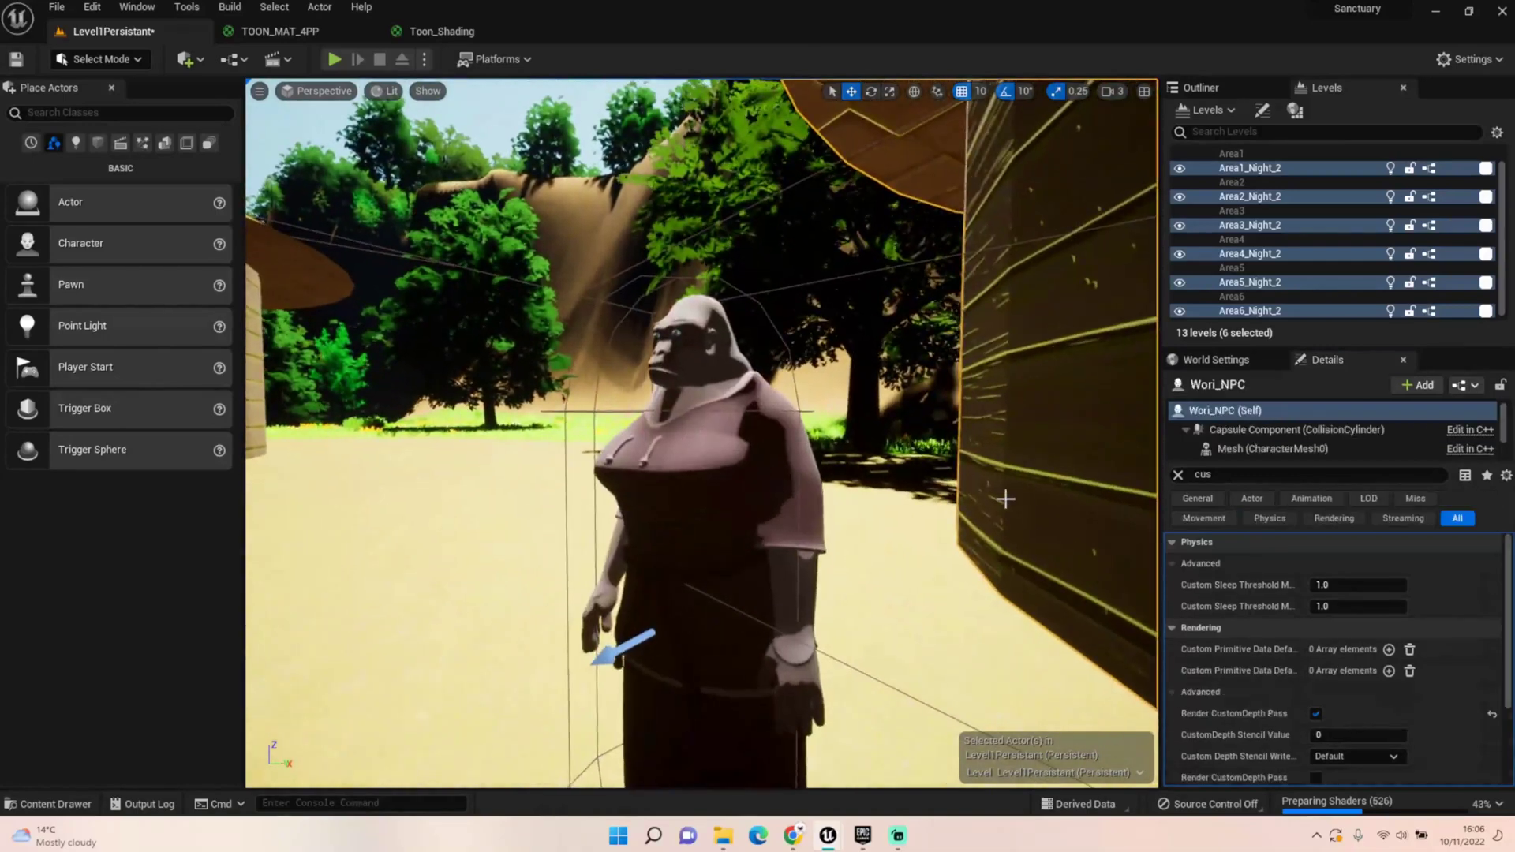
left_click(1315, 713)
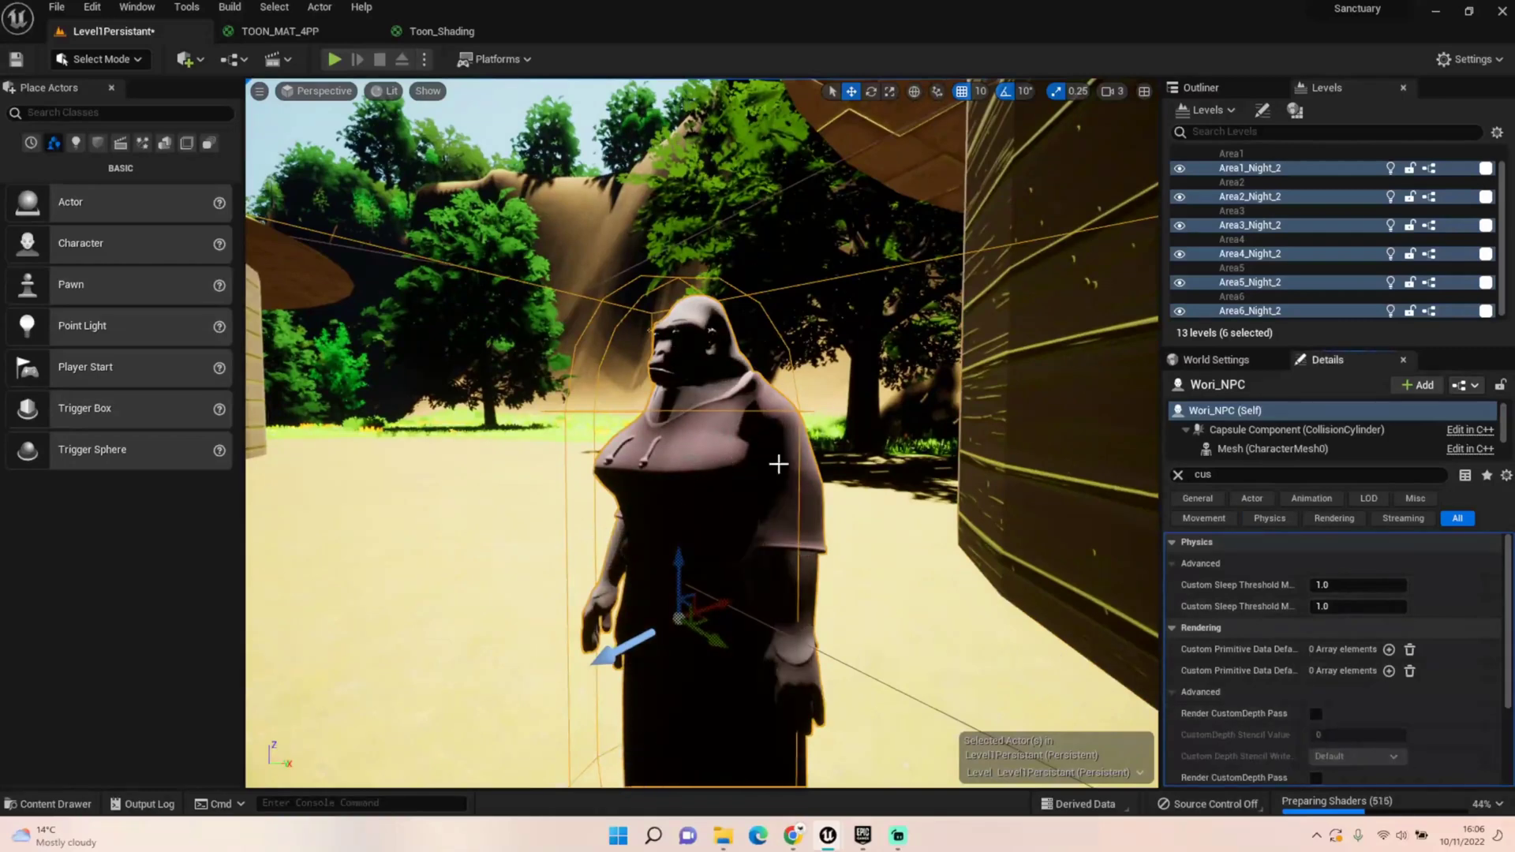
left_click(1316, 713)
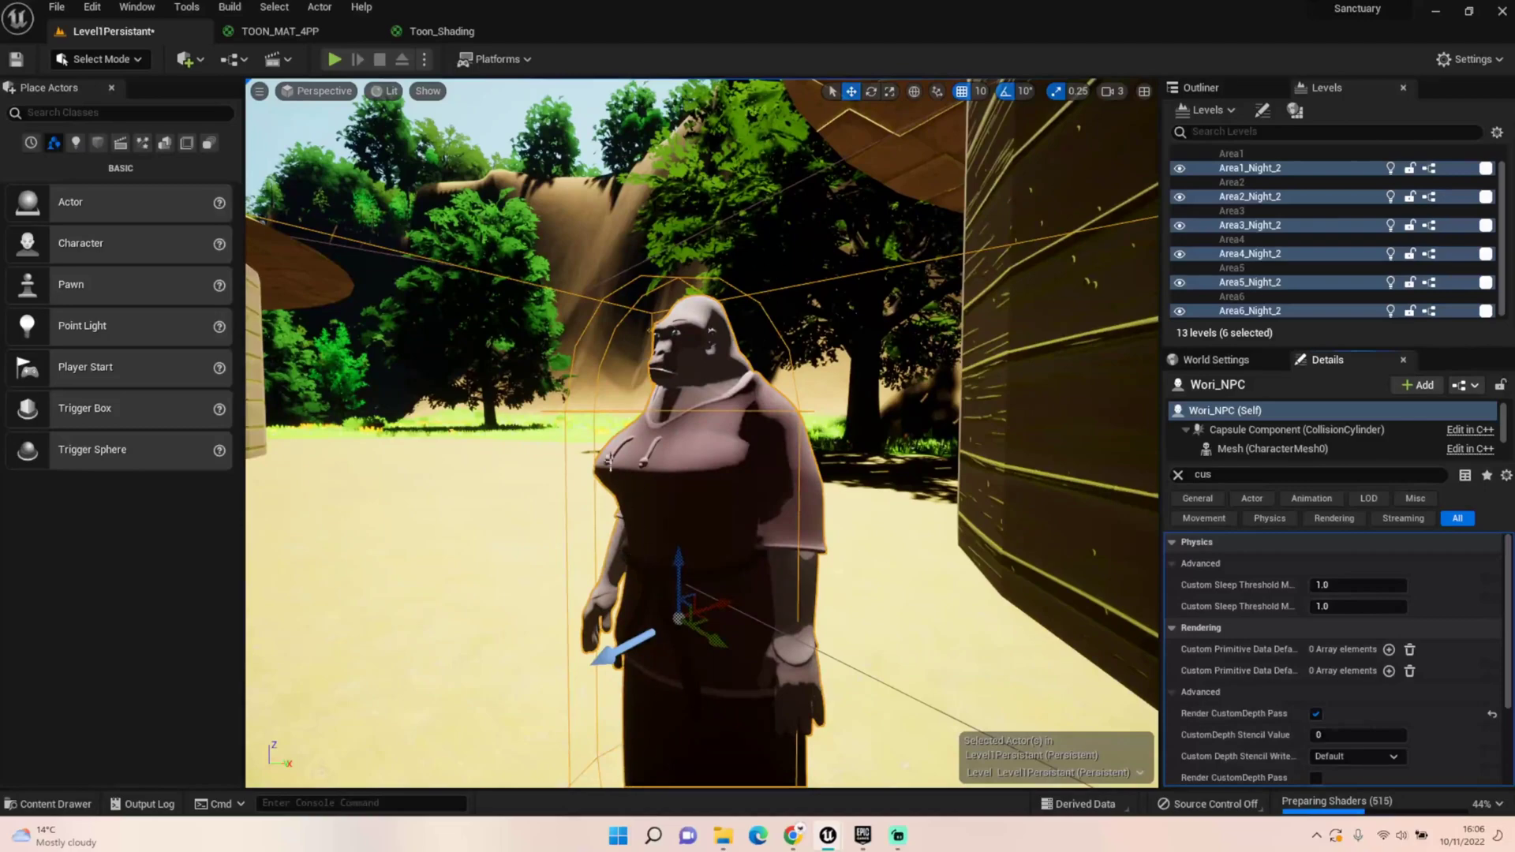
Fly through the village and valley to examine the toon-shaded look of the huts, cliffs, trees and grass
right_click_drag(869, 452, 473, 442)
right_click_drag(663, 445, 599, 453)
key("w")
mouse_move(805, 451)
right_mouse_down()
mouse_move(702, 453)
mouse_move(812, 454)
right_mouse_up()
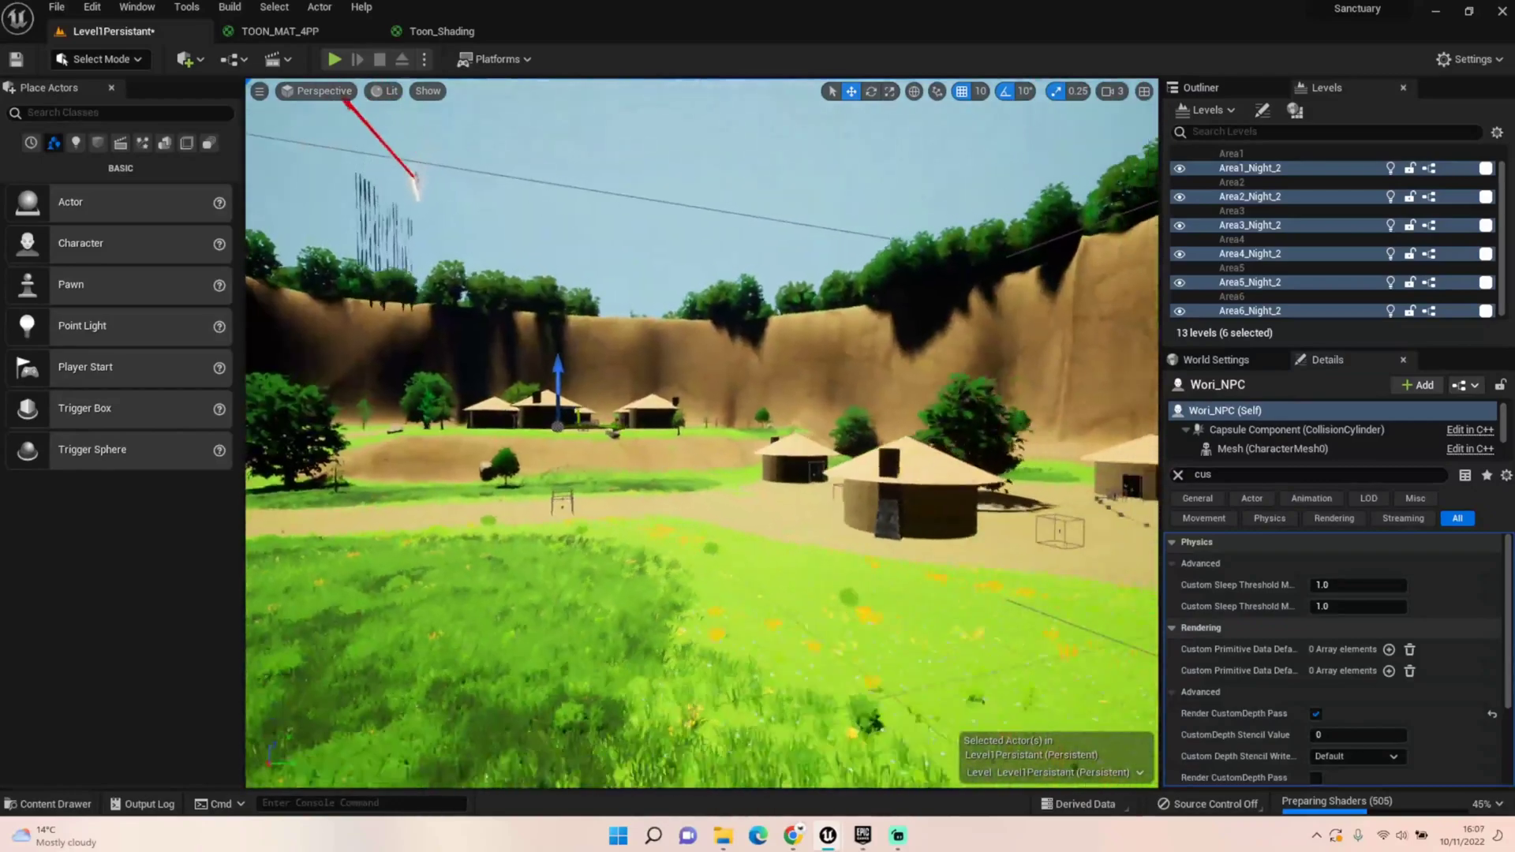
right_click_drag(813, 453, 647, 454)
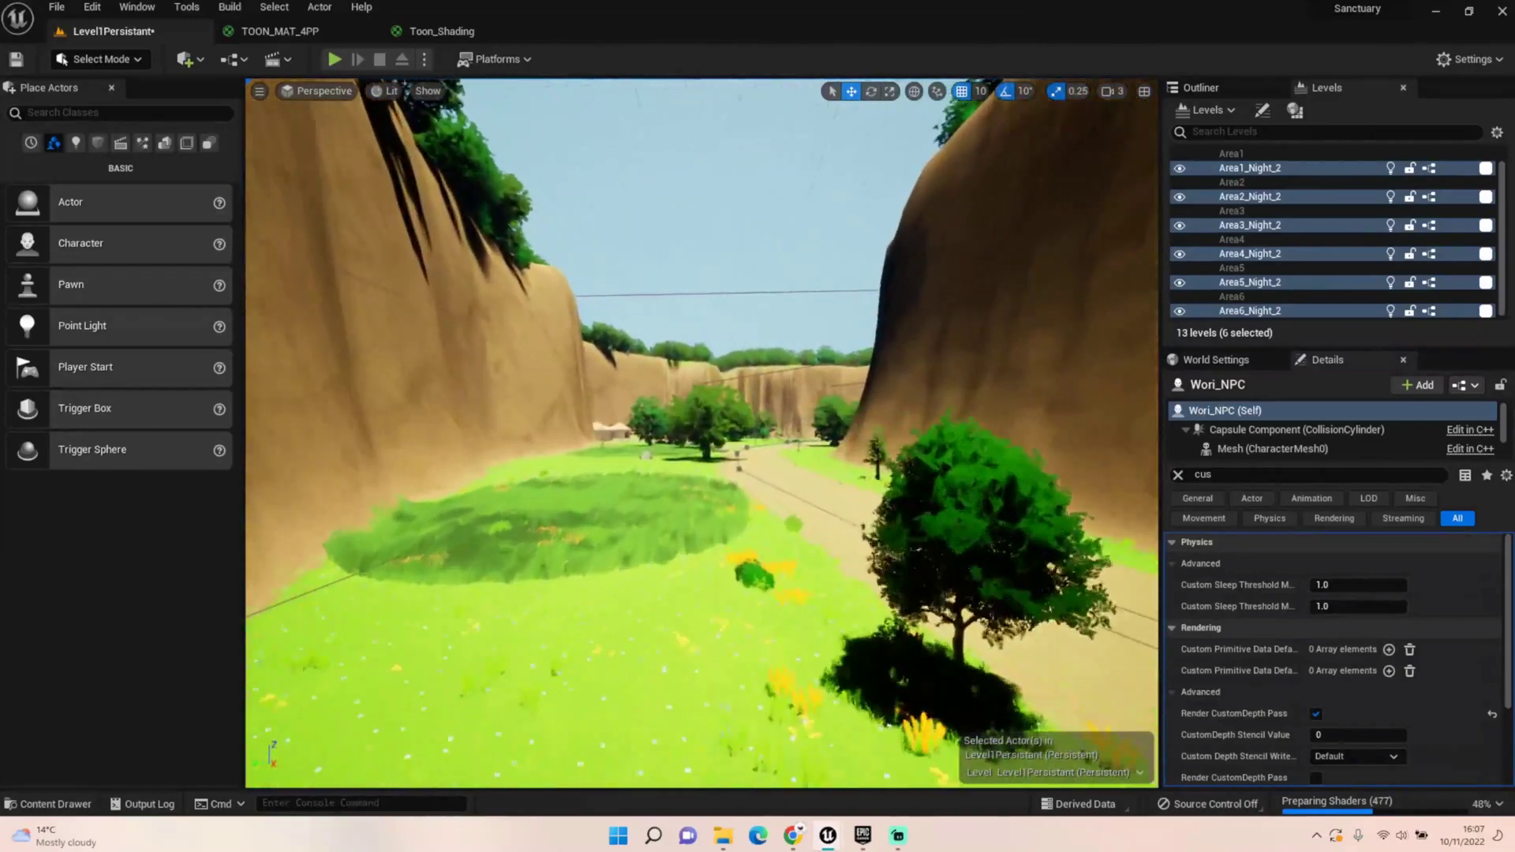
mouse_move(647, 454)
right_mouse_down()
mouse_move(632, 455)
mouse_move(655, 455)
right_mouse_up()
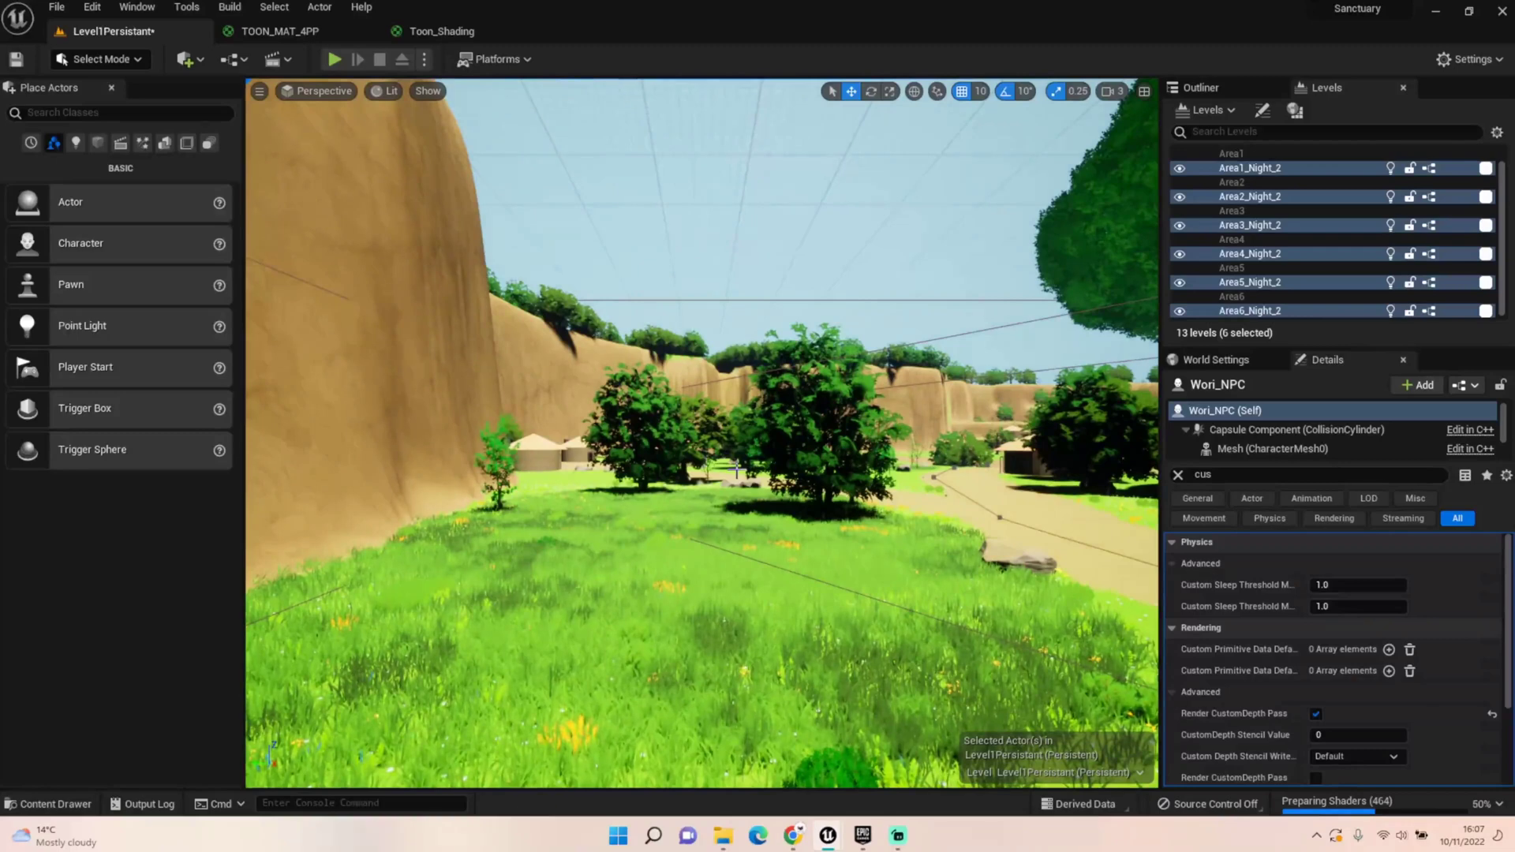
Fly across the meadow toward the river and the giant tree to examine the toon shading on distant scenery
key("w")
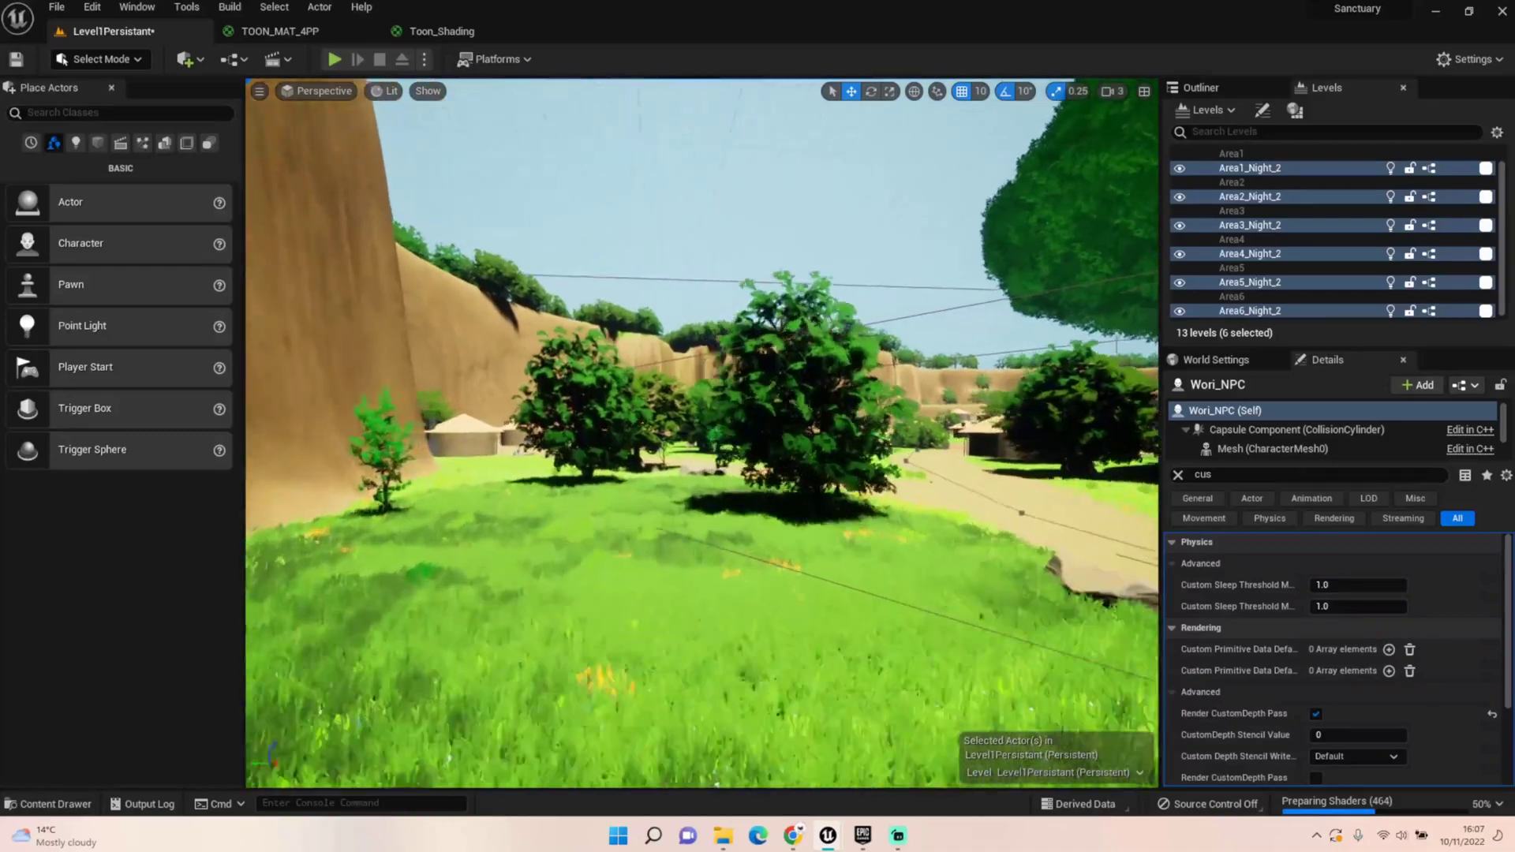
key("w")
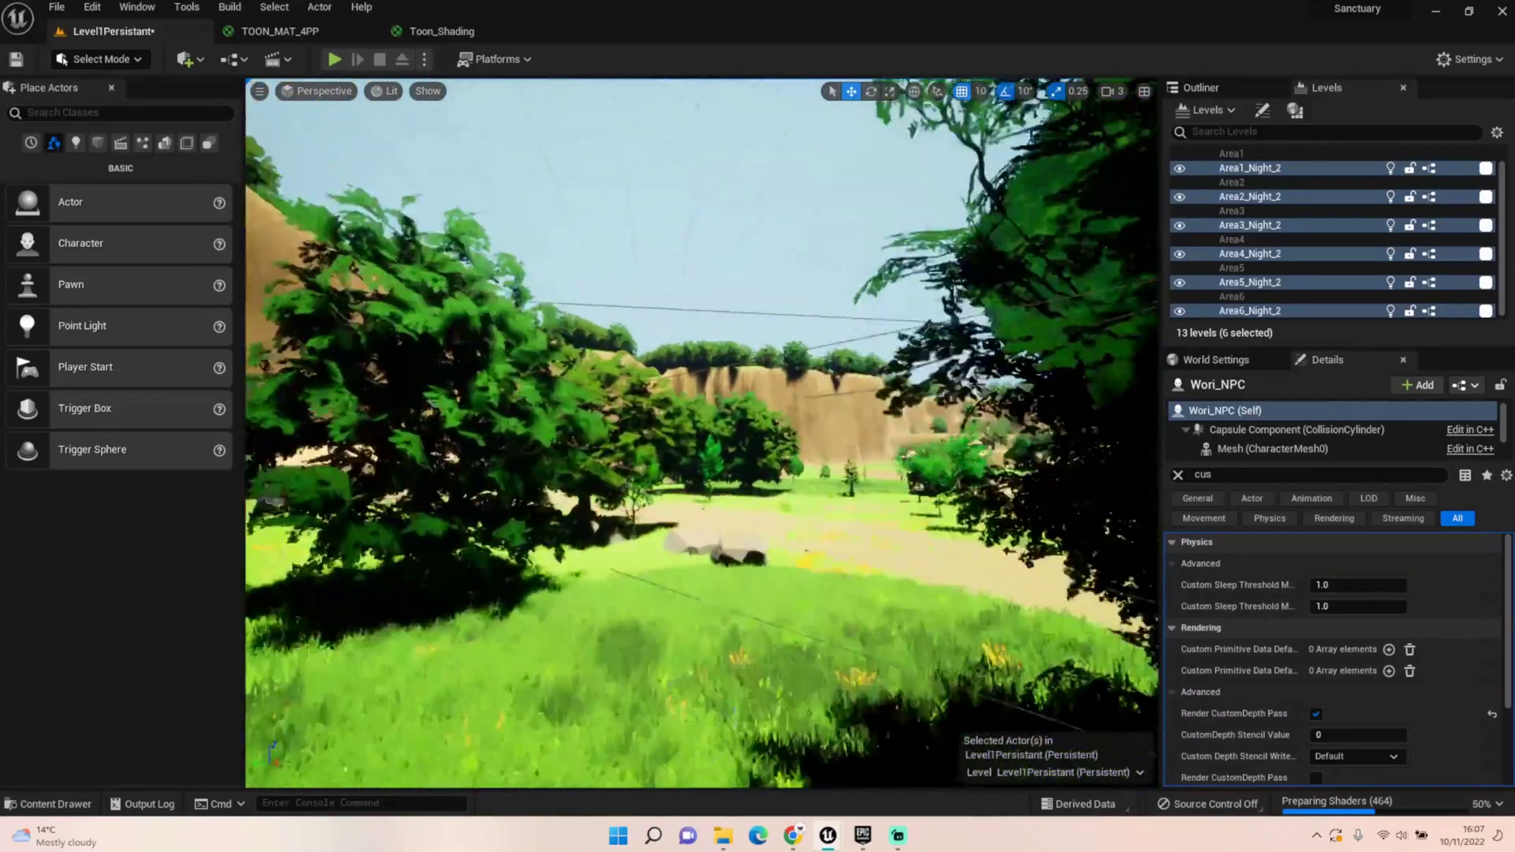
key("w")
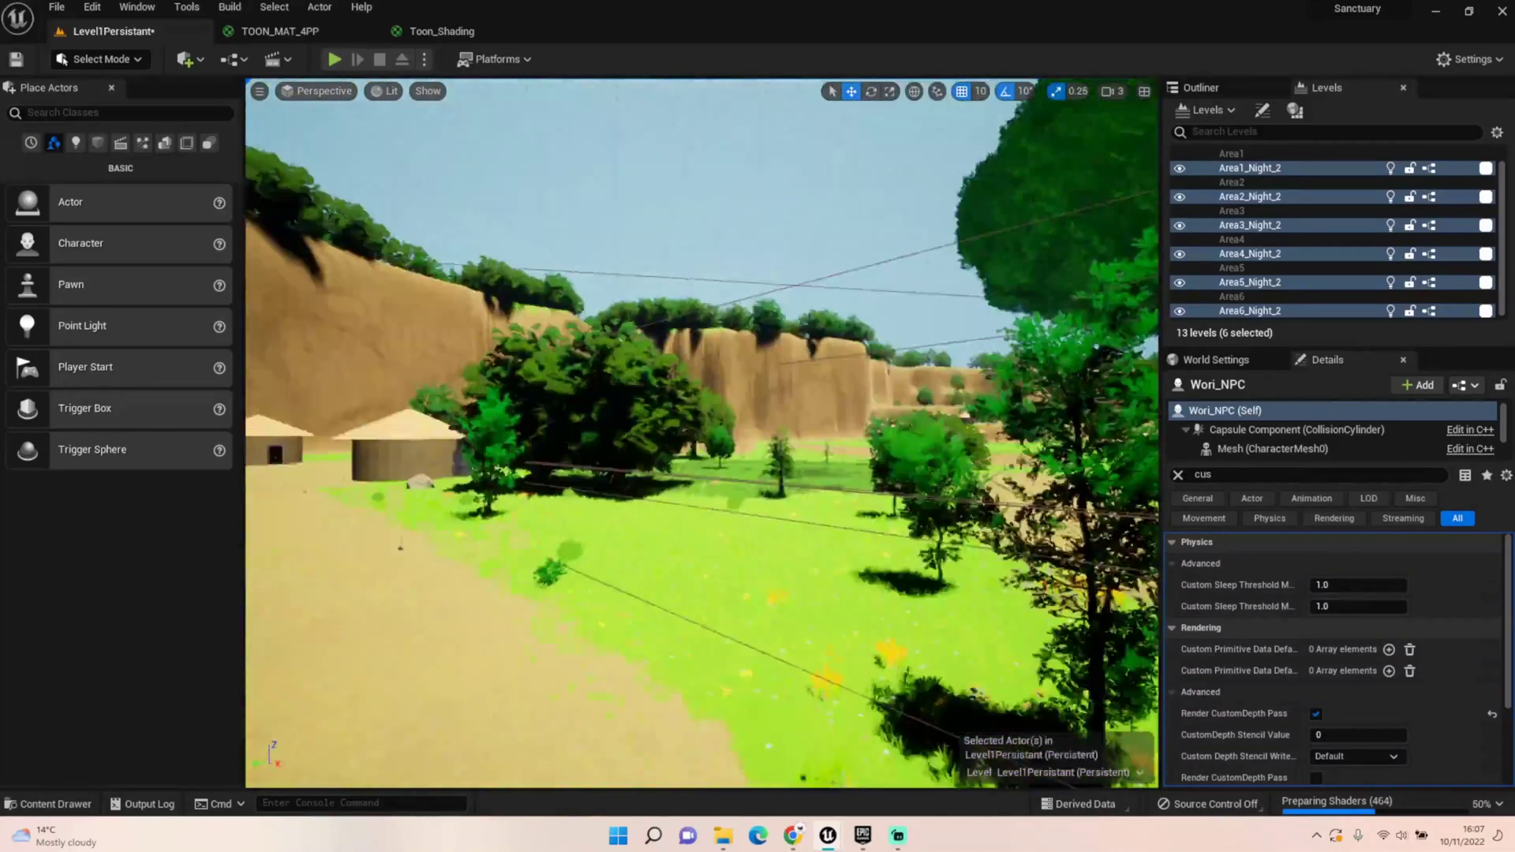
key("w")
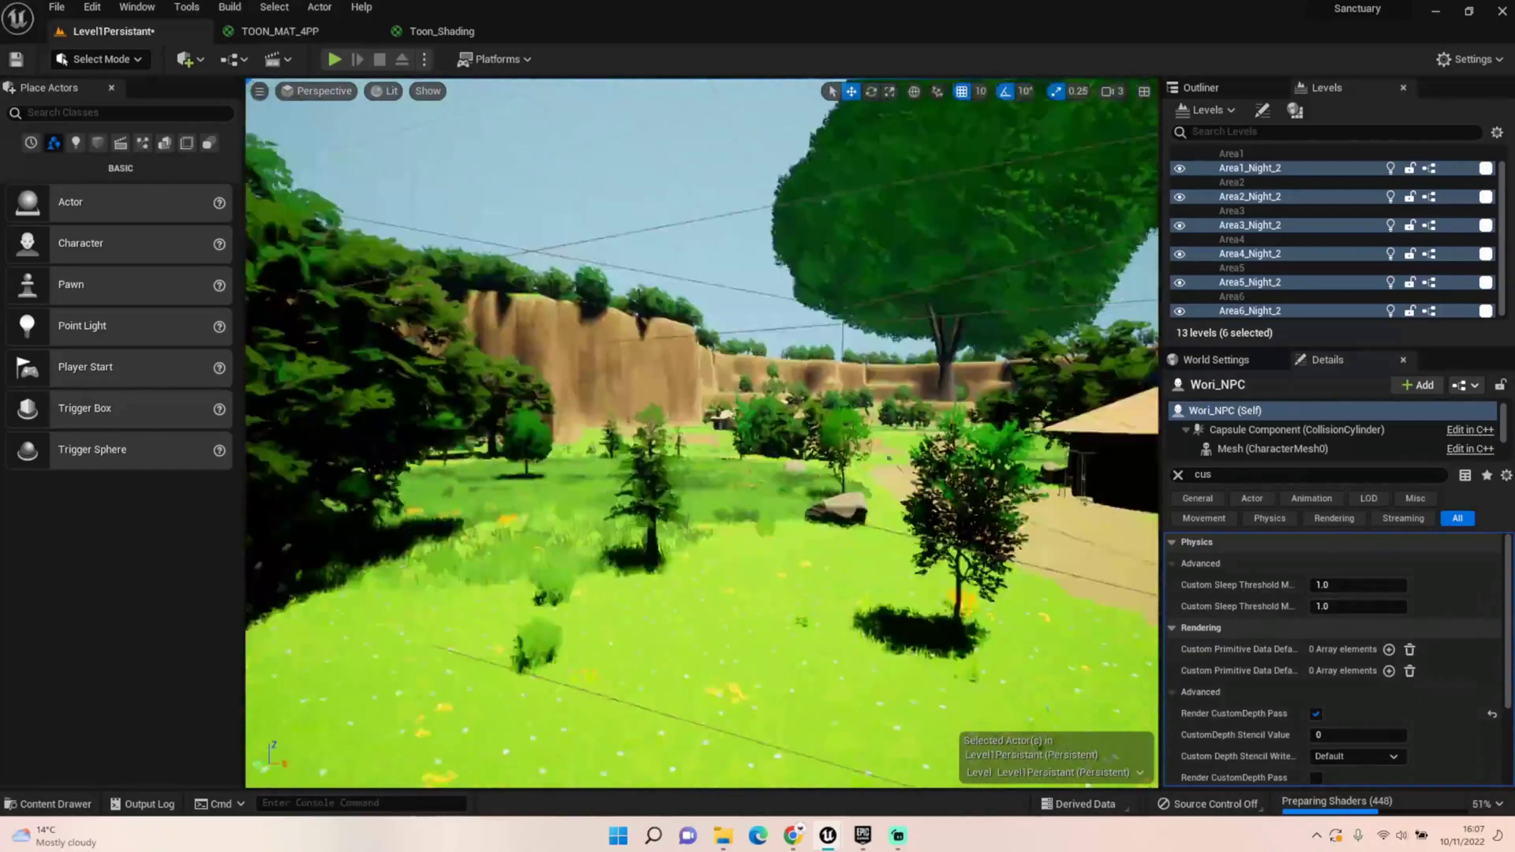
key("w")
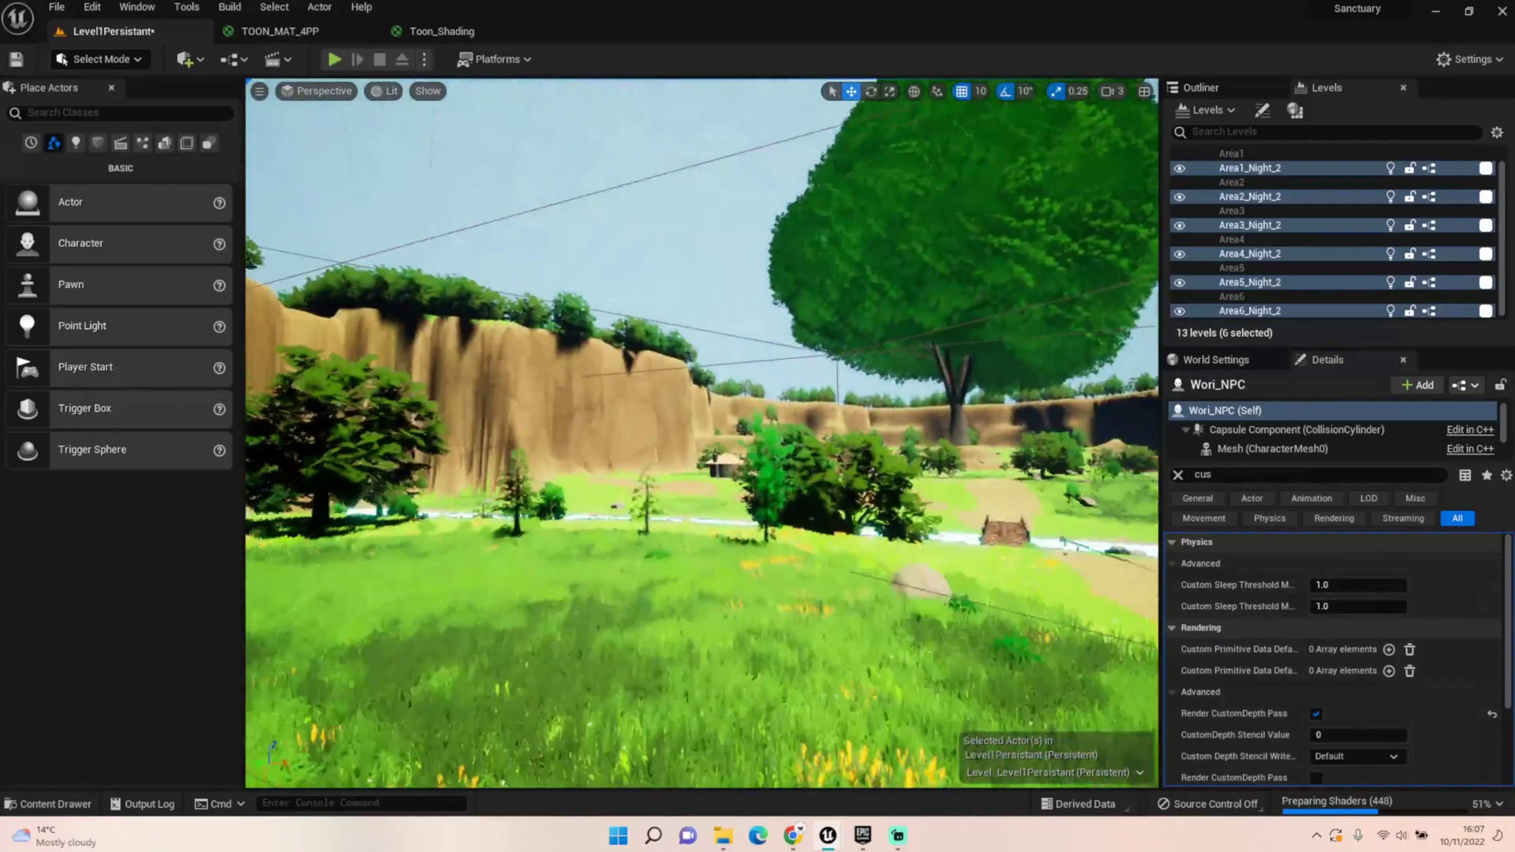
key("w")
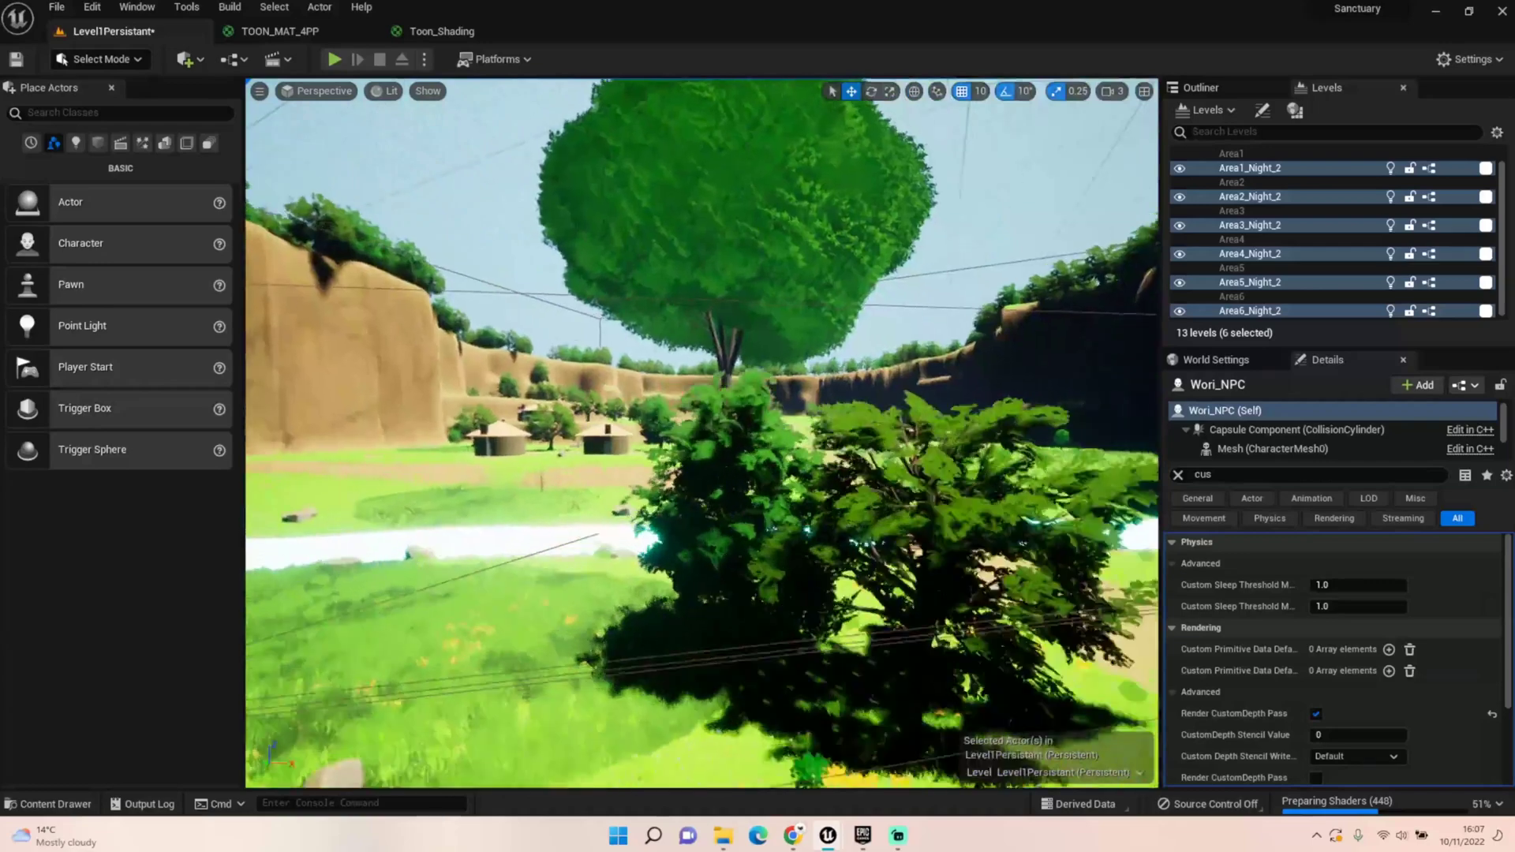
key("w")
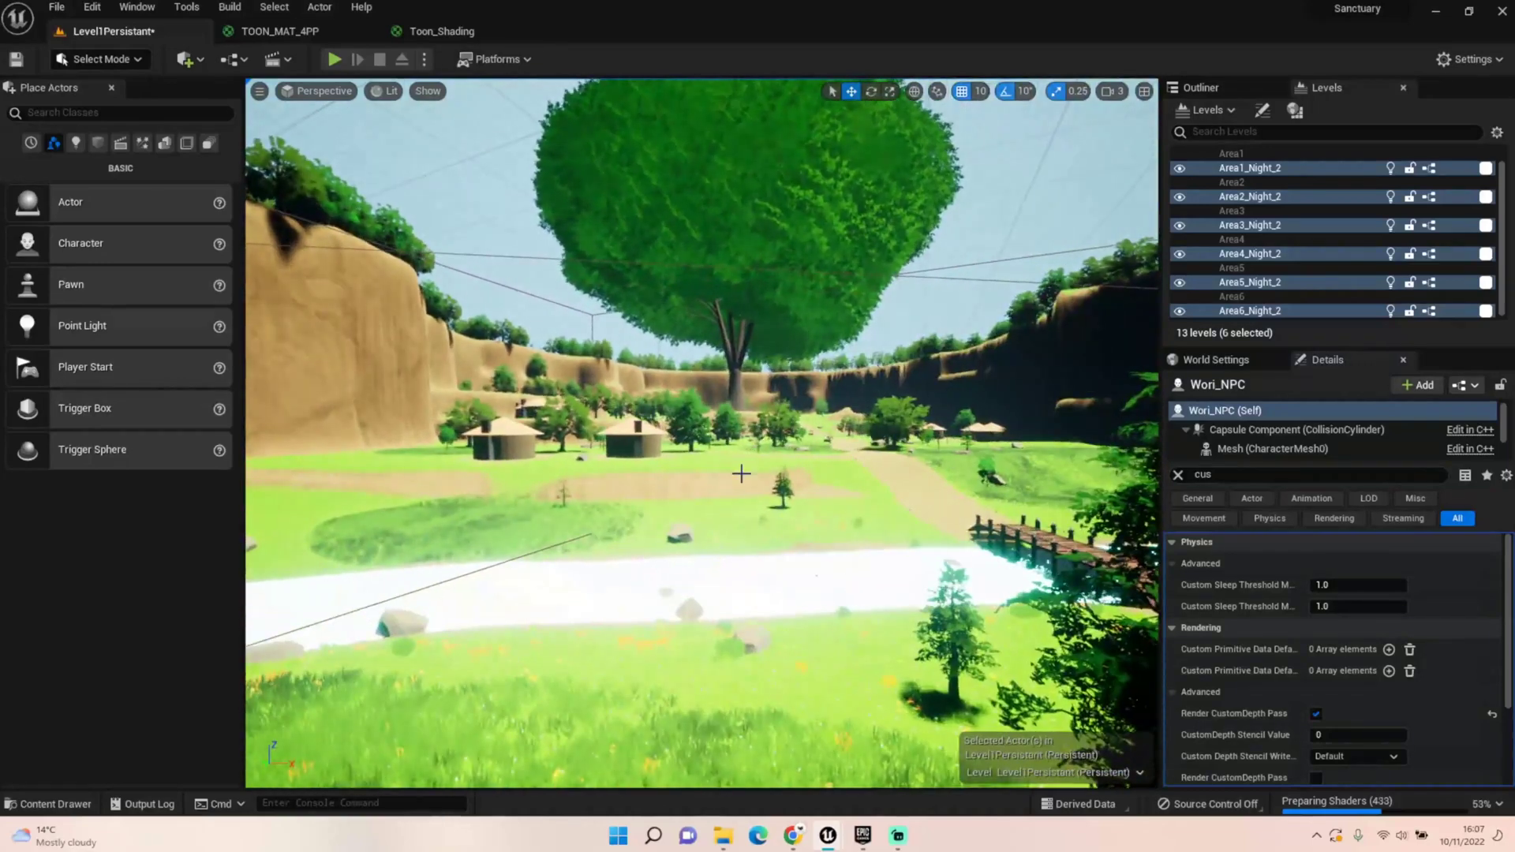